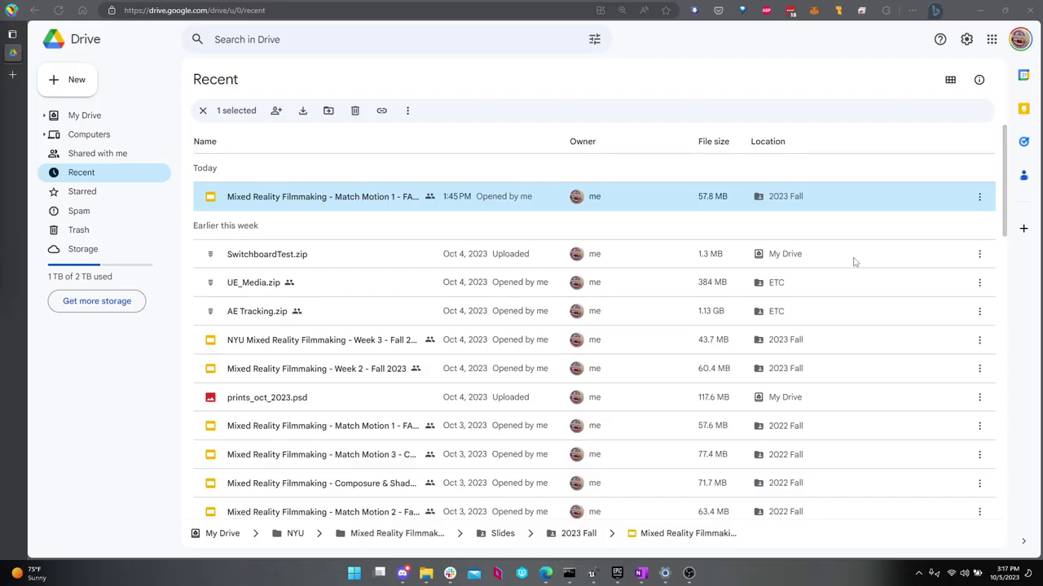
- Switch to the File Explorer window showing the UE_5.2 Templates folder and look through its folder tree
left_click(425, 575)
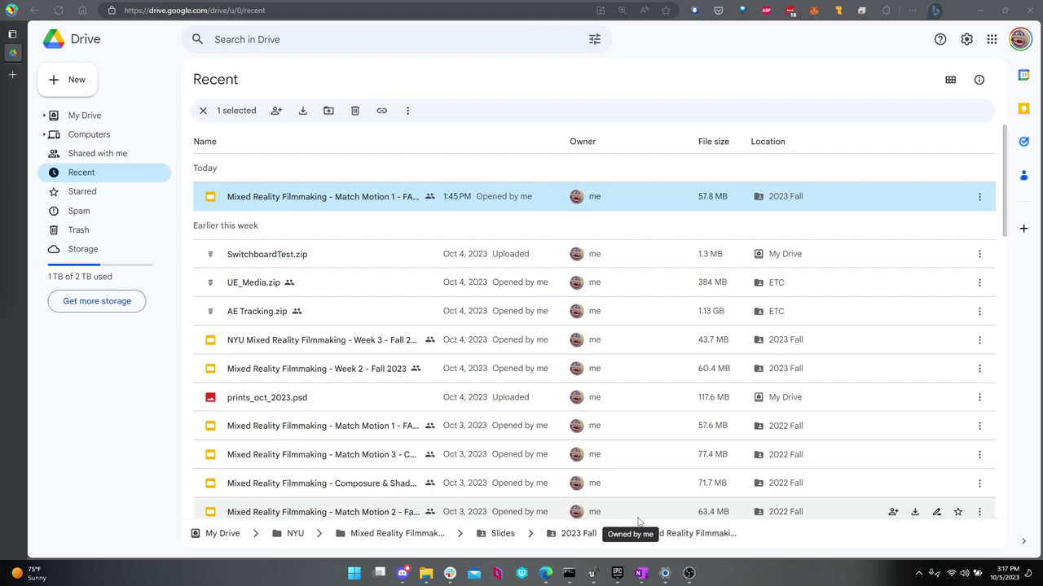
mouse_move(425, 571)
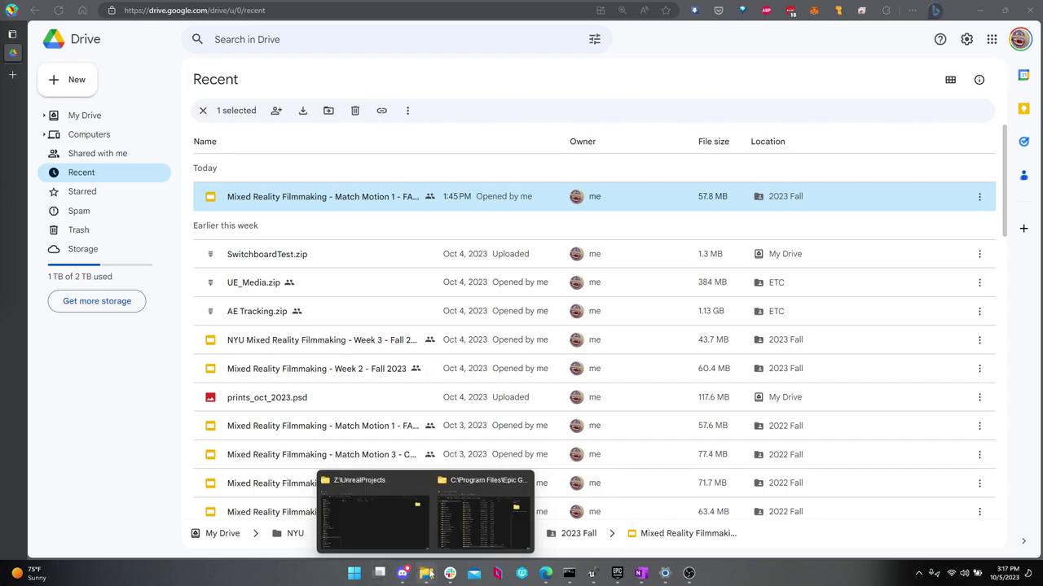
left_click(472, 540)
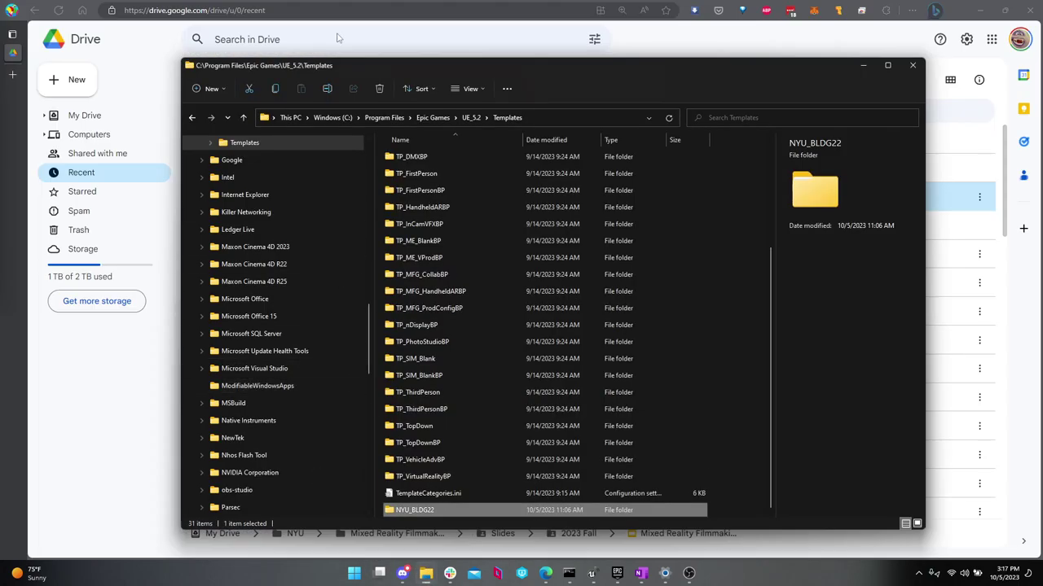
scroll(342, 207, "up", 10)
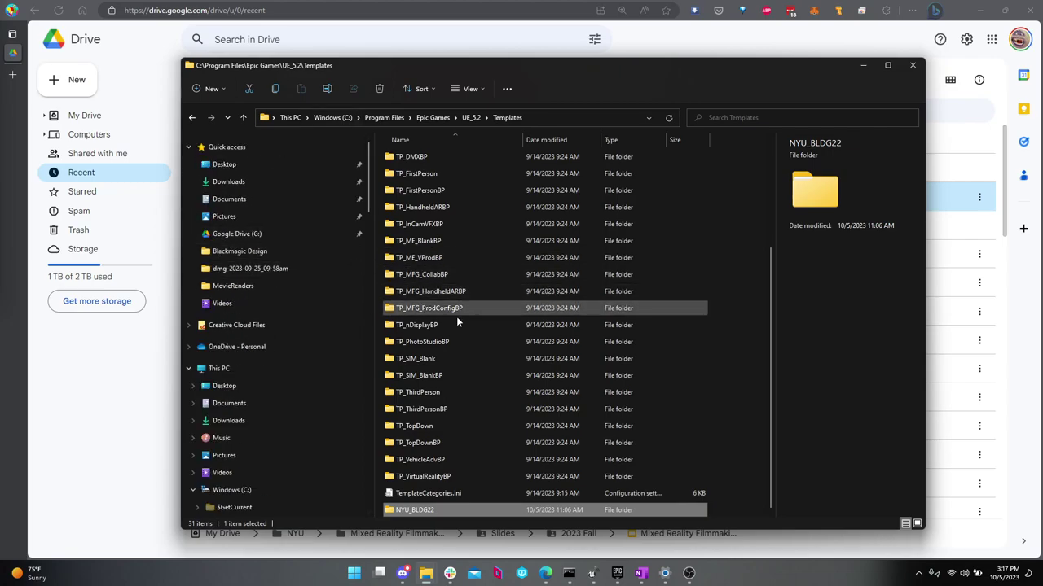
scroll(287, 277, "down", 1)
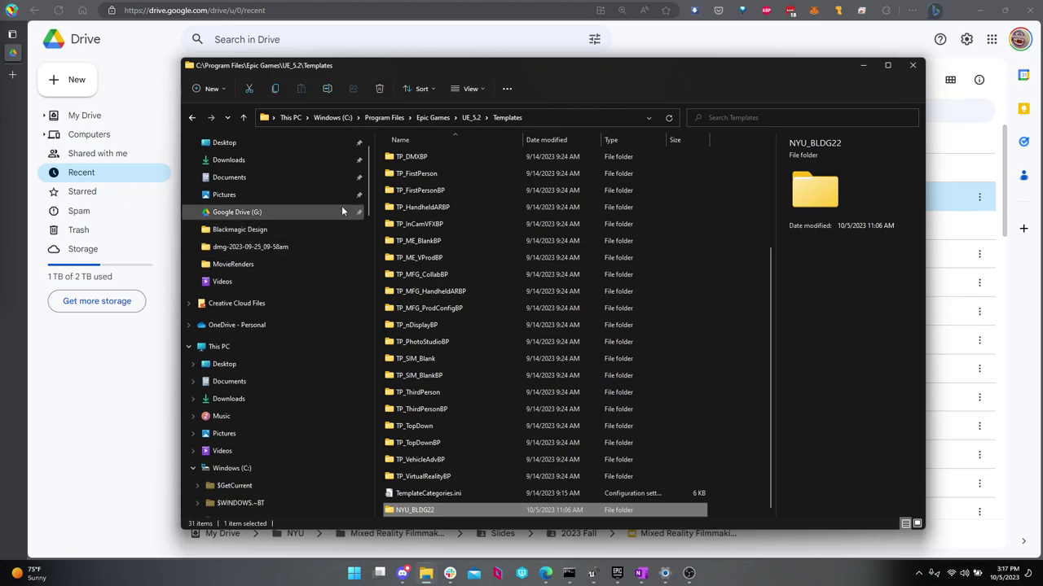
scroll(342, 211, "down", 1)
scroll(363, 183, "up", 2)
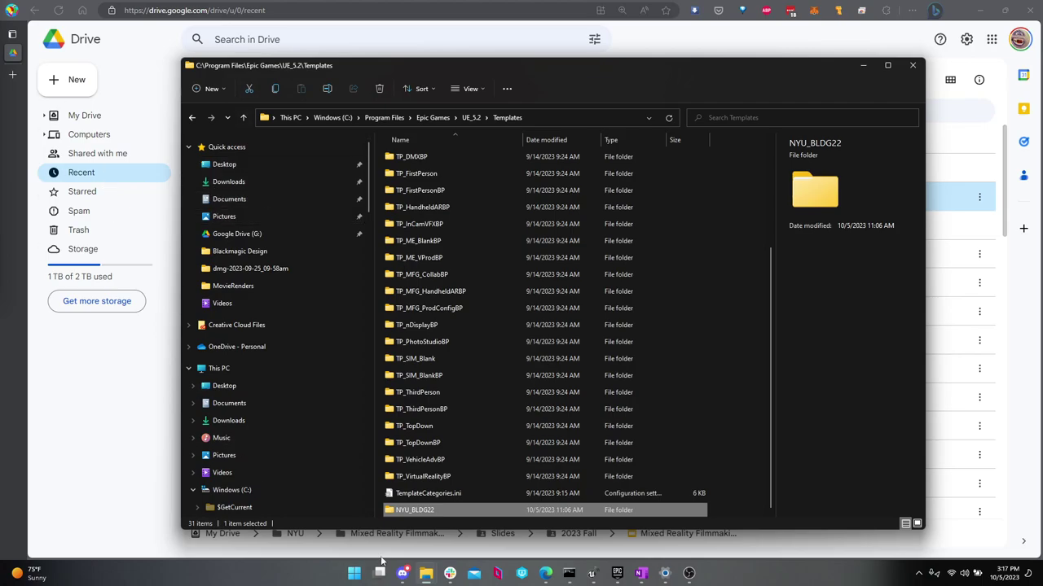
- Minimize the Google Drive and OBS windows to get back to After Effects
mouse_move(545, 573)
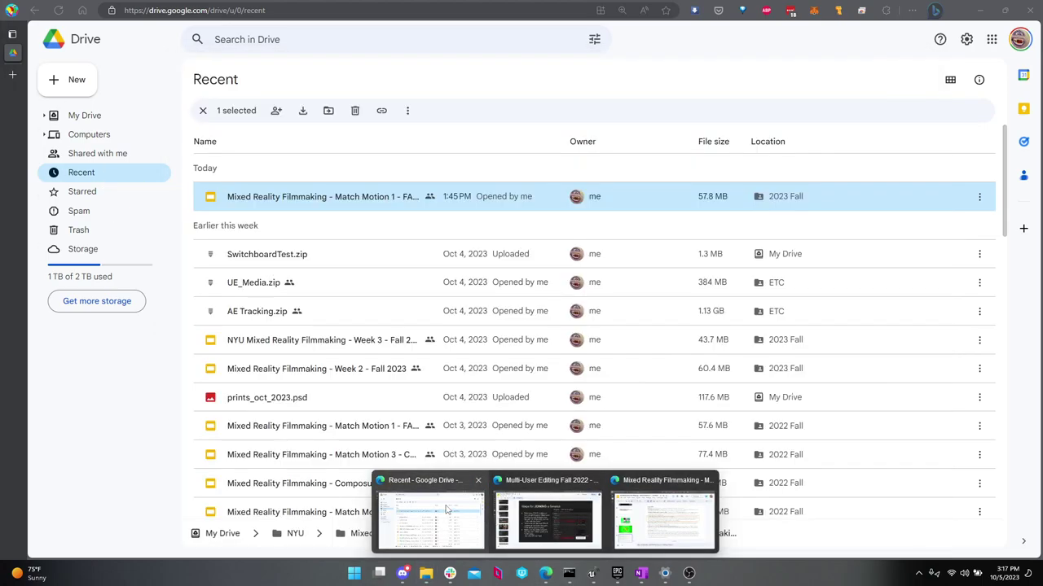
left_click(446, 509)
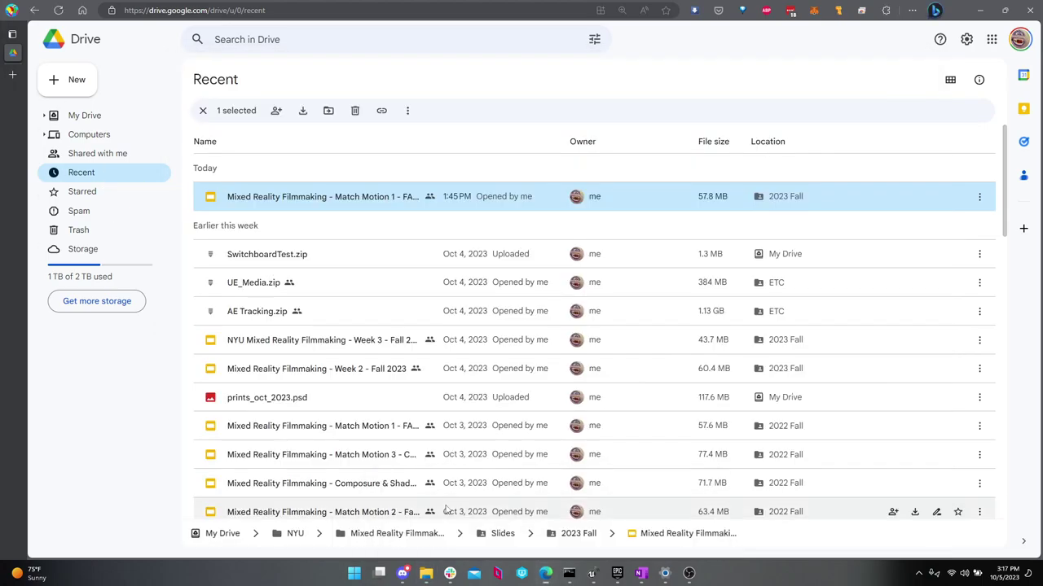
left_click(981, 11)
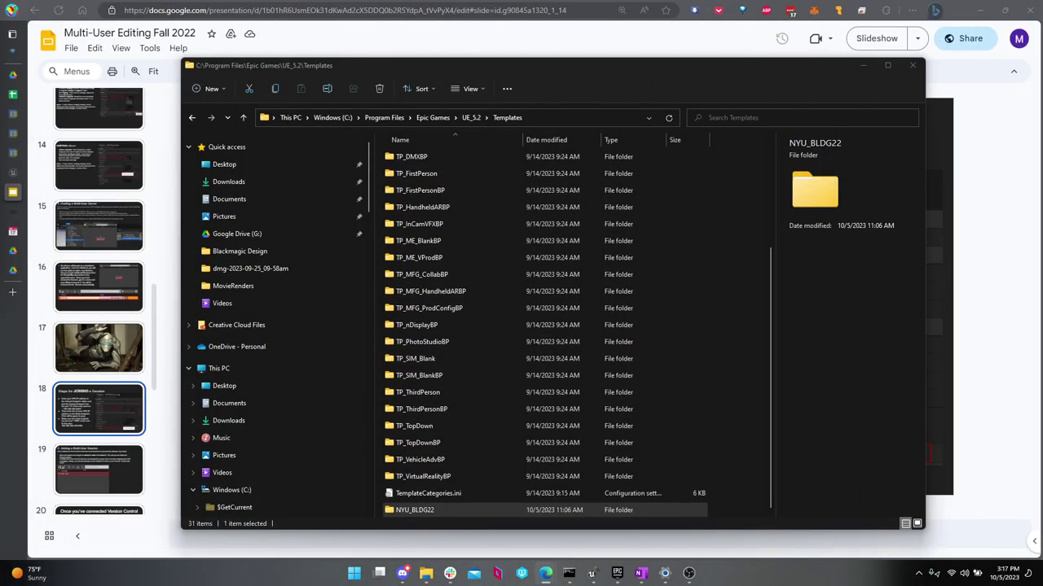
left_click(690, 573)
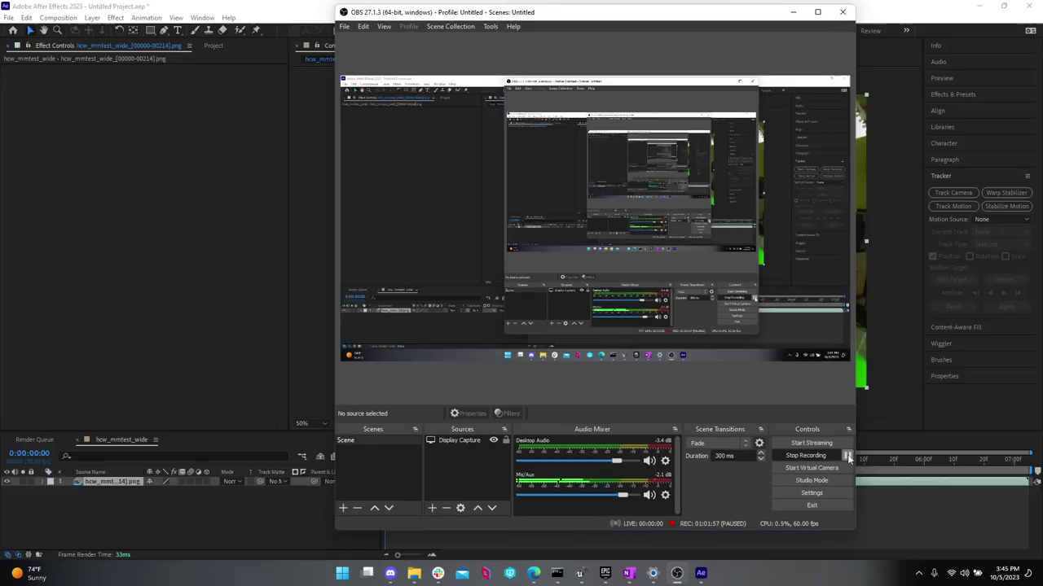
left_click(796, 12)
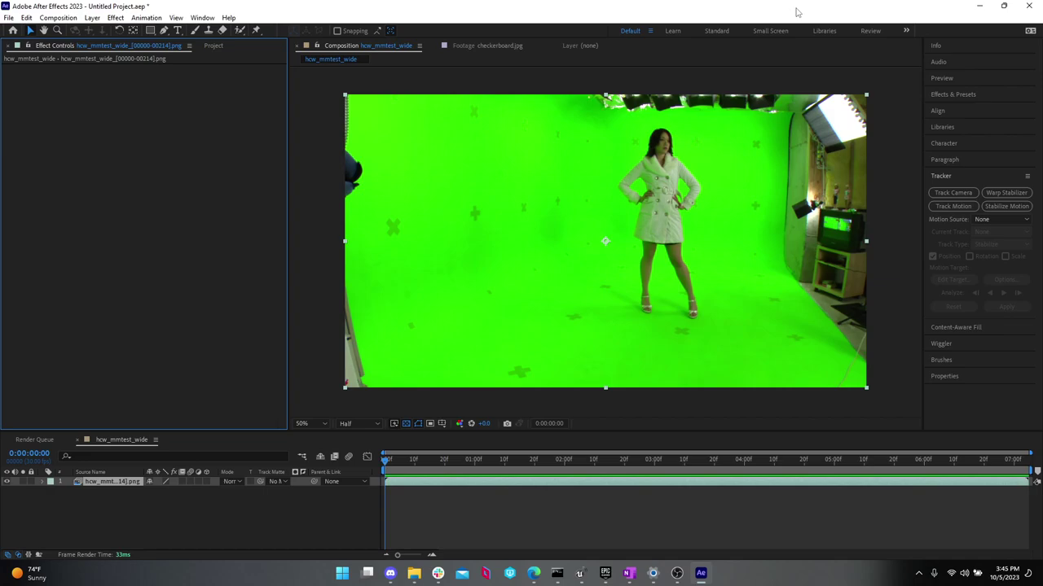
- Delete the hcw_mmtest_wide composition from the project
left_click(206, 46)
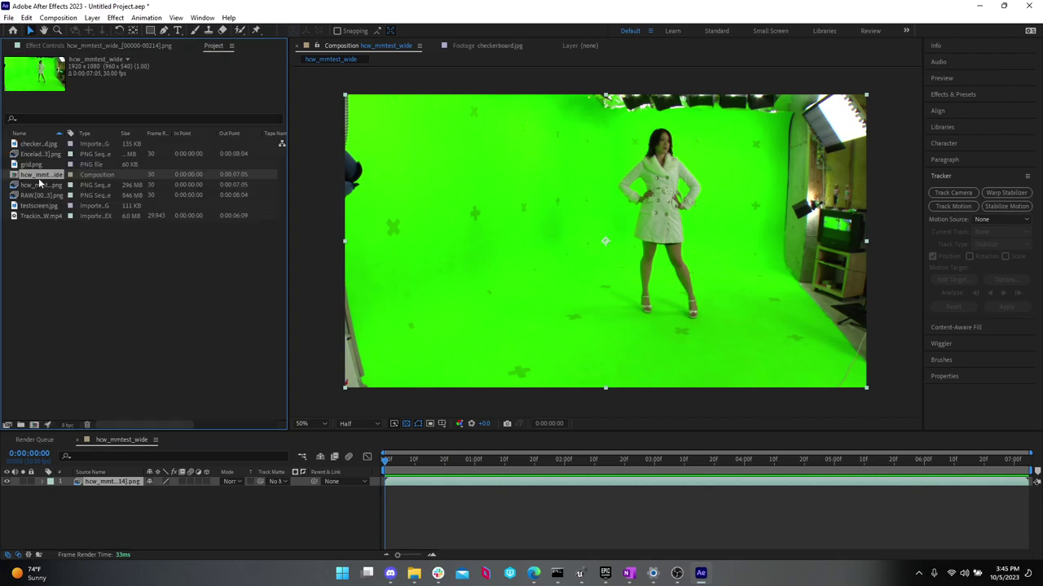
key("Delete")
left_click(564, 299)
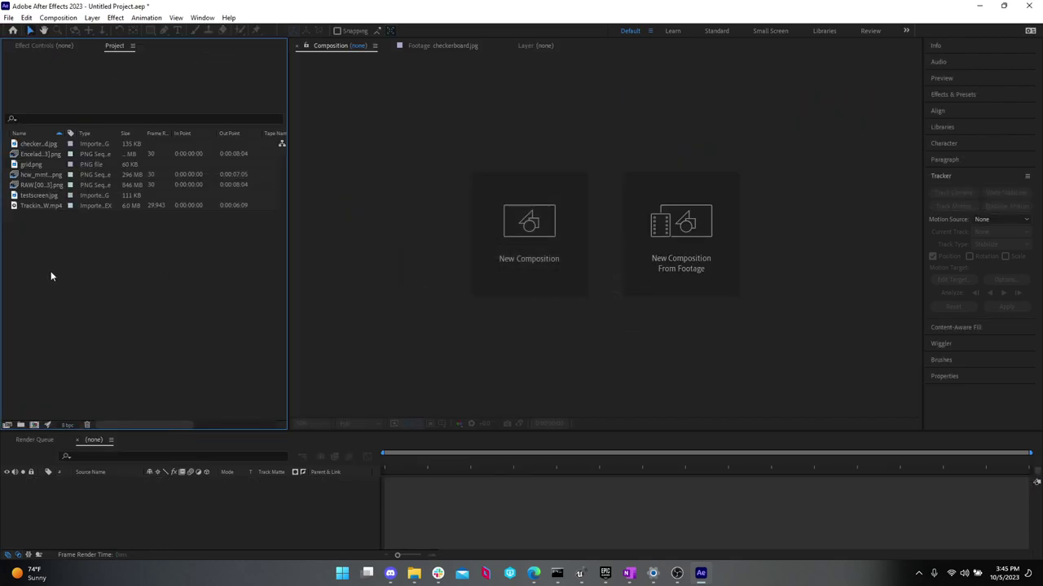
- Switch to File Explorer, open the inner AE Tracking folder in Downloads and move the window fully into view
left_click(396, 574)
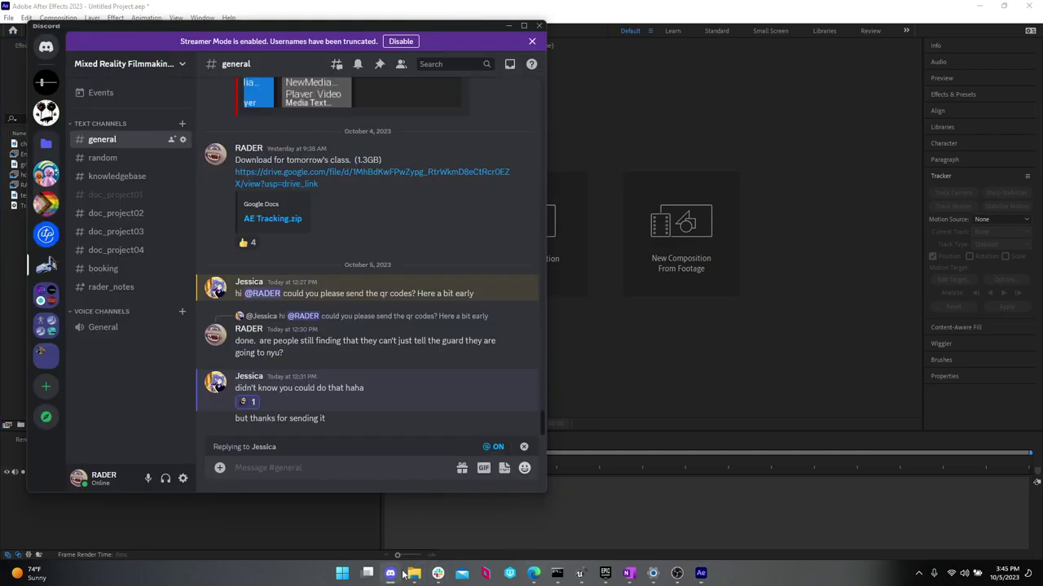
left_click(509, 25)
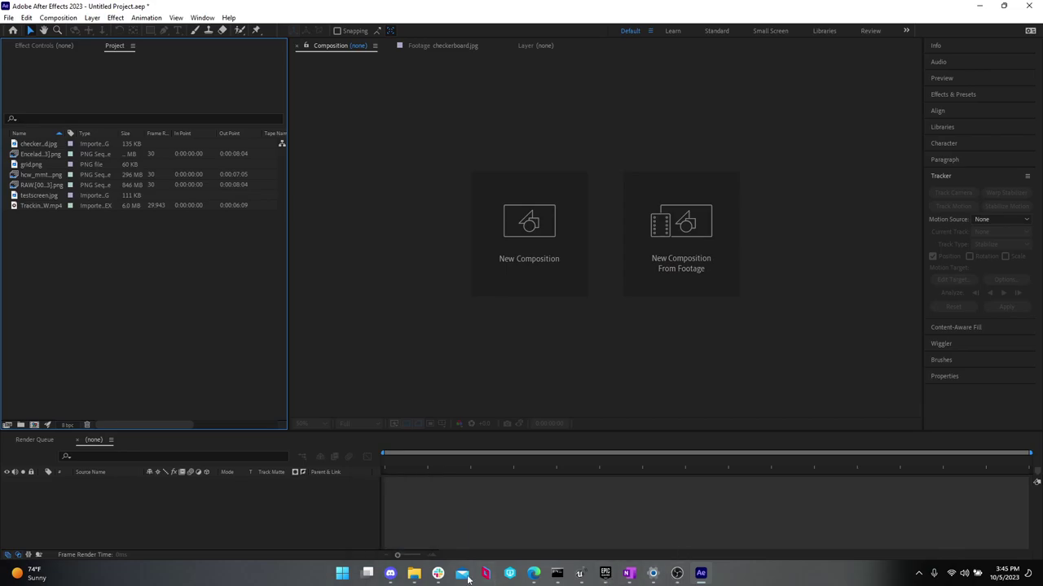
mouse_move(414, 572)
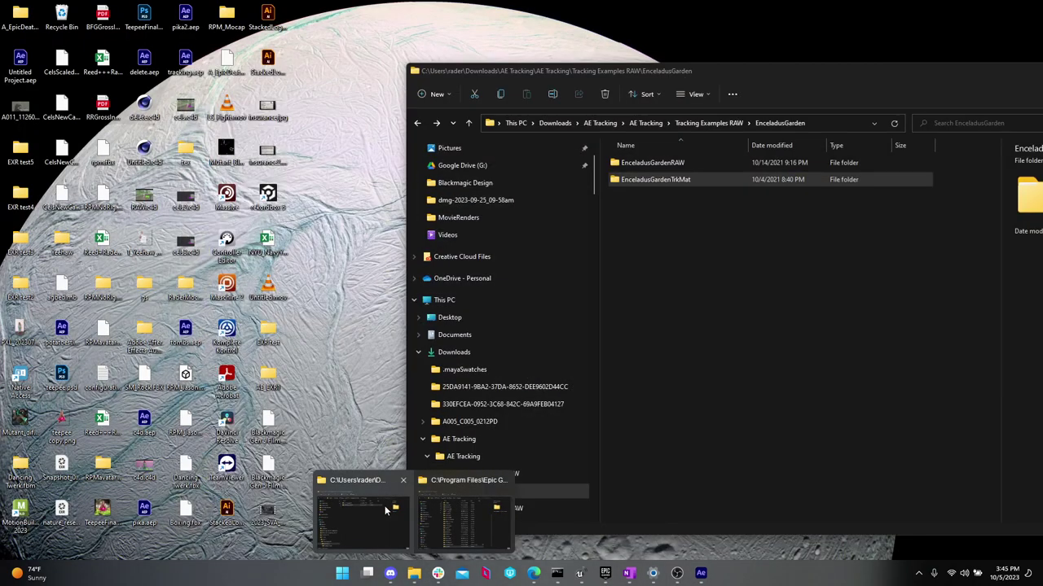
left_click(386, 510)
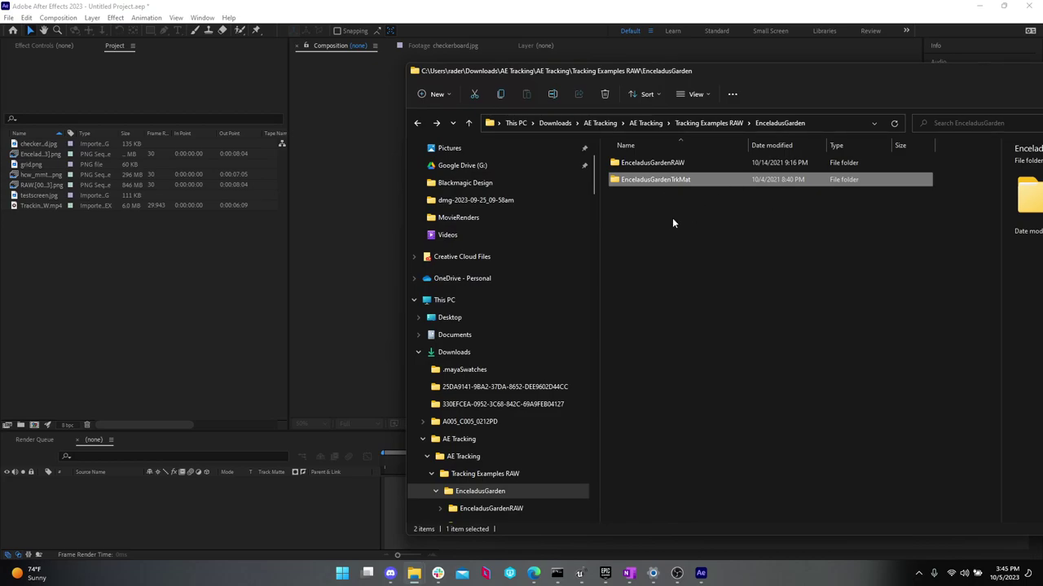
left_click(464, 458)
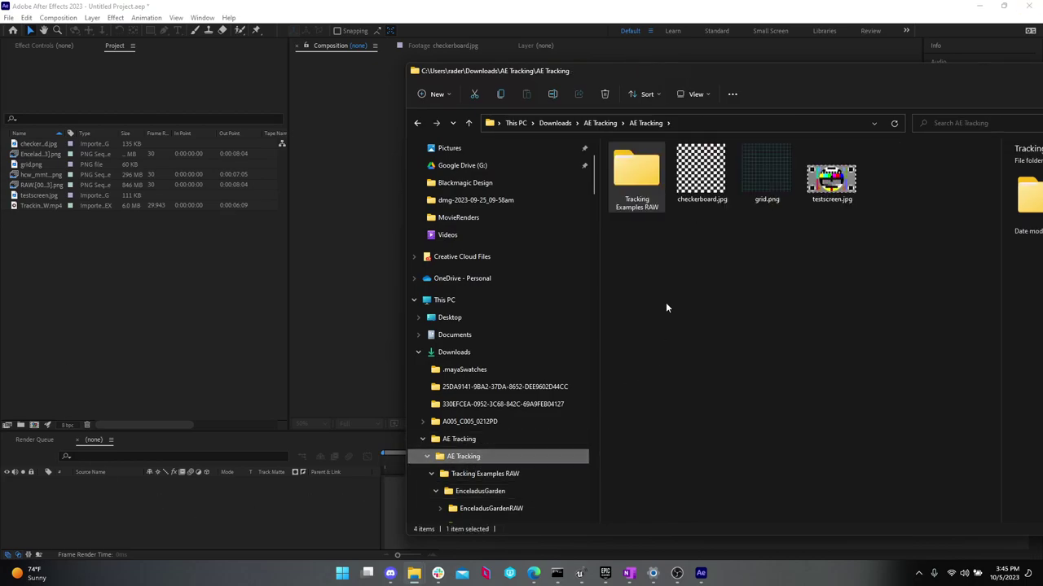
left_click_drag(683, 74, 472, 61)
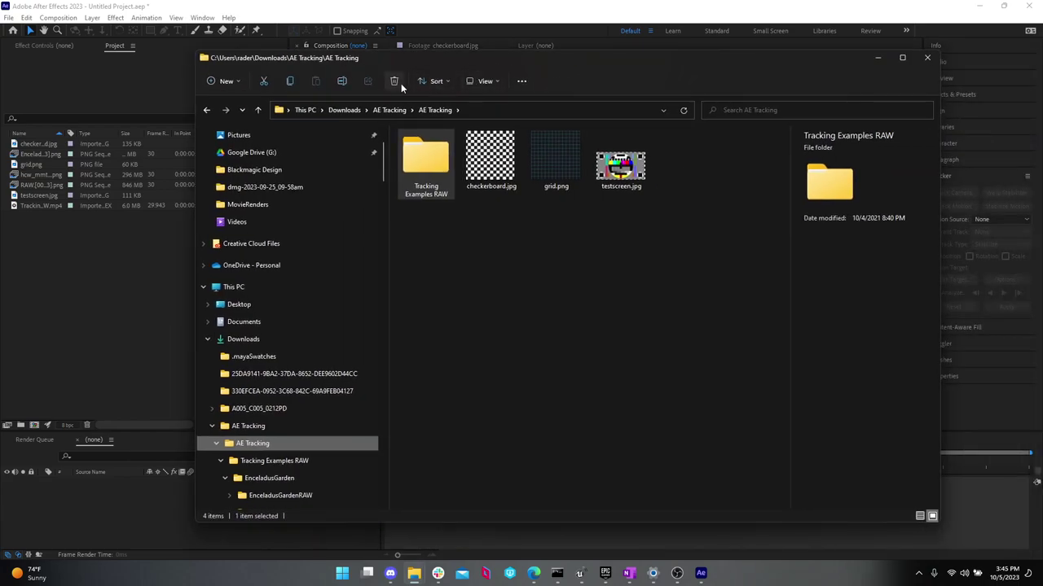
- Show the AE Tracking folder's files as extra large icons and select testscreen.jpg
left_click(485, 81)
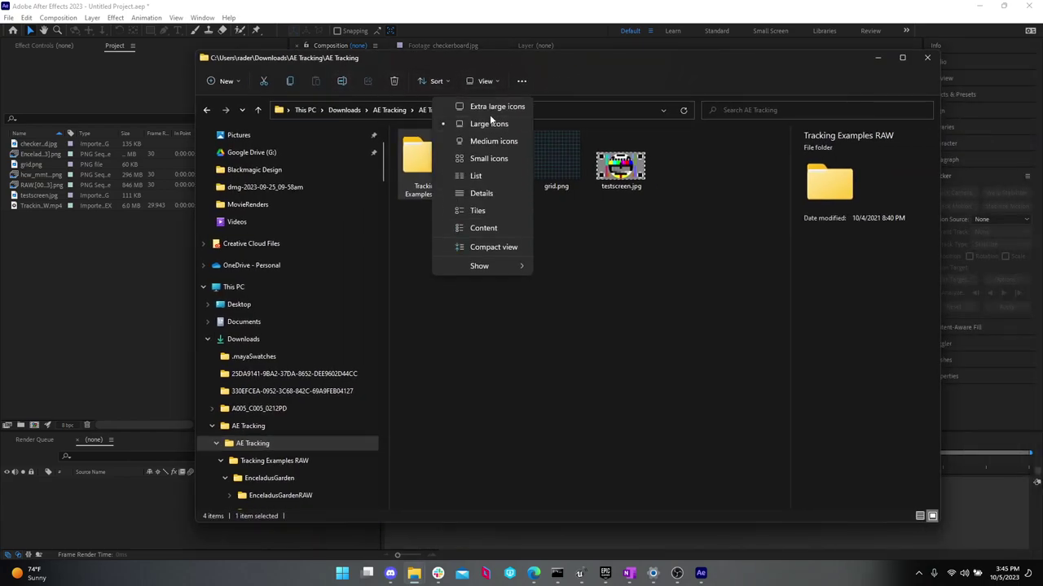
left_click(493, 113)
left_click(700, 387)
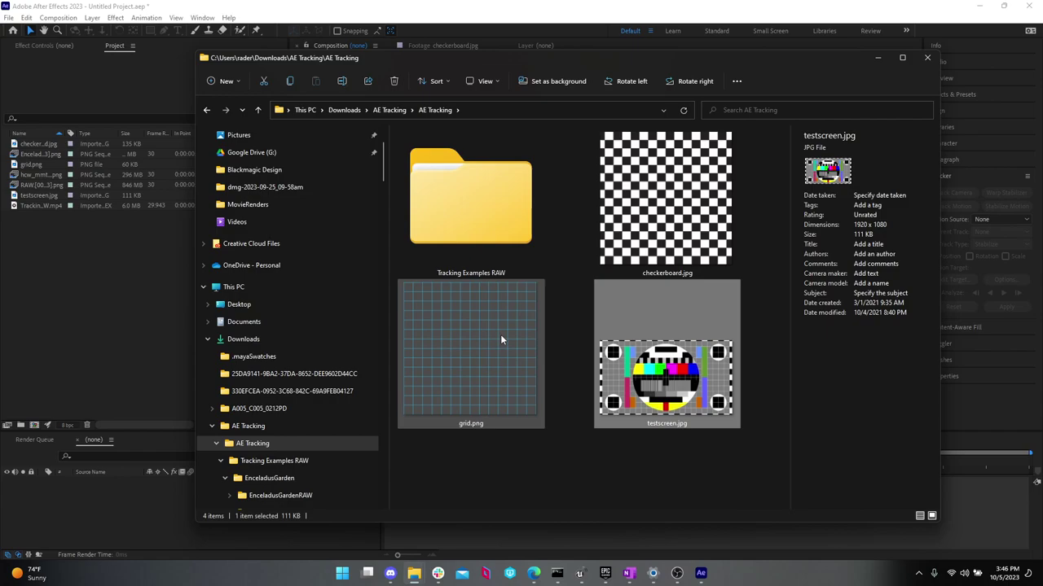
- Open the Tracking Examples RAW folder and try to play TrackingStudioRAW.mp4
double_click(484, 224)
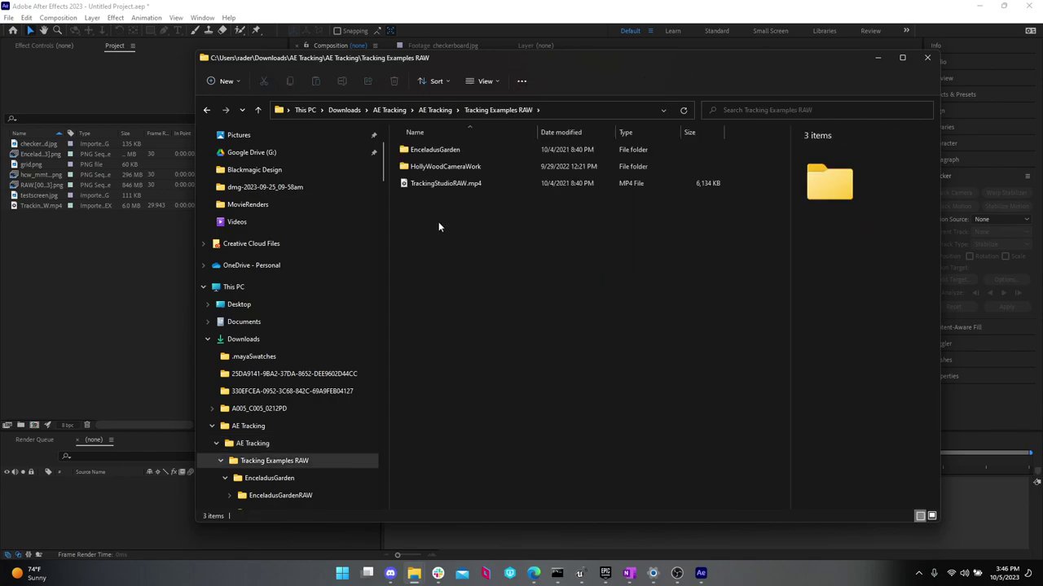
double_click(454, 184)
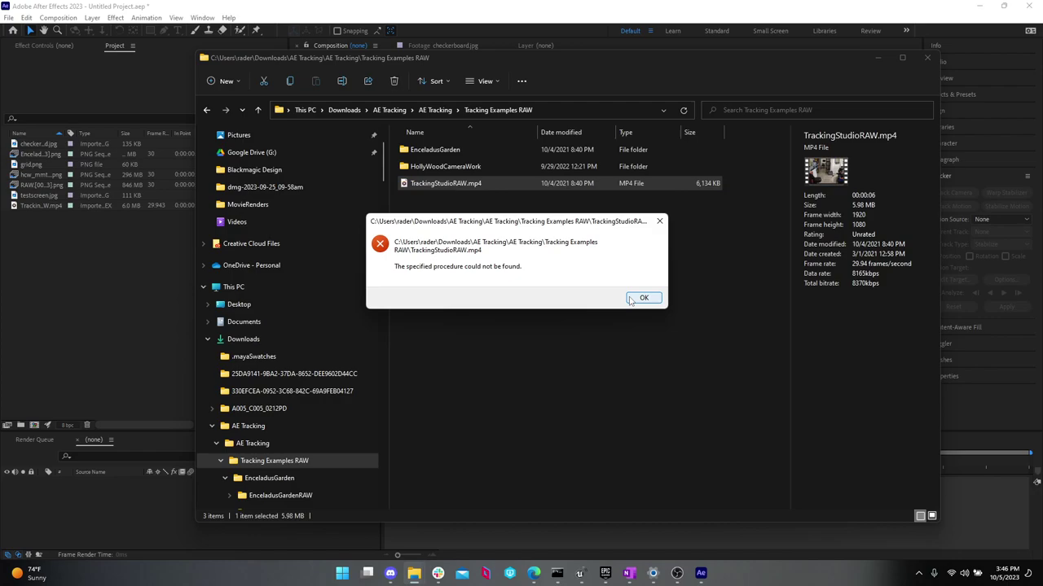
left_click(640, 299)
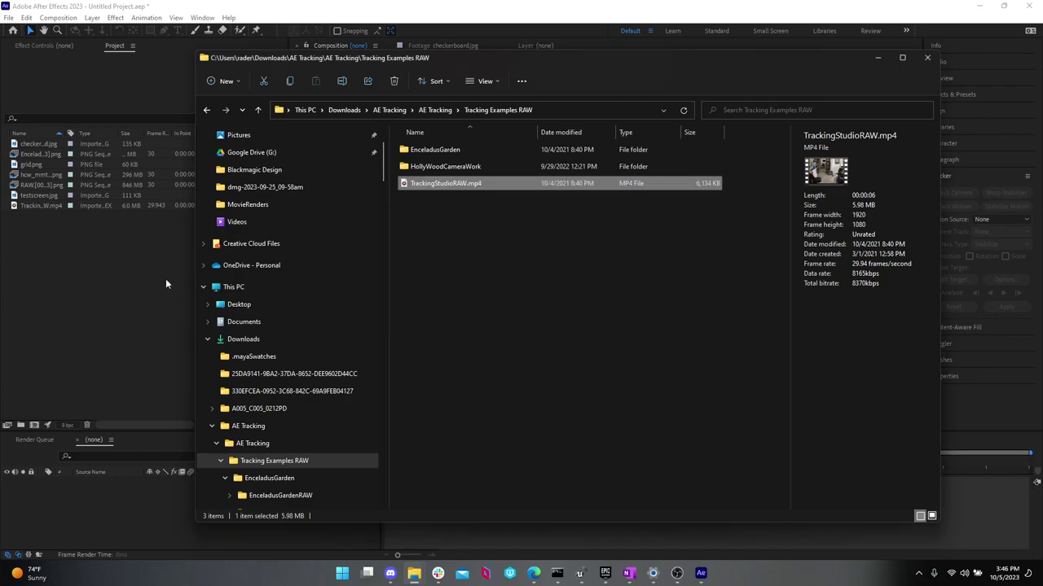
left_click(165, 279)
double_click(41, 206)
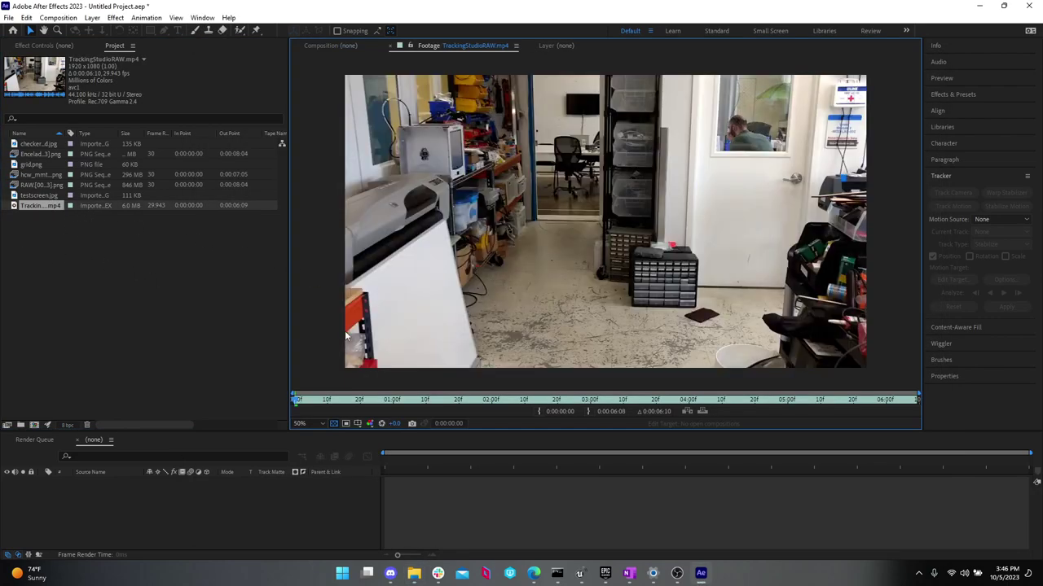
left_click_drag(340, 399, 365, 361)
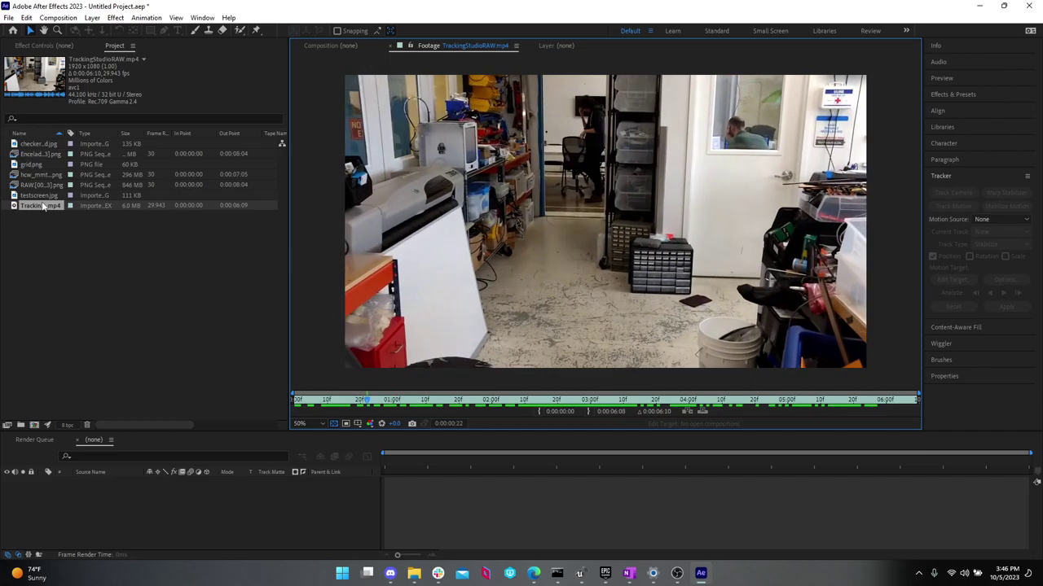
left_click(30, 187)
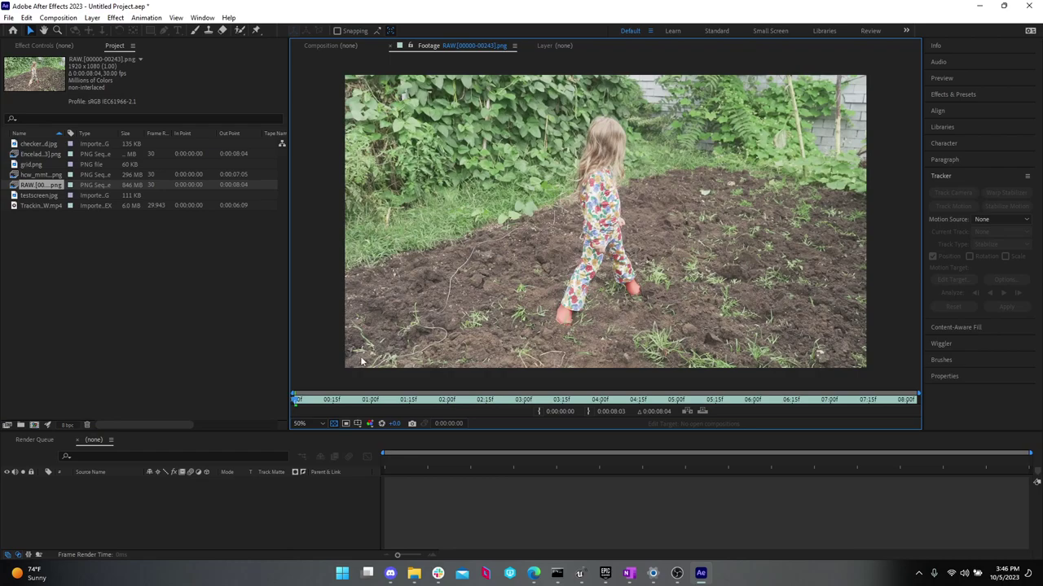
key("space")
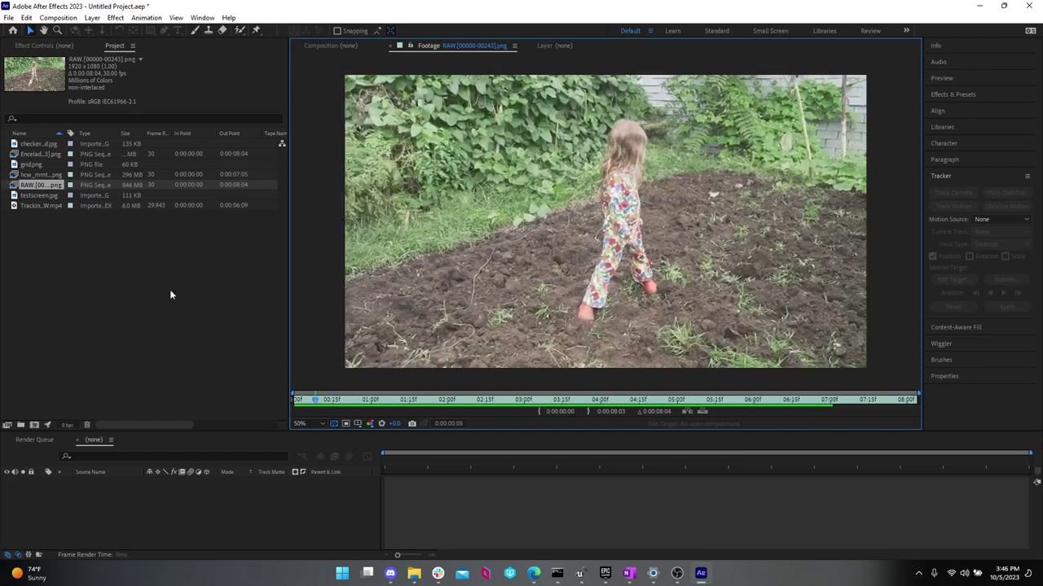
left_click(31, 181)
left_click(24, 174)
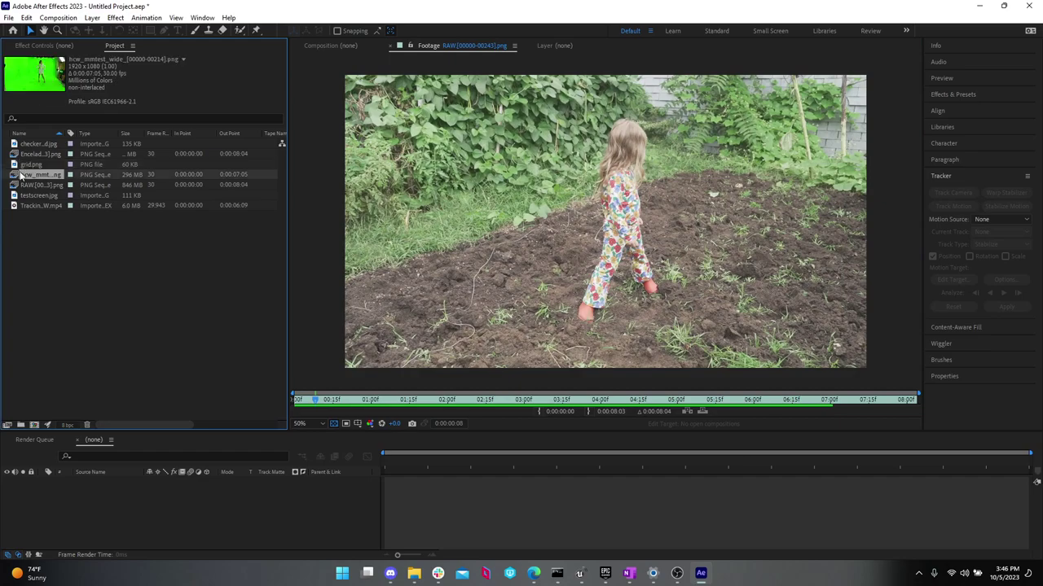
key("ctrl+i")
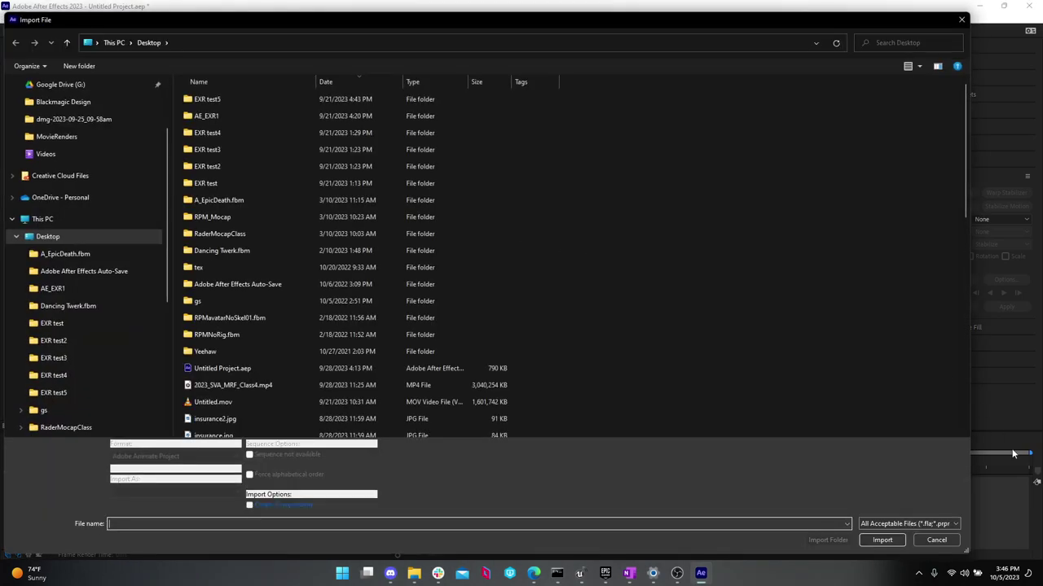
left_click(953, 540)
left_click(30, 175)
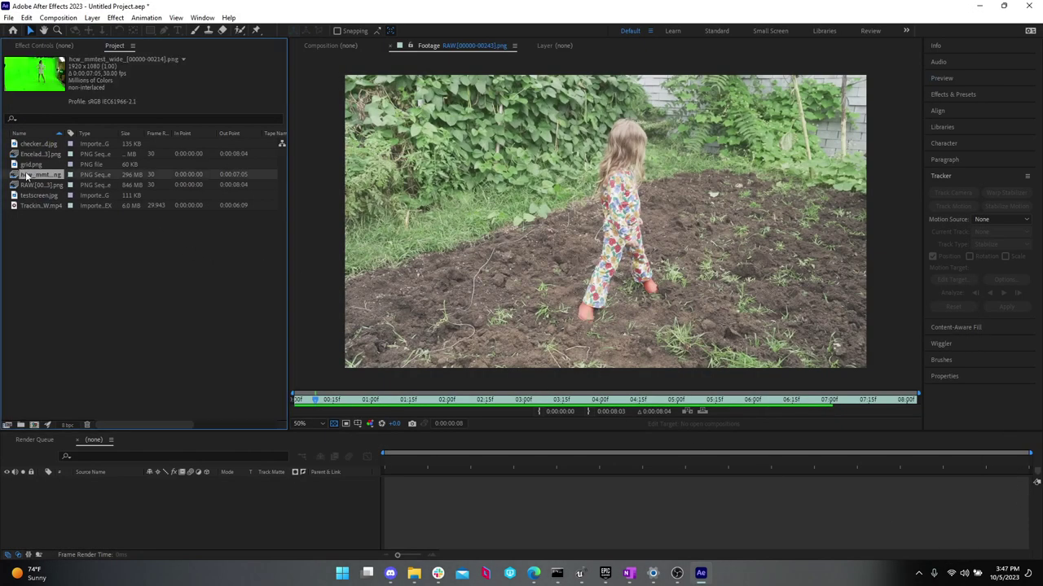
double_click(23, 175)
left_click_drag(330, 406, 286, 378)
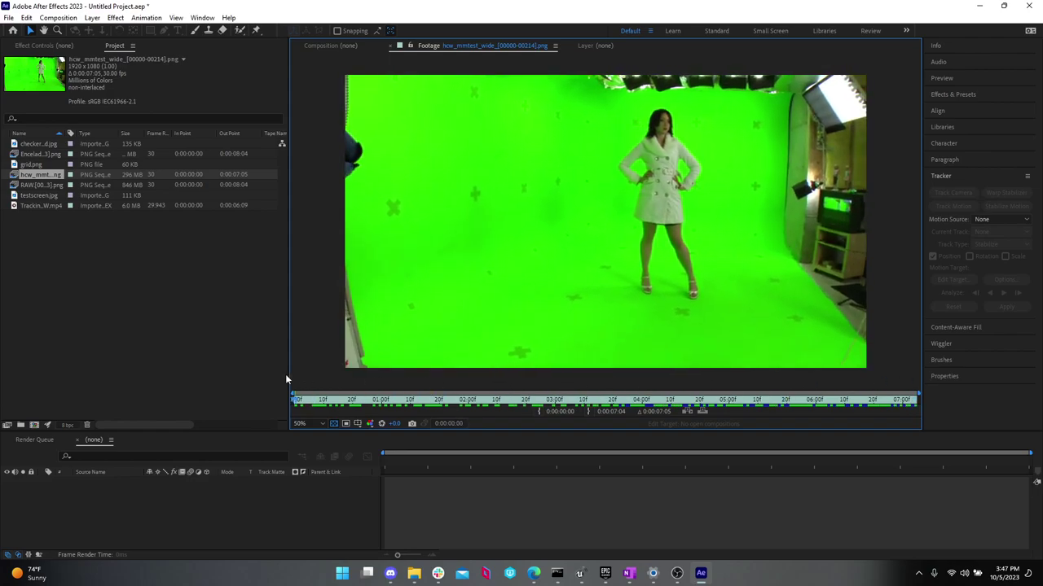
left_click(35, 186)
double_click(28, 186)
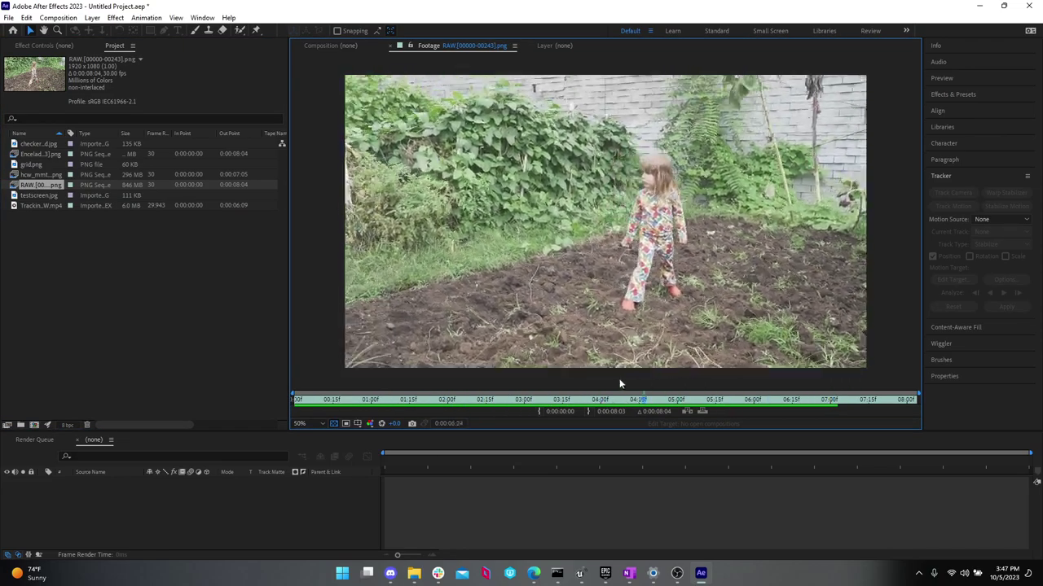
- Switch to the Mixed Reality Filmmaking slideshow in the browser, showing the title slide The Pipeline, with the Discord window out of the way
mouse_move(698, 572)
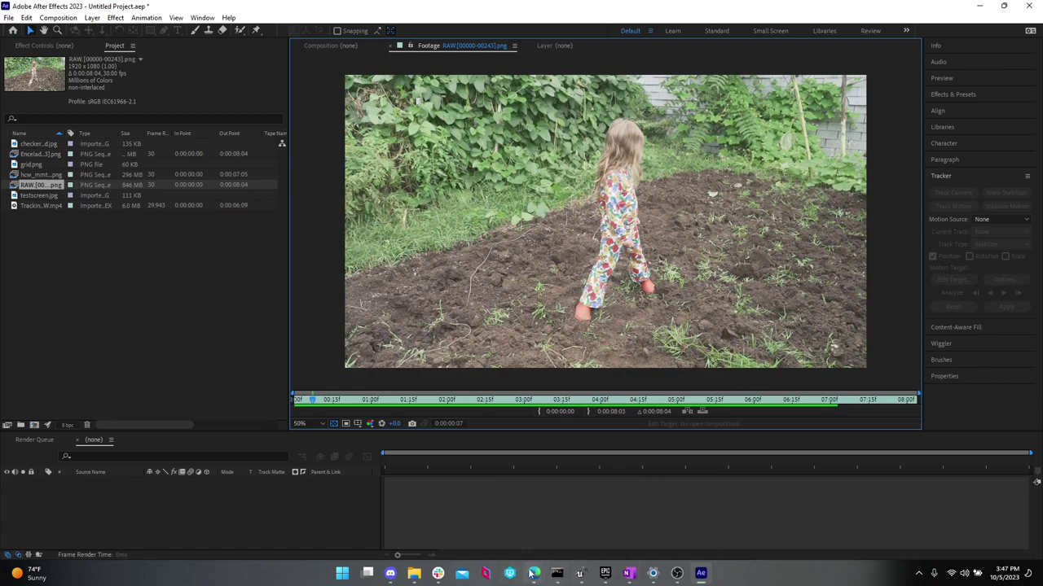
mouse_move(530, 574)
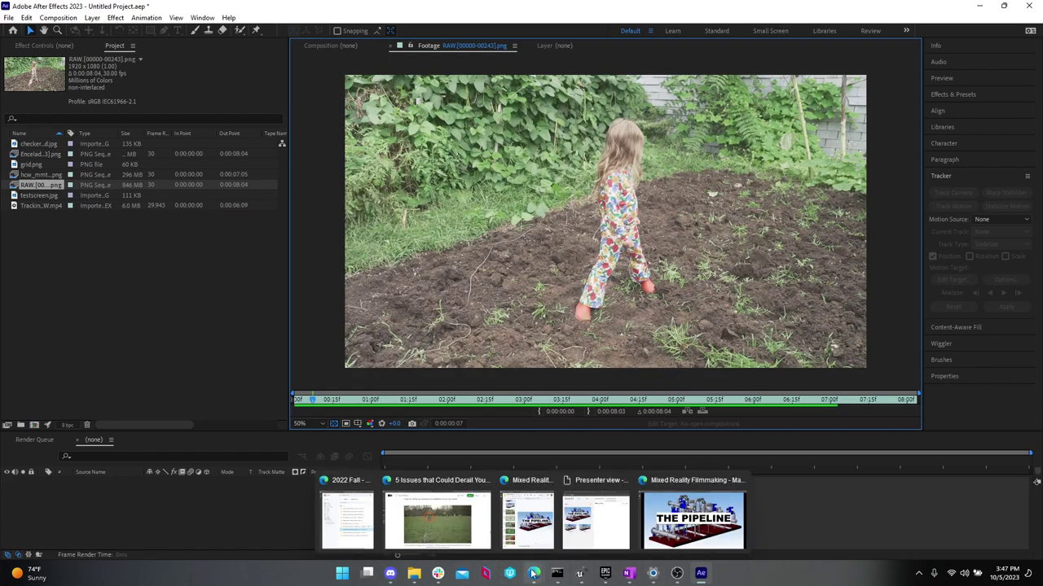
left_click(714, 531)
left_click(390, 573)
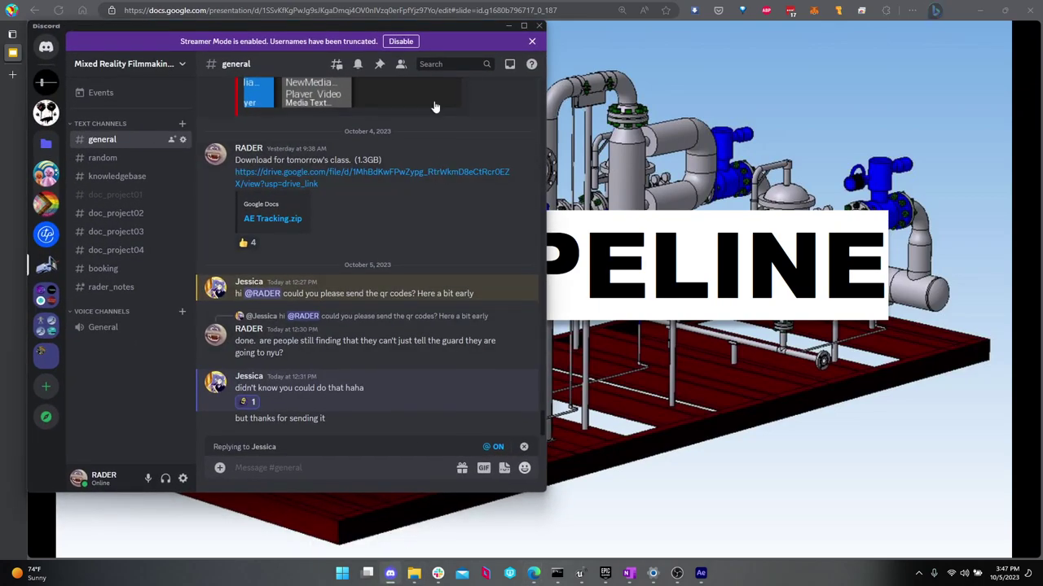
left_click(508, 25)
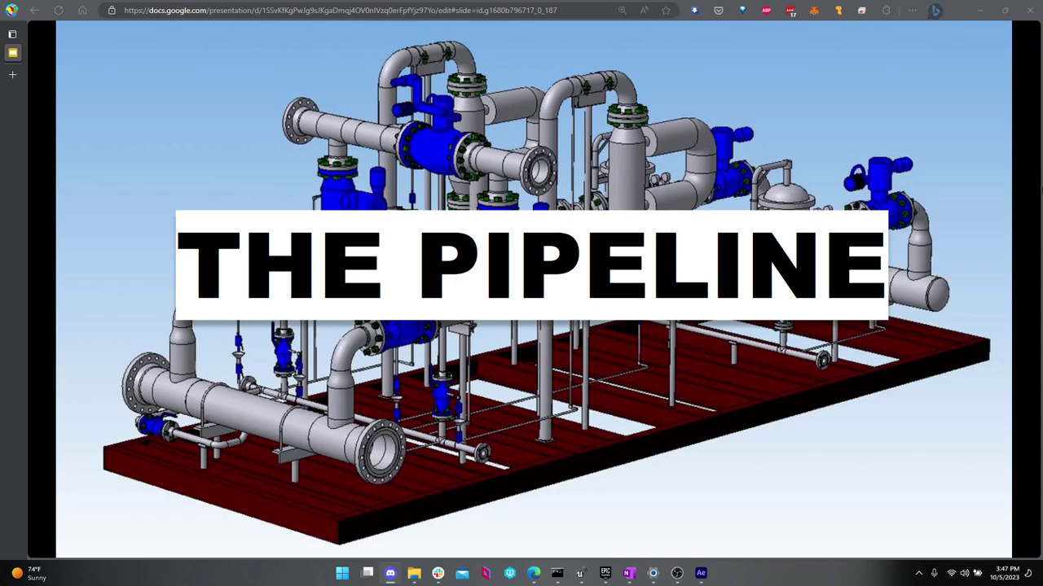
- Advance to the raw garden footage on slide 3, play its video and pause it partway through
left_click(666, 193)
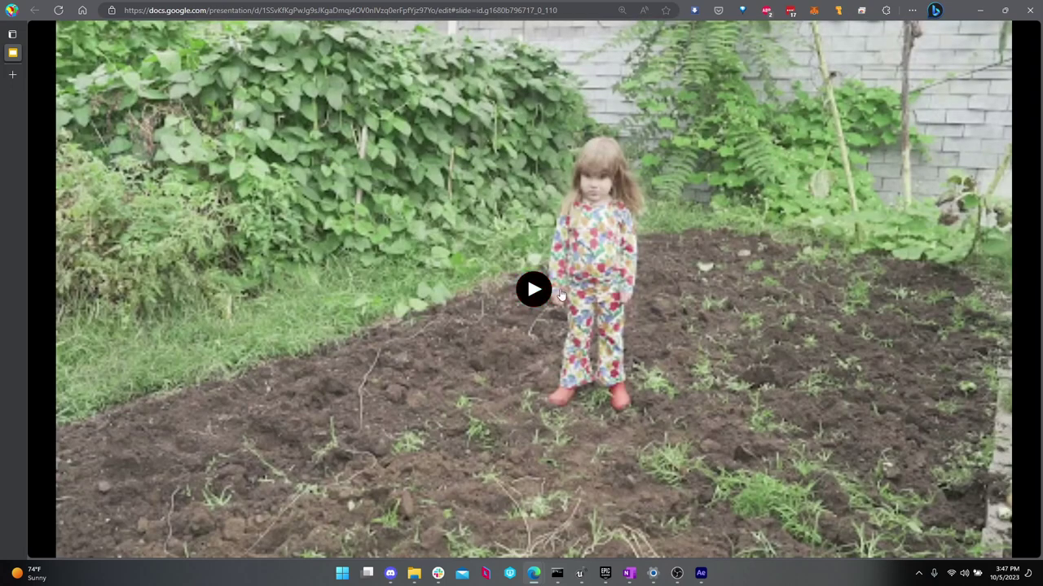
left_click(560, 295)
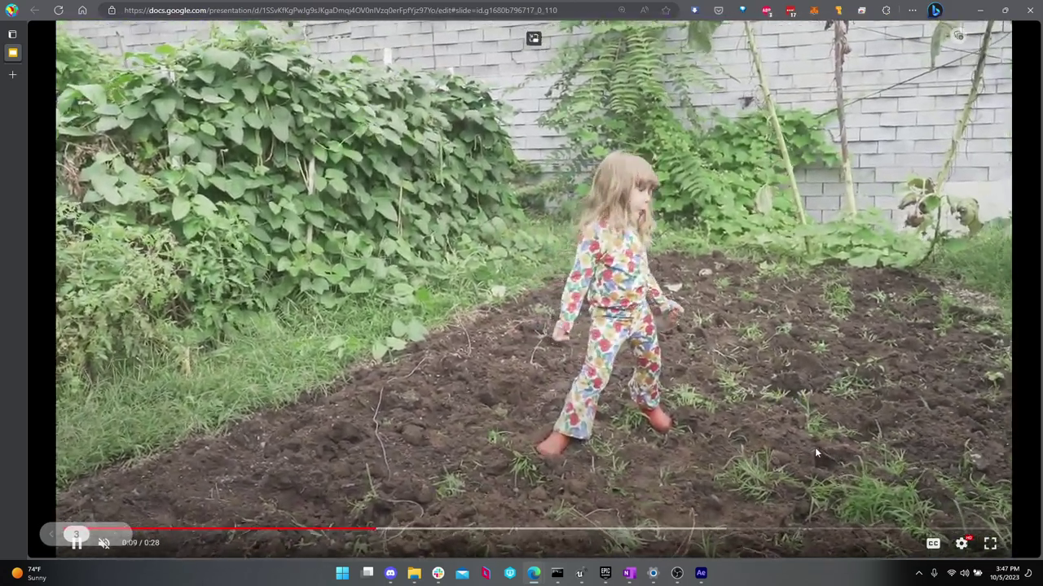
left_click(874, 417)
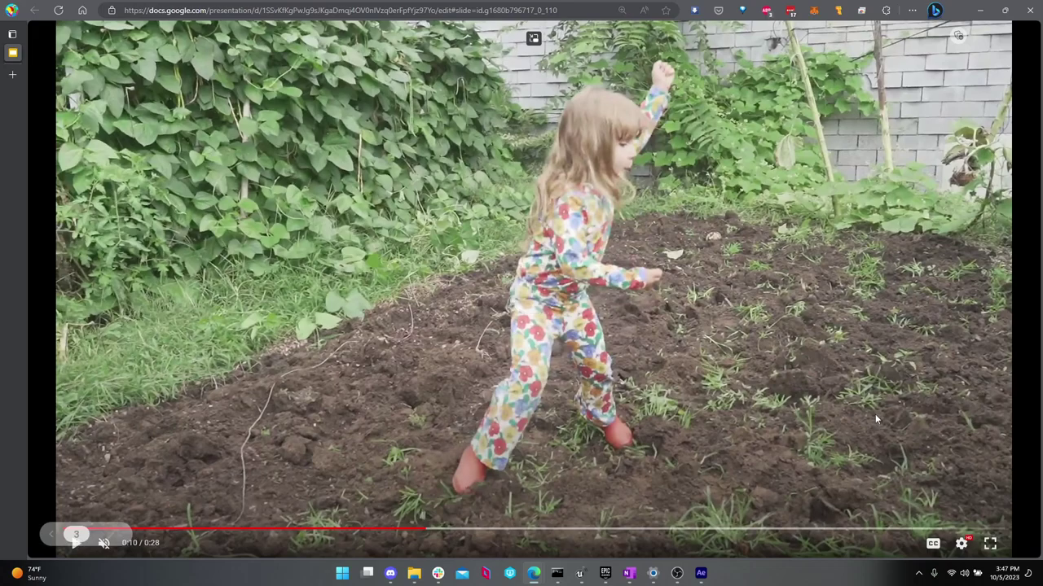
- Page back and forth between slides 3 and 6 to compare the tracking stages, and play the green block video on slide 6
key("Right")
key("Right")
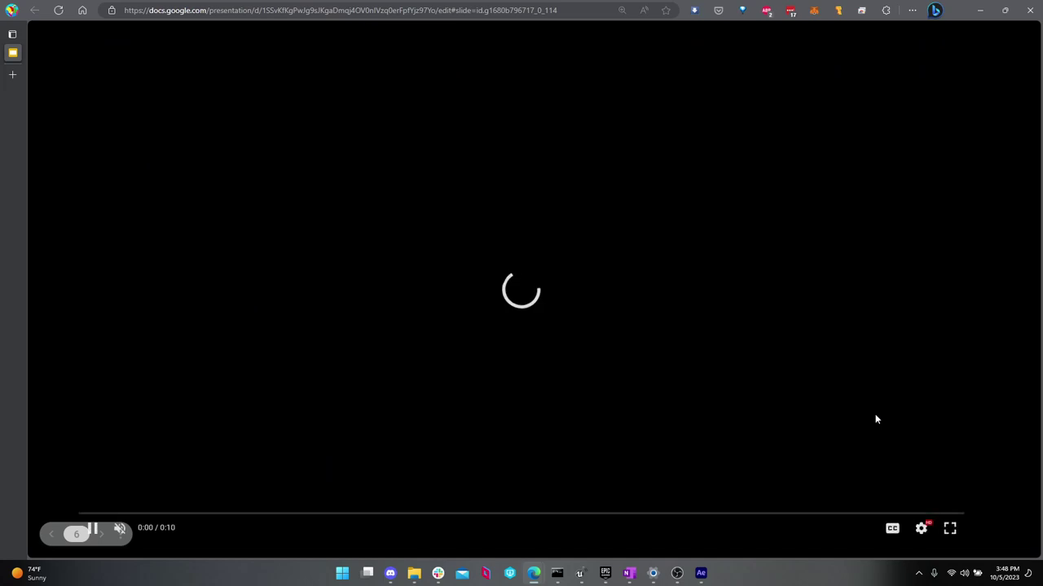
key("Left")
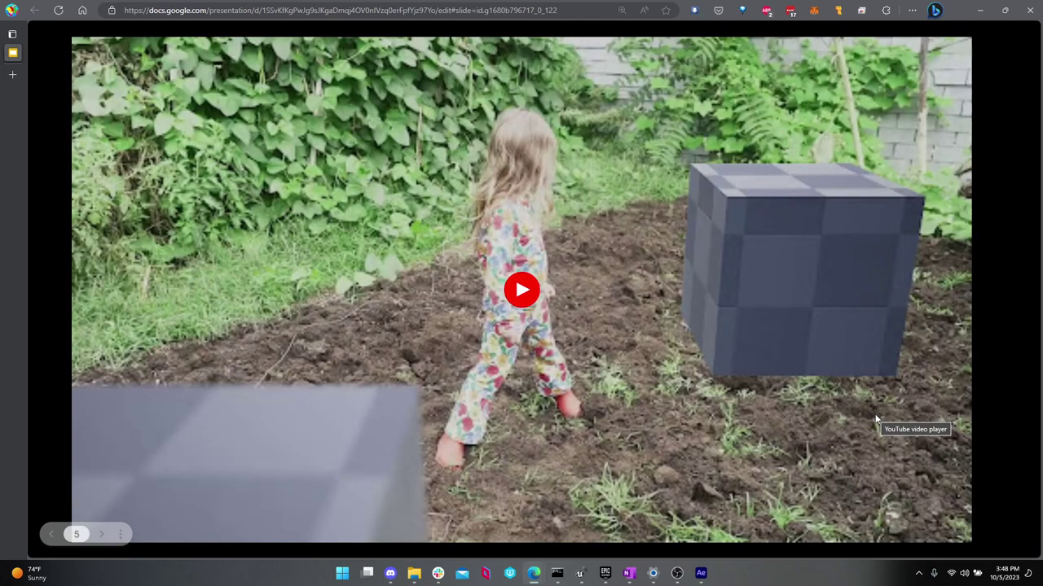
key("Left")
key("Left")
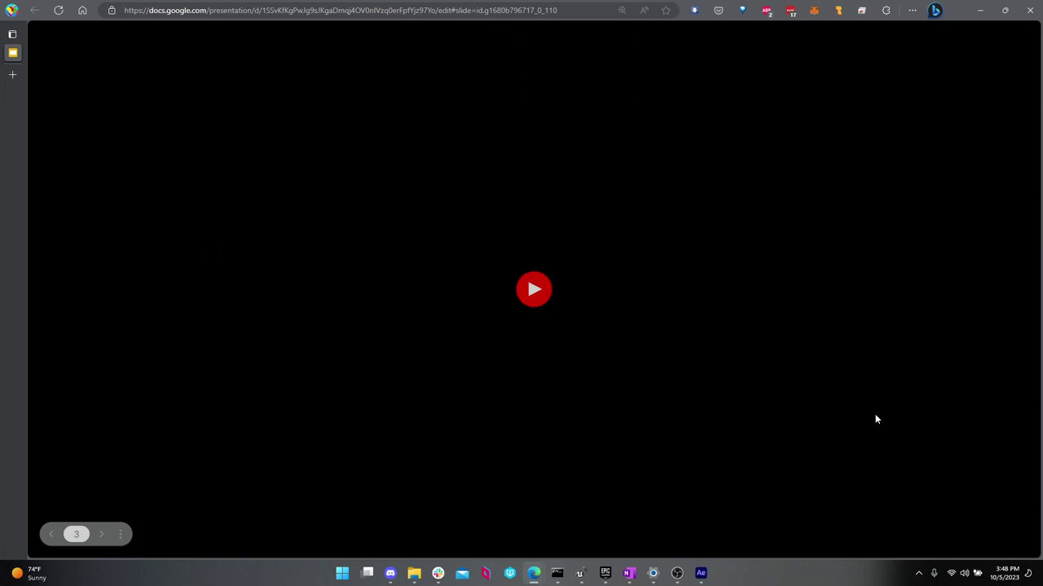
key("Right")
key("Right")
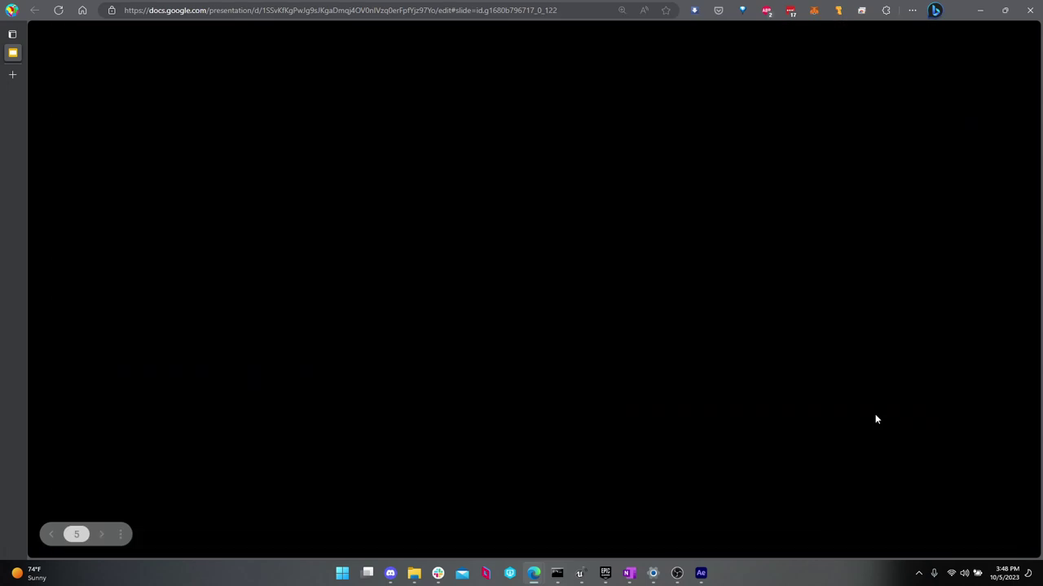
key("Right")
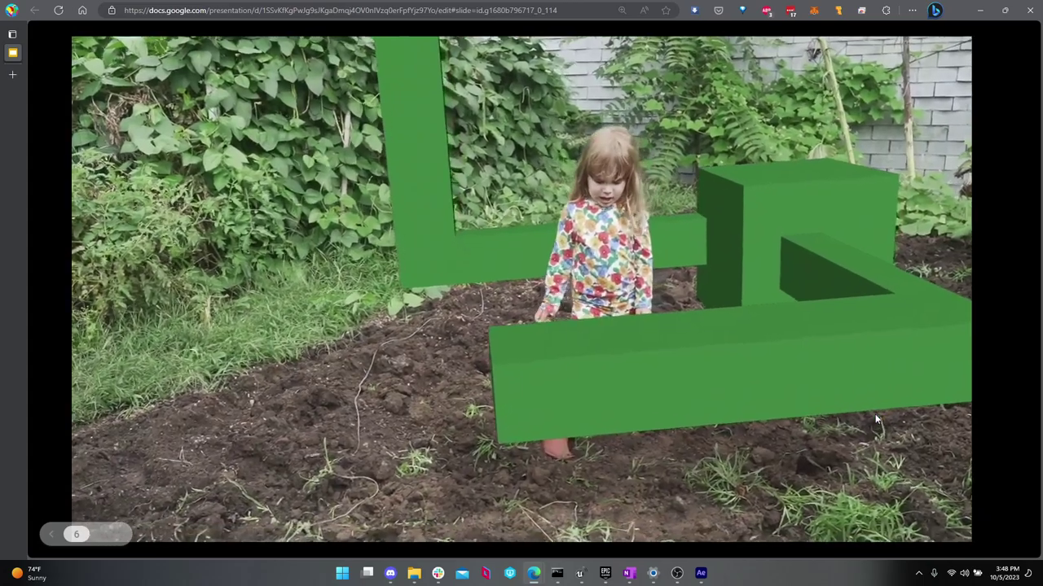
left_click(877, 419)
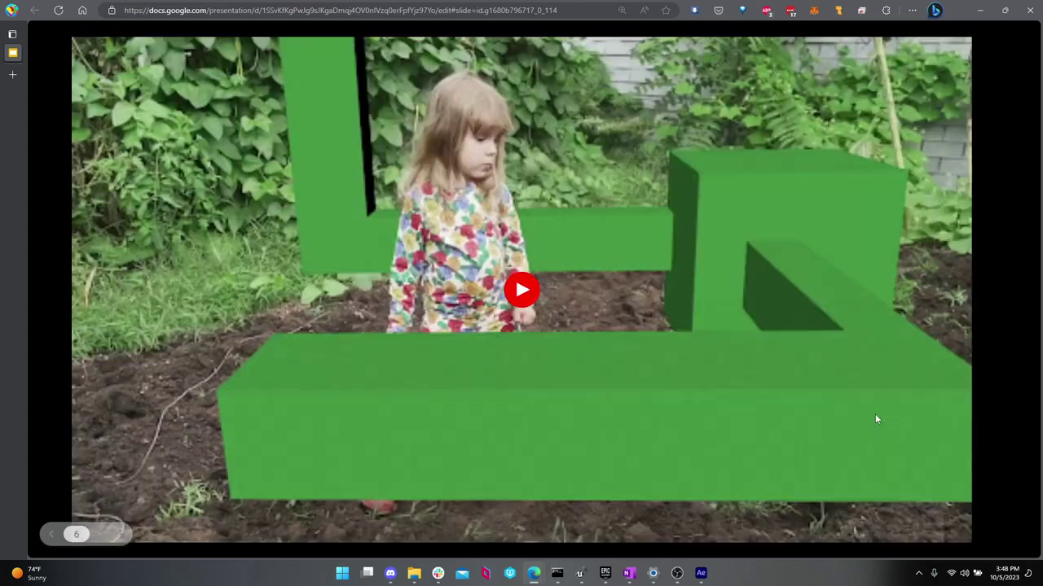
left_click(525, 277)
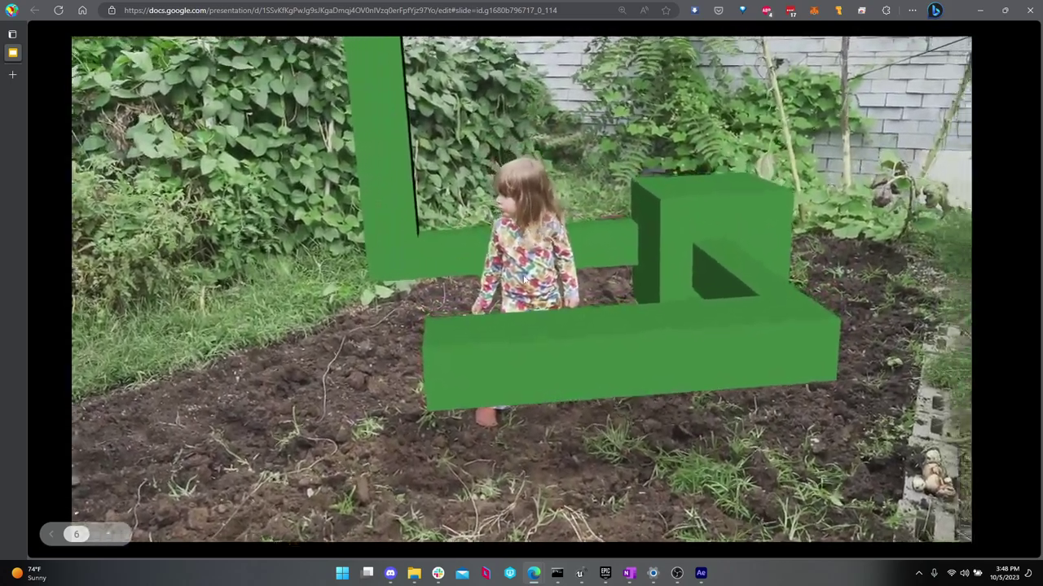
- Advance to slide 7, play the video with the two added pumpkins and scrub through it to examine the tracking
key("Right")
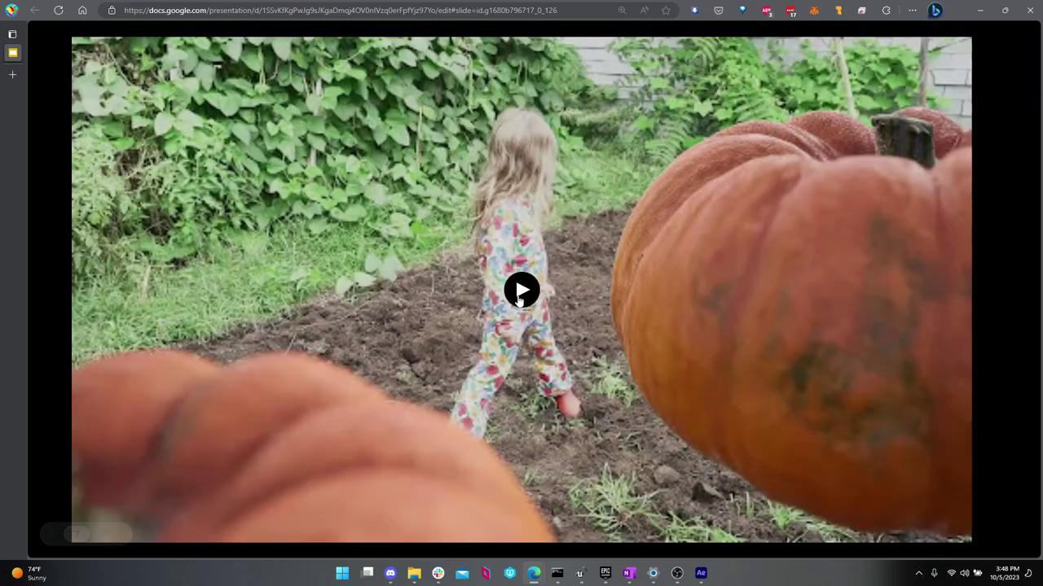
left_click(519, 300)
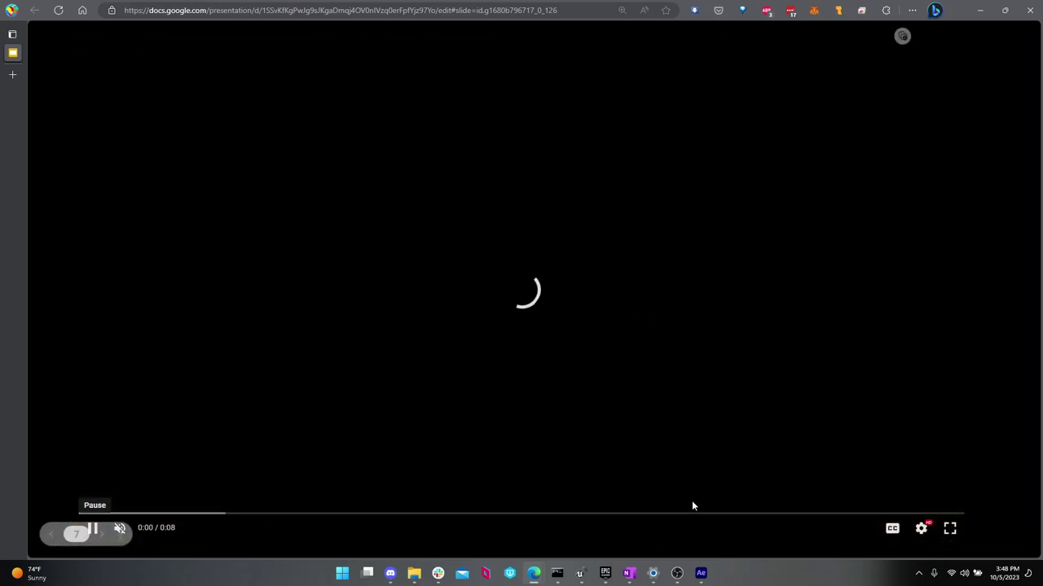
left_click(708, 514)
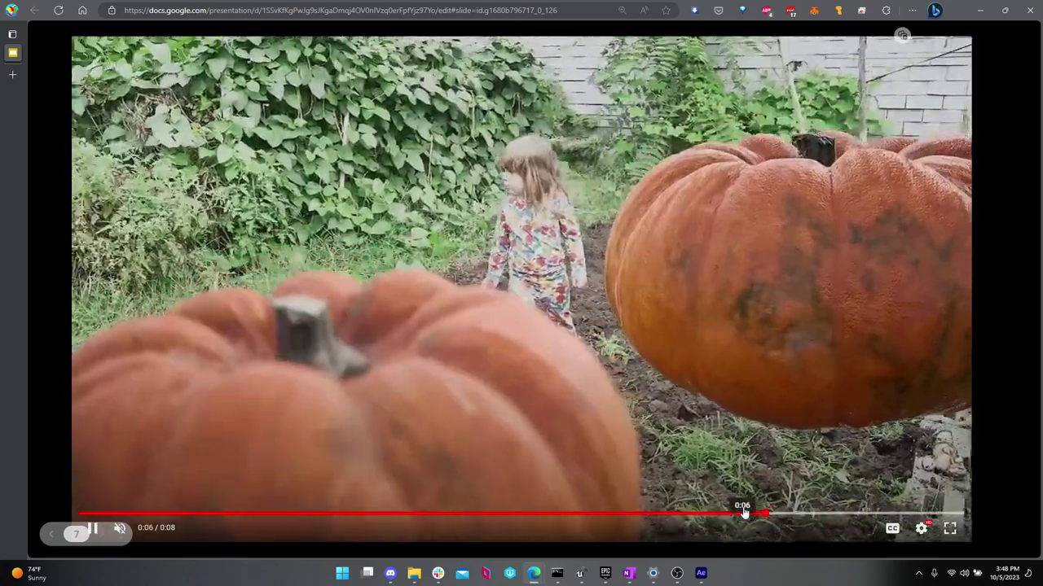
left_click(740, 514)
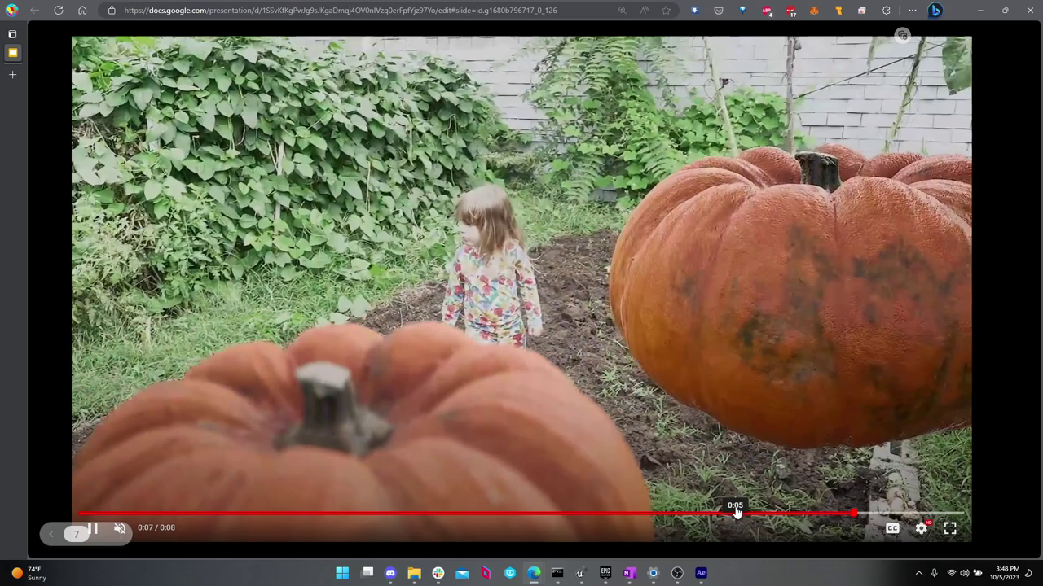
left_click(342, 514)
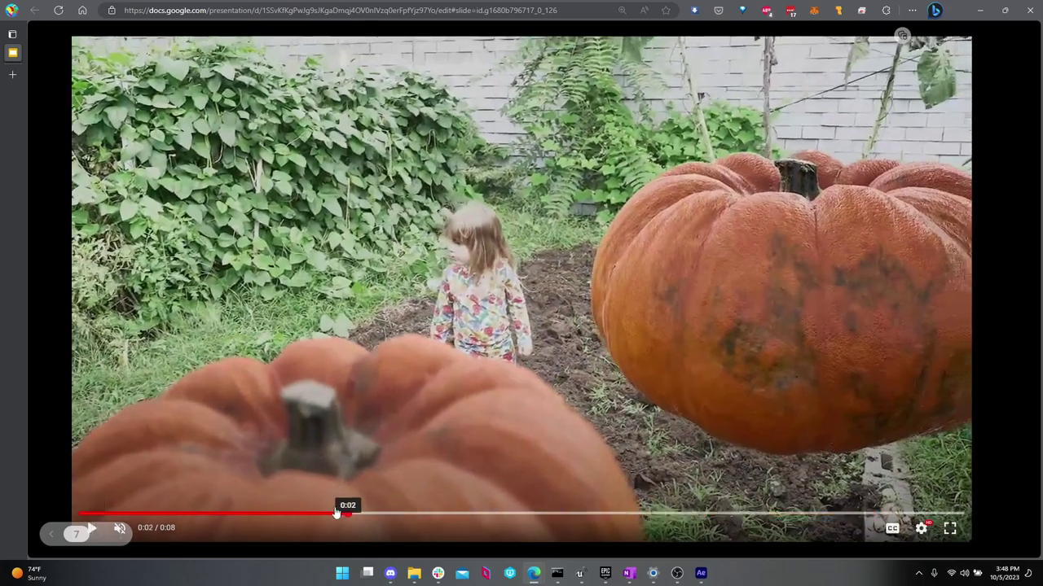
left_click(223, 514)
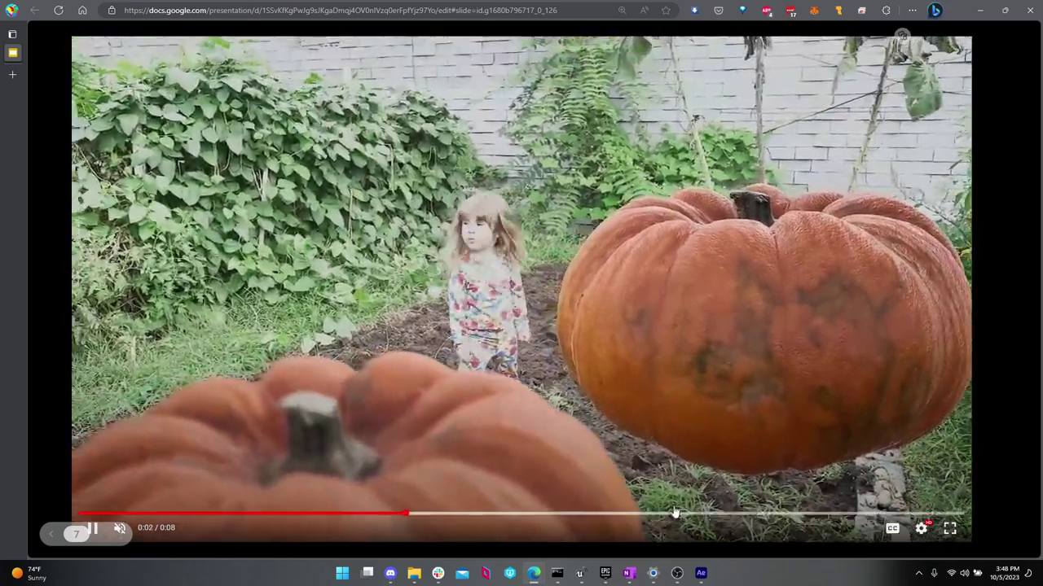
left_click(680, 514)
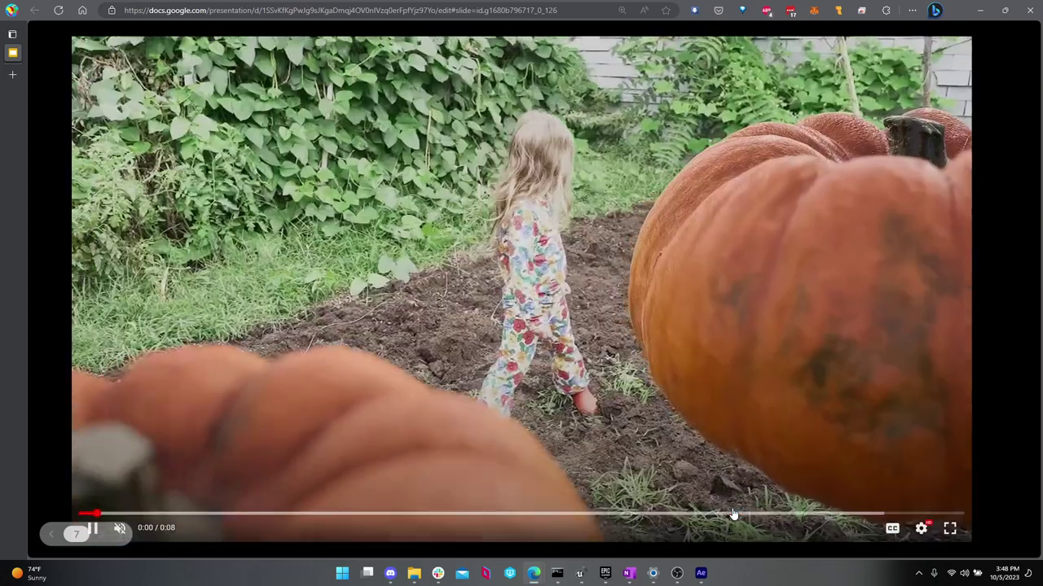
- Play the pumpkin and leaves video on slide 8 and advance to the next version on slide 9
key("Right")
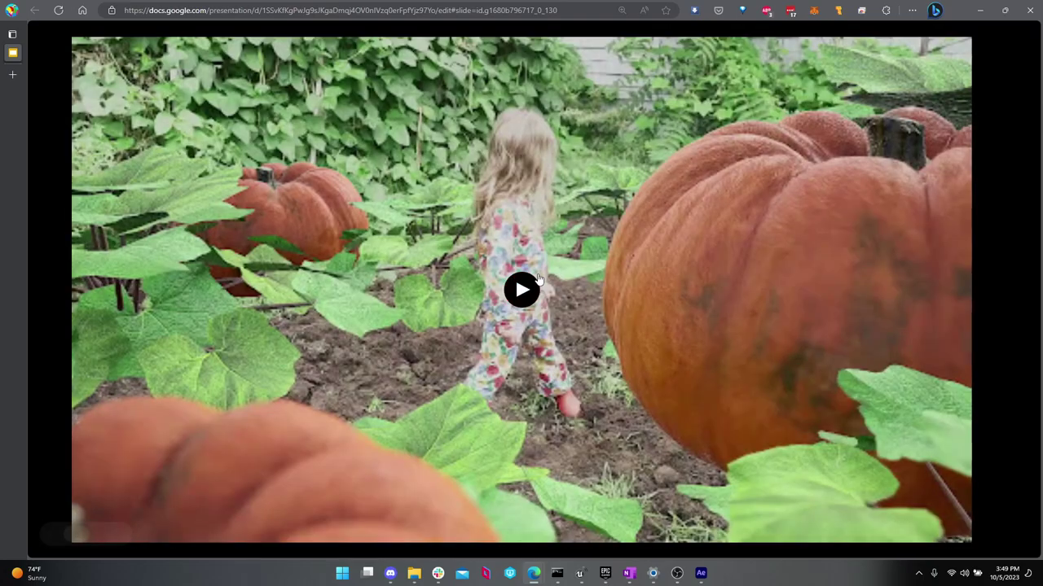
left_click(536, 282)
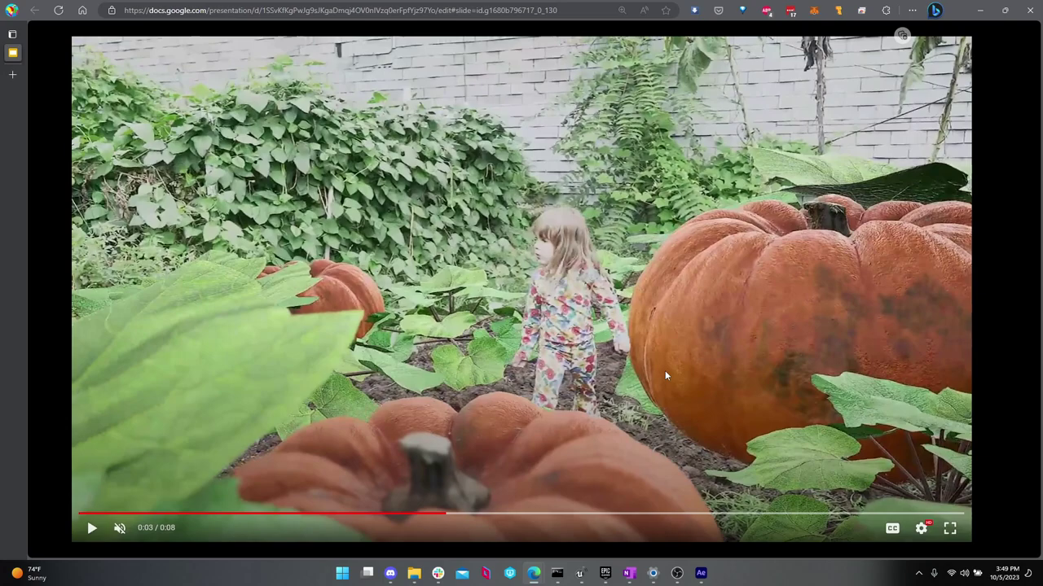
key("Right")
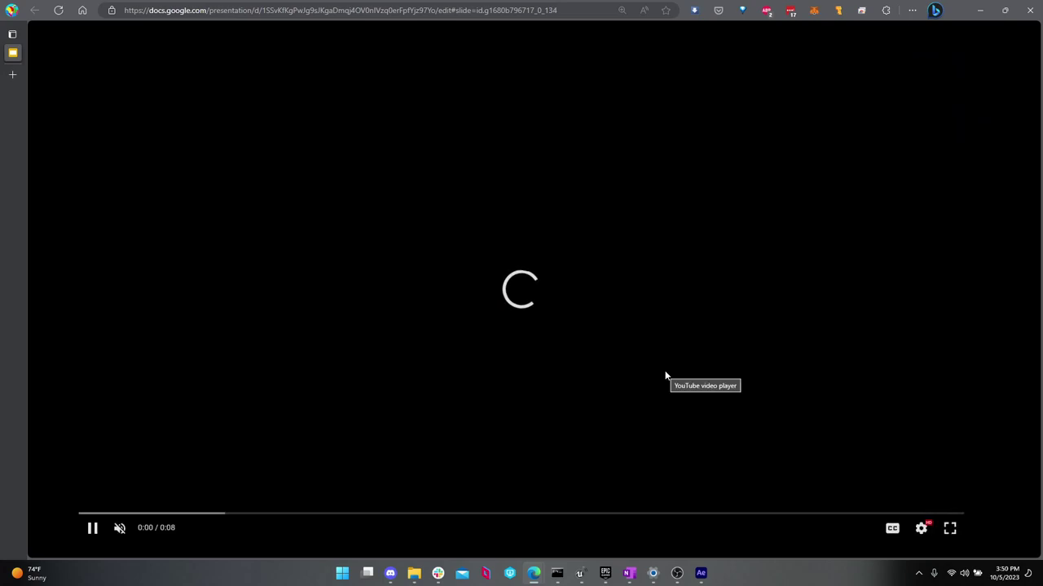
- Play the colour-graded pumpkin patch video on slide 10, glance at the Match Motion Pipeline Part 2 of 3 slide, and return to slide 10
key("Right")
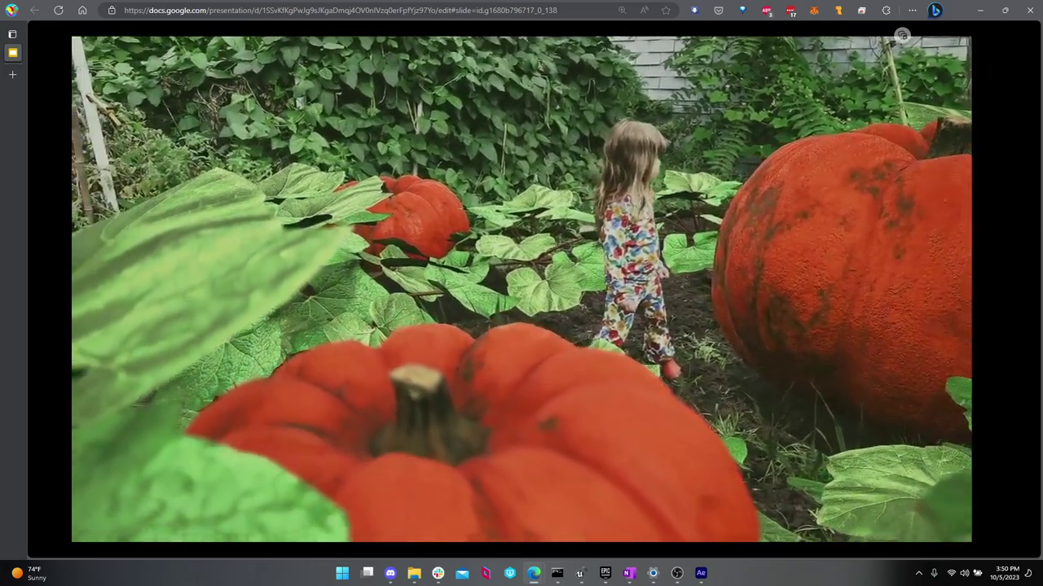
left_click(847, 279)
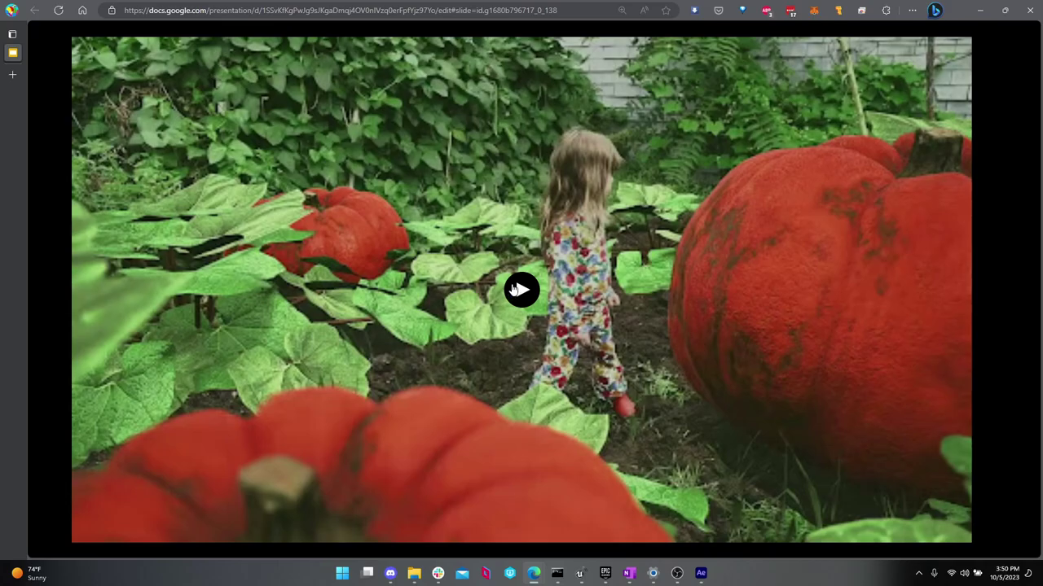
left_click(515, 290)
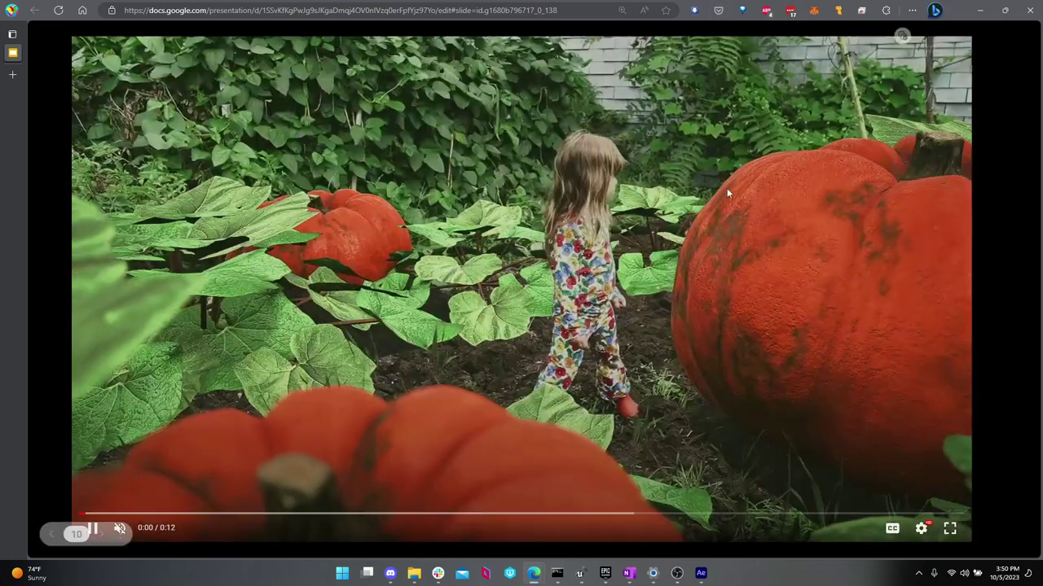
key("Right")
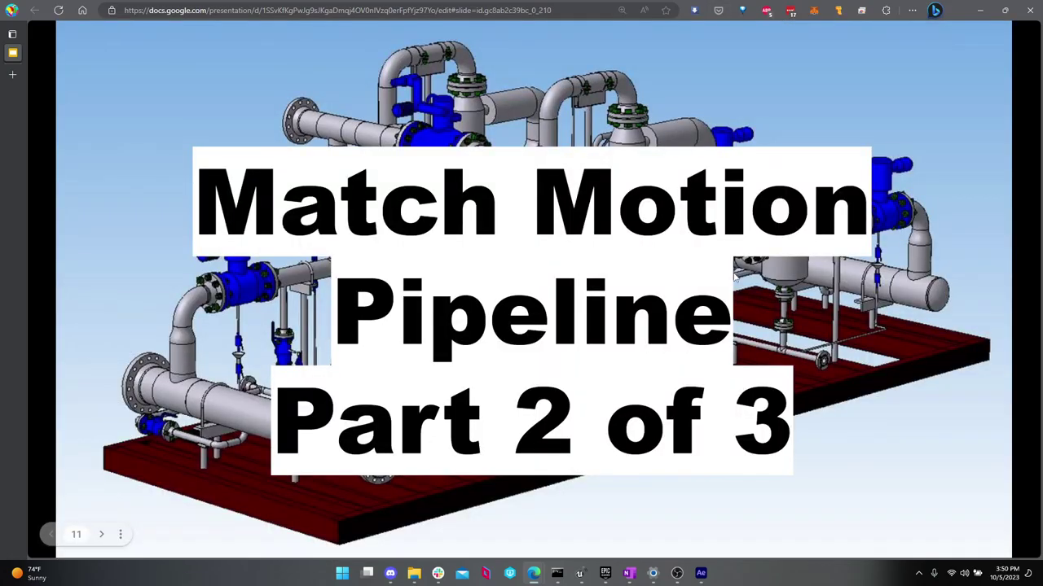
key("Left")
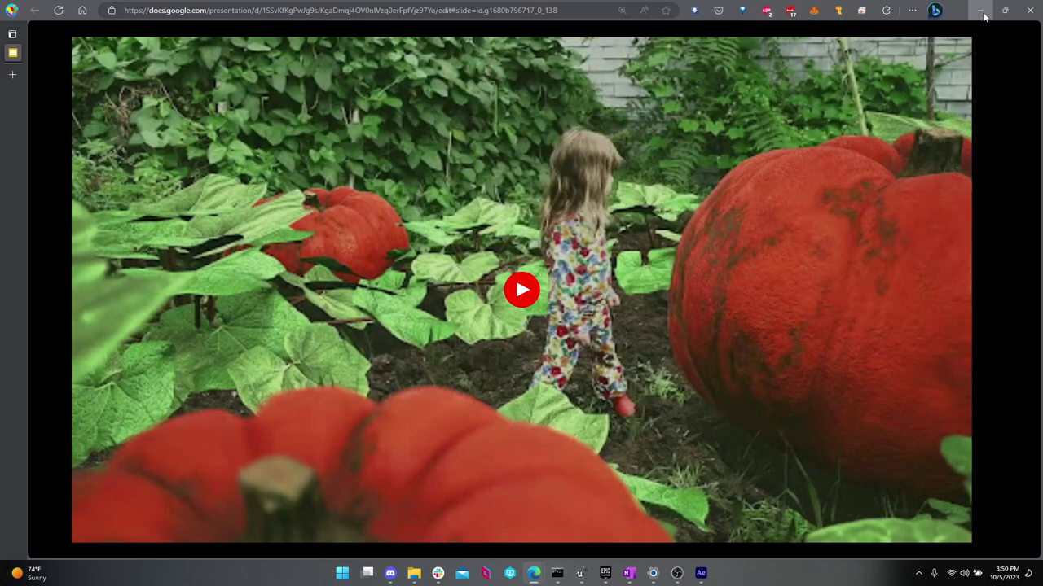
- Return to After Effects and open TrackingStudioRAW.mp4 in the Footage viewer
left_click(982, 12)
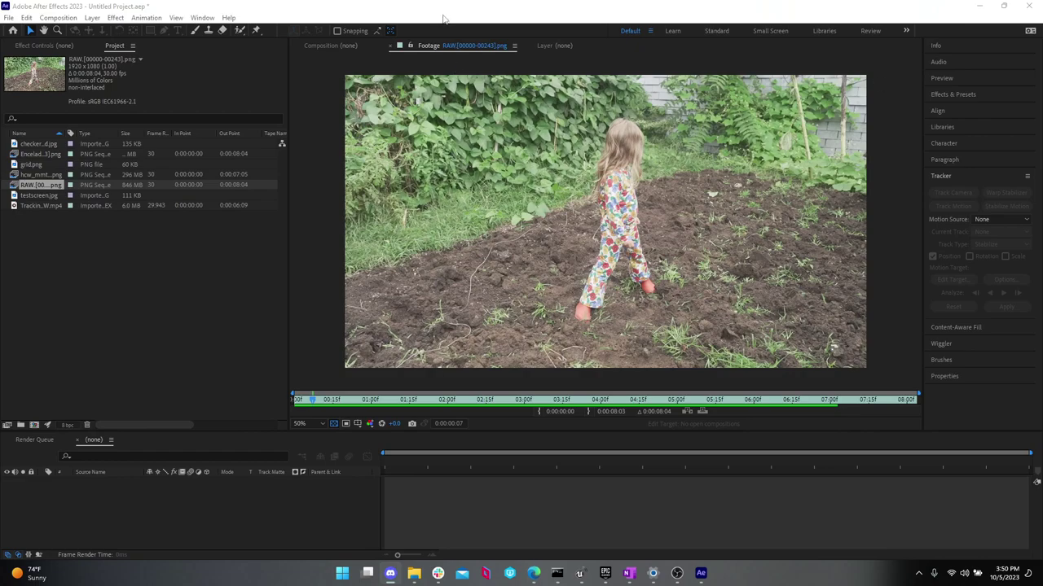
left_click(106, 259)
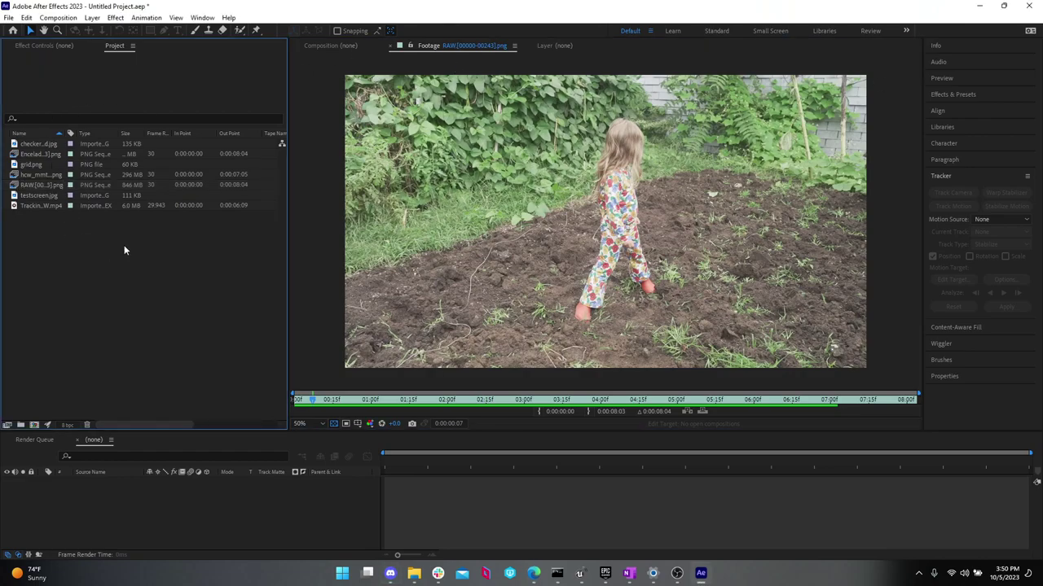
left_click(27, 207)
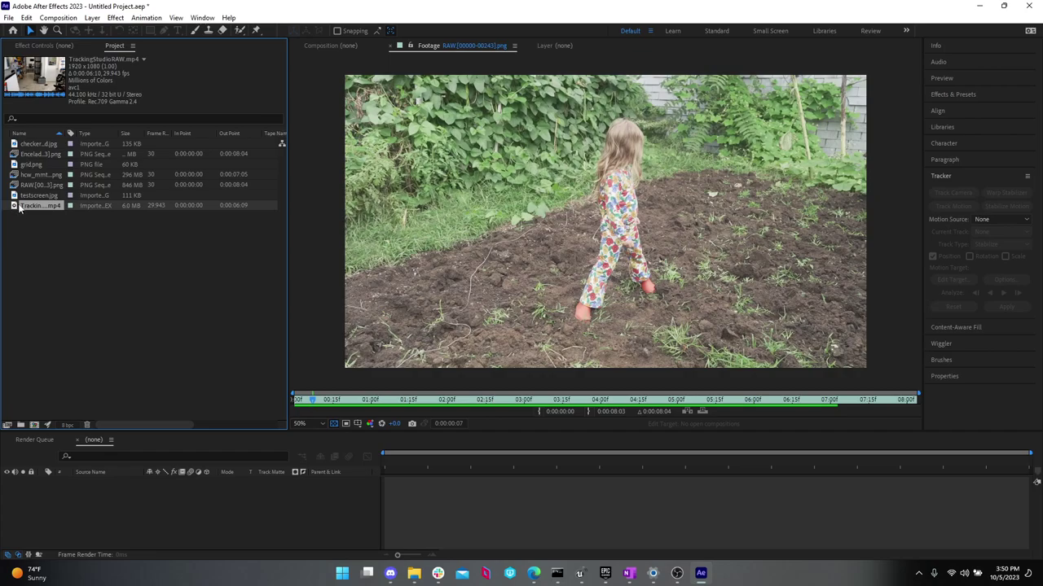
left_click(20, 209, "ctrl")
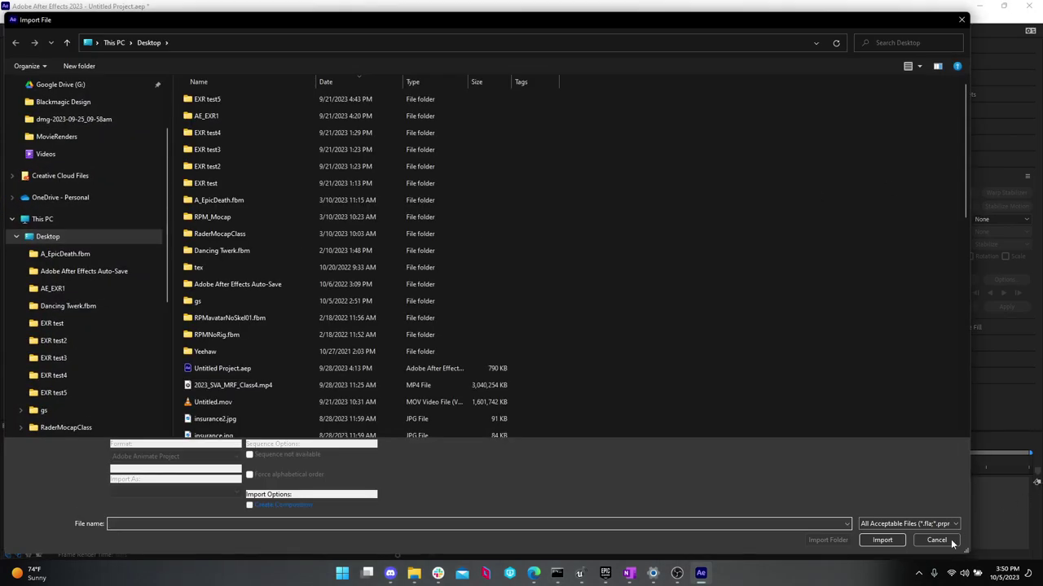
left_click(937, 542)
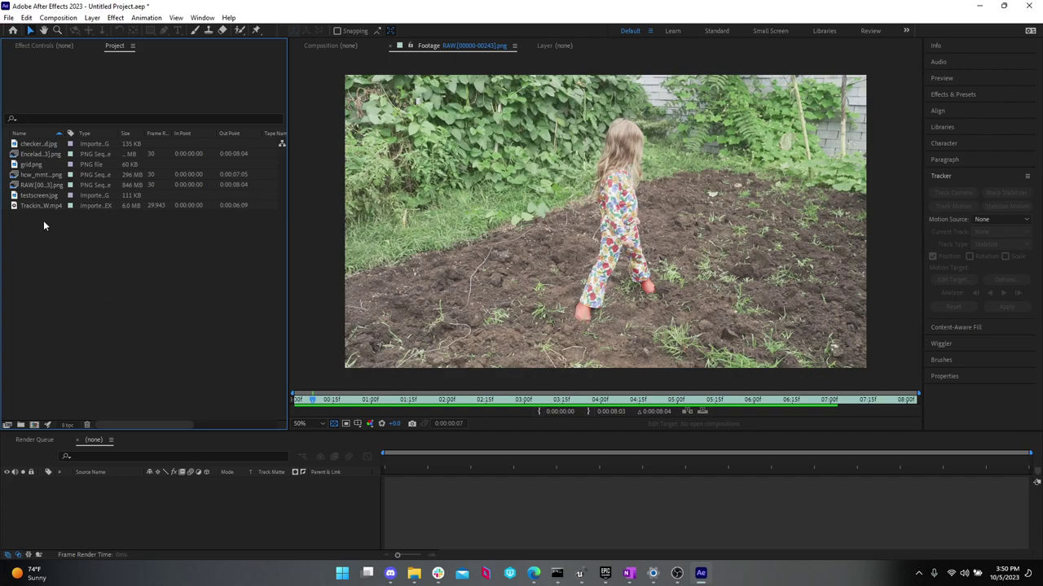
double_click(22, 206)
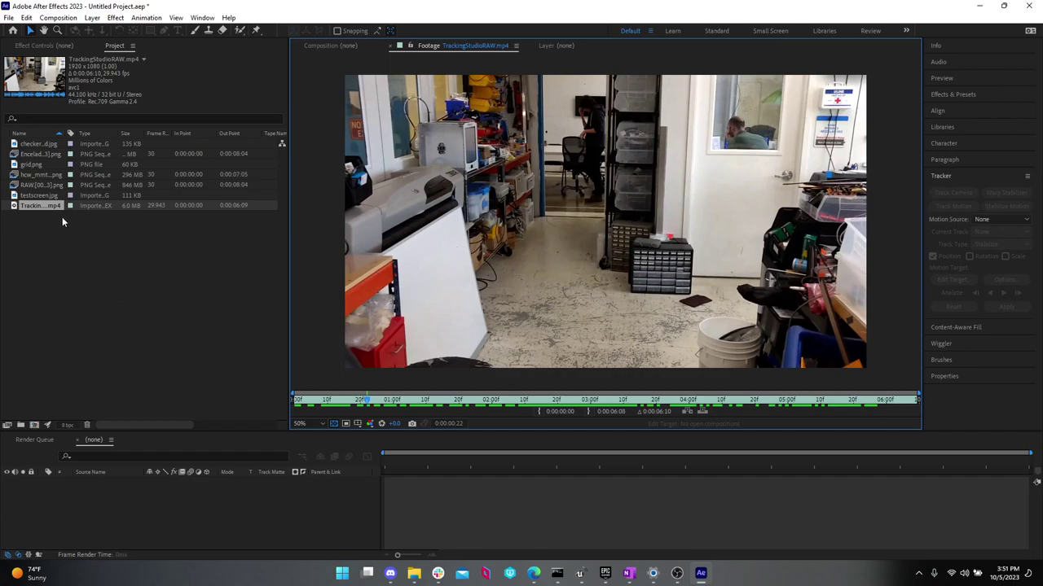
- Create a new composition from TrackingStudioRAW.mp4 and scrub through the clip
left_click_drag(34, 208, 99, 259)
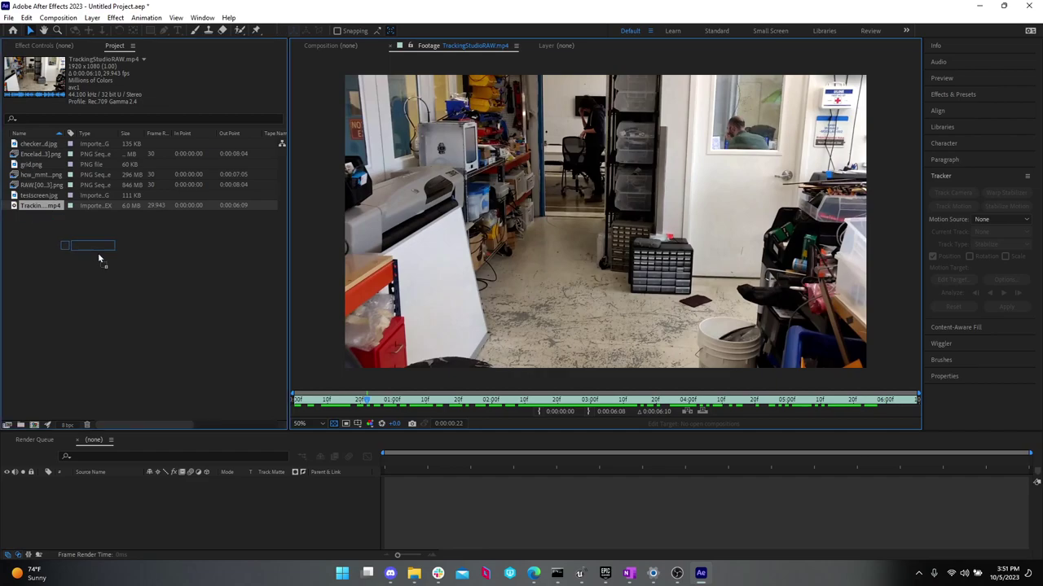
left_click_drag(200, 402, 125, 505)
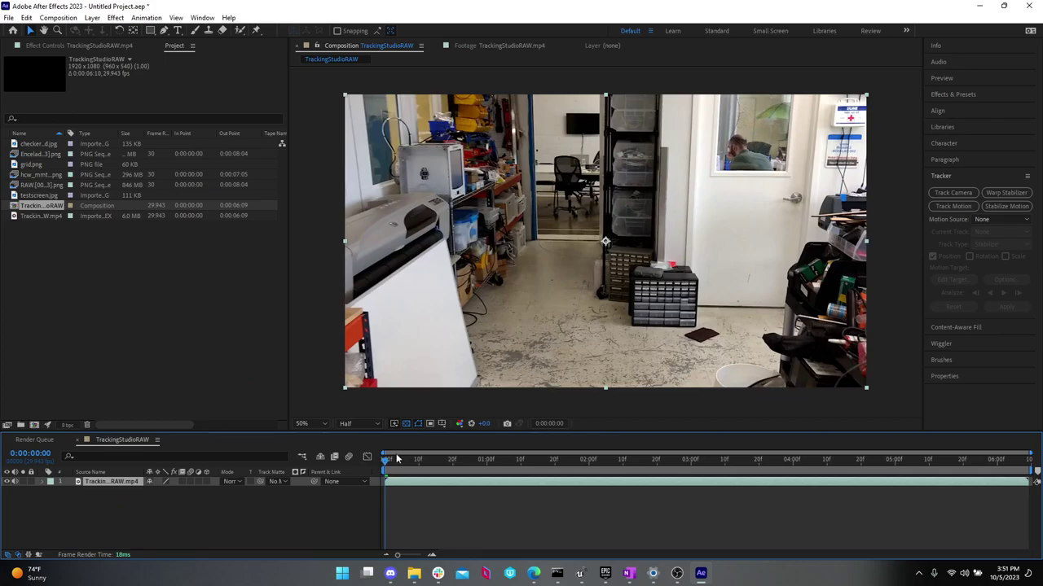
left_click(1008, 458)
left_click_drag(1008, 458, 262, 471)
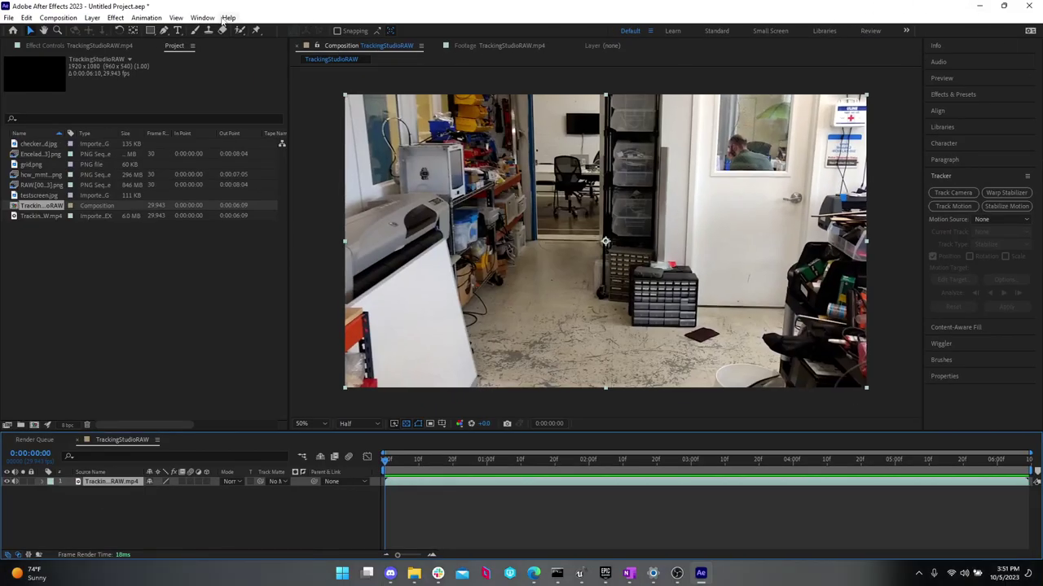
- Run Track Camera on the TrackingStudioRAW.mp4 layer and enlarge the track point size to 182.6%
left_click(210, 18)
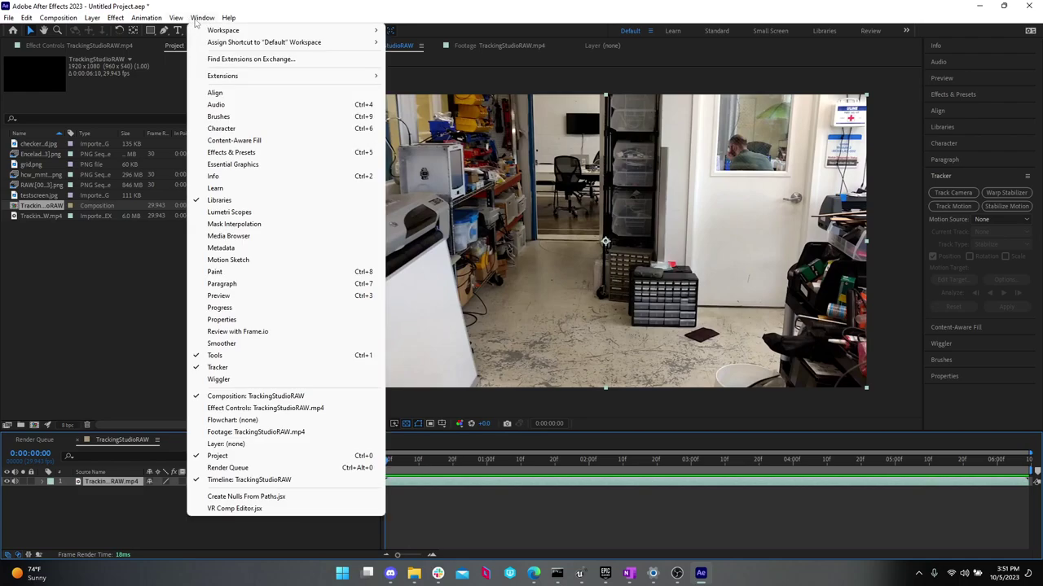
left_click(258, 369)
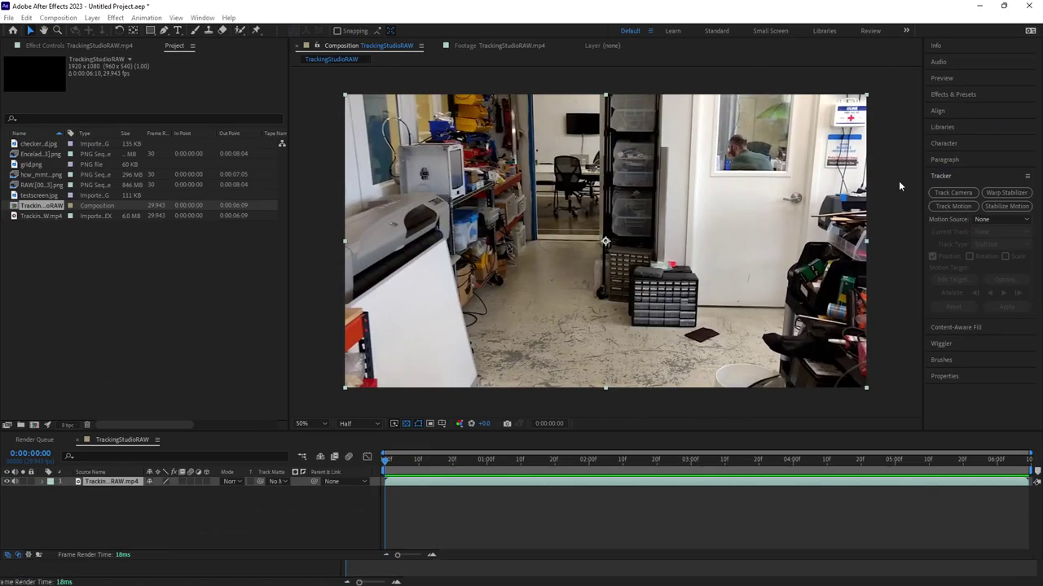
left_click(953, 193)
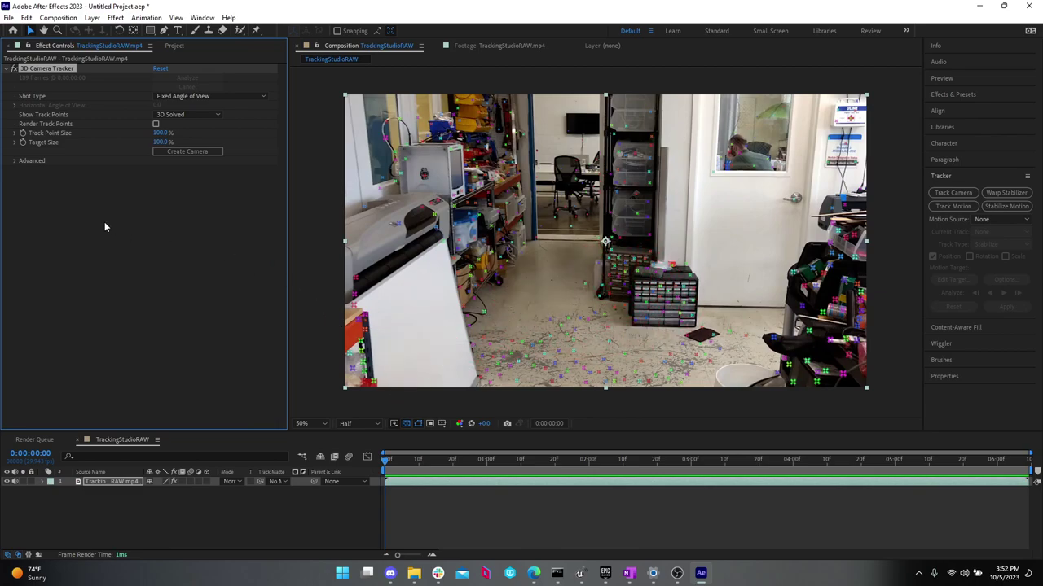
left_click(14, 136)
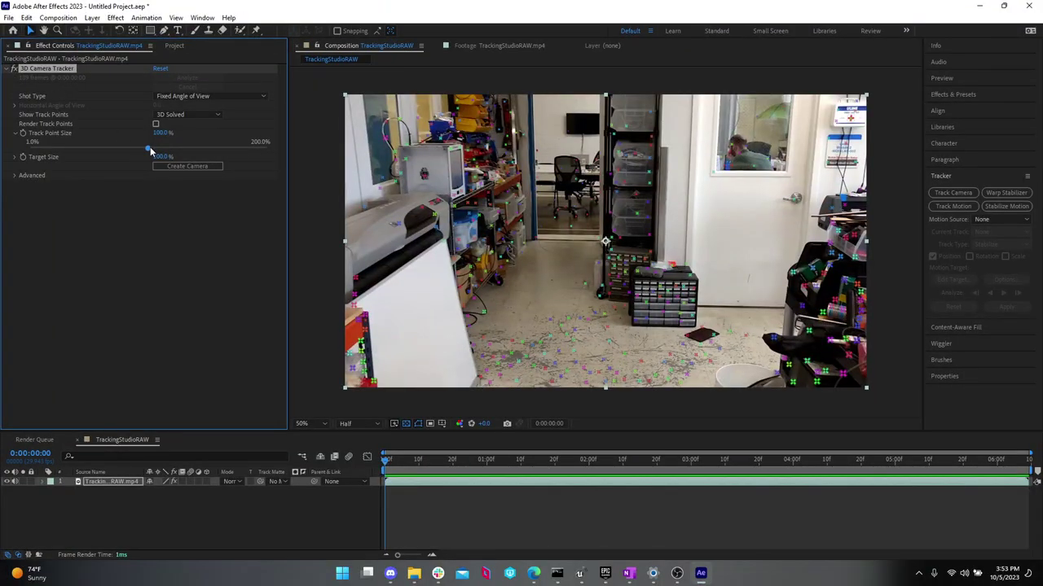
left_click_drag(151, 149, 251, 149)
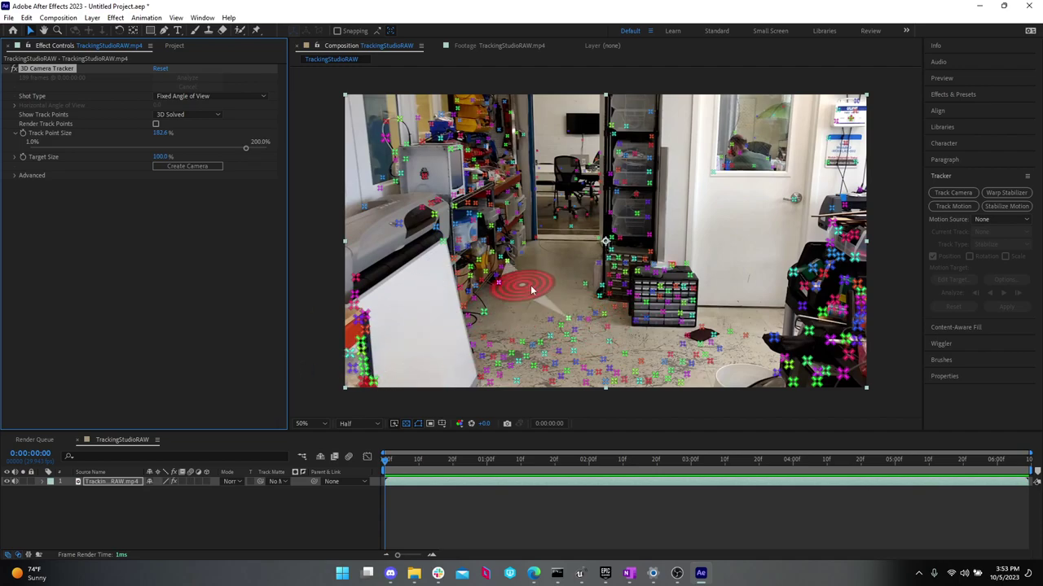
- Enlarge the composition view to 100% and try different groups of floor track points to examine the target's orientation
key("grave")
scroll(519, 306, "up", 2)
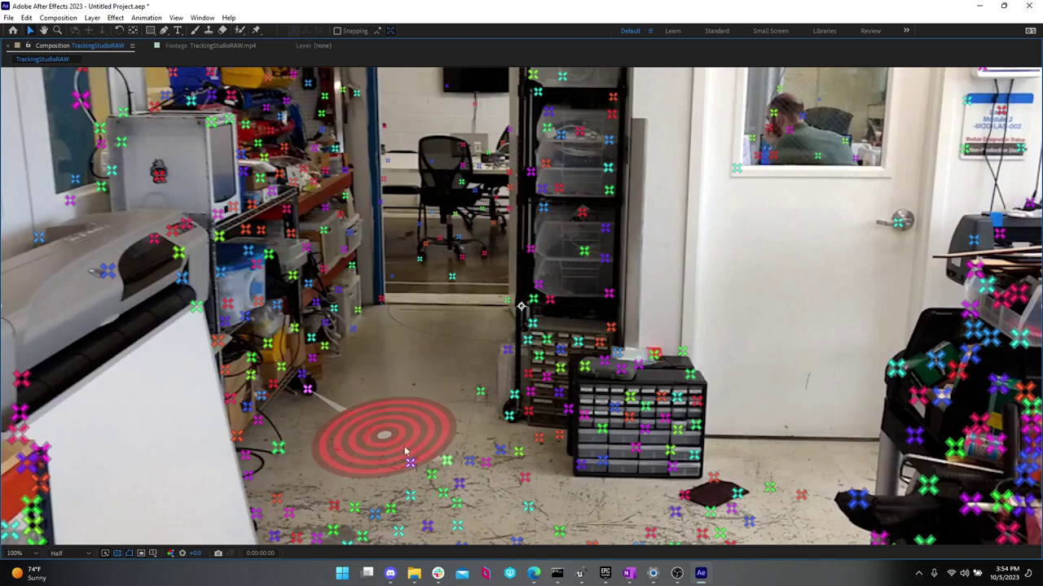
mouse_move(495, 438)
left_mouse_down()
mouse_move(501, 456)
mouse_move(409, 494)
left_mouse_up()
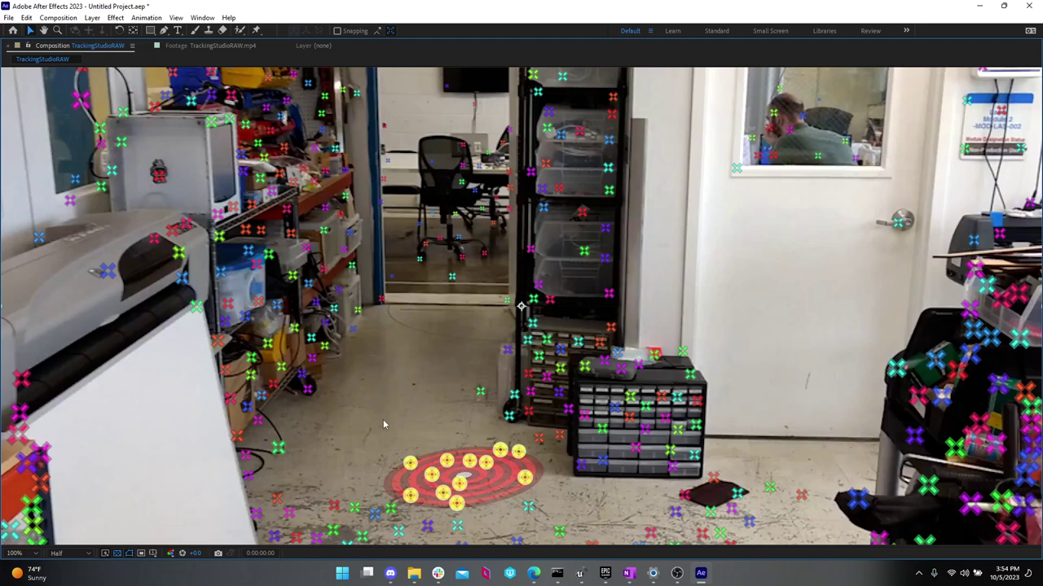
mouse_move(389, 462)
left_mouse_down()
mouse_move(442, 448)
mouse_move(450, 478)
mouse_move(434, 476)
left_mouse_up()
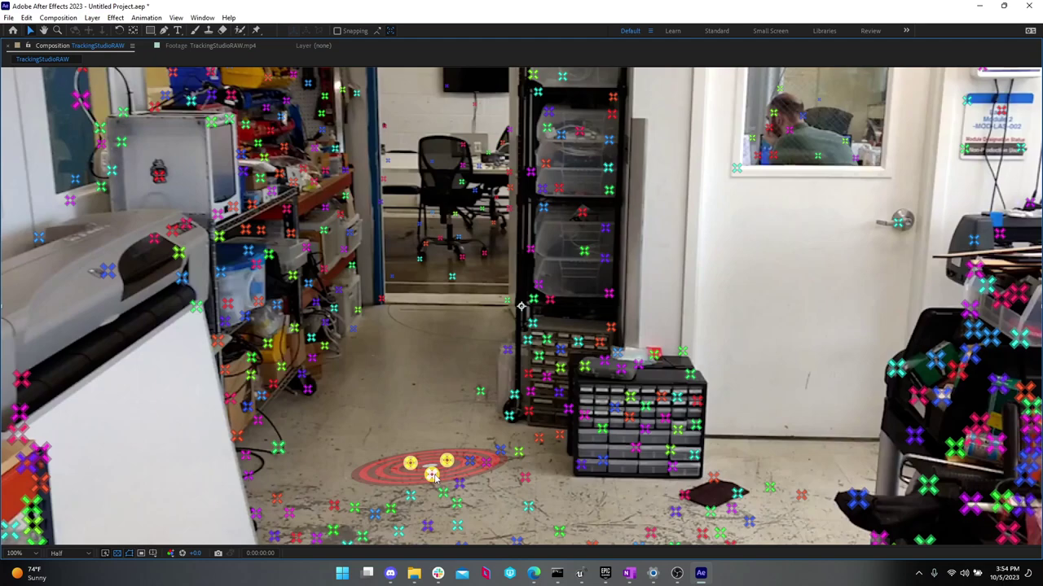
mouse_move(433, 476)
left_mouse_down()
mouse_move(468, 456)
mouse_move(519, 461)
mouse_move(523, 506)
mouse_move(417, 523)
mouse_move(385, 500)
left_mouse_up()
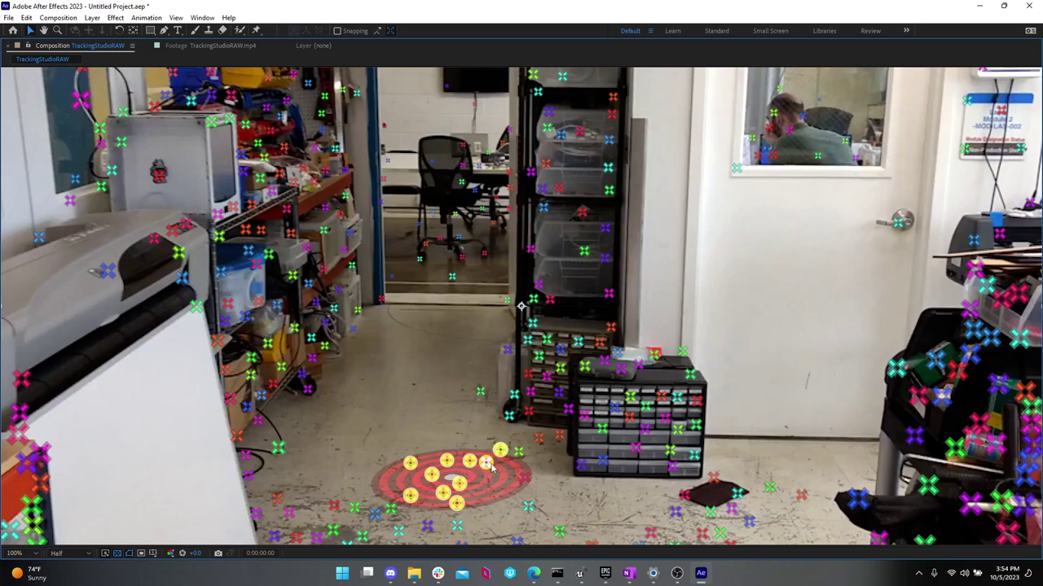
- Select track points on the small drawer cabinet and around the shelving and doorway to compare the target planes
left_click(647, 397)
mouse_move(705, 415)
left_mouse_down()
mouse_move(677, 476)
mouse_move(607, 469)
mouse_move(588, 424)
mouse_move(616, 448)
left_mouse_up()
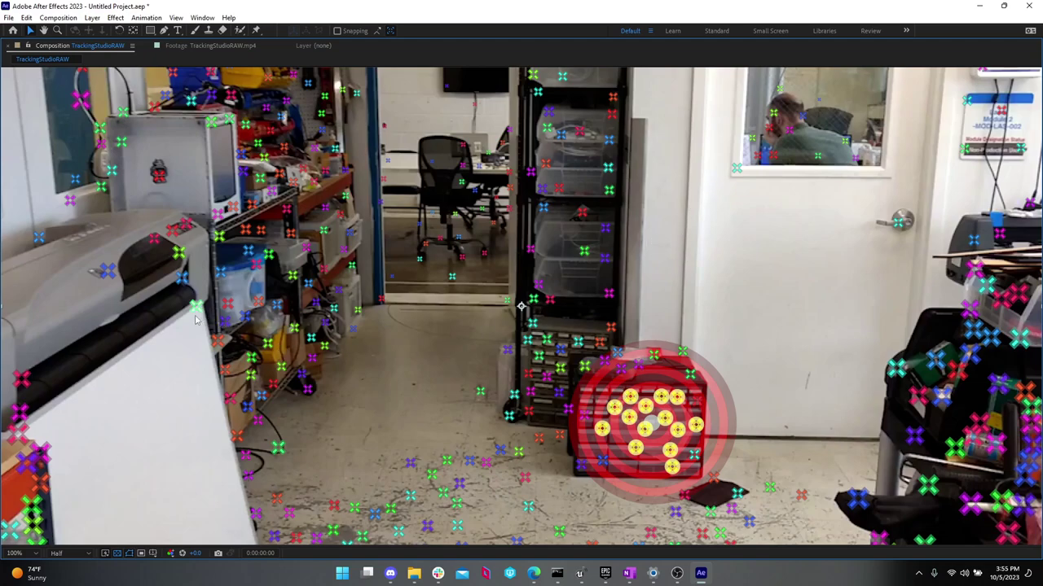
mouse_move(196, 297)
left_mouse_down()
mouse_move(457, 288)
mouse_move(561, 314)
mouse_move(652, 295)
mouse_move(731, 208)
mouse_move(752, 119)
mouse_move(729, 142)
mouse_move(729, 175)
mouse_move(698, 223)
mouse_move(632, 289)
mouse_move(532, 305)
mouse_move(319, 272)
mouse_move(160, 306)
mouse_move(151, 257)
mouse_move(219, 245)
mouse_move(368, 244)
left_mouse_up()
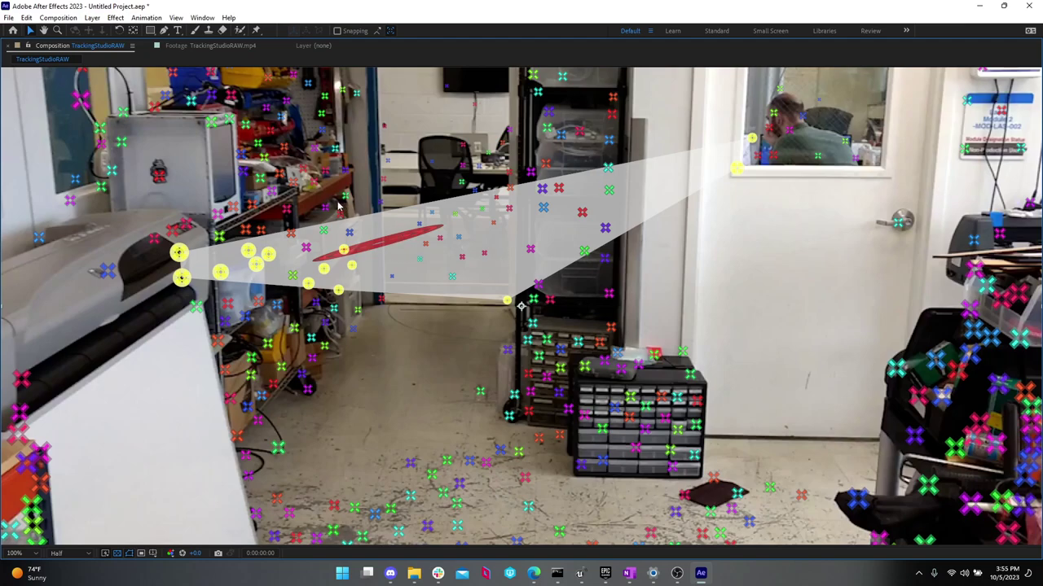
mouse_move(326, 210)
left_mouse_down()
mouse_move(508, 114)
mouse_move(587, 236)
mouse_move(470, 378)
mouse_move(322, 372)
mouse_move(311, 272)
left_mouse_up()
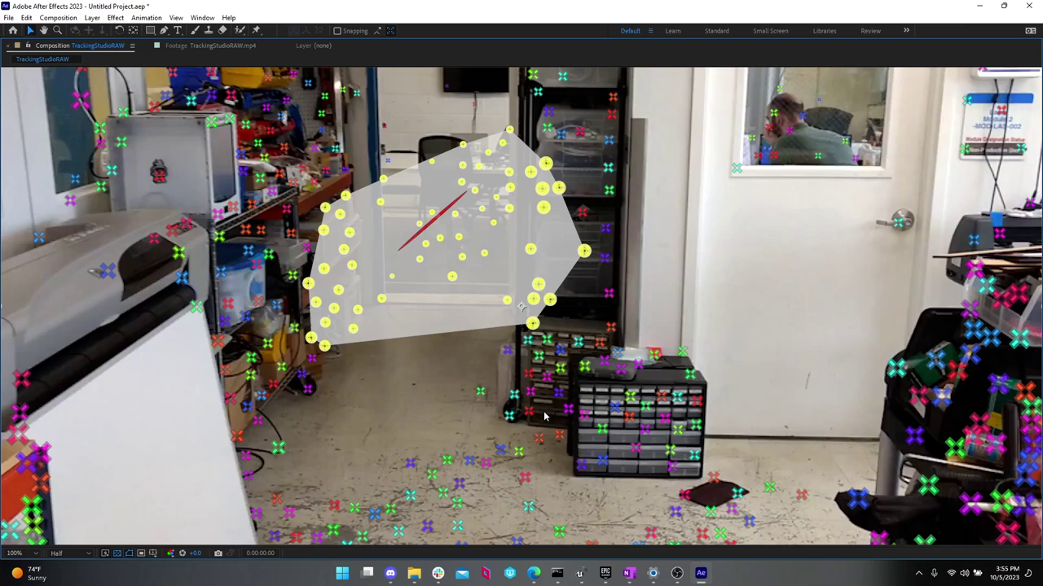
- Select a group of floor track points, restore the full workspace layout and set the target size to 162%
mouse_move(389, 443)
left_mouse_down()
mouse_move(436, 441)
mouse_move(497, 461)
mouse_move(532, 488)
mouse_move(504, 525)
mouse_move(434, 531)
mouse_move(396, 509)
left_mouse_up()
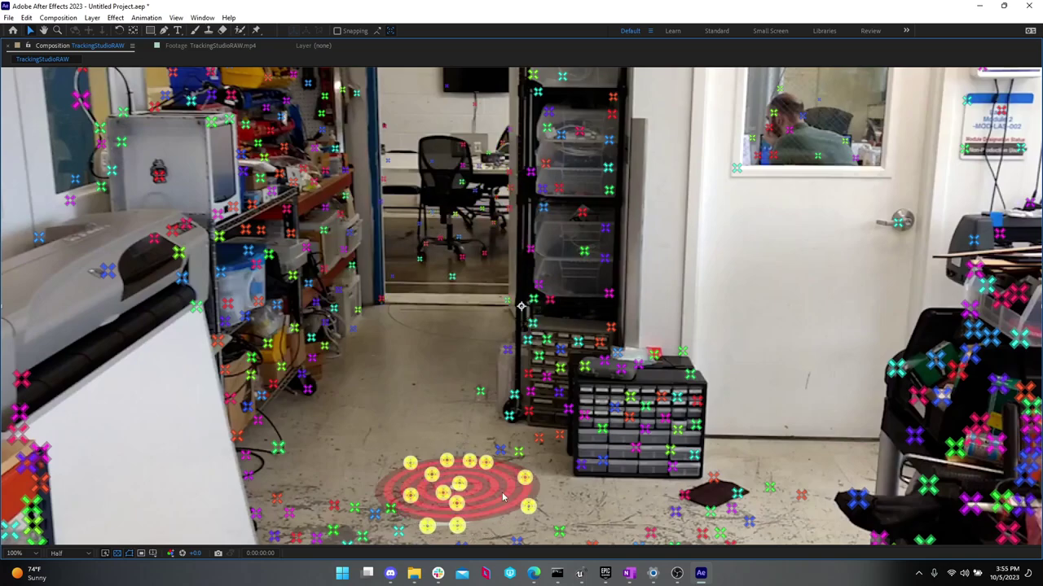
key("grave")
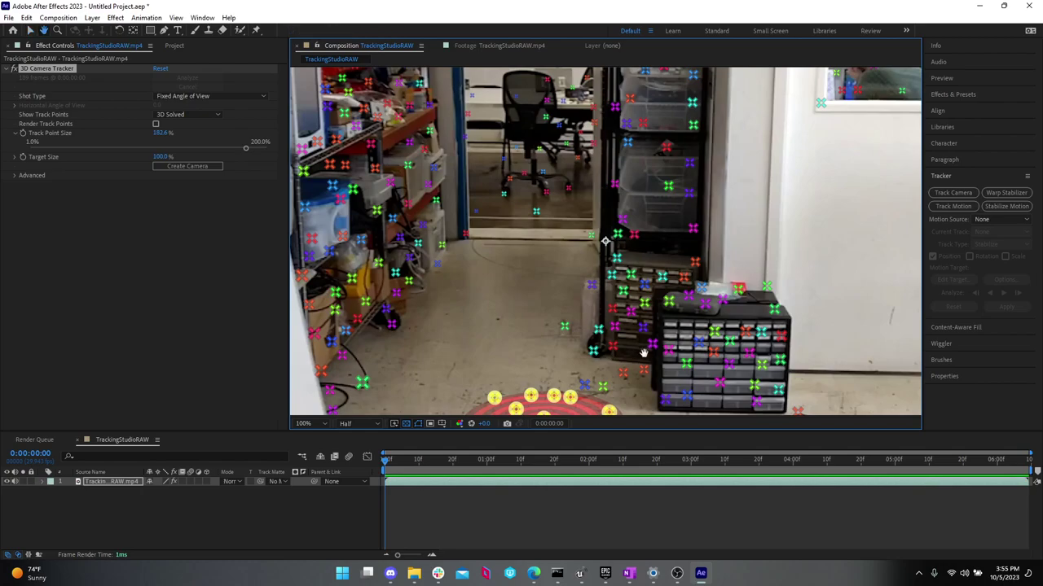
left_click_drag(640, 354, 723, 218)
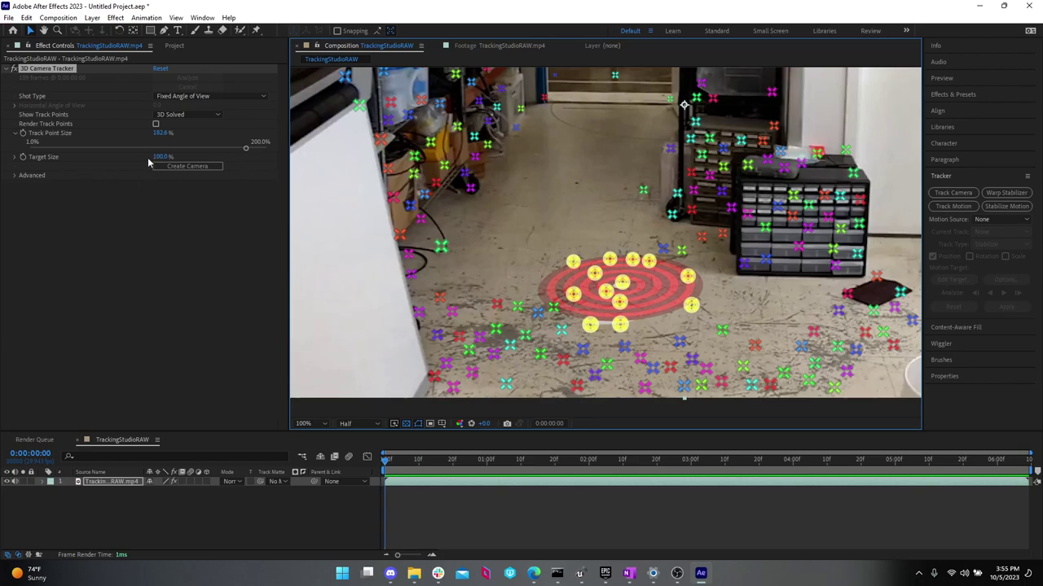
left_click_drag(161, 156, 196, 159)
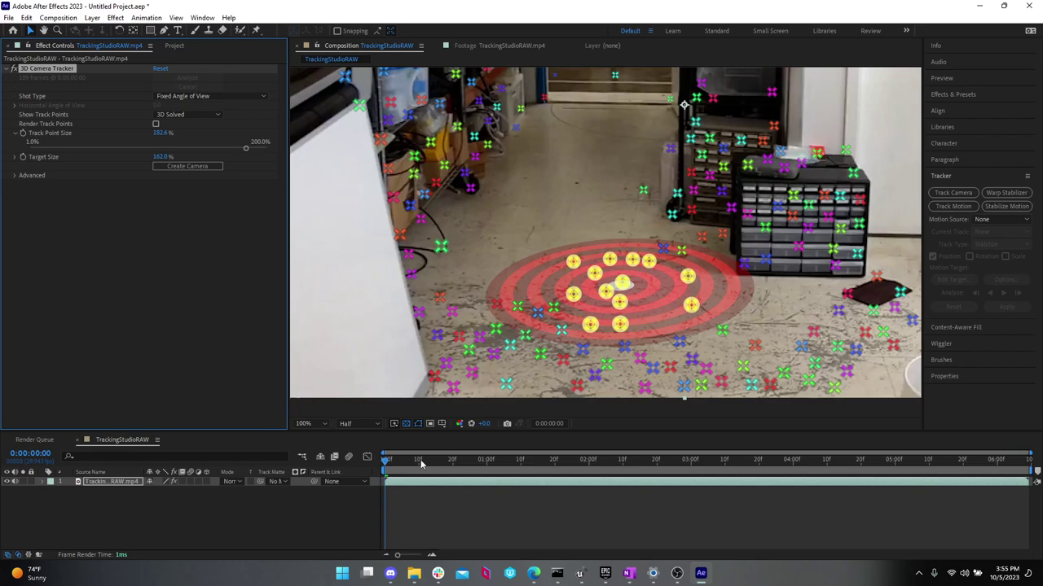
- At 0:00:01:06, select 14 track points on the open floor and set them as the ground plane and origin
left_click_drag(421, 464, 496, 448)
key("Home")
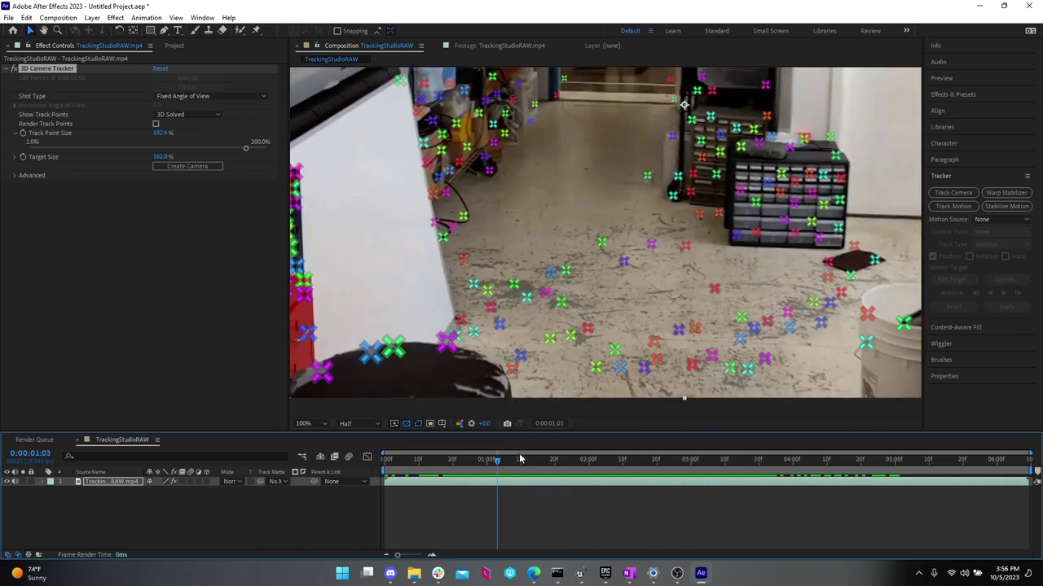
left_click_drag(555, 464, 507, 463)
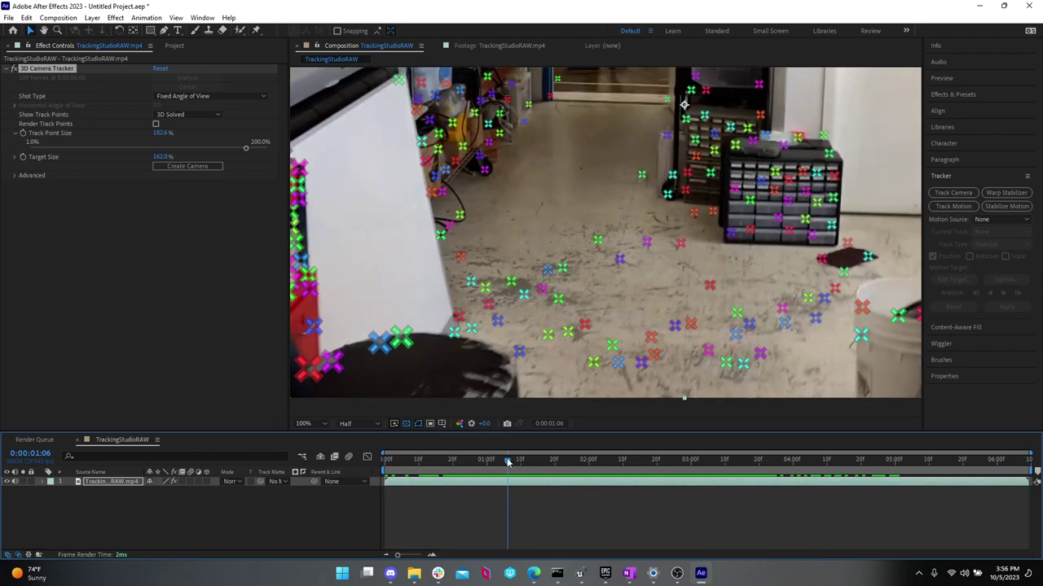
left_click(619, 259)
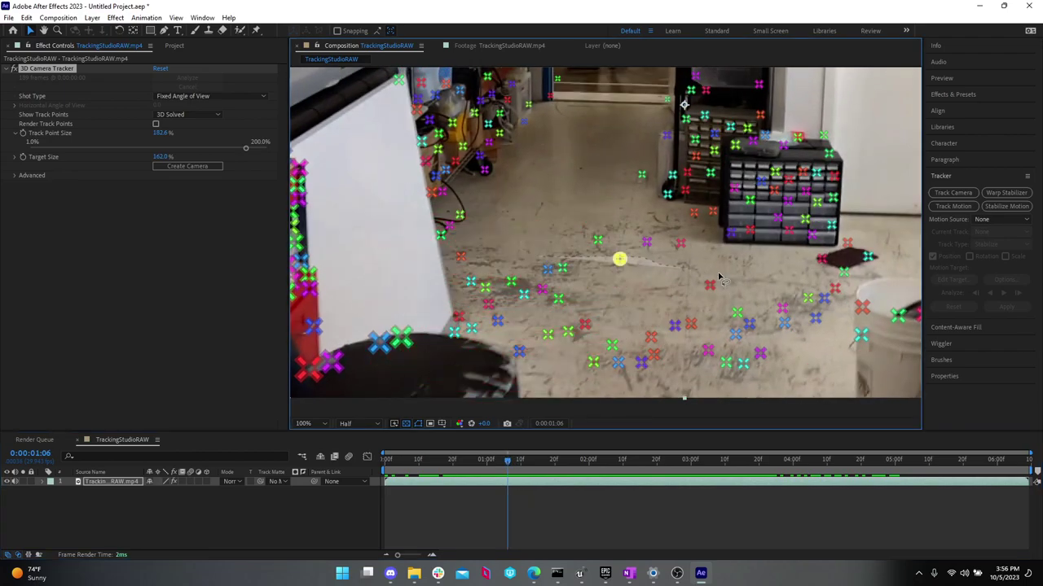
mouse_move(718, 279)
left_mouse_down()
mouse_move(679, 356)
mouse_move(542, 331)
mouse_move(529, 265)
left_mouse_up()
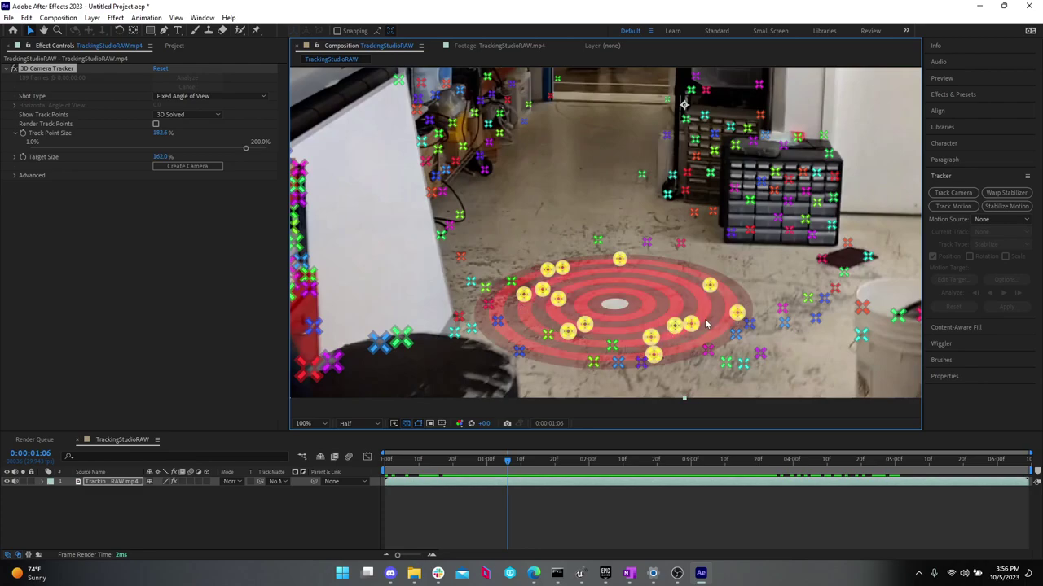
right_click(625, 305)
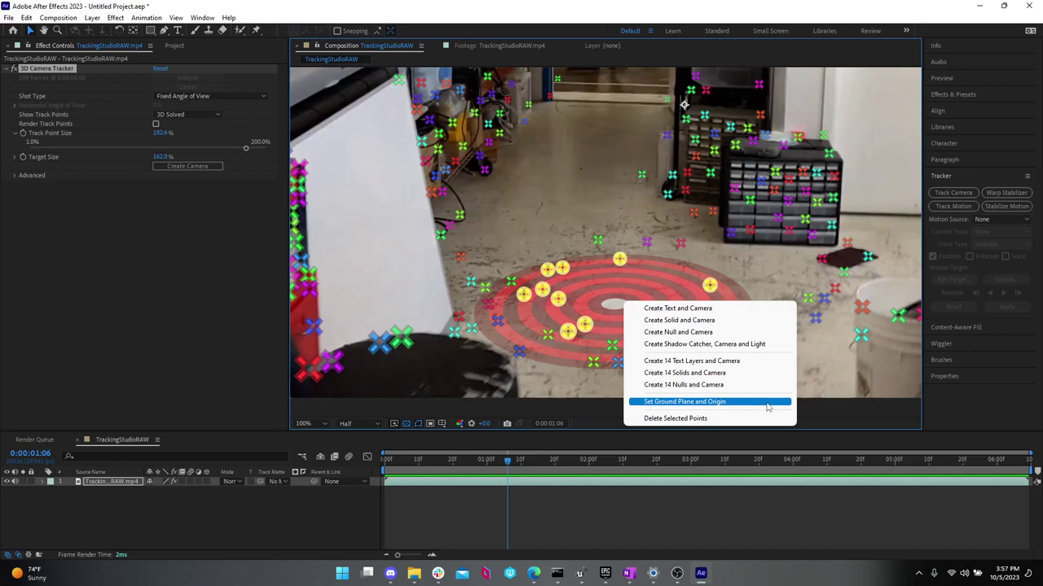
left_click(767, 404)
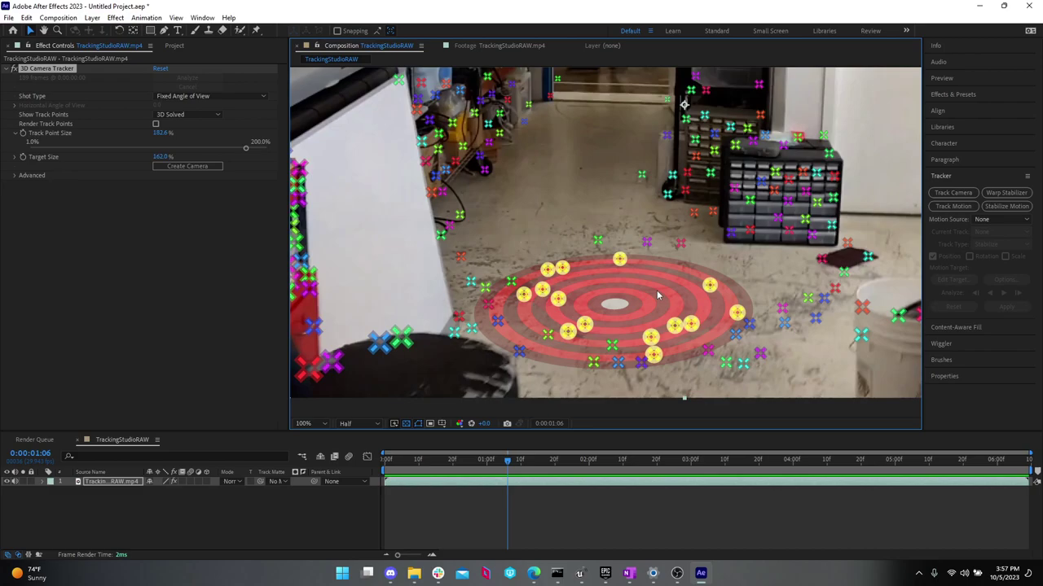
- Create a solid and camera from the selected floor points and skip the 3D camera controls tour
right_click(615, 305)
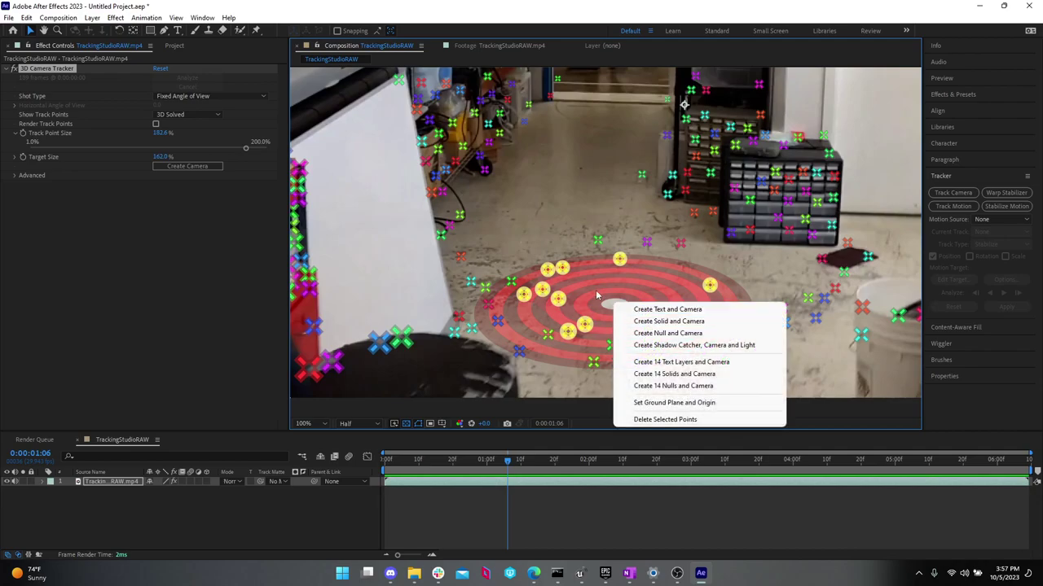
left_click(708, 325)
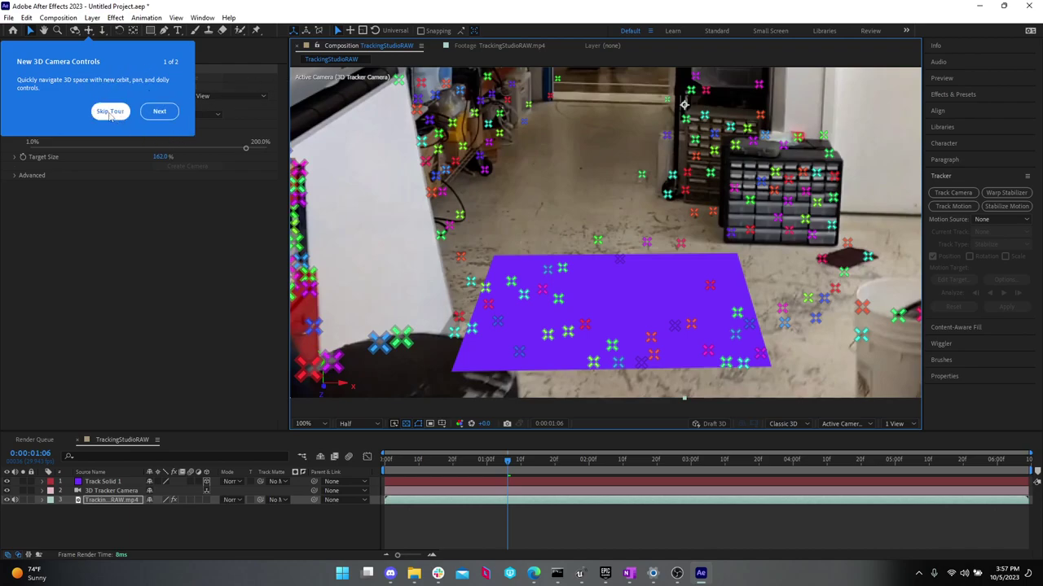
left_click(110, 112)
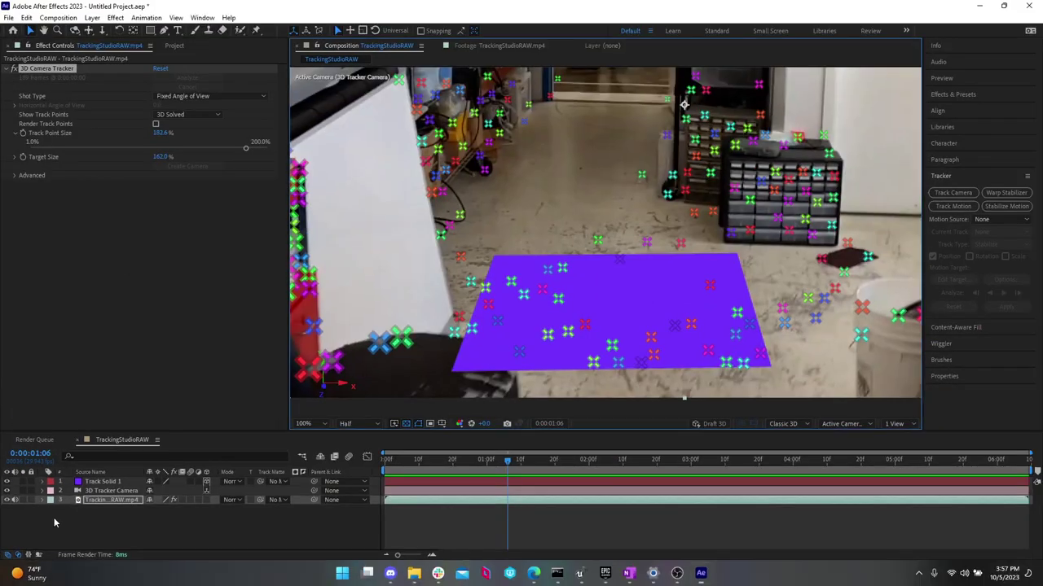
- Play back the composition to check how the solid follows the floor, stopping at 0:00:01:13
left_click_drag(504, 470, 562, 458)
key("space")
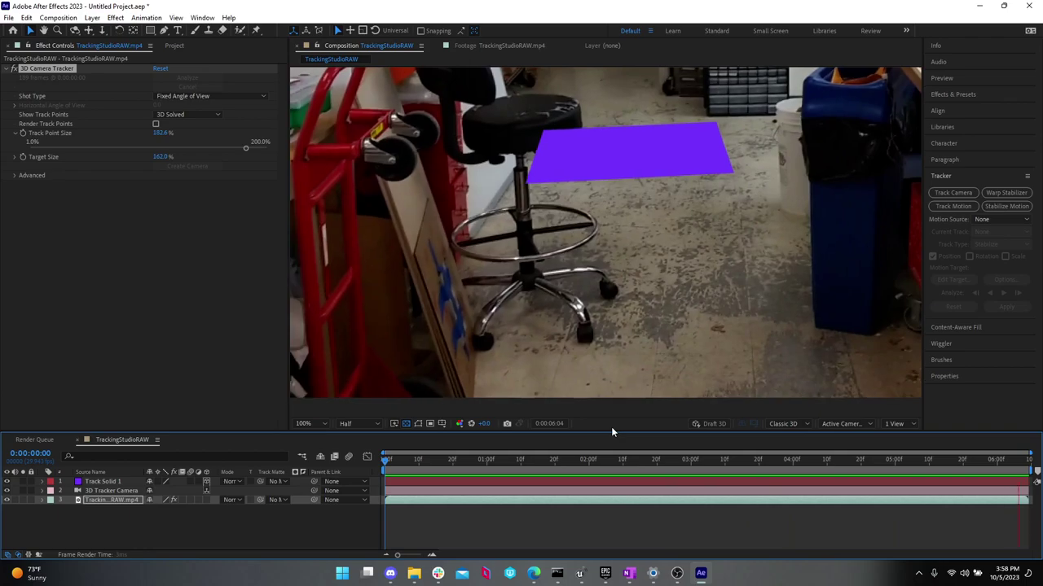
key("space")
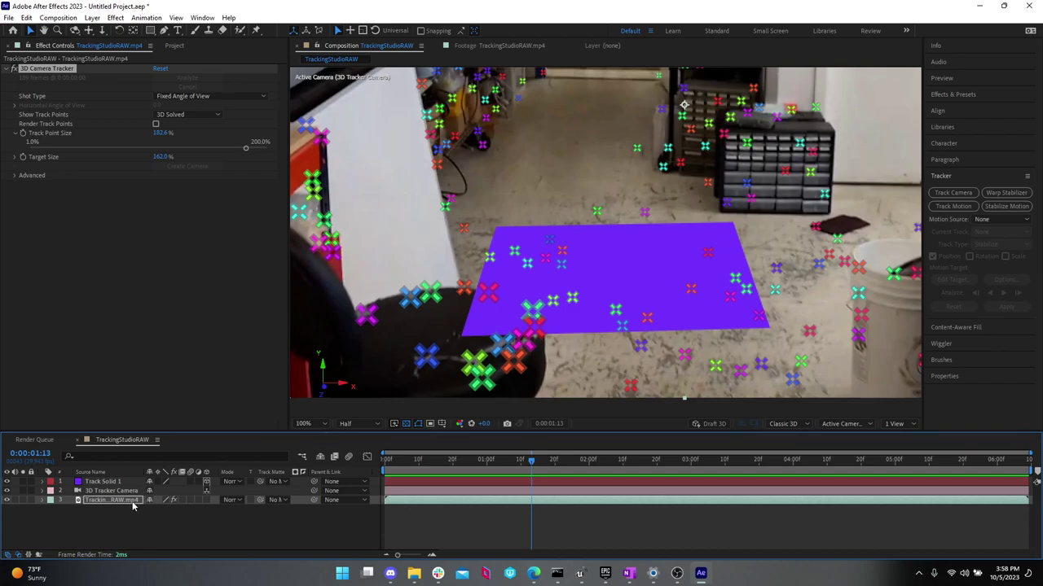
- Add a second copy of TrackingStudioRAW.mp4 above all other layers in the composition
left_click(176, 47)
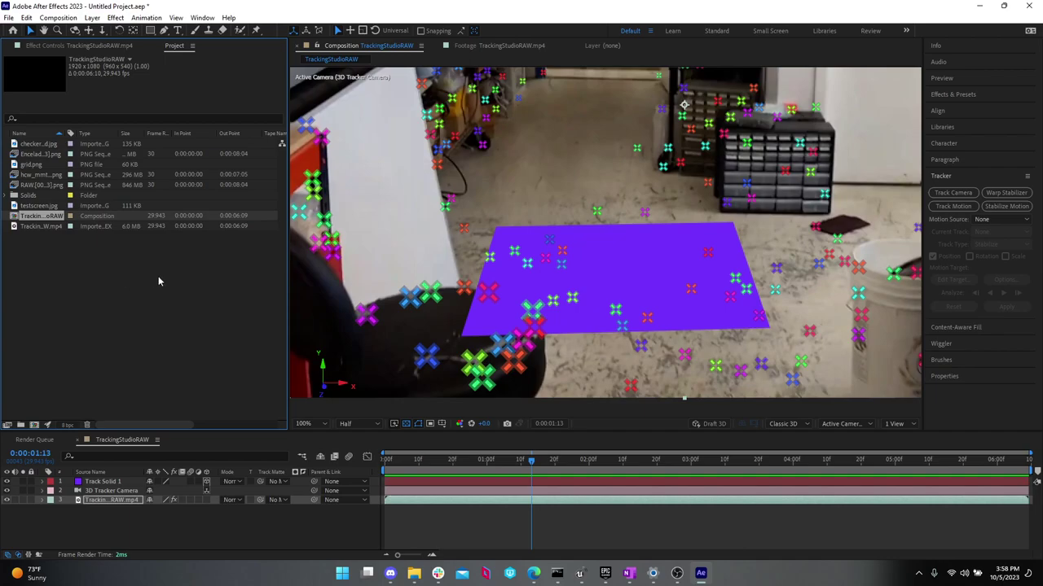
left_click(113, 312)
left_click(54, 226)
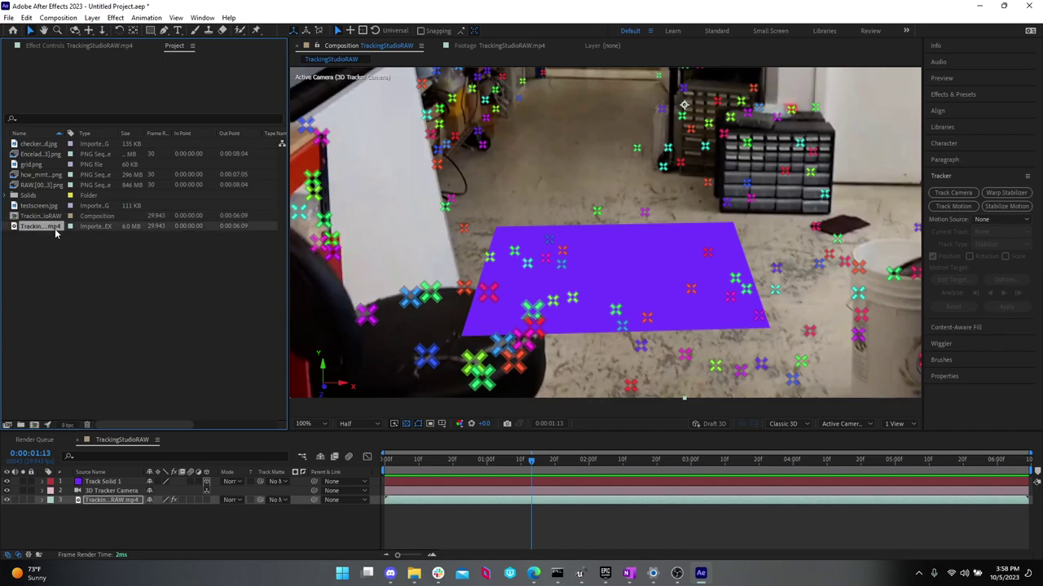
key("ctrl+/")
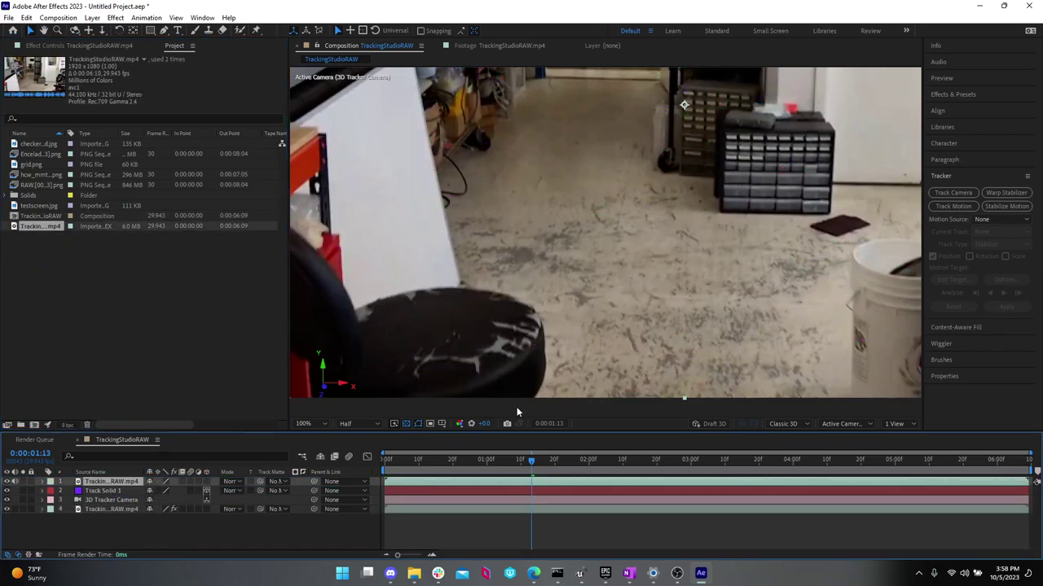
- At 0:00:02:19, select the foreground stool on the top footage layer with the Roto Brush and propagate the matte through the clip
left_click_drag(512, 457, 653, 457)
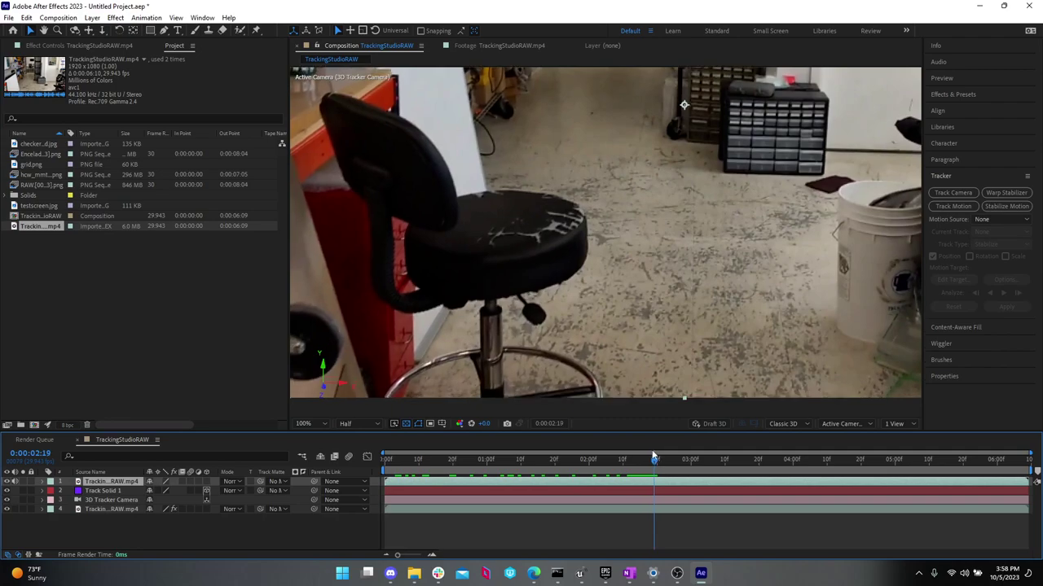
left_click(238, 37)
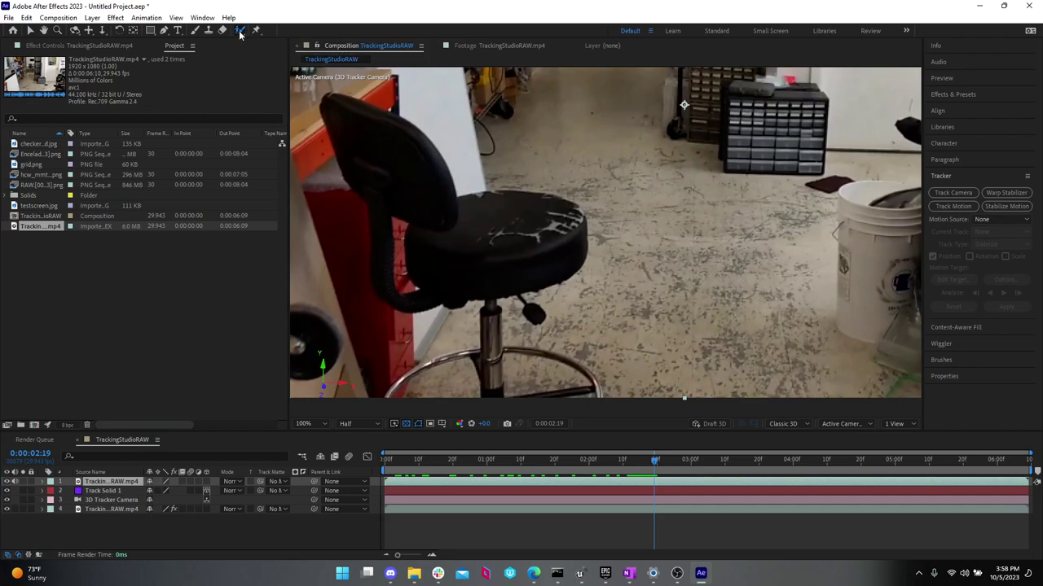
double_click(496, 242)
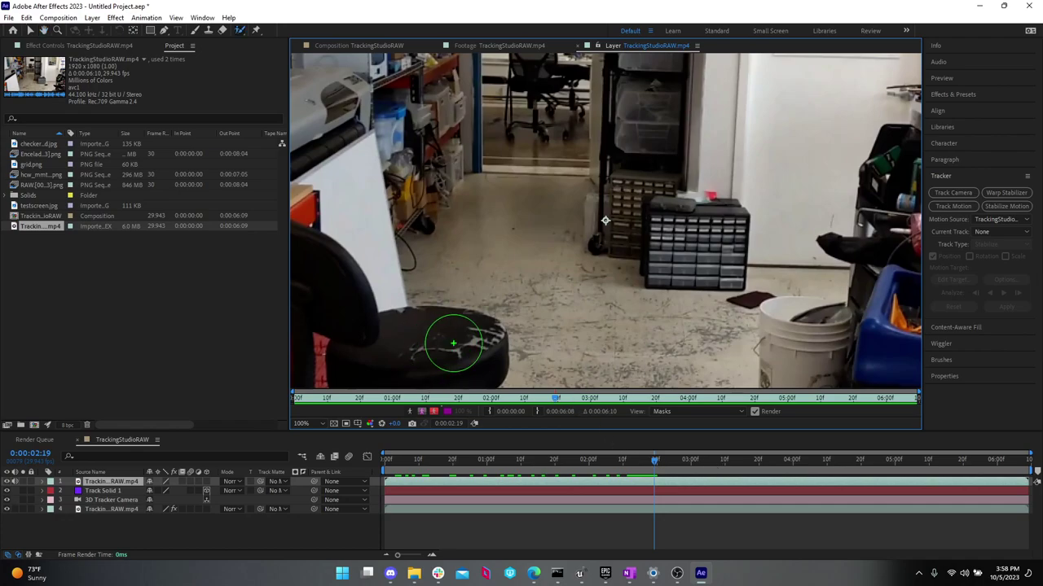
mouse_move(448, 342)
left_mouse_down()
mouse_move(415, 324)
mouse_move(401, 342)
mouse_move(306, 289)
mouse_move(326, 273)
mouse_move(354, 285)
left_mouse_up()
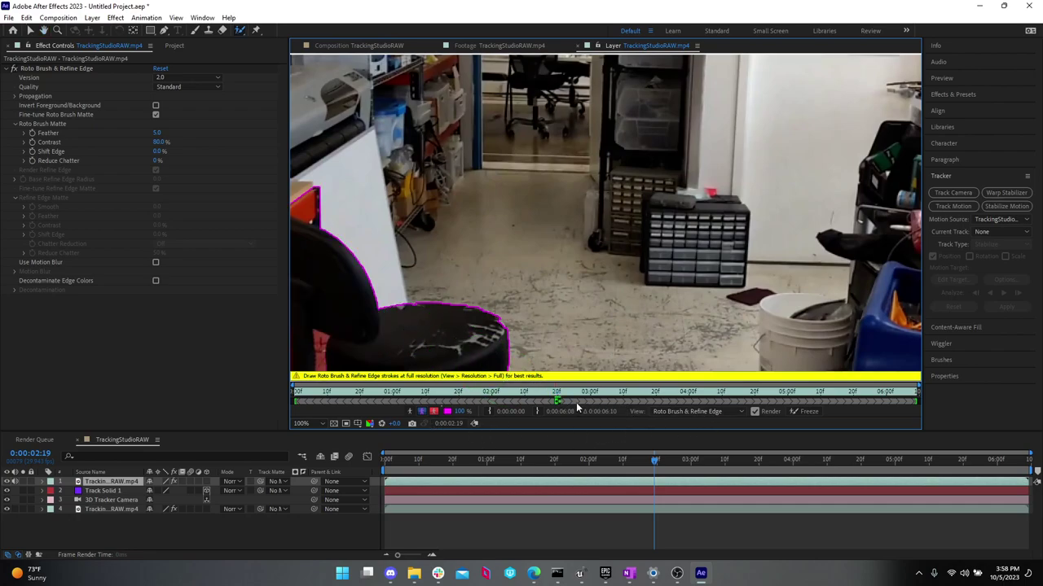
key("space")
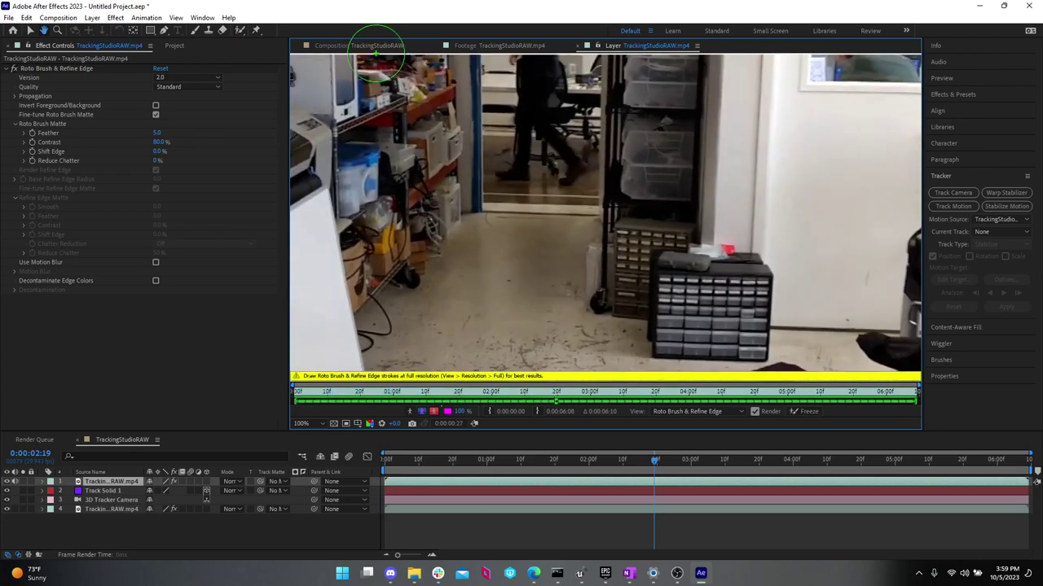
- Solo the rotoscoped top layer in the composition, inspect the stool cutout at several times, and turn solo off
left_click(377, 47)
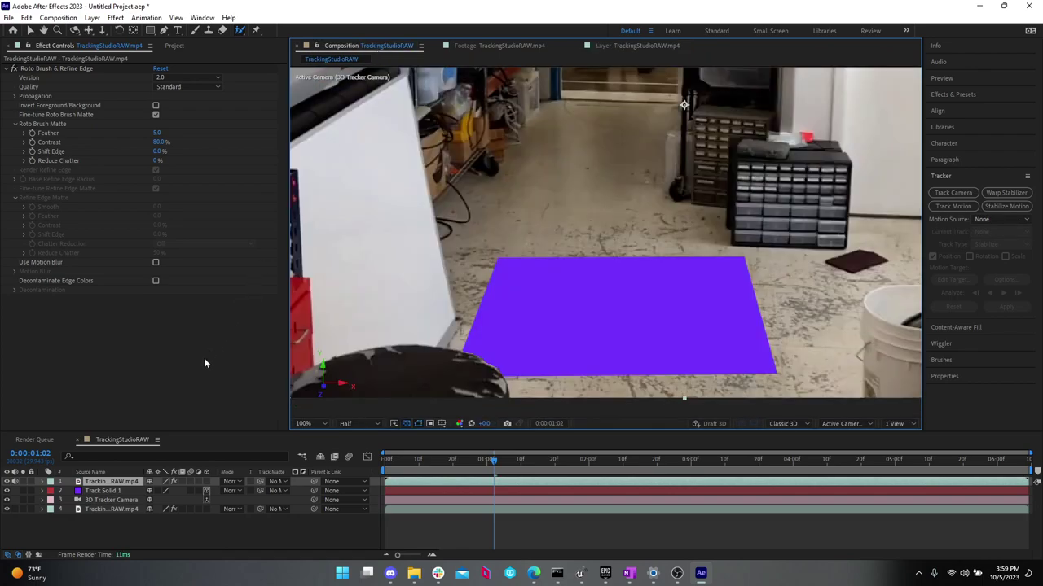
left_click(23, 481)
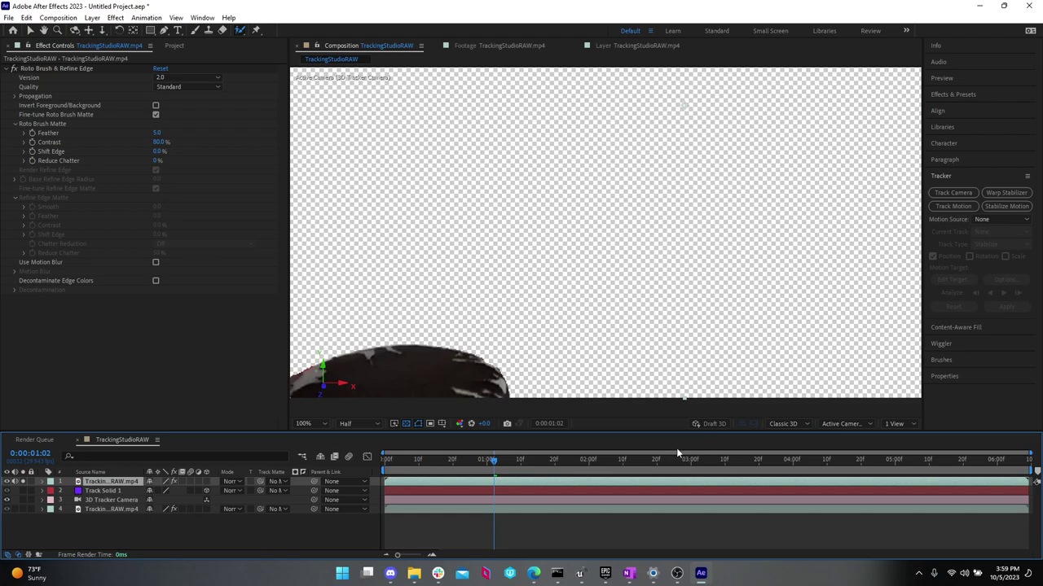
left_click_drag(676, 454, 542, 462)
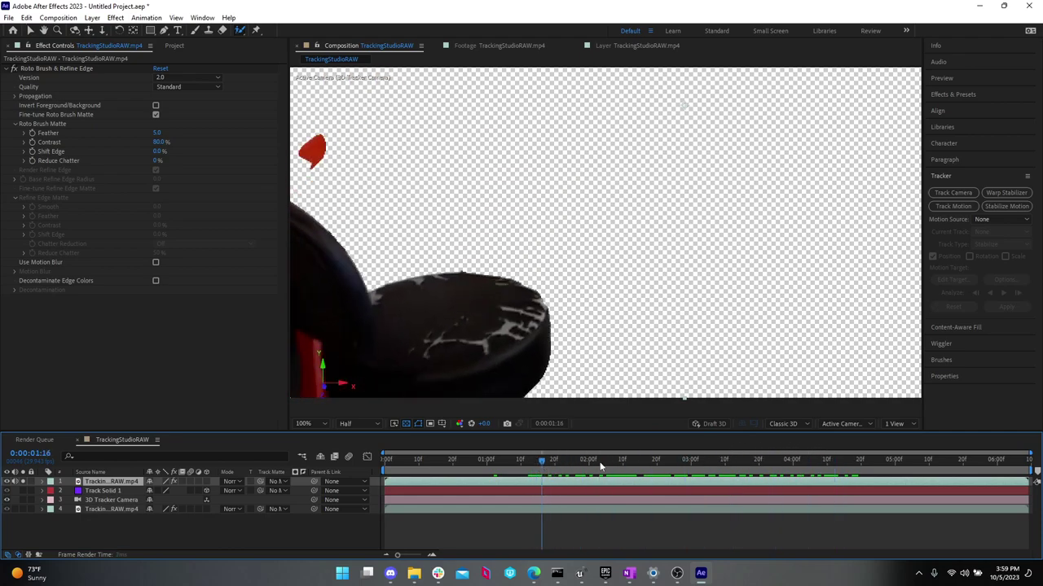
left_click(741, 459)
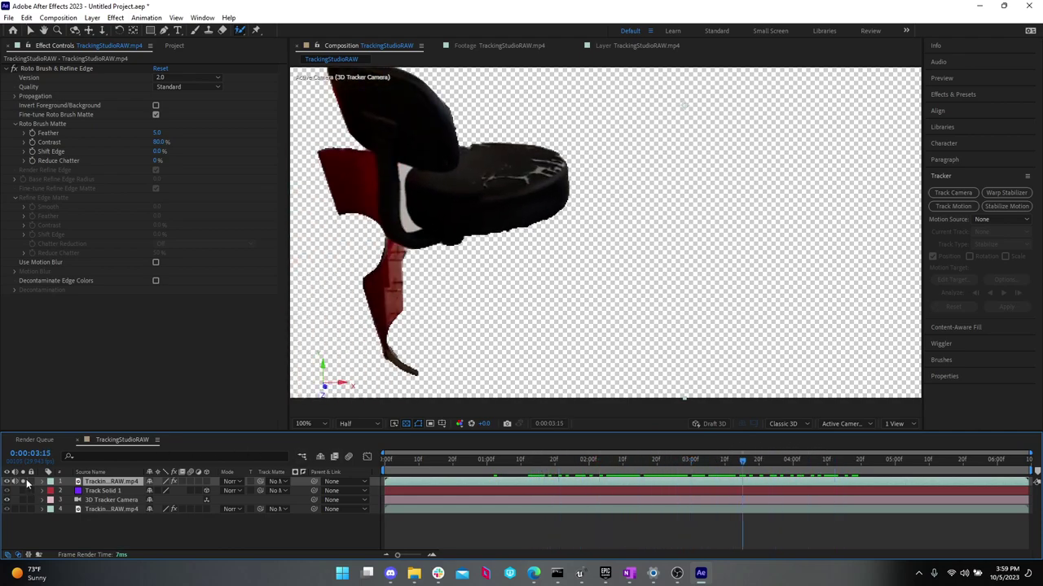
left_click(23, 482)
- Play and scrub through the composition to examine how the rotoscoped stool covers the tracked solid
left_click(731, 459)
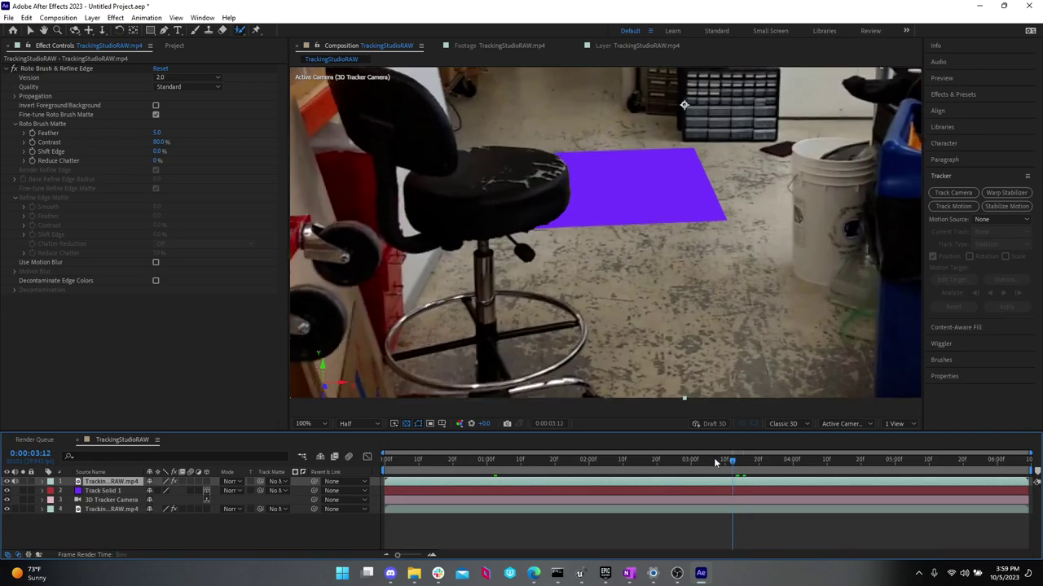
key("space")
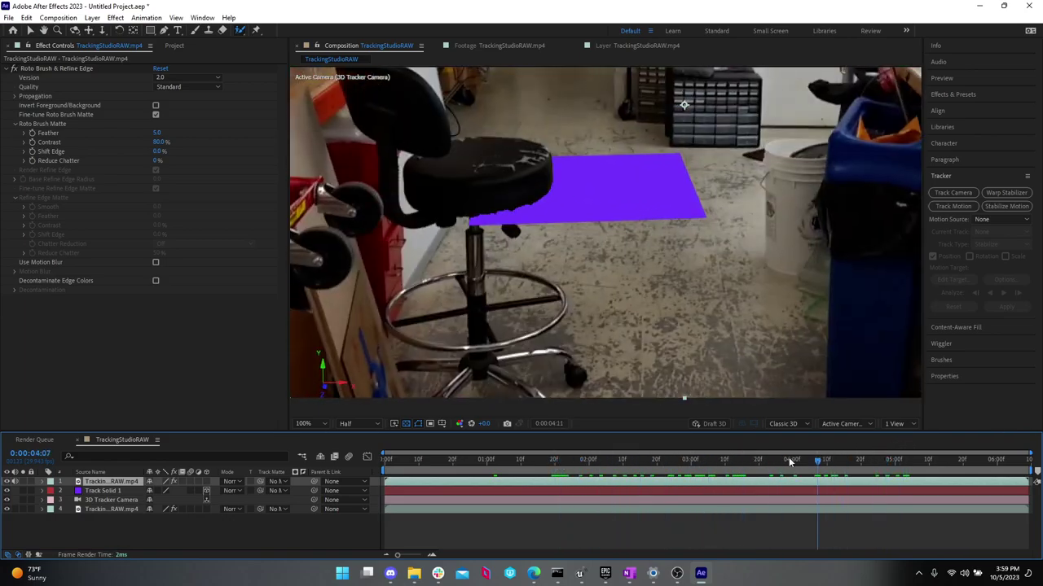
left_click_drag(788, 461, 601, 472)
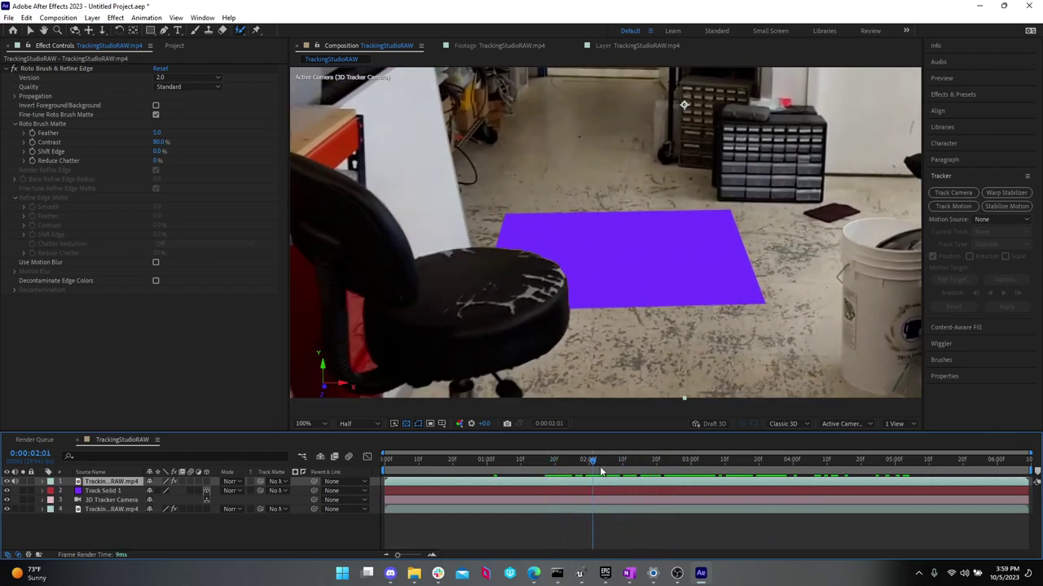
left_click(795, 464)
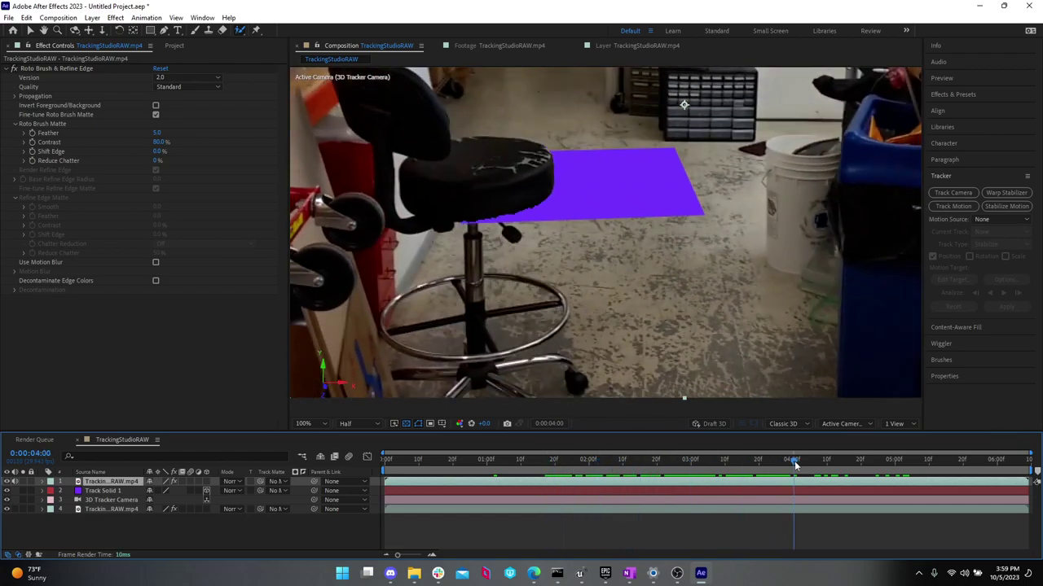
left_click_drag(795, 465, 858, 464)
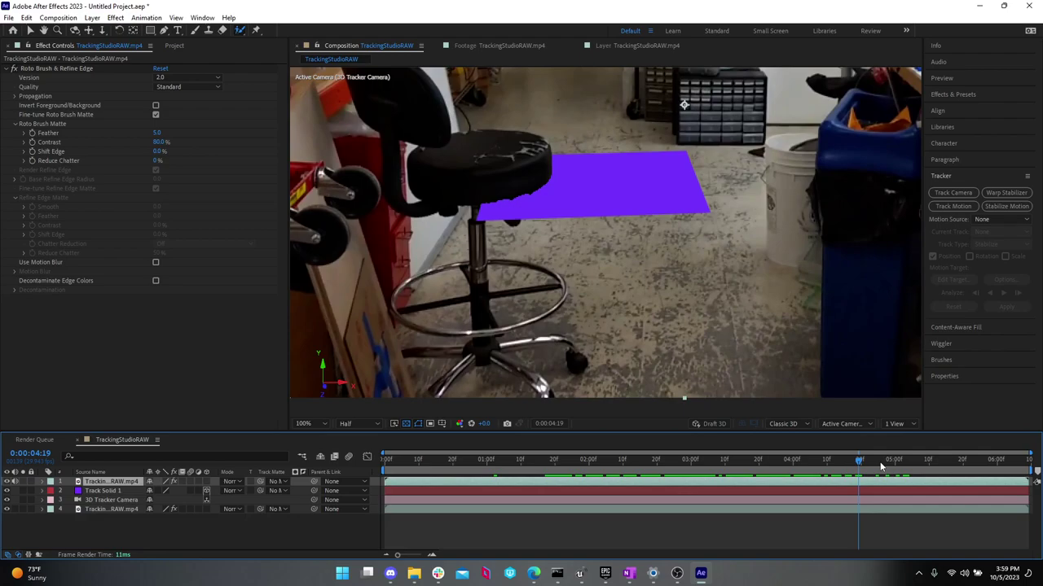
left_click_drag(859, 461, 545, 486)
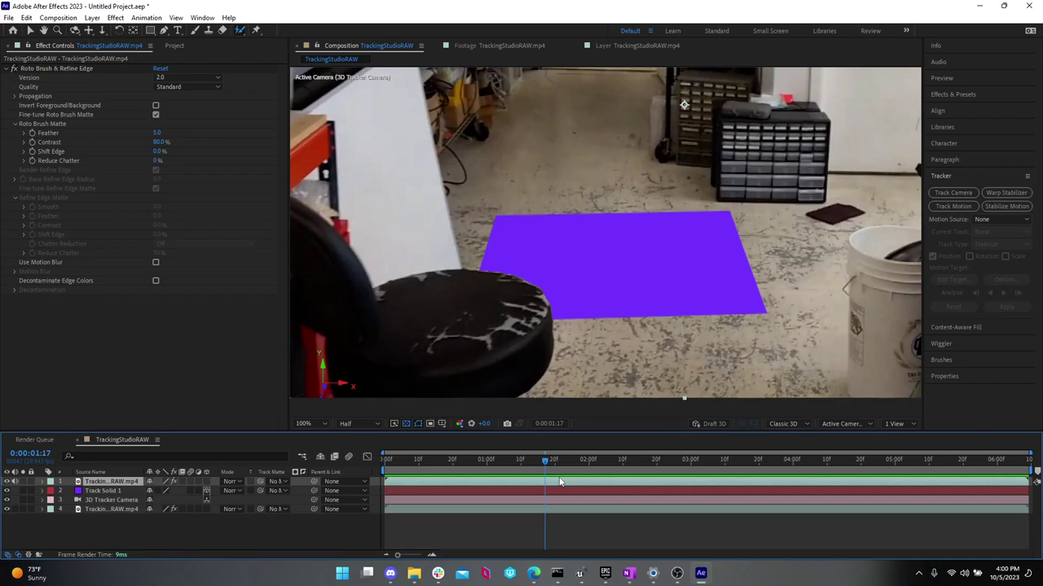
mouse_move(535, 459)
left_mouse_down()
mouse_move(737, 454)
mouse_move(496, 444)
mouse_move(582, 444)
mouse_move(525, 440)
mouse_move(507, 426)
mouse_move(542, 443)
left_mouse_up()
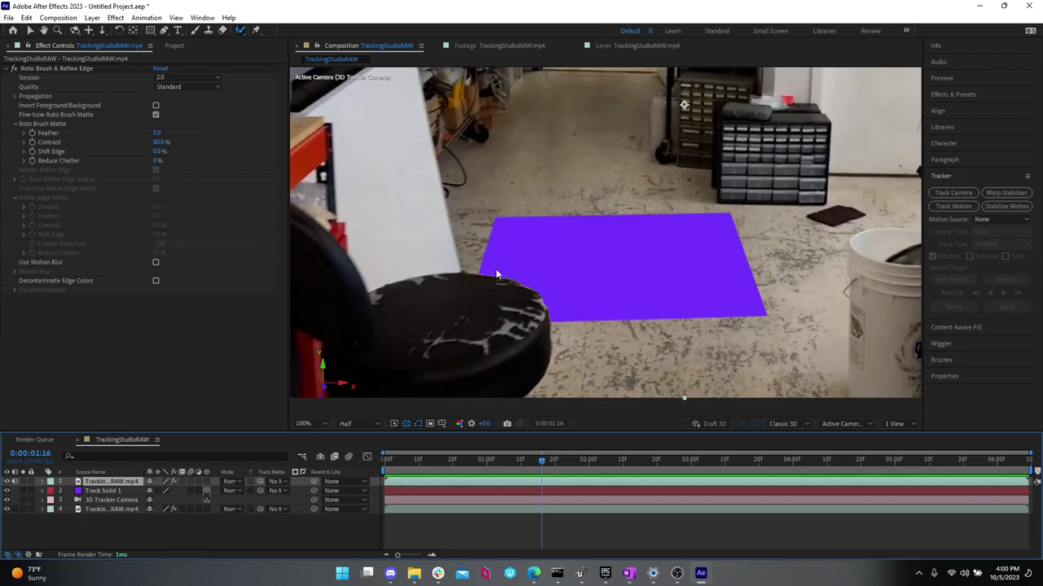
left_click_drag(544, 460, 627, 461)
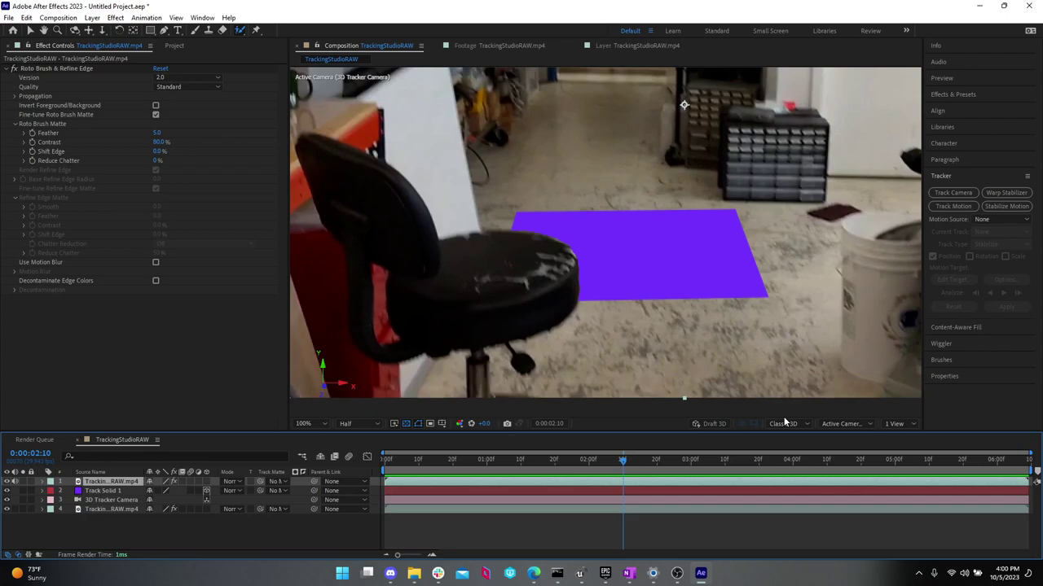
- Scale Track Solid 1 uniformly to 25%
left_click(92, 491)
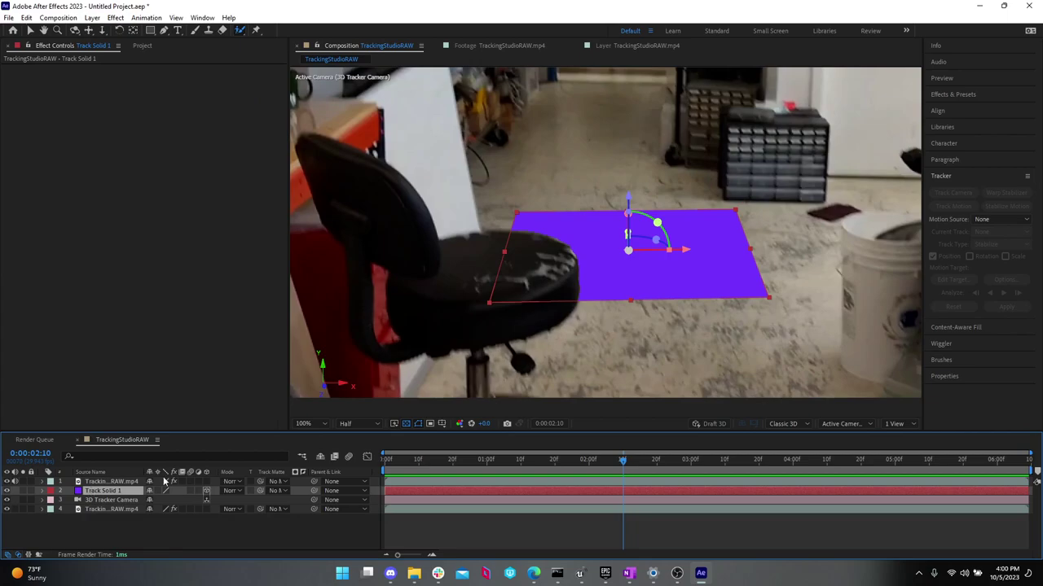
key("r")
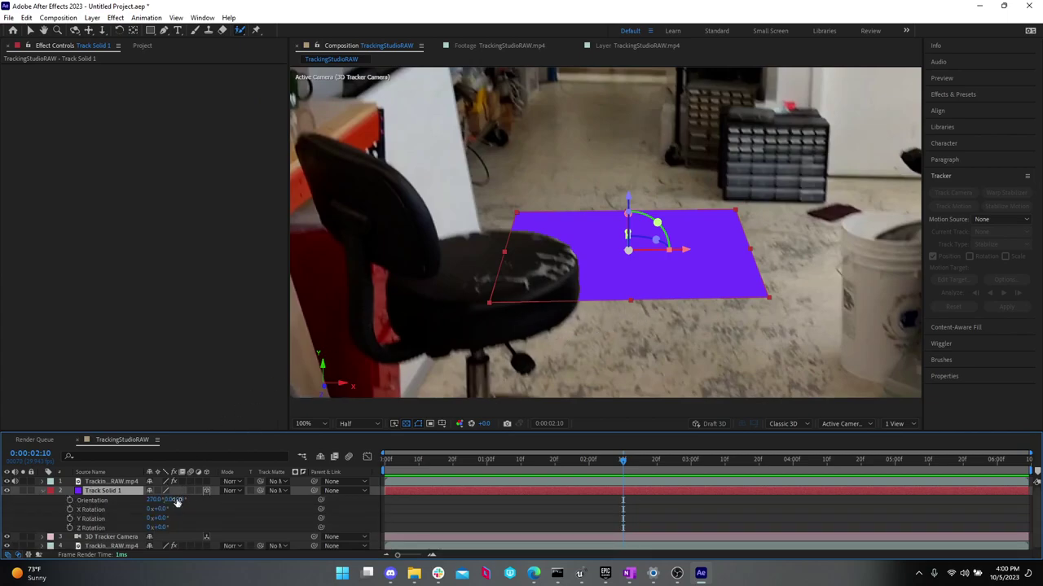
key("s")
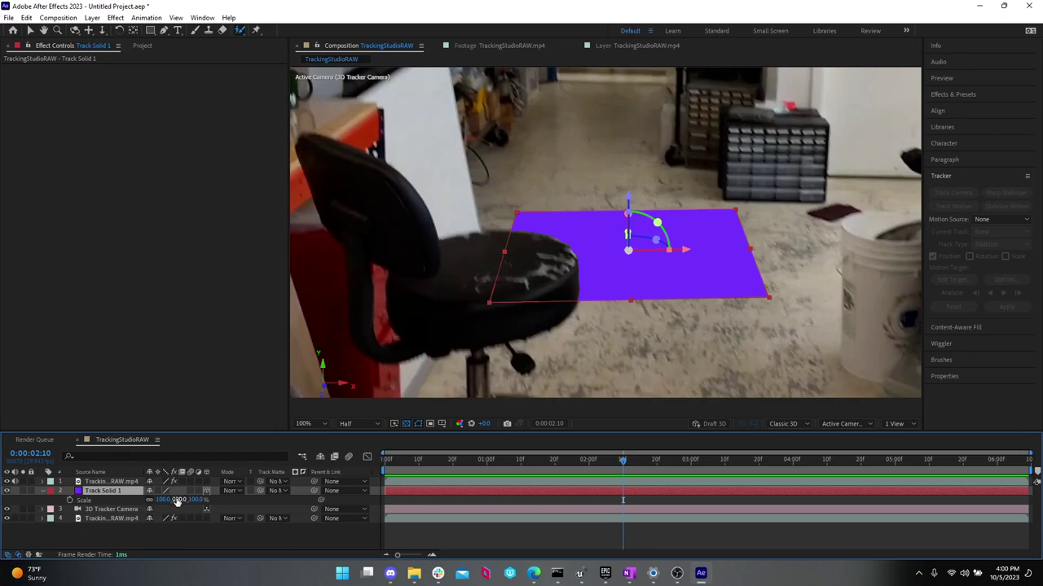
left_click_drag(176, 498, 409, 502)
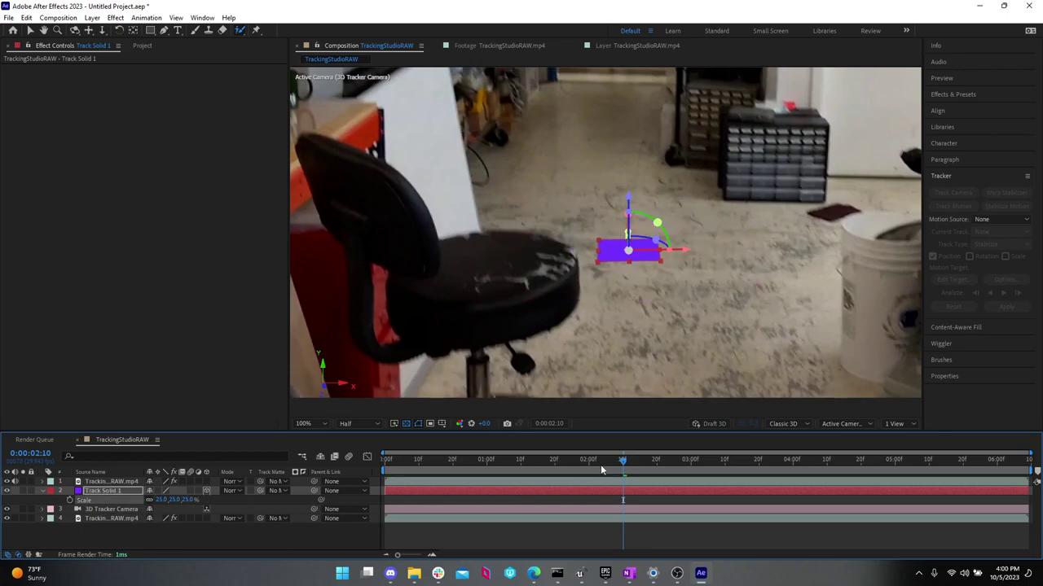
- At 0:00:01:22, switch to the Selection tool and move Track Solid 1 along its X axis toward the white bucket
left_click_drag(600, 464, 561, 453)
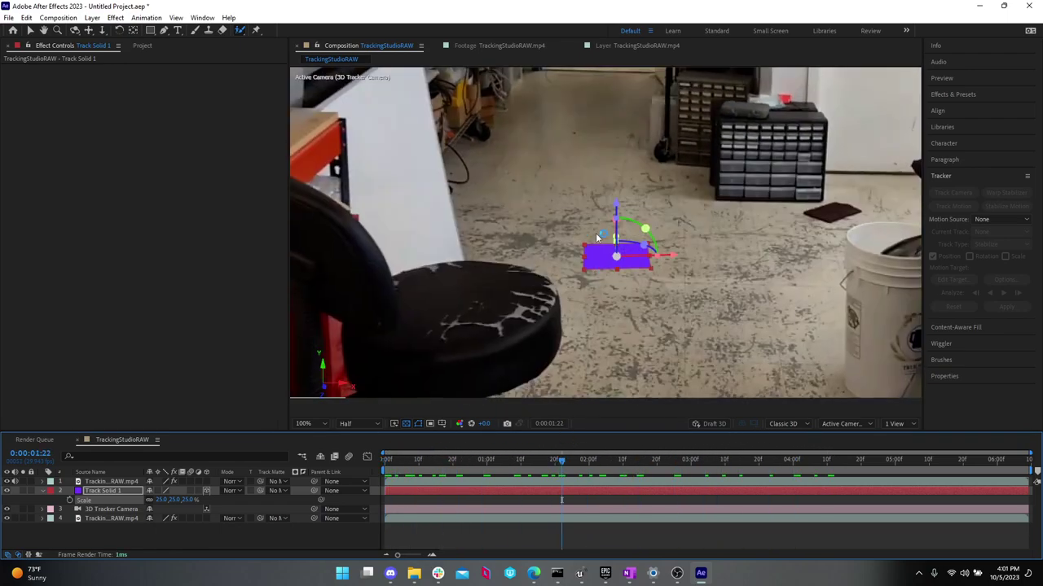
left_click(614, 205)
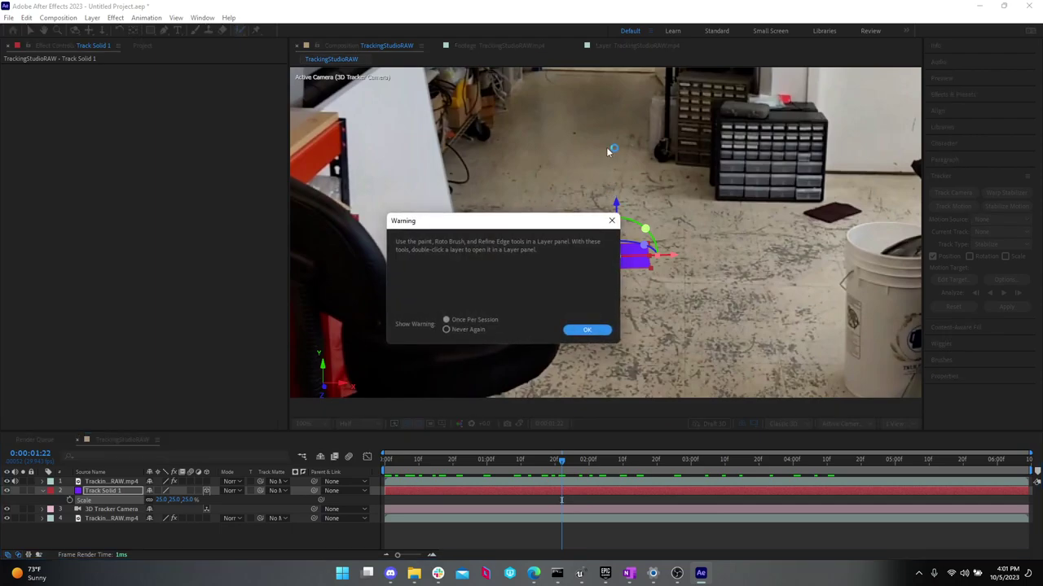
left_click(574, 329)
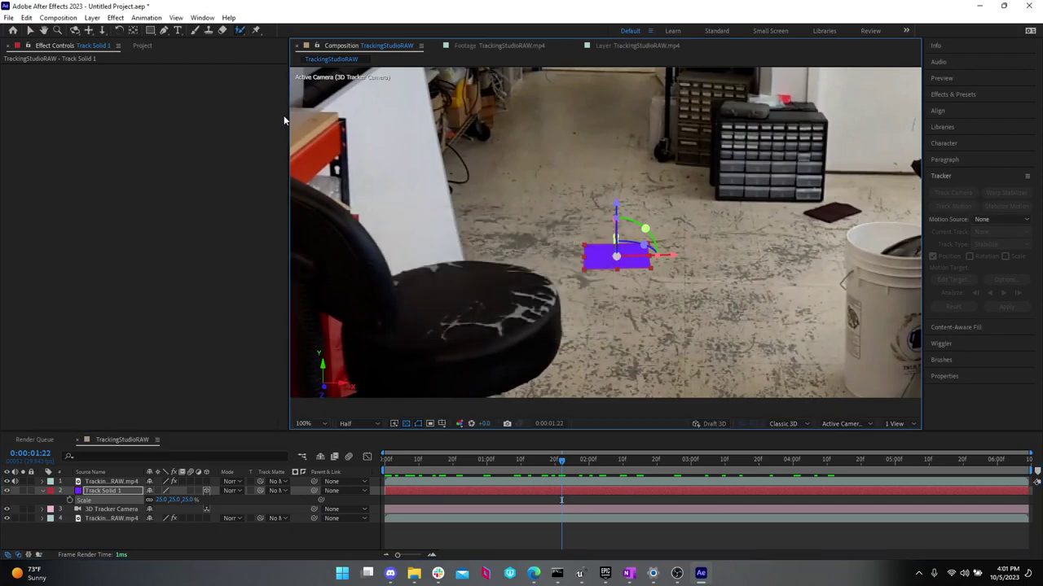
left_click(29, 30)
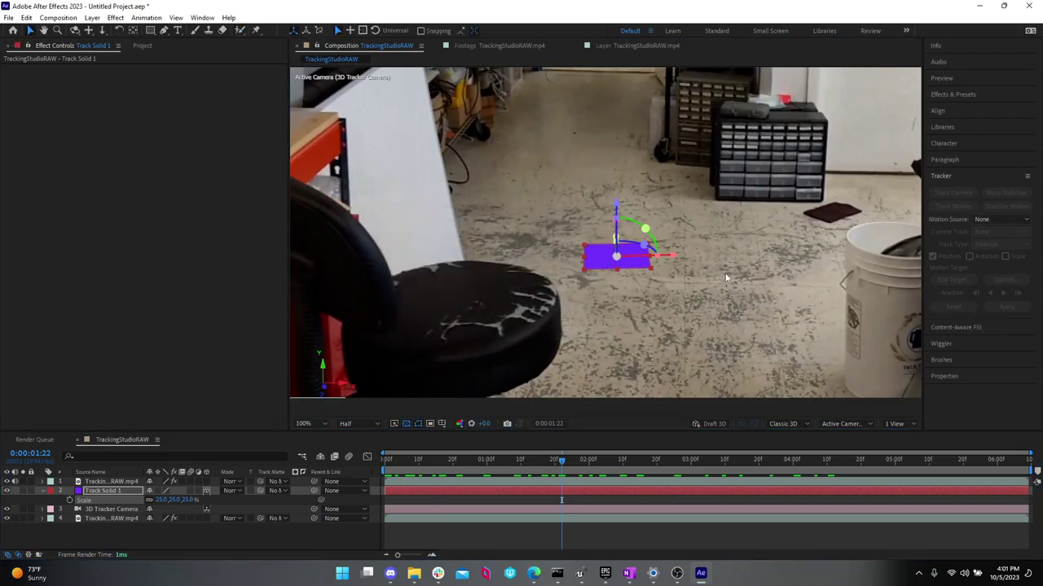
left_click_drag(668, 256, 774, 259)
- Play back from 0:00:00:14 to check how the moved solid follows the floor
left_click_drag(562, 461, 434, 443)
key("space")
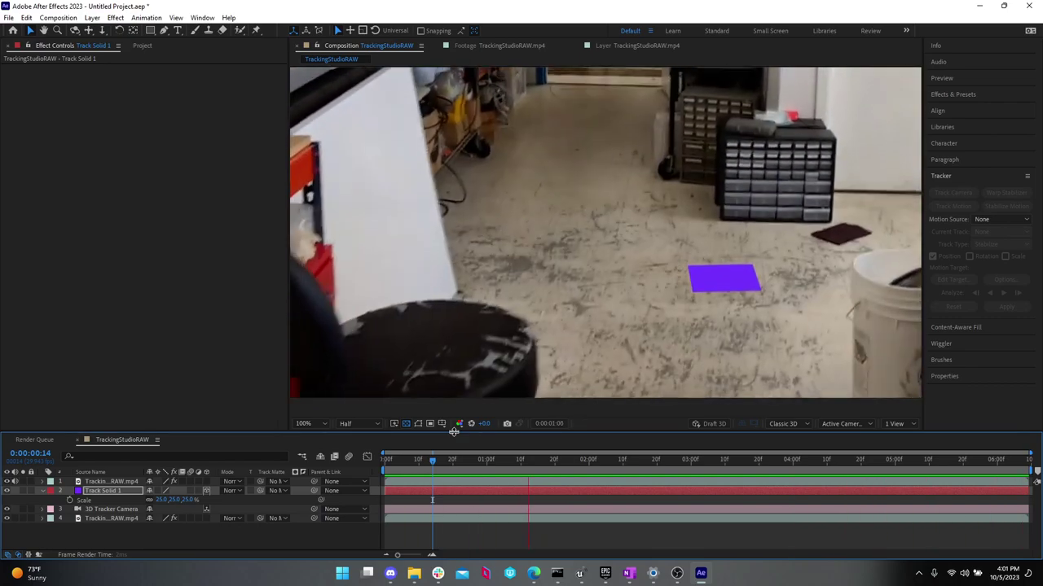
key("space")
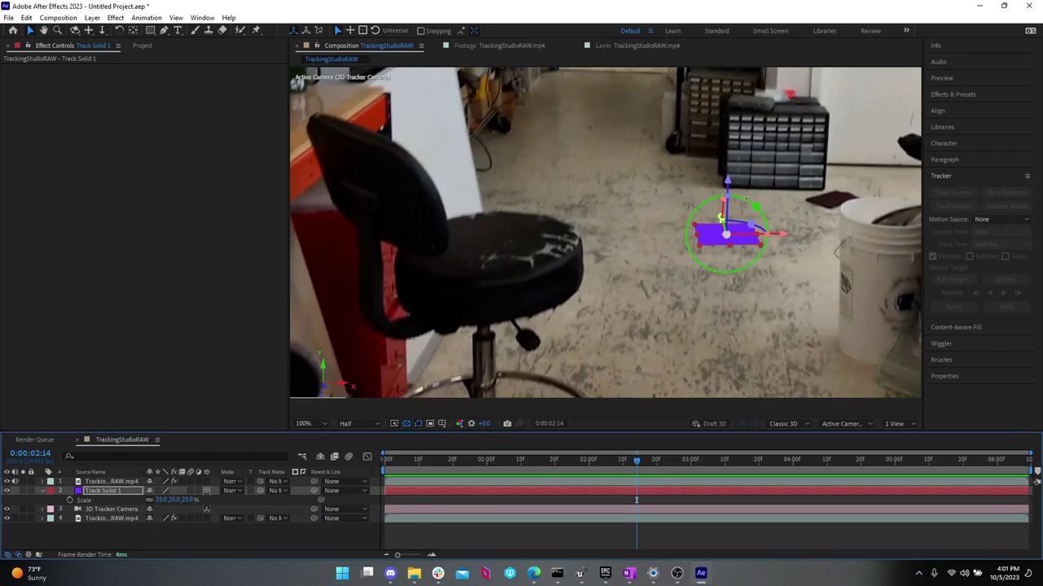
- Move Track Solid 1 back on the floor toward the doorway, beside the drawer cabinets, and play back the result
left_click_drag(729, 185, 684, 122)
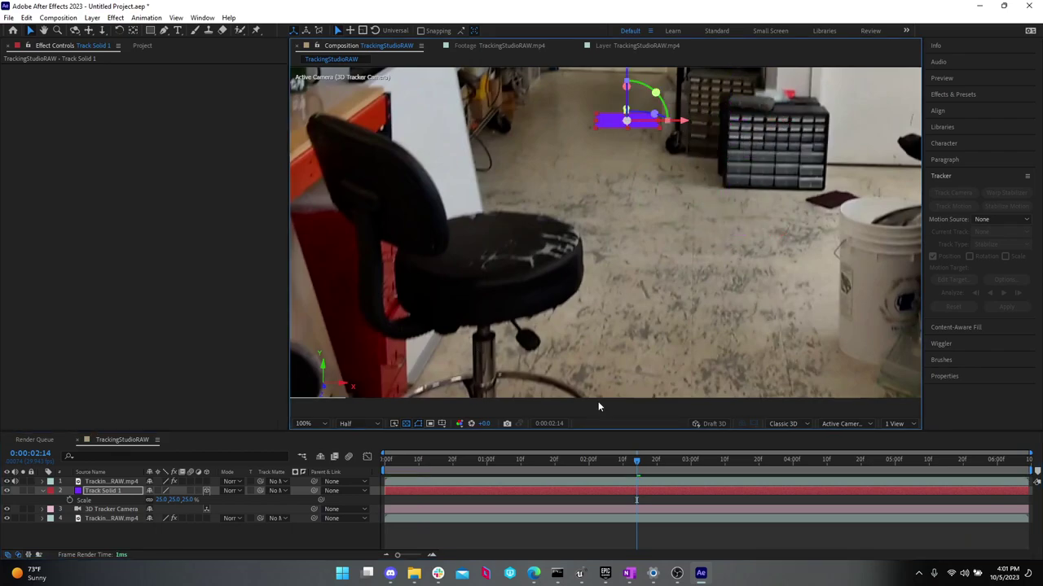
key("space")
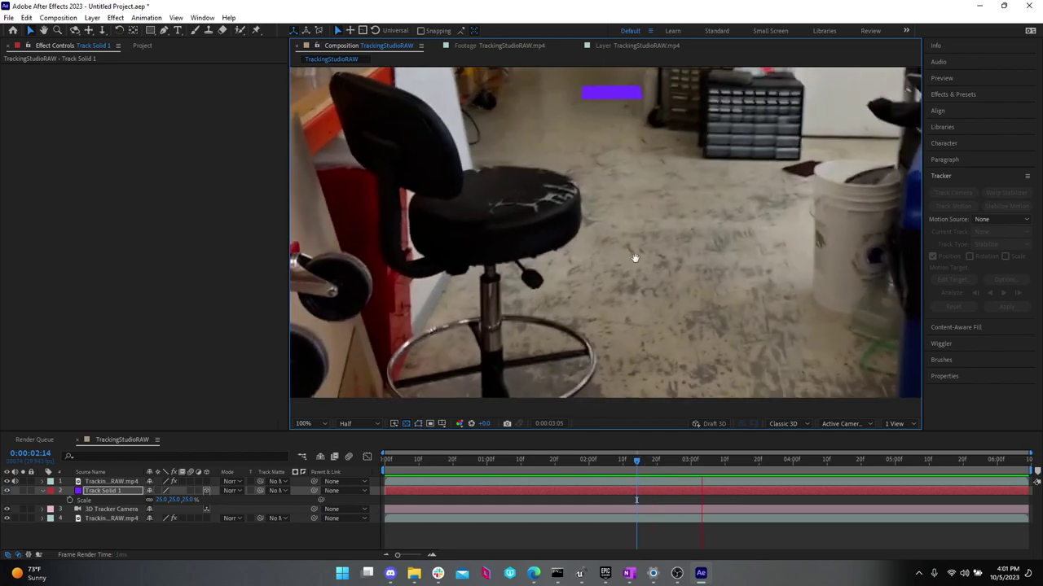
key("space")
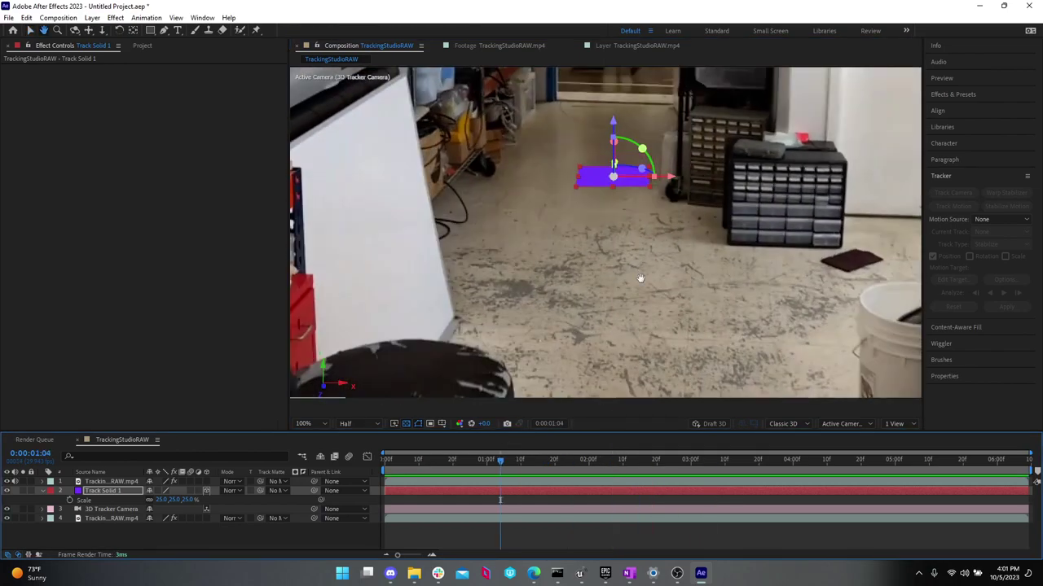
- Play back the composition in a maximized view to check the solid's tracking, stopping at 0:00:03:23, and restore the layout
key("grave")
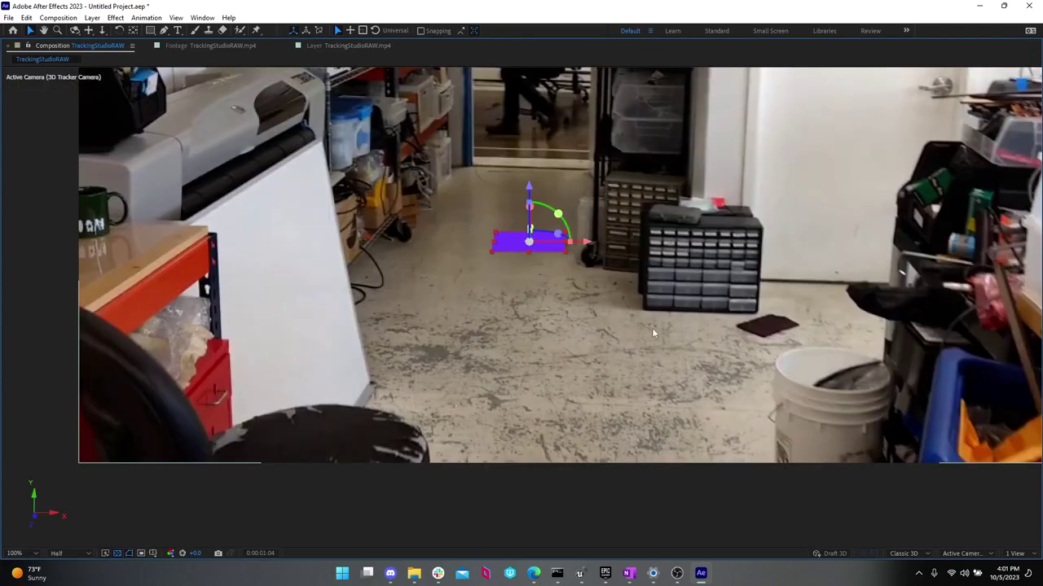
key("space")
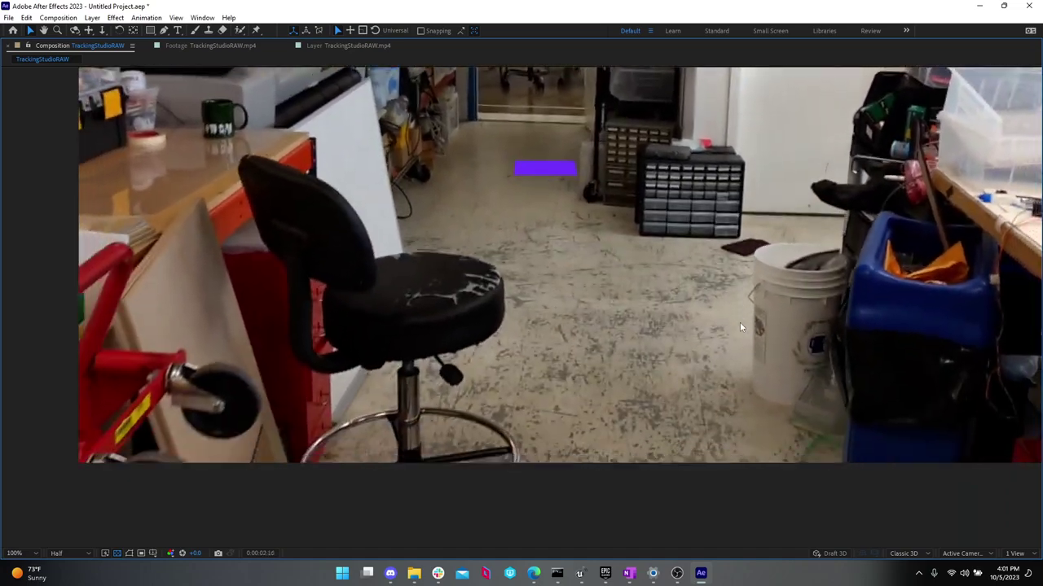
key("space")
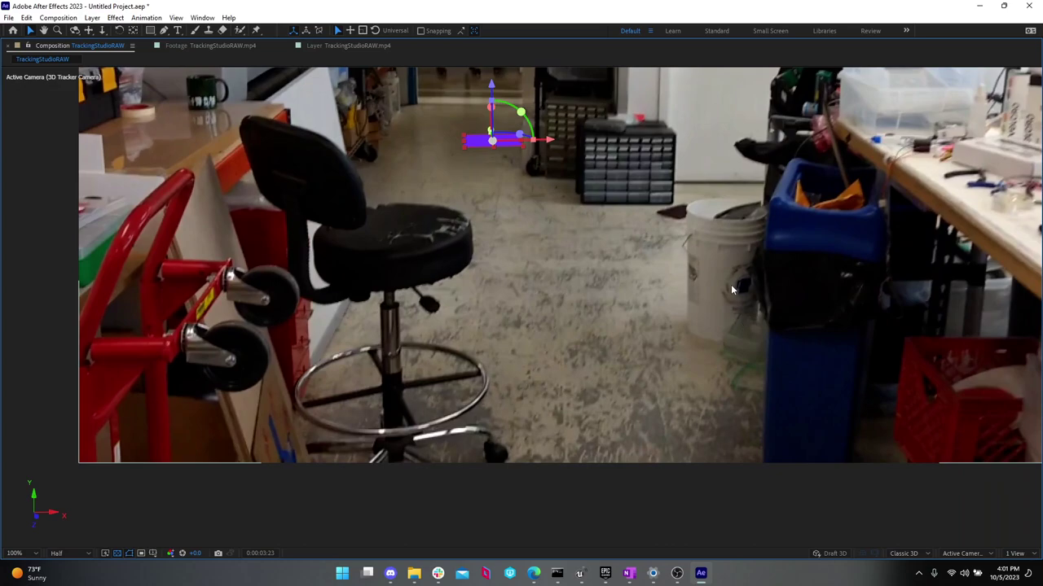
key("grave")
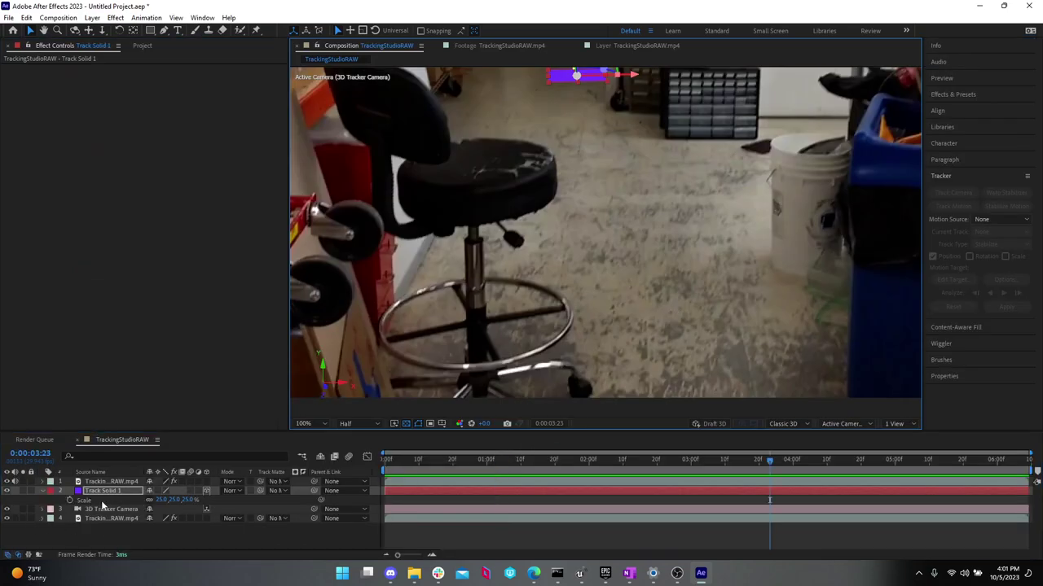
- Reveal Track Solid 1's Position property and try placing the solid at 704.4, 0, 0 at 0:00:02:14
key("p")
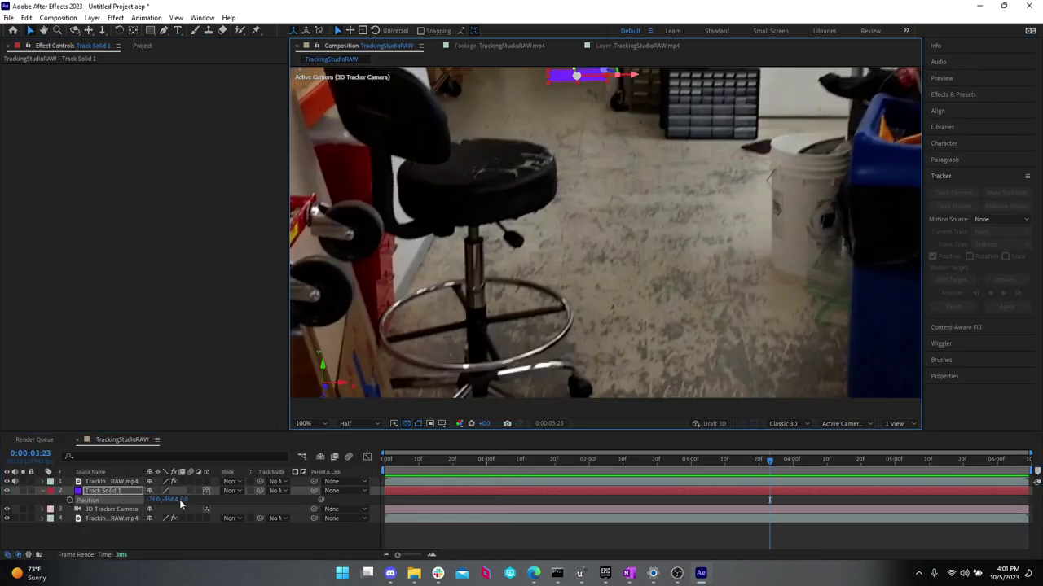
key("j")
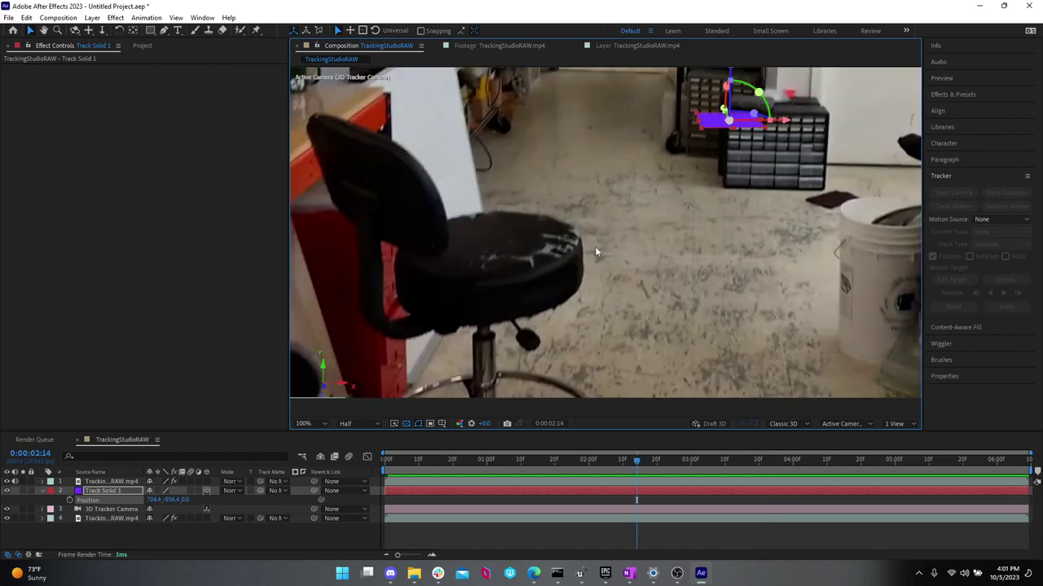
key("space")
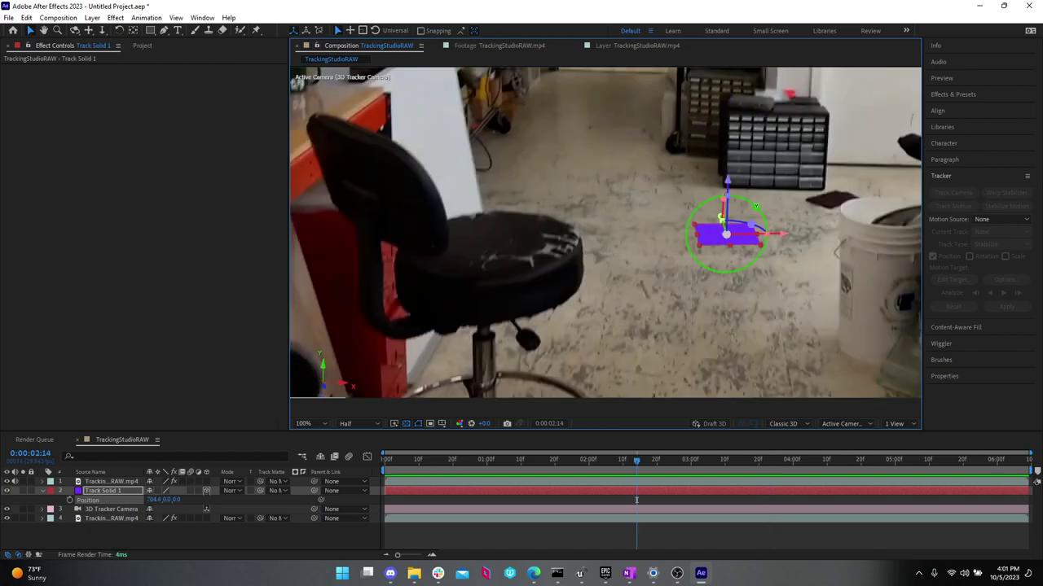
key("space")
key("ctrl+z")
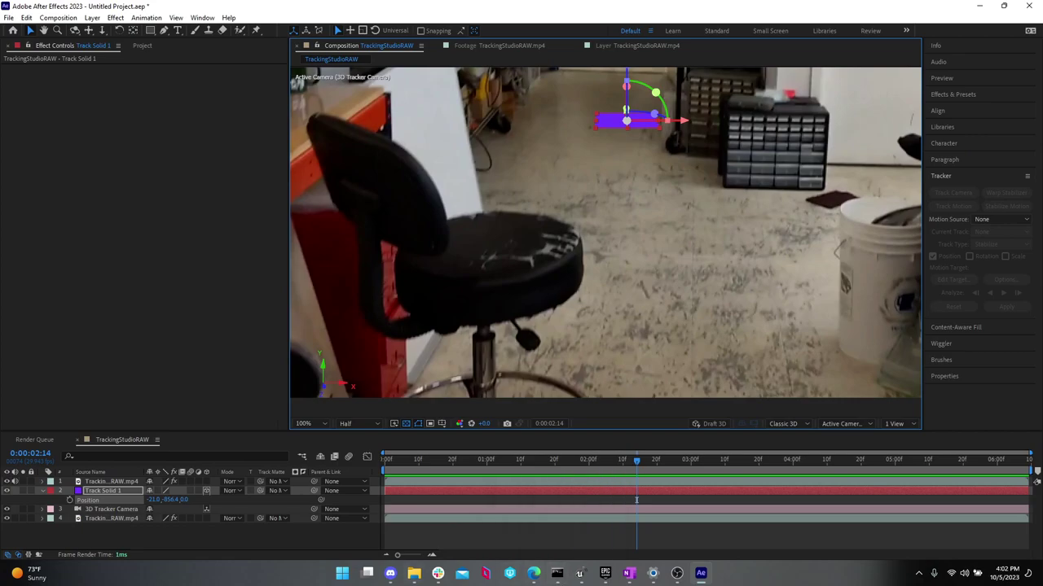
- Set Track Solid 1's Y position to 0 and play back the composition from the start
left_click(176, 499)
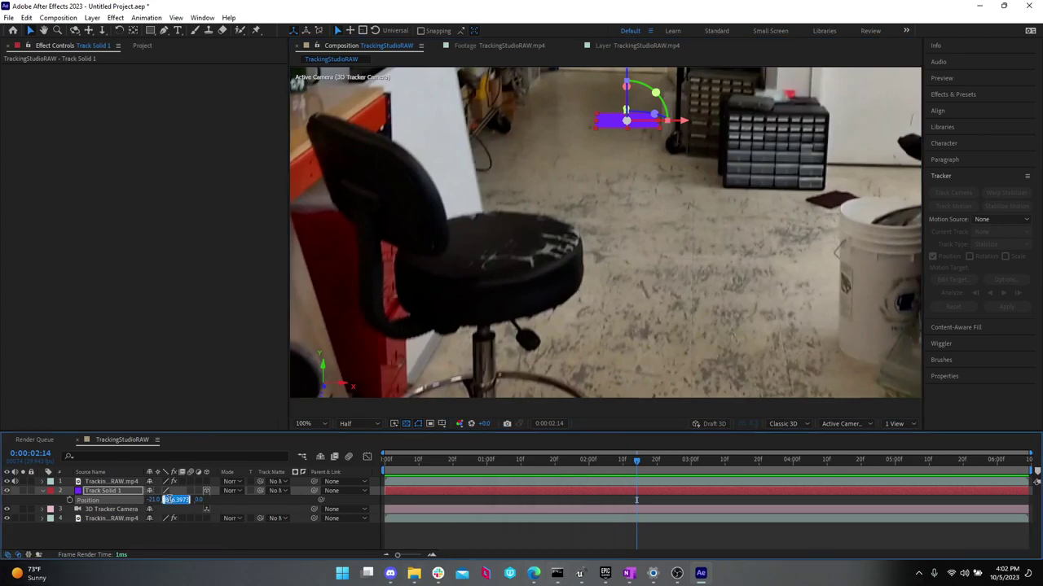
type("0")
key("Return")
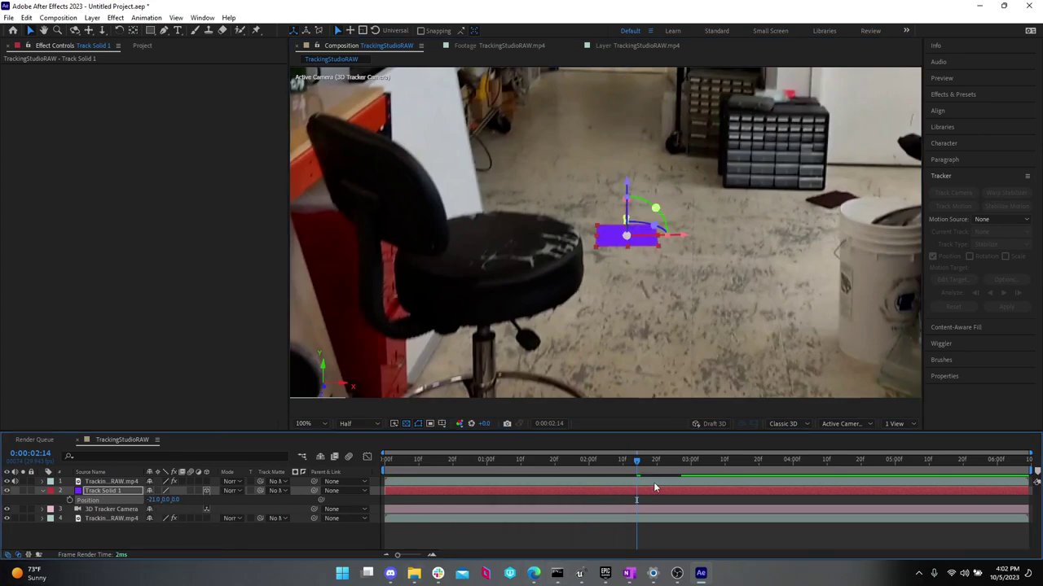
mouse_move(636, 460)
left_mouse_down()
mouse_move(344, 461)
mouse_move(751, 445)
mouse_move(643, 456)
left_mouse_up()
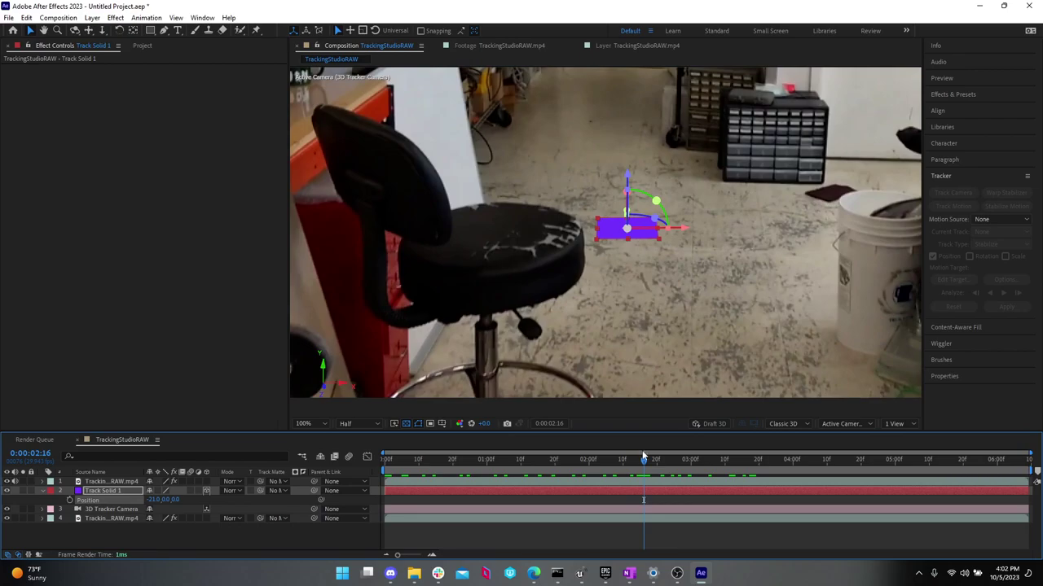
left_click_drag(643, 456, 385, 465)
key("space")
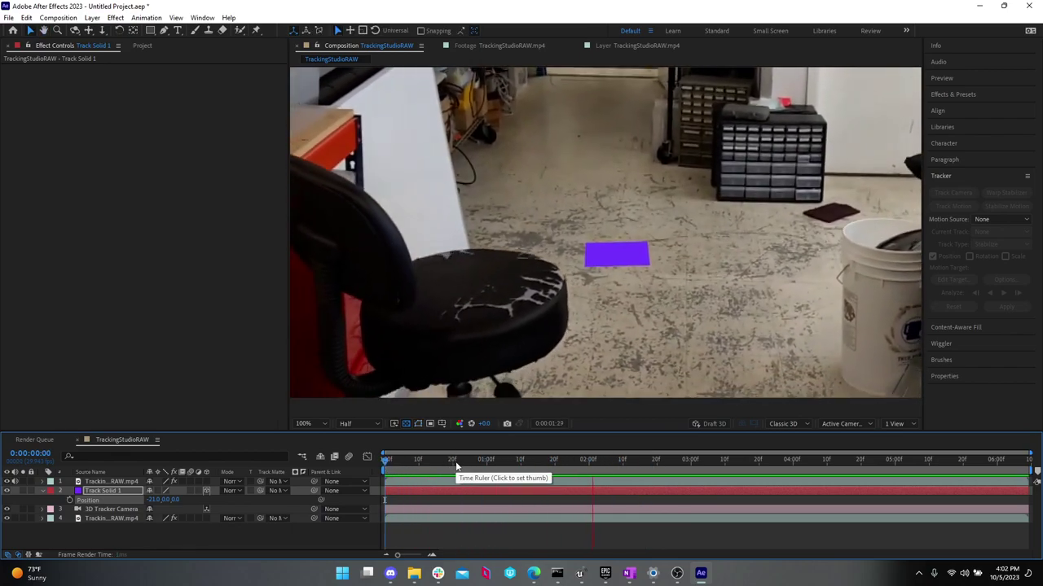
key("space")
- Revert Track Solid 1 to its original large size and its 0, 0, 0 position at 0:00:02:10
key("Page_Up")
key("Page_Up")
key("Page_Up")
key("Page_Up")
key("Page_Up")
key("Page_Up")
key("Page_Up")
key("Page_Up")
key("Page_Up")
key("Page_Up")
key("Page_Up")
key("Page_Up")
key("Page_Up")
key("Page_Up")
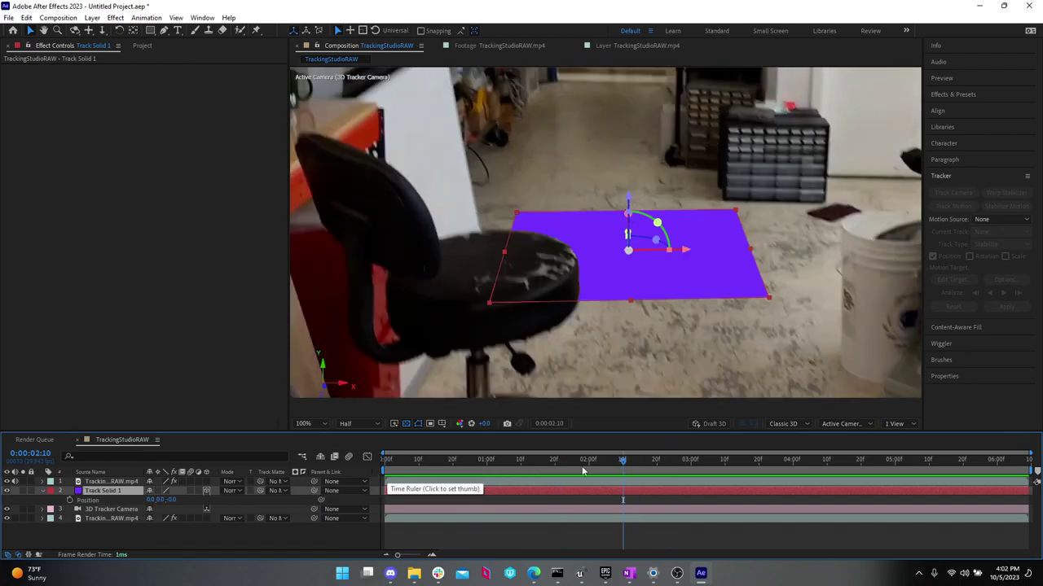
mouse_move(620, 460)
left_mouse_down()
mouse_move(493, 459)
mouse_move(790, 455)
mouse_move(628, 453)
left_mouse_up()
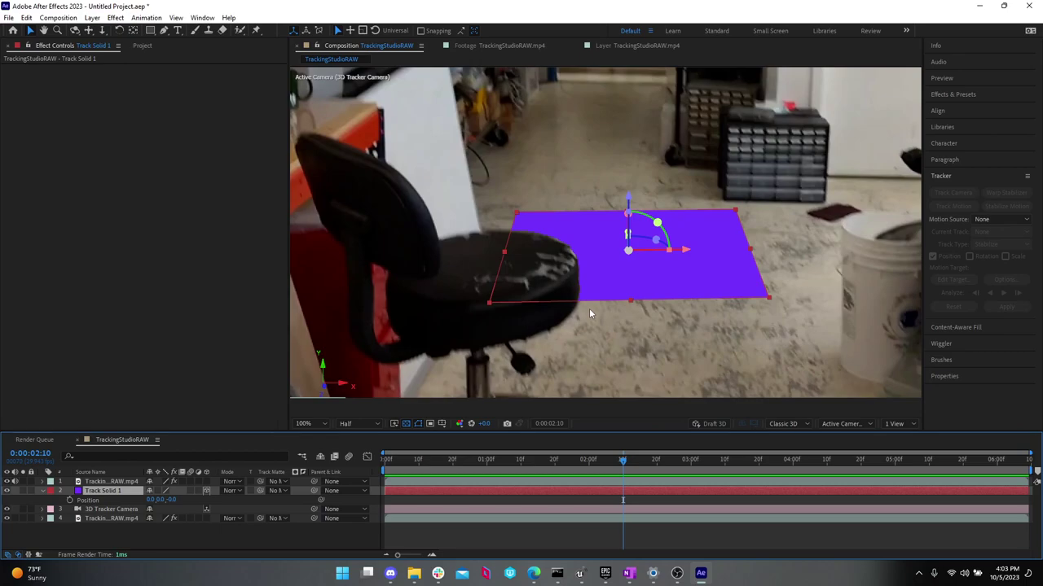
- Show the project's footage items and delete the rotoscoped TrackingStudioRAW.mp4 layer above Track Solid 1
left_click(162, 45)
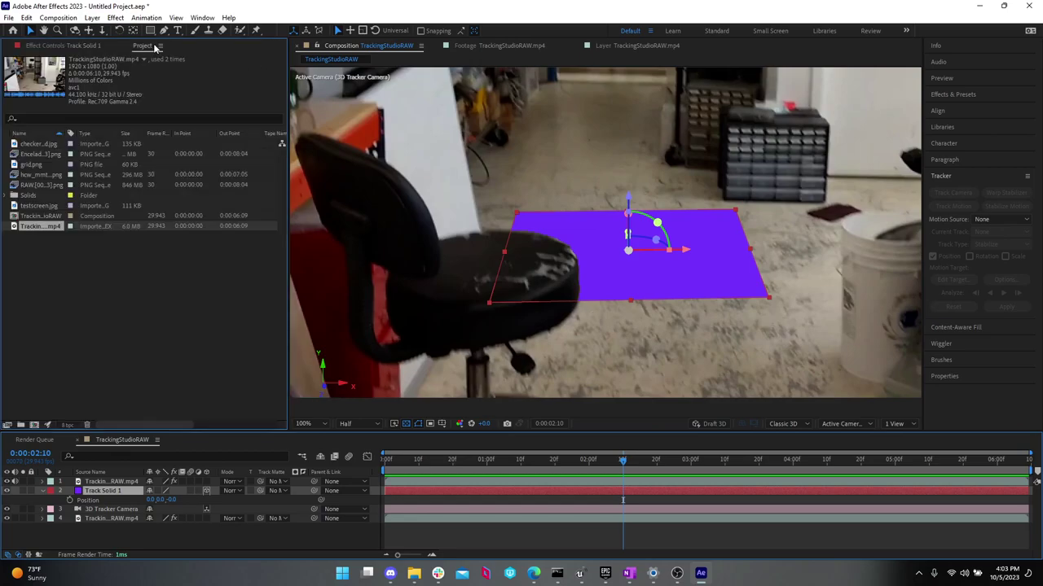
left_click(126, 332)
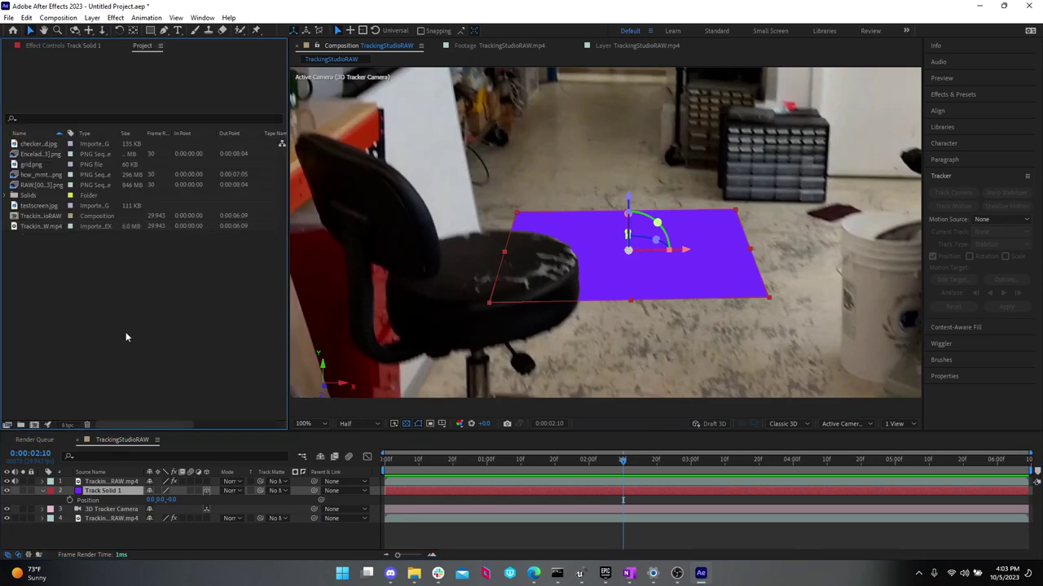
left_click(120, 483)
key("Delete")
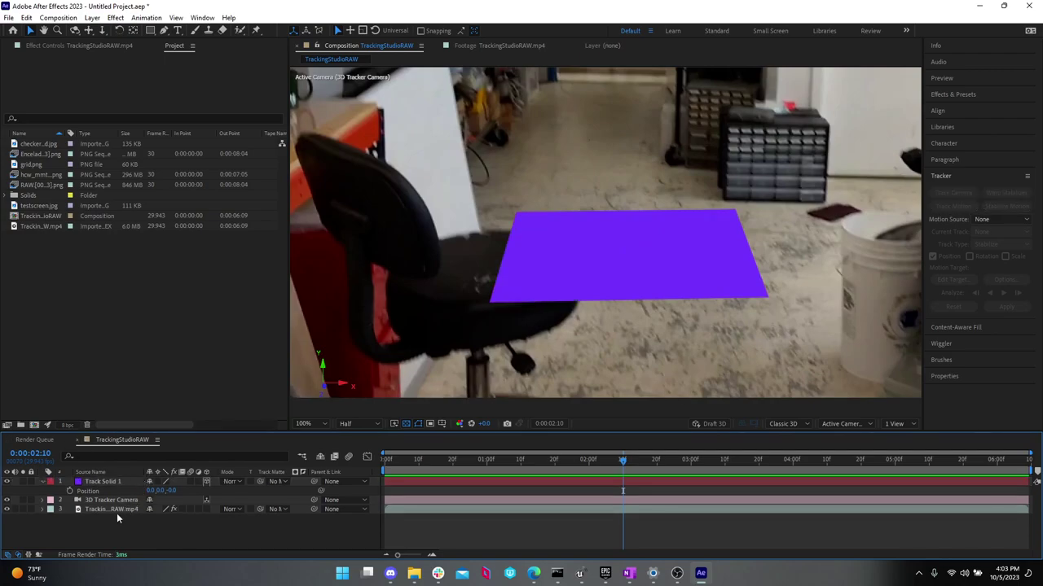
left_click(116, 514)
left_click(123, 522)
left_click(130, 509)
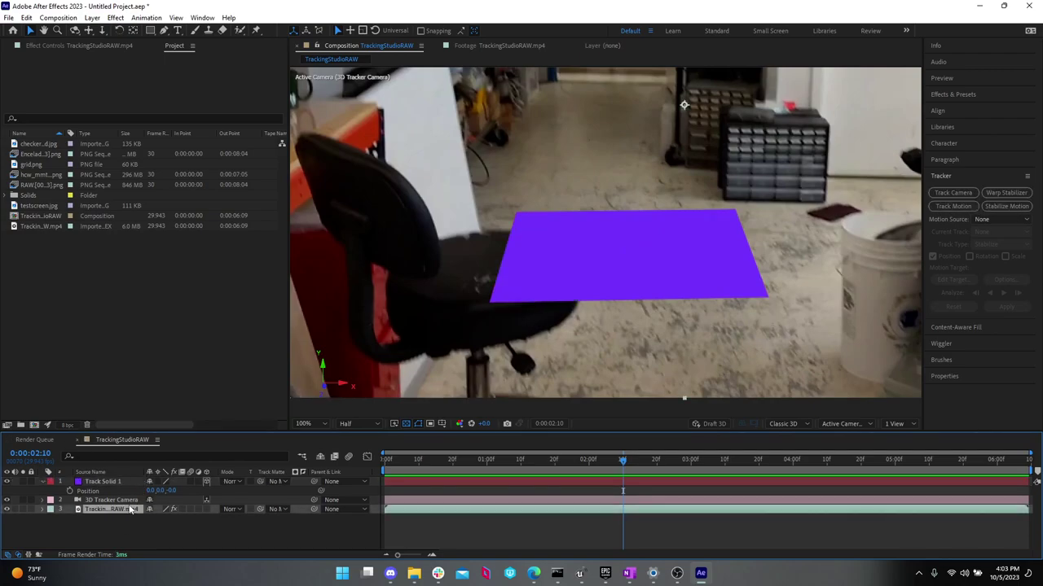
left_click(127, 501)
left_click(125, 509)
left_click(74, 271)
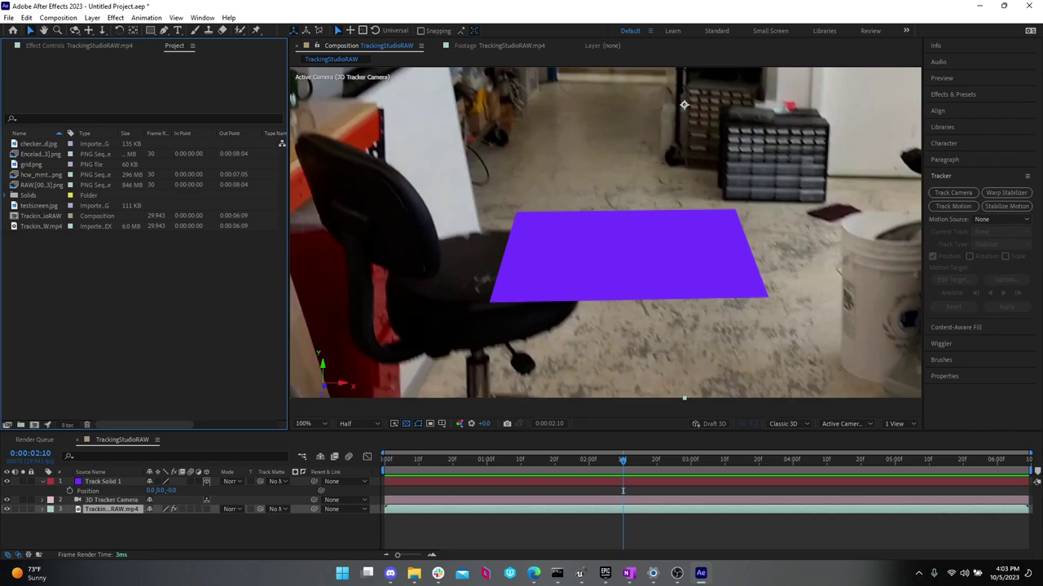
- Switch to the Google Slides presentation in the browser and compare the pumpkin patch slides with and without the added leaves
mouse_move(534, 573)
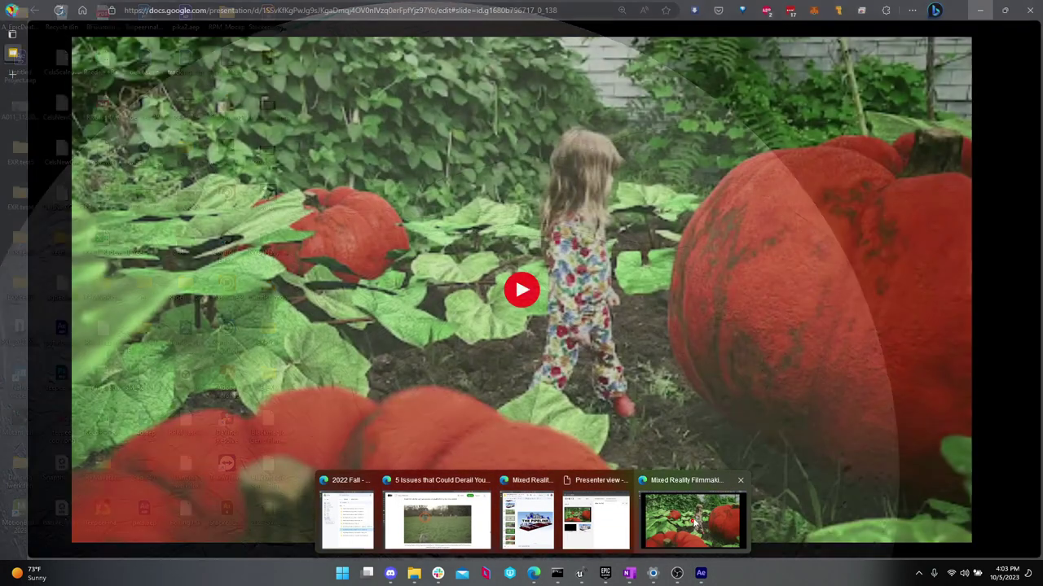
left_click(693, 518)
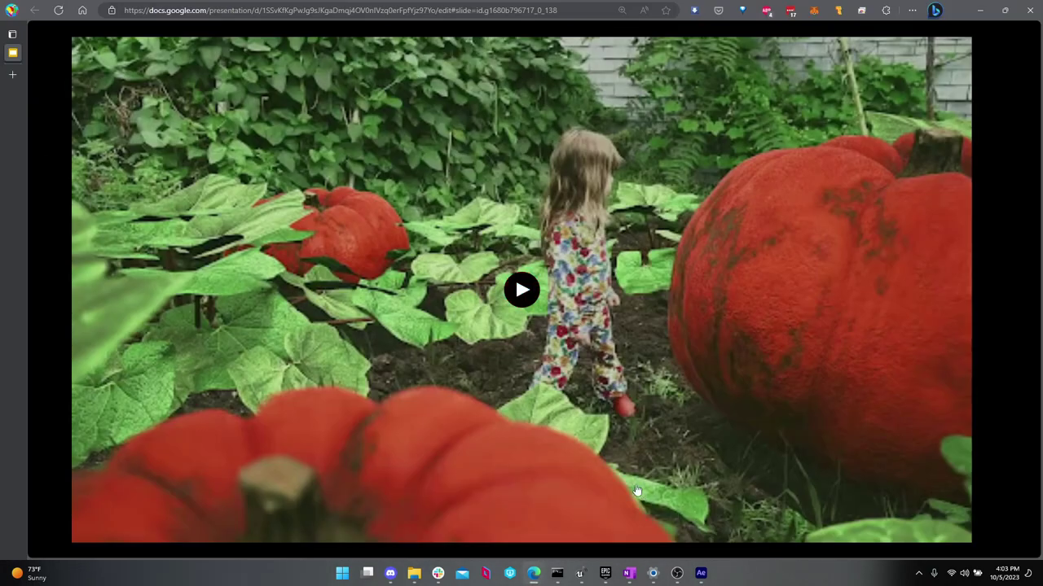
key("Right")
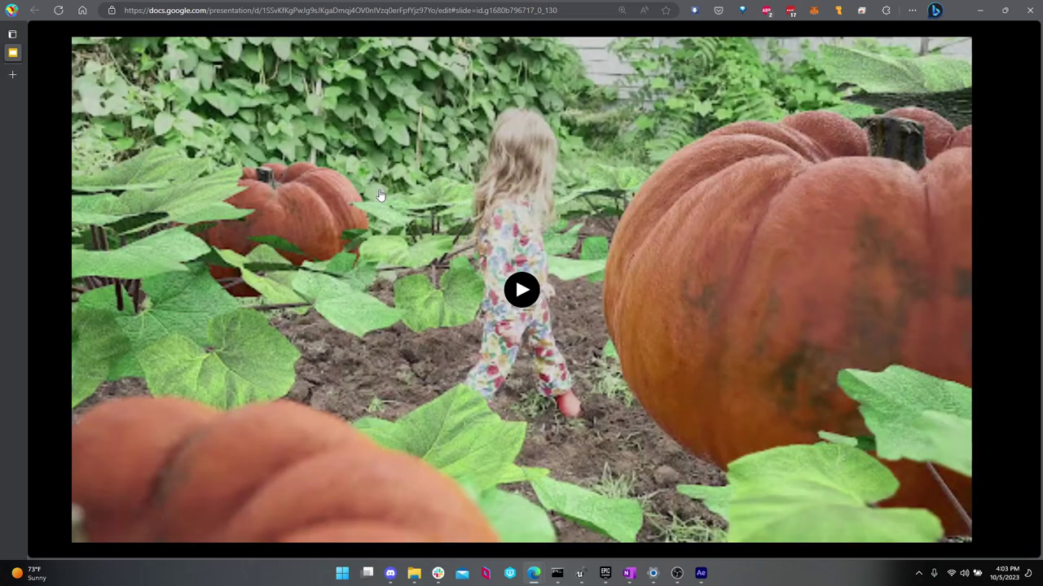
key("Right")
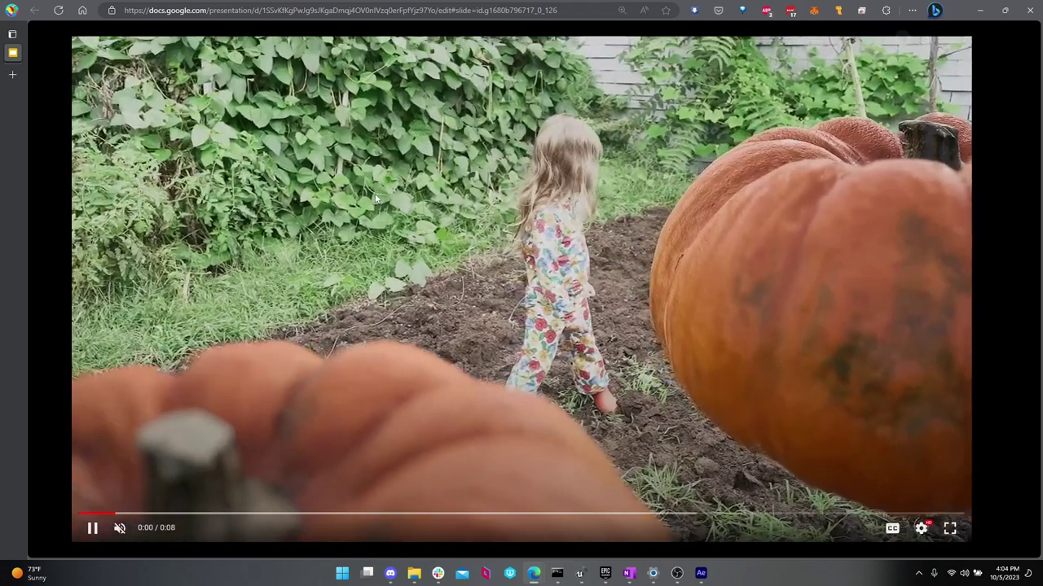
key("Left")
key("Right")
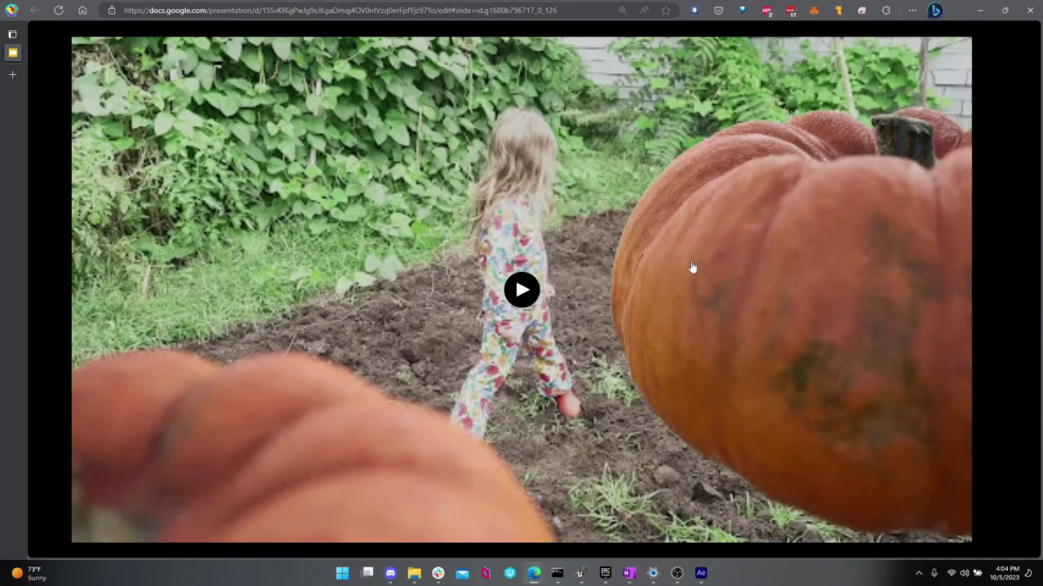
- Play the pumpkin clip without leaves and the following clip with leaves, pausing the second at 0:02
left_click(641, 259)
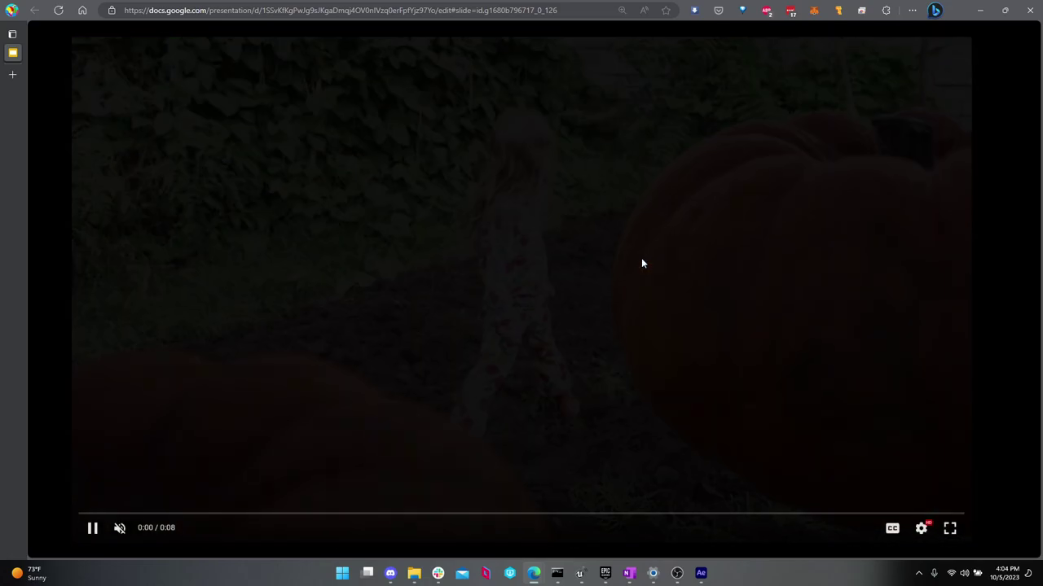
key("Right")
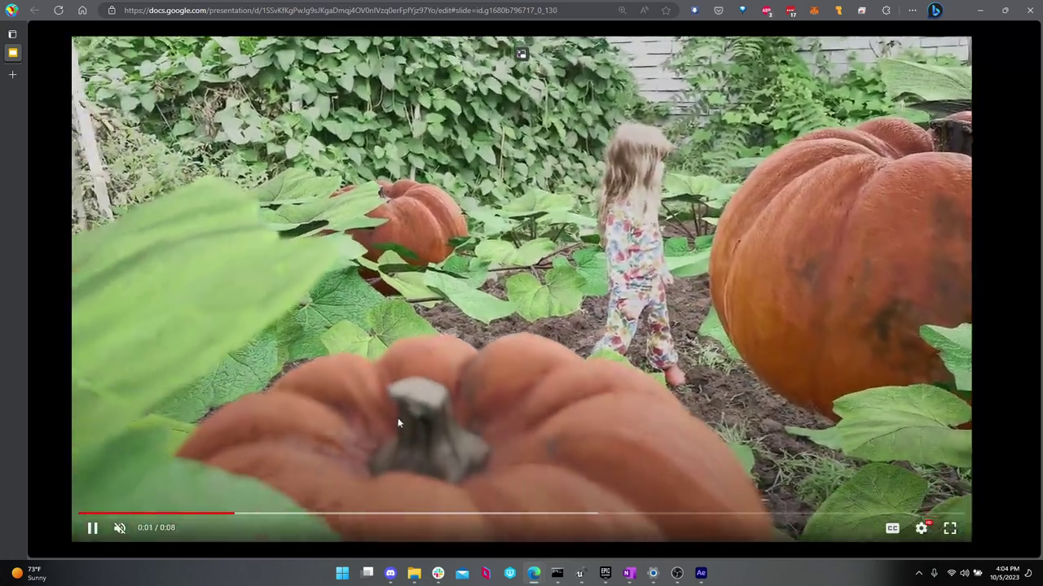
left_click(397, 404)
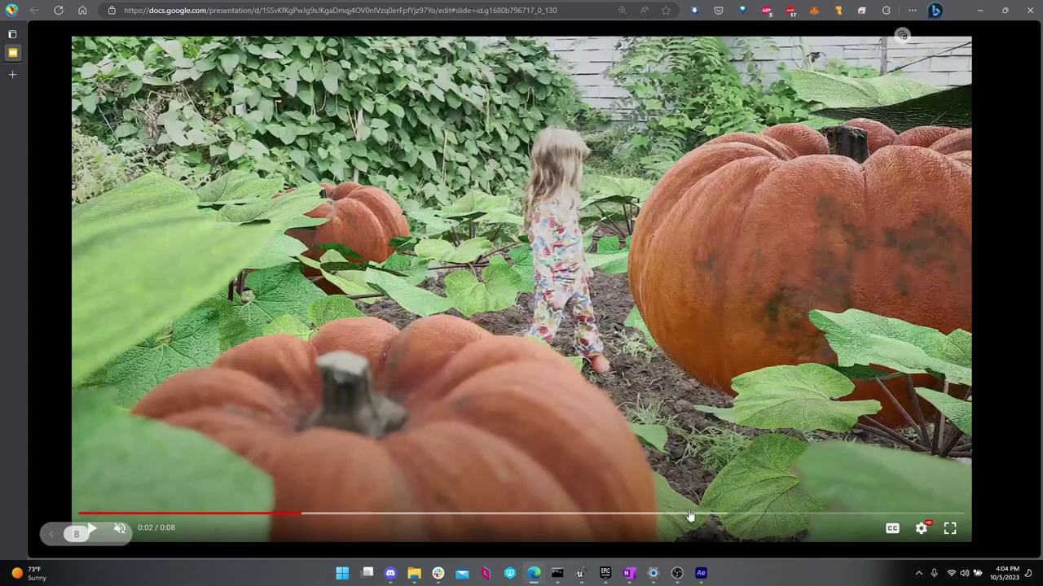
- Switch back to After Effects and add TrackingStudioRAW.mp4 to the composition as the top layer, above Track Solid 1
left_click(700, 572)
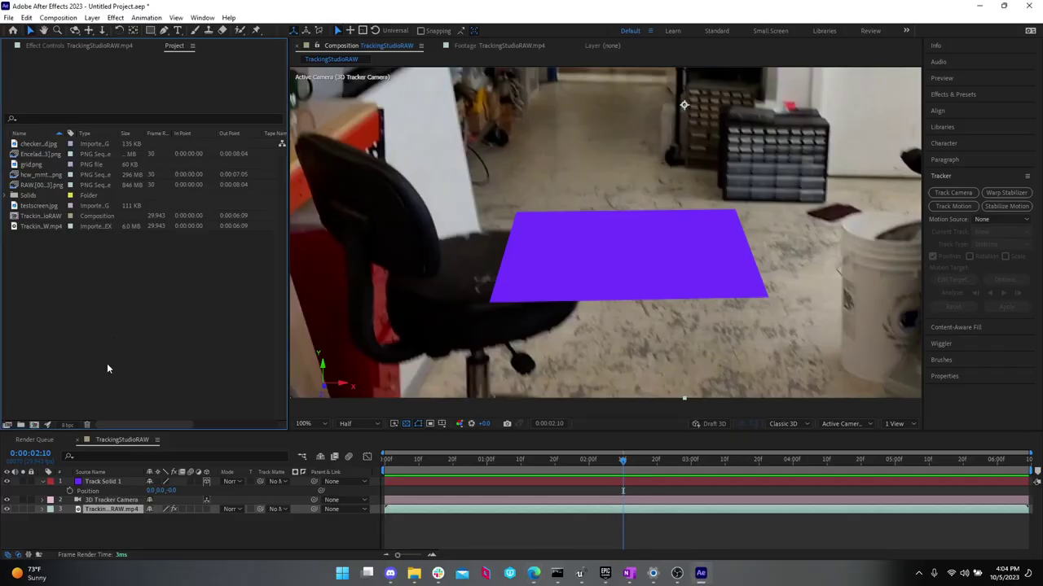
left_click(128, 505)
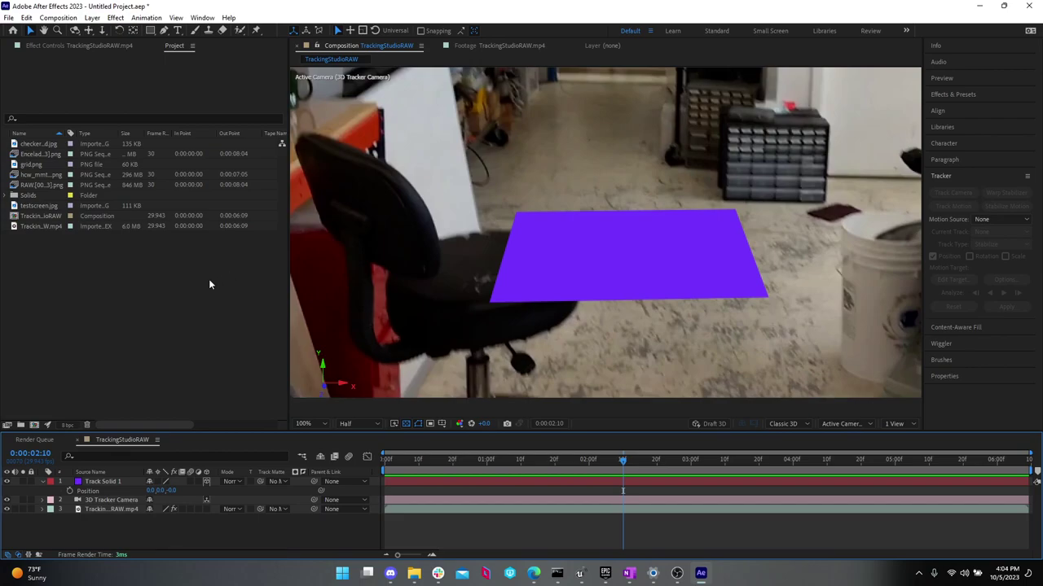
left_click(92, 317)
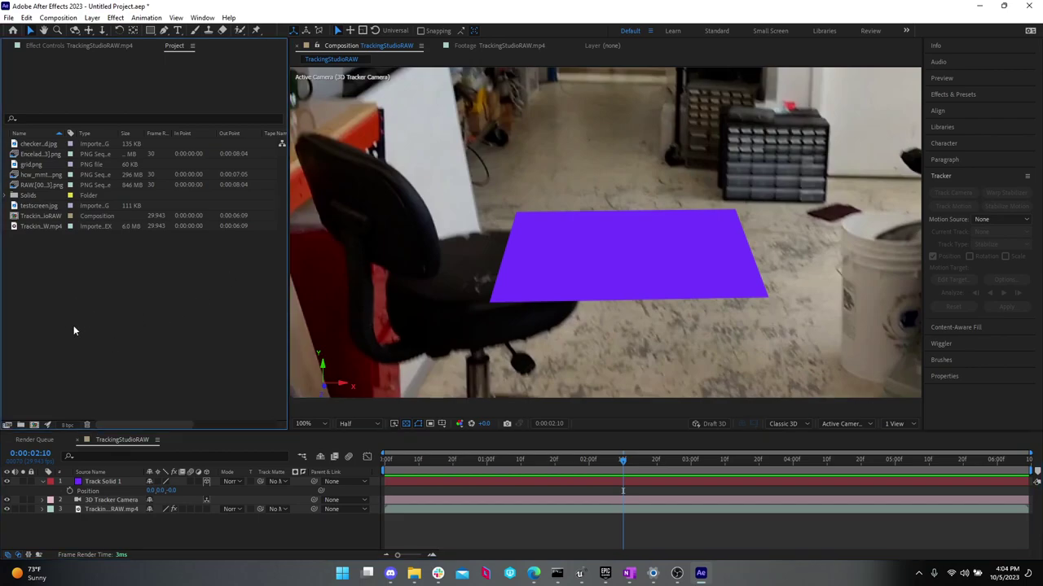
left_click(40, 228)
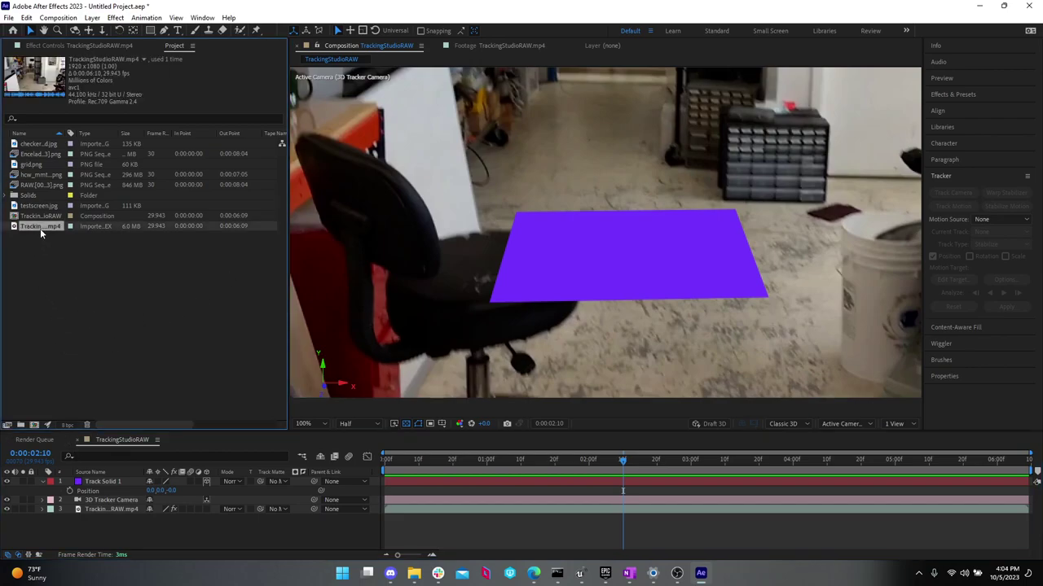
left_click_drag(39, 227, 122, 479)
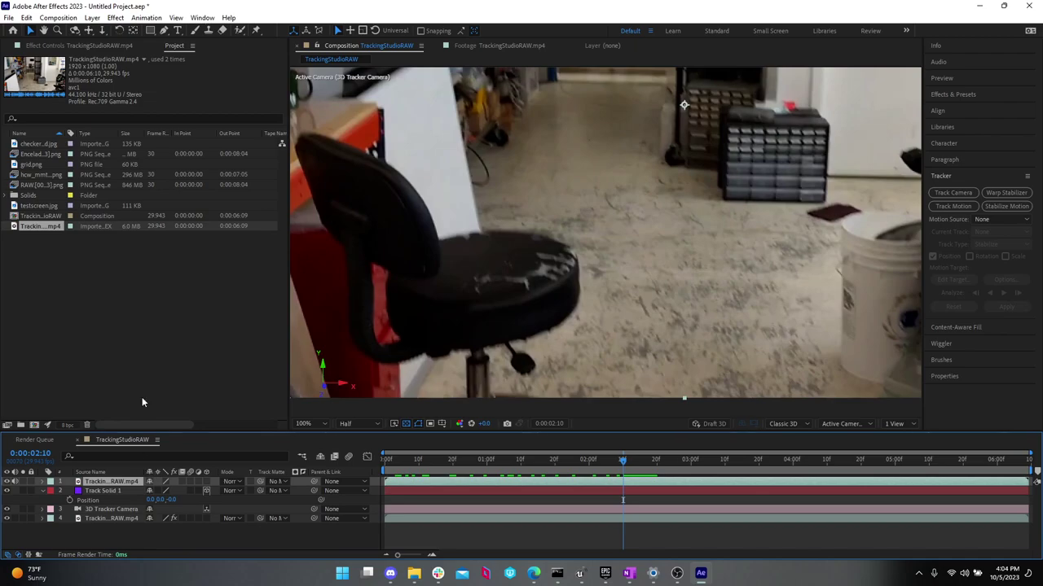
- Open the top TrackingStudioRAW.mp4 layer for rotoscoping and paint a Roto Brush foreground stroke over the stool's seat
left_click(239, 31)
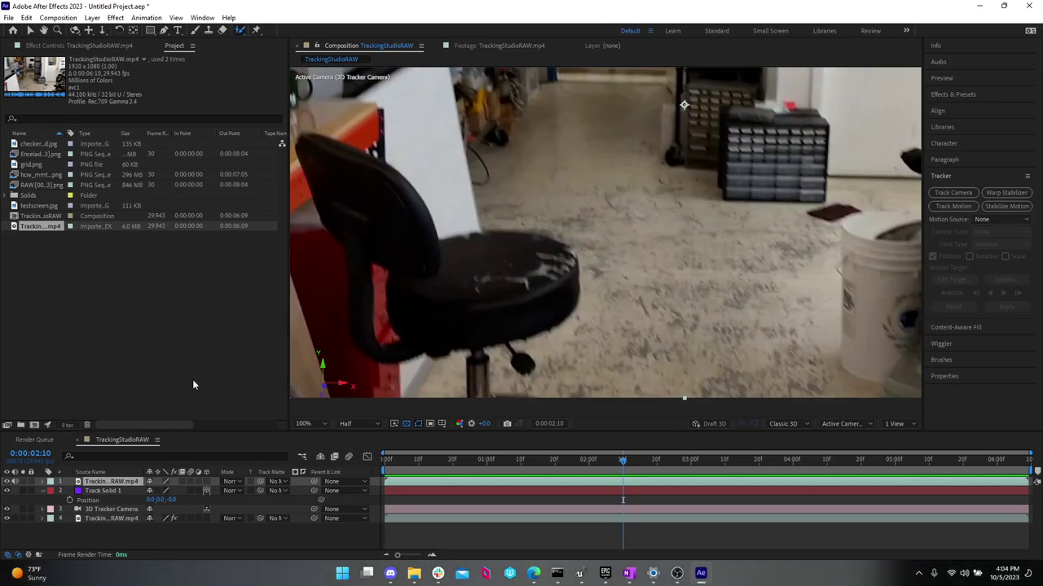
double_click(115, 484)
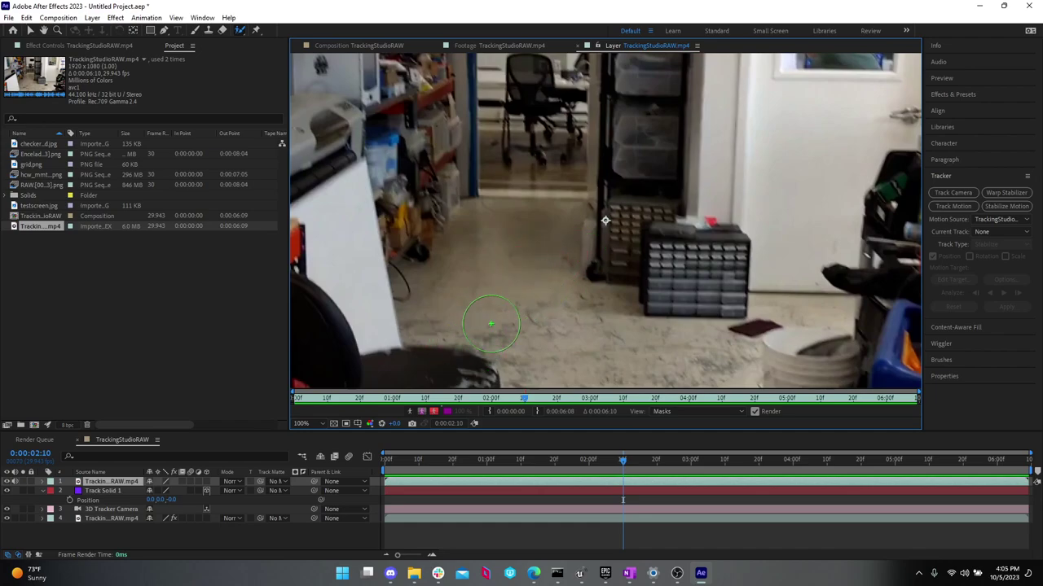
key("h")
mouse_move(494, 323)
left_mouse_down()
mouse_move(582, 226)
mouse_move(689, 190)
mouse_move(656, 158)
left_mouse_up()
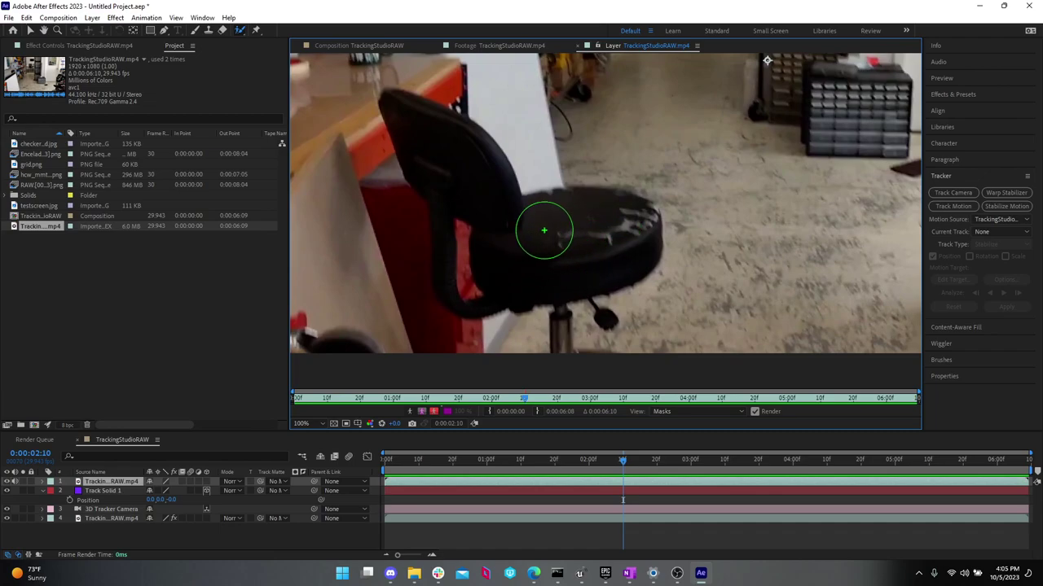
mouse_move(599, 221)
left_mouse_down()
mouse_move(597, 246)
mouse_move(546, 247)
mouse_move(586, 227)
mouse_move(554, 241)
left_mouse_up()
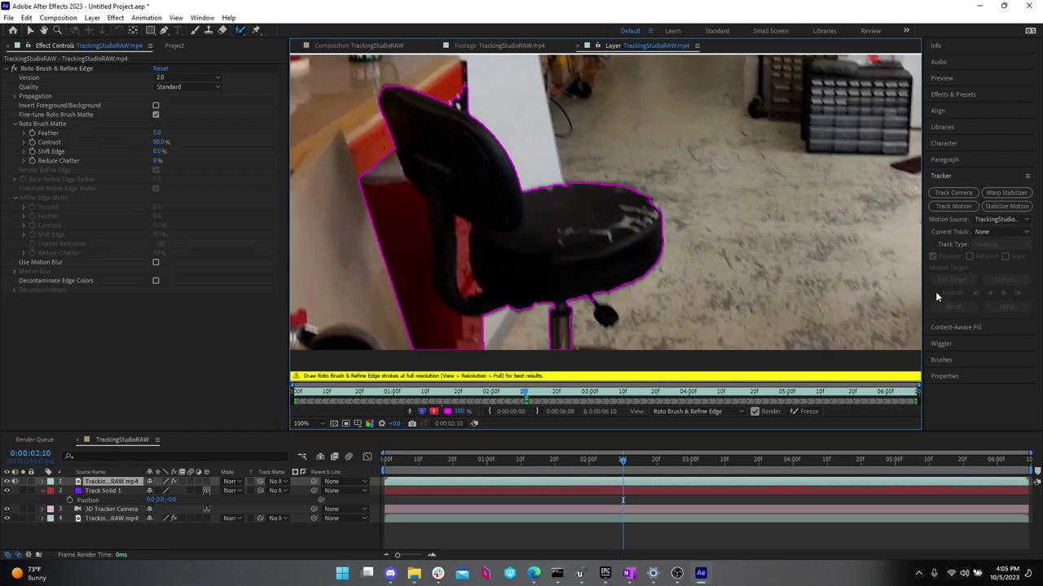
- Display the brush settings and move the layer's playhead to 0:00:02:09 to check the propagated Roto Brush outline
left_click(954, 358)
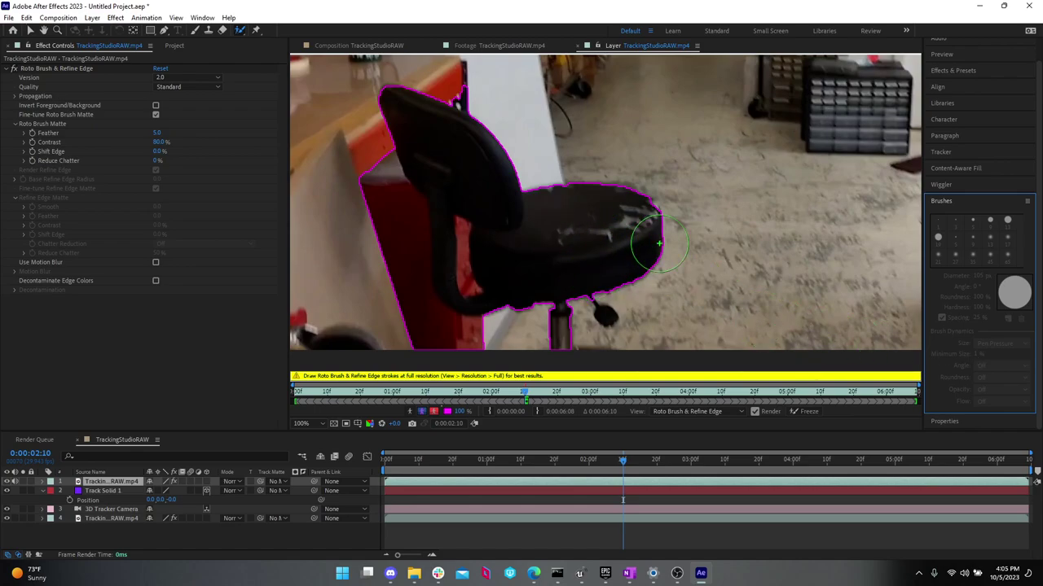
left_click_drag(526, 220, 530, 219)
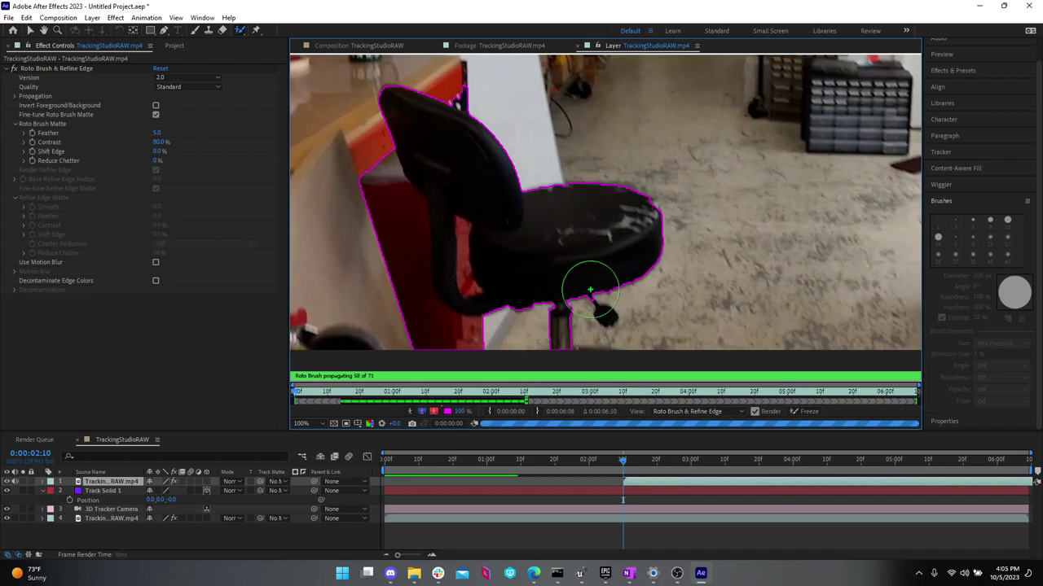
left_click(525, 395)
left_click_drag(525, 397, 522, 396)
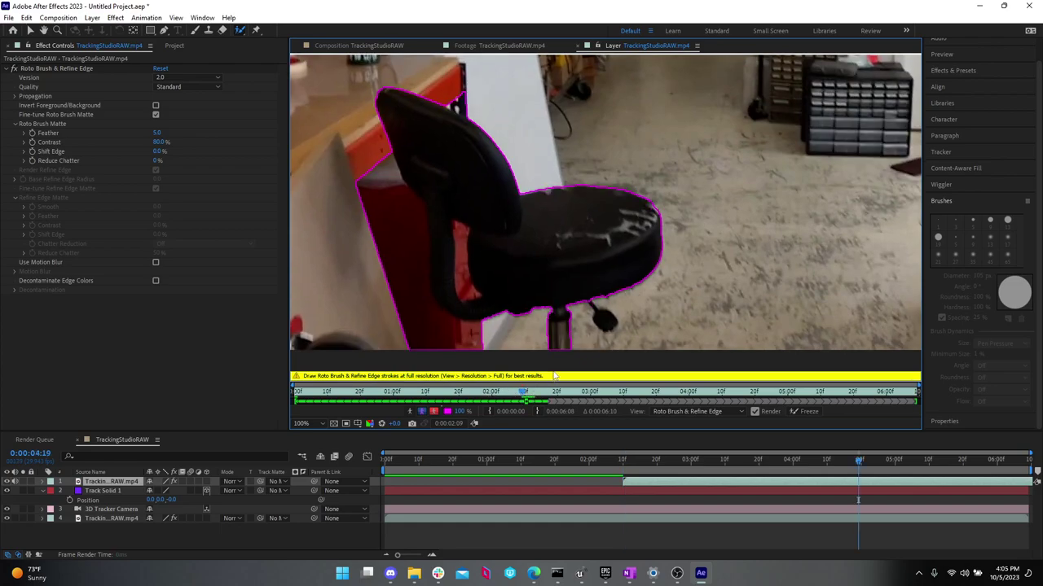
- Propagate the stool's Roto Brush outline across the rest of the layer's span and check it at 0:00:05:21
key("space")
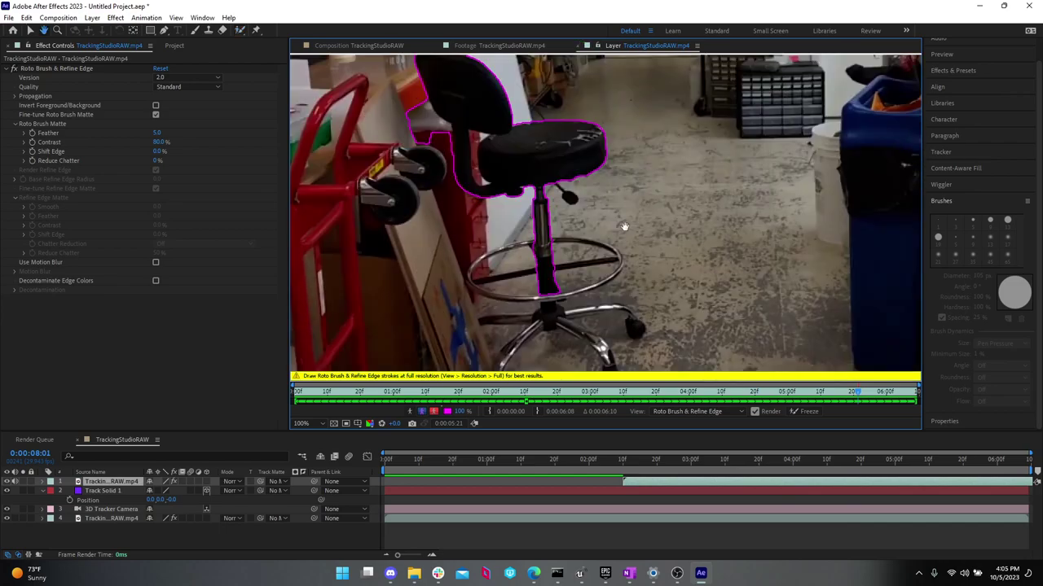
key("space")
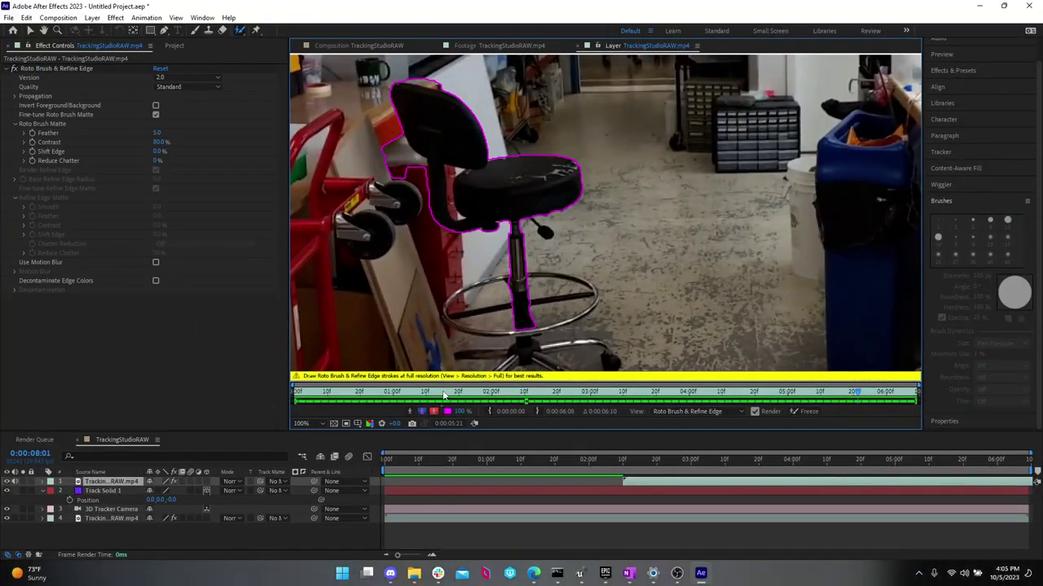
- Display the stool's roto matte as an alpha channel and scrub back to 0:00:02:08 to check its shape
left_click(410, 413)
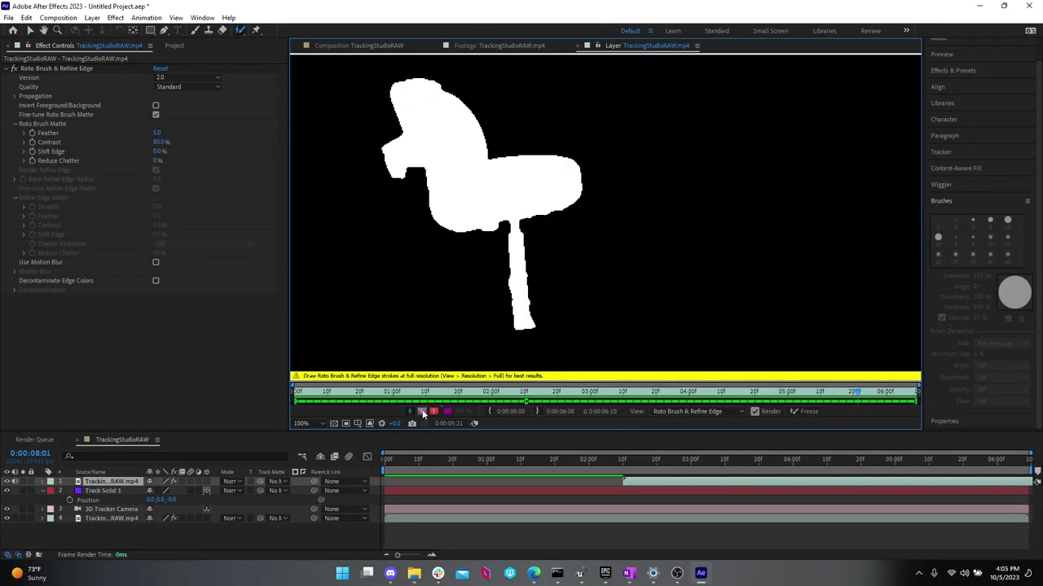
key("Page_Up")
key("Page_Up")
key("Page_Up")
key("Page_Up")
key("Page_Up")
key("Page_Up")
key("Page_Up")
key("Page_Up")
key("Page_Up")
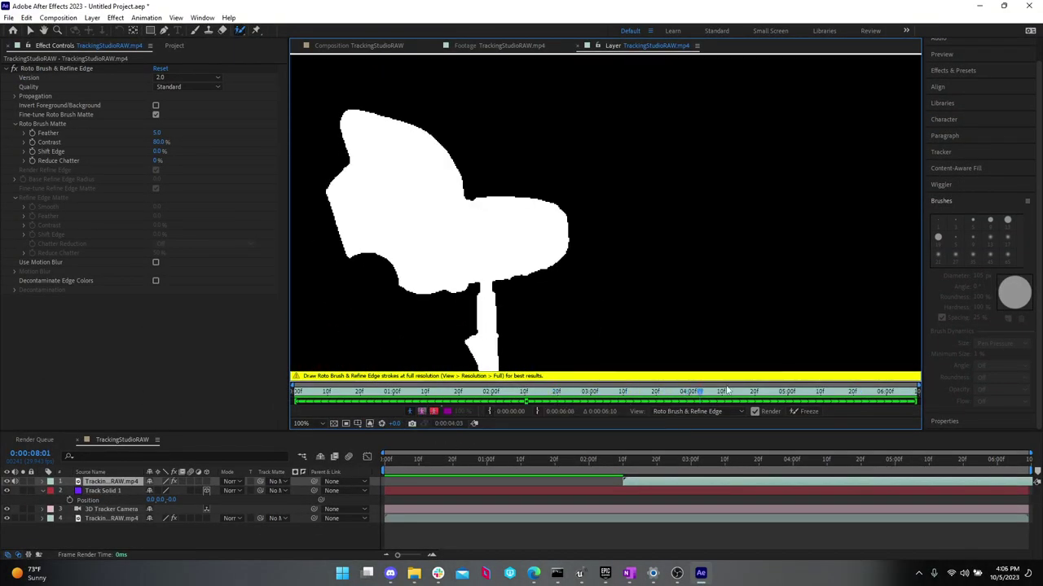
left_click_drag(758, 398, 520, 393)
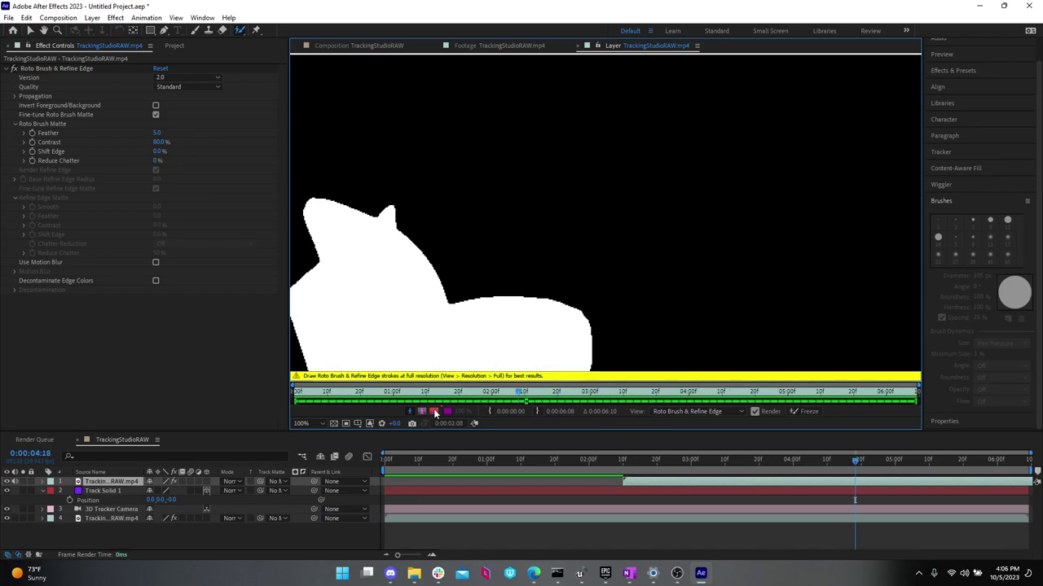
- Display the matte as a red alpha overlay and scrub between 0:00:02:05 and 0:00:03:14 to check the stool's selection
left_click(433, 411)
key("Page_Up")
key("Page_Up")
key("Page_Up")
key("Page_Up")
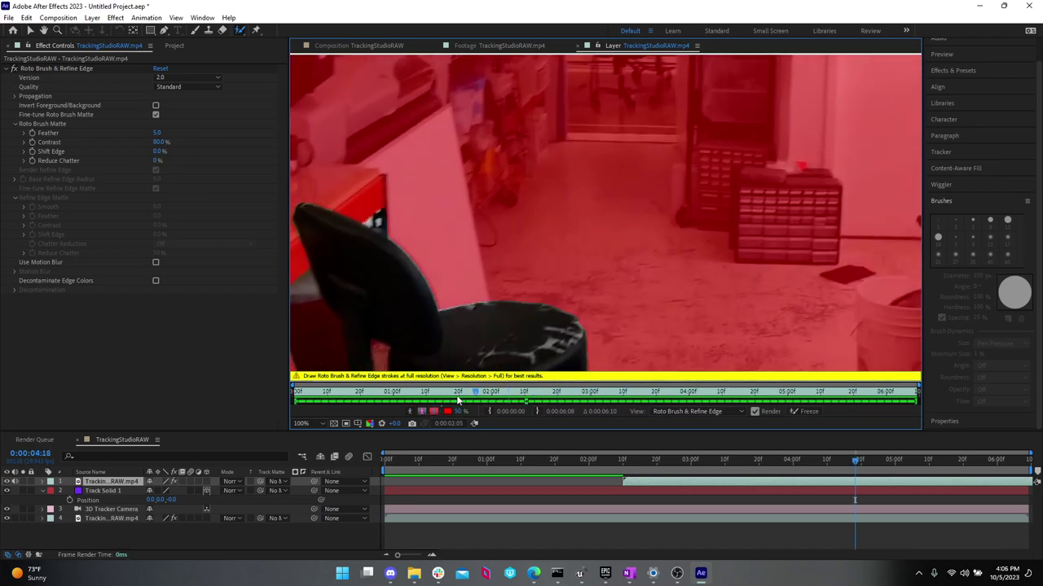
left_click_drag(539, 393, 637, 393)
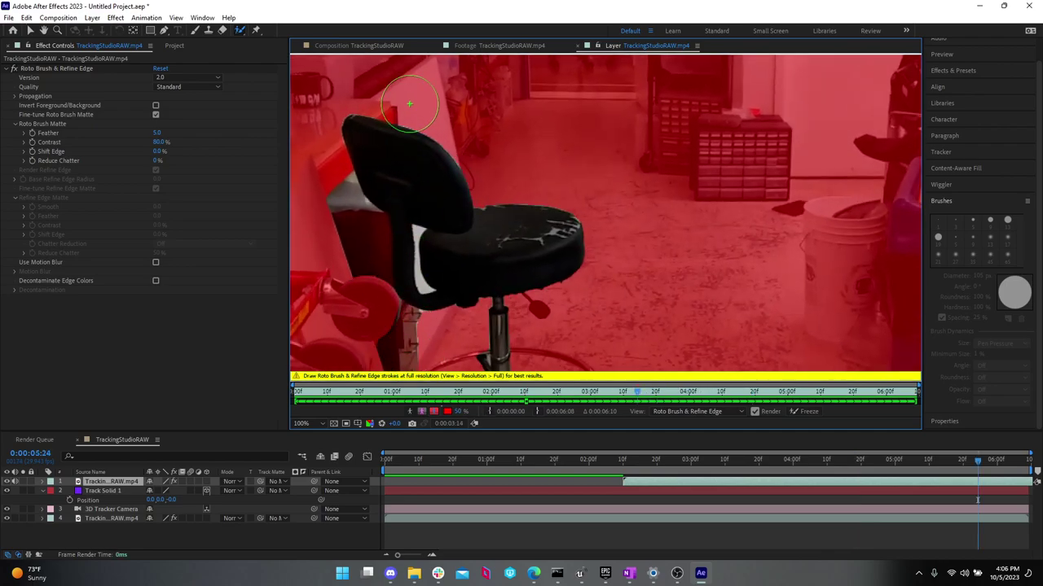
- Return to the TrackingStudioRAW composition and shift the top footage layer to start at the composition's beginning, aligned with the layers below
left_click(352, 48)
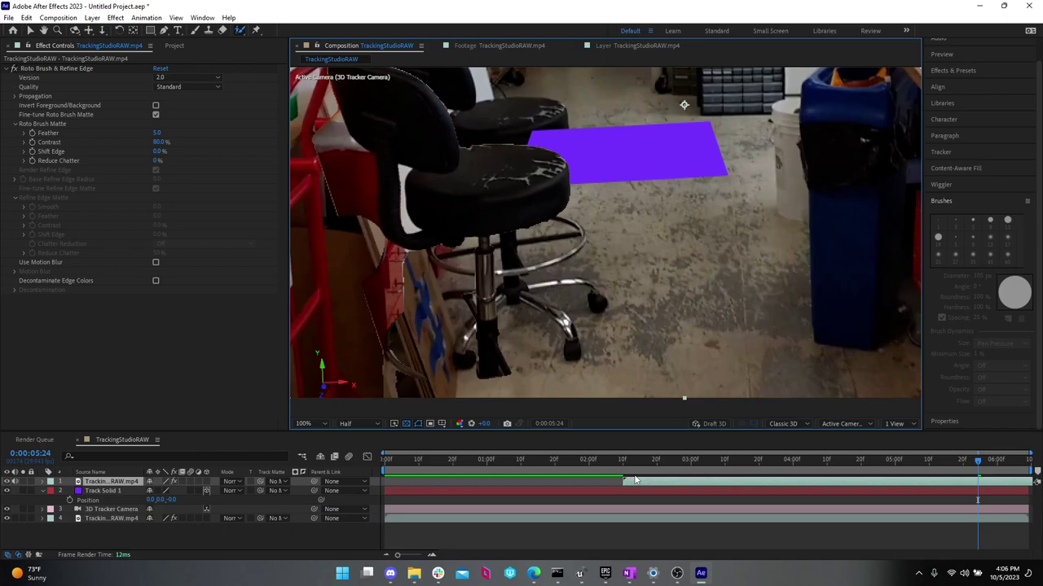
left_click_drag(649, 478, 423, 485)
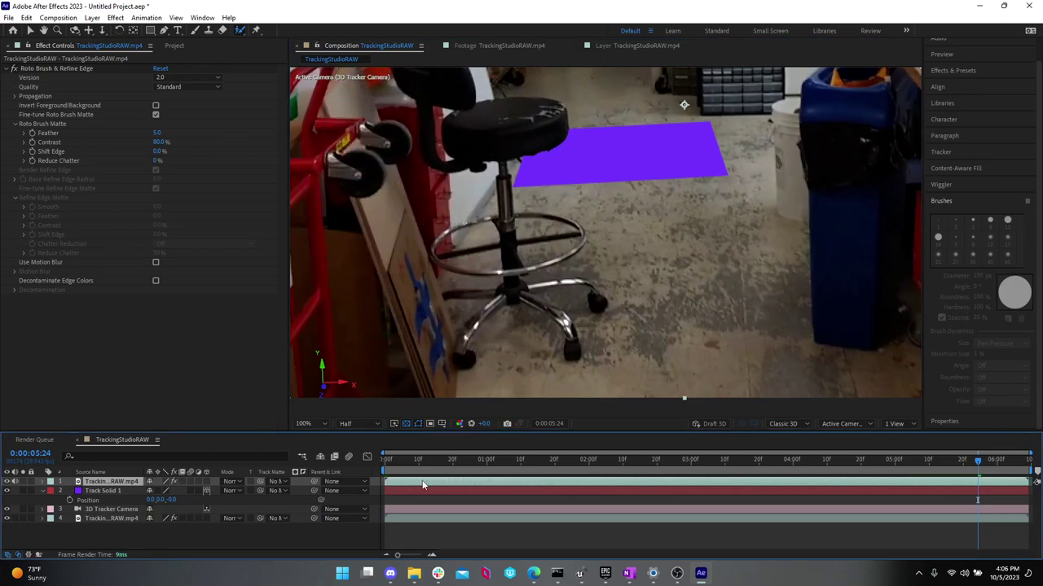
- Solo the roto layer, 3D Tracker Camera, Track Solid 1 and the bottom footage layer in turn, previewing the composite up to 0:00:02:25
left_click(22, 481)
left_click_drag(440, 461, 627, 446)
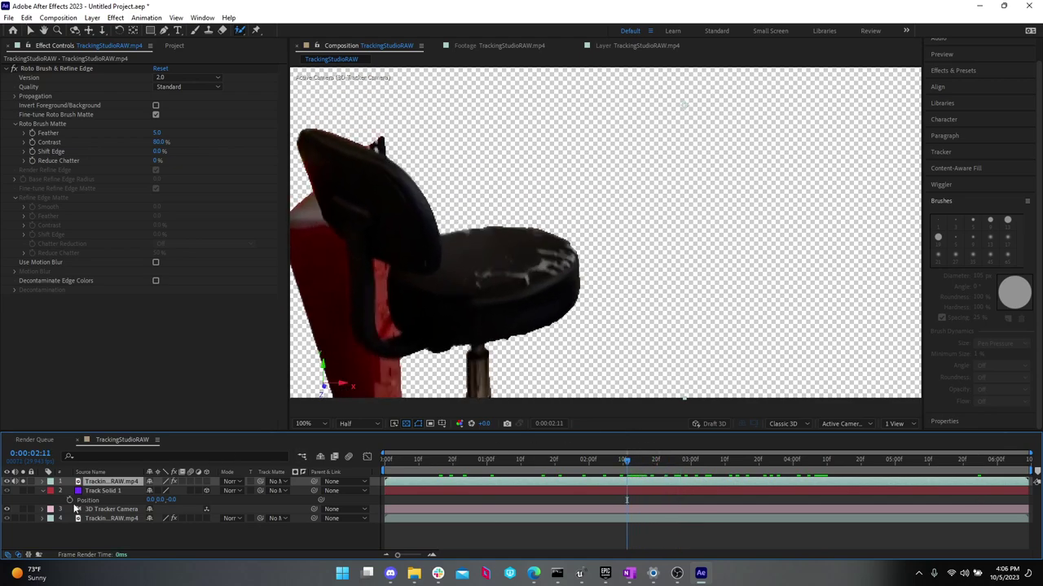
left_click(22, 510)
left_click(22, 490)
key("space")
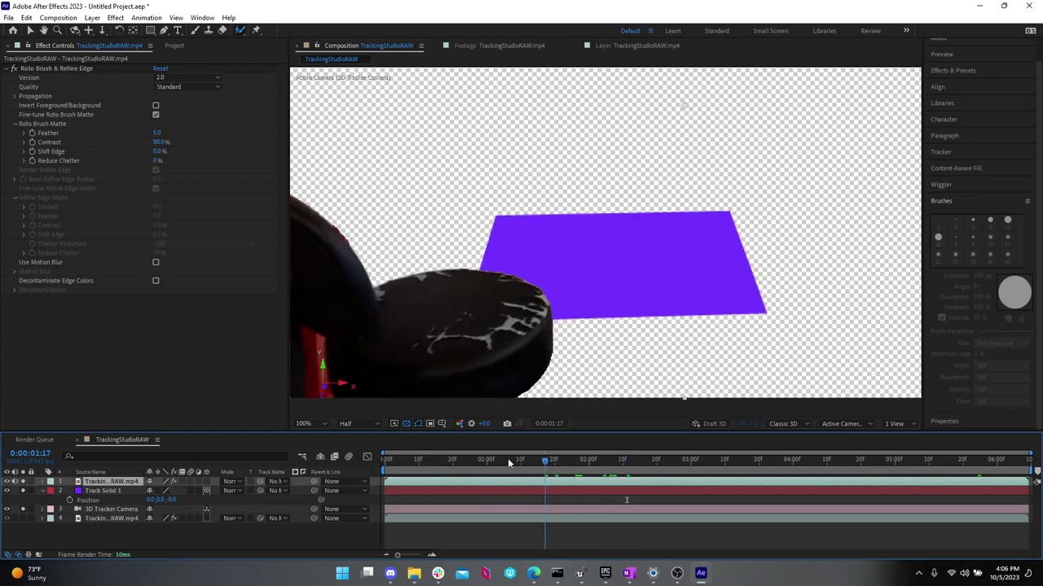
key("space")
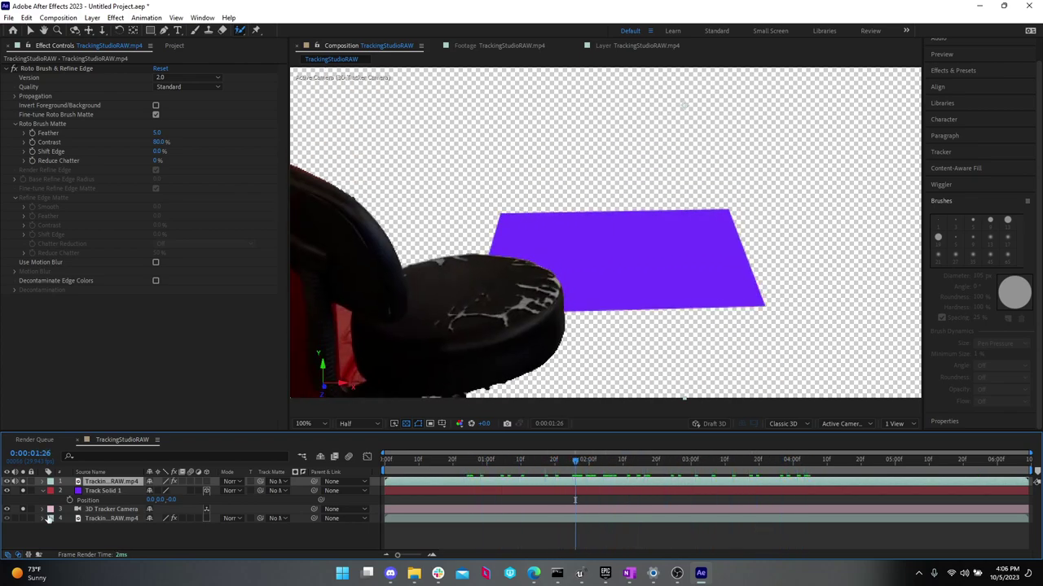
left_click(24, 519)
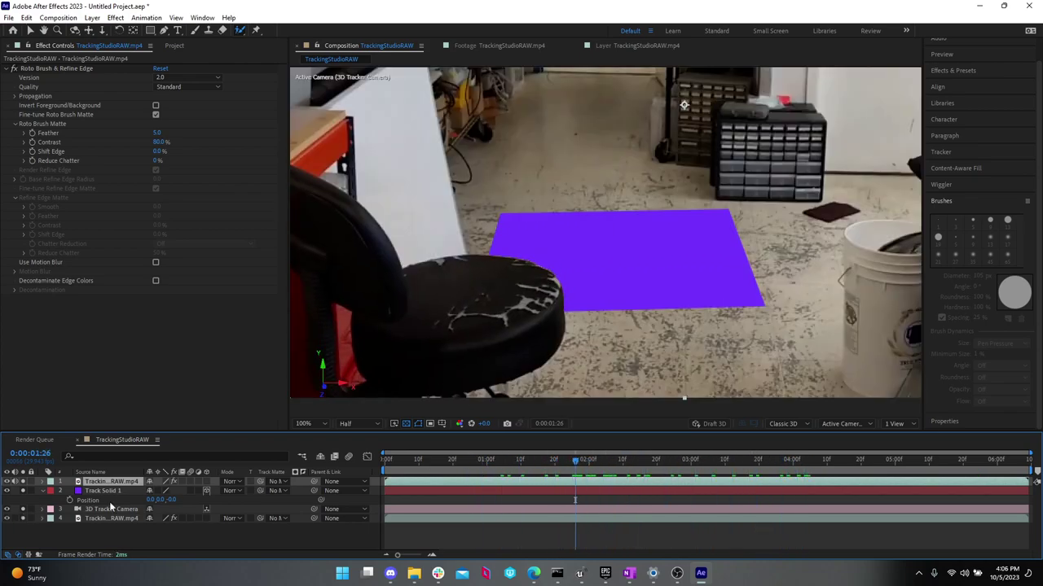
left_click_drag(580, 460, 650, 452)
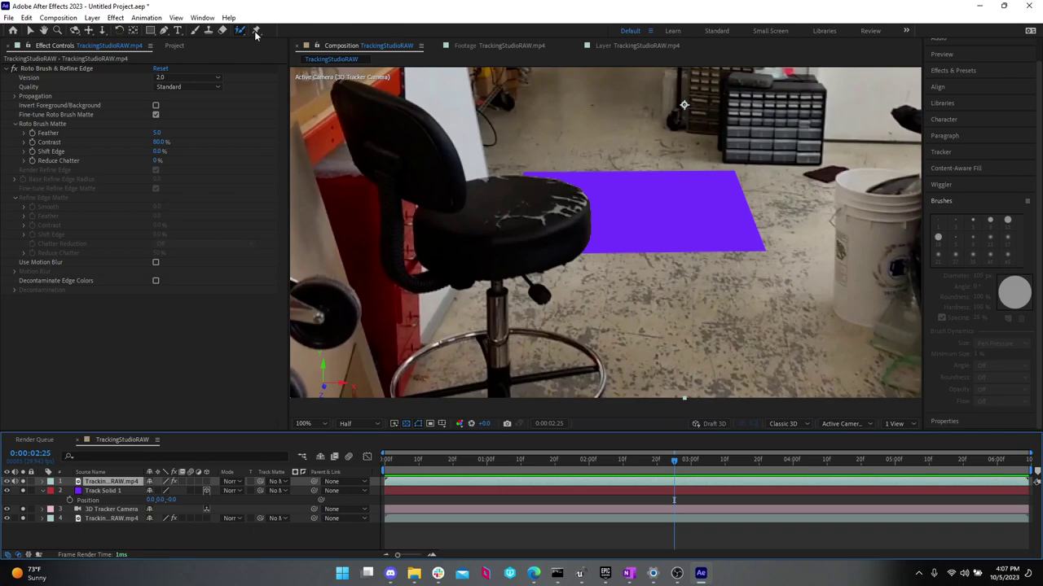
- Create a new composition from the hcw_mmtest_wide PNG sequence in the project and play the green-screen shot
left_click(163, 47)
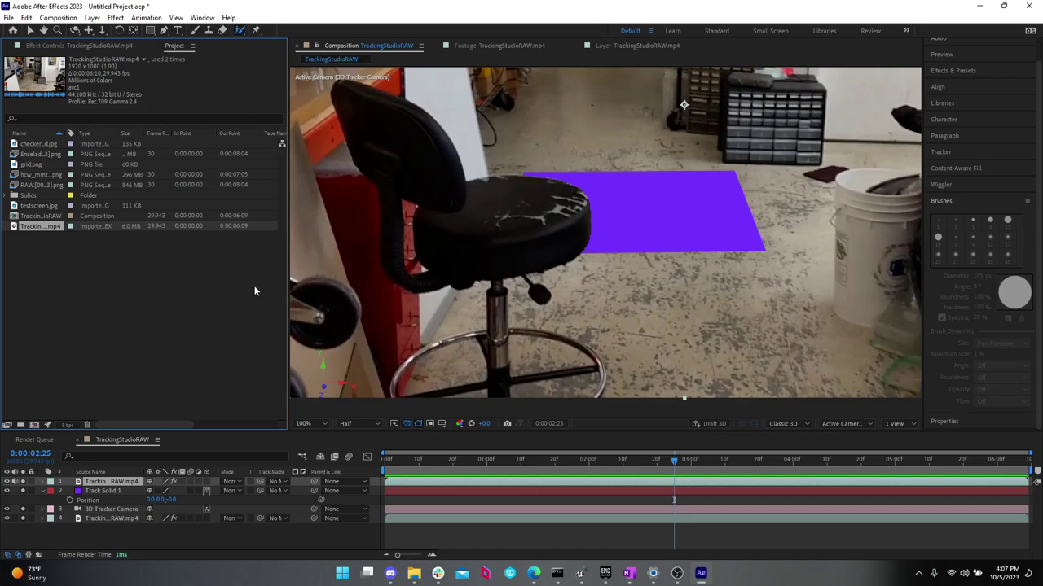
left_click(25, 215)
left_click(27, 205)
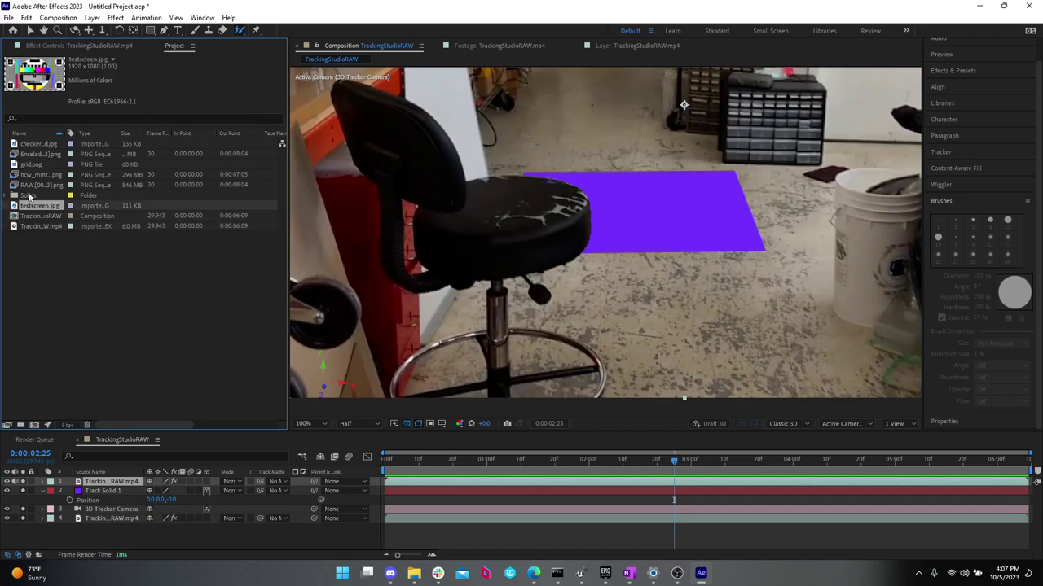
left_click(31, 184)
left_click(33, 175)
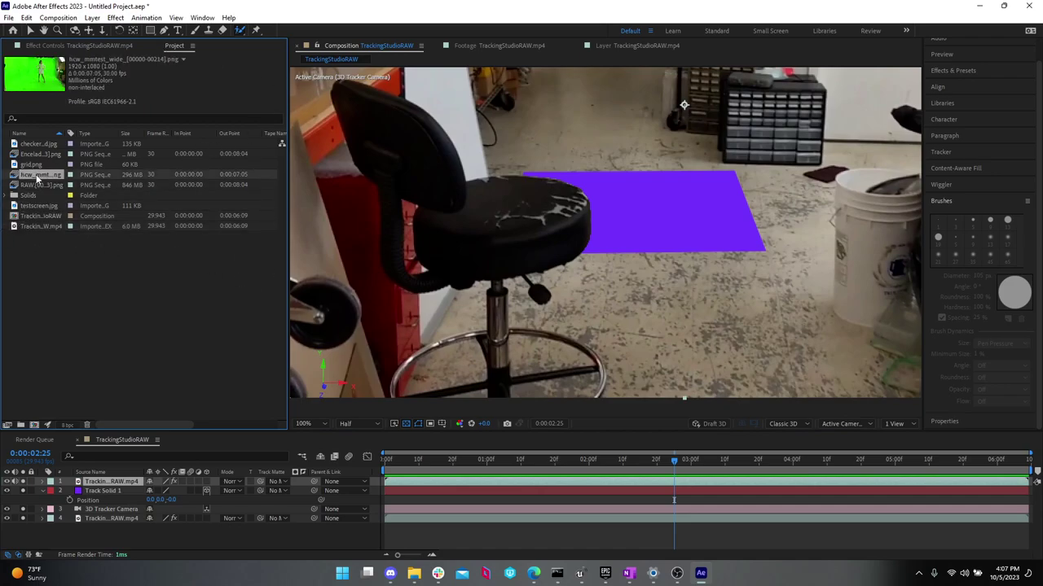
right_click(36, 176)
left_click(88, 206)
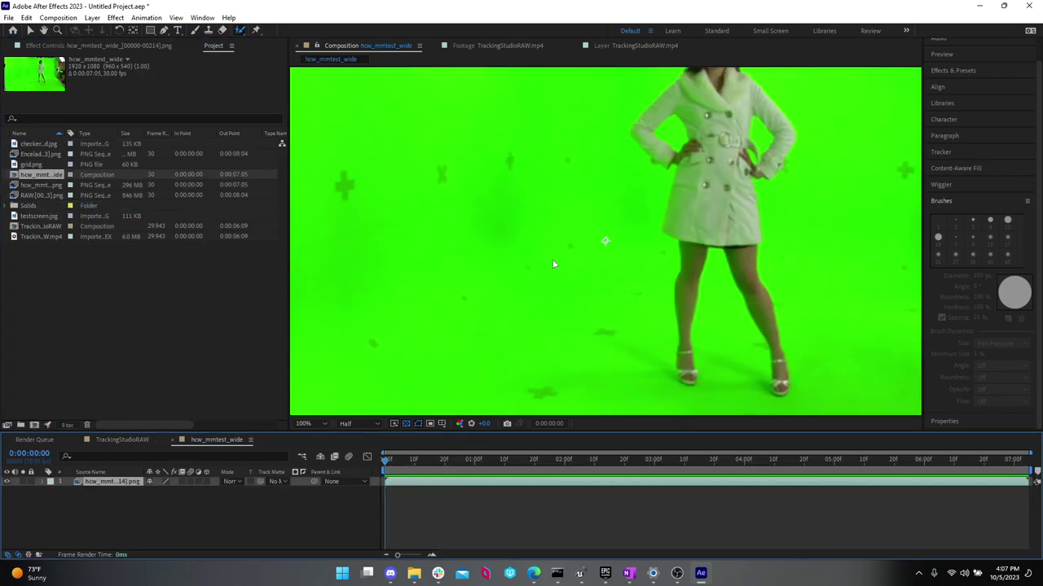
key("comma")
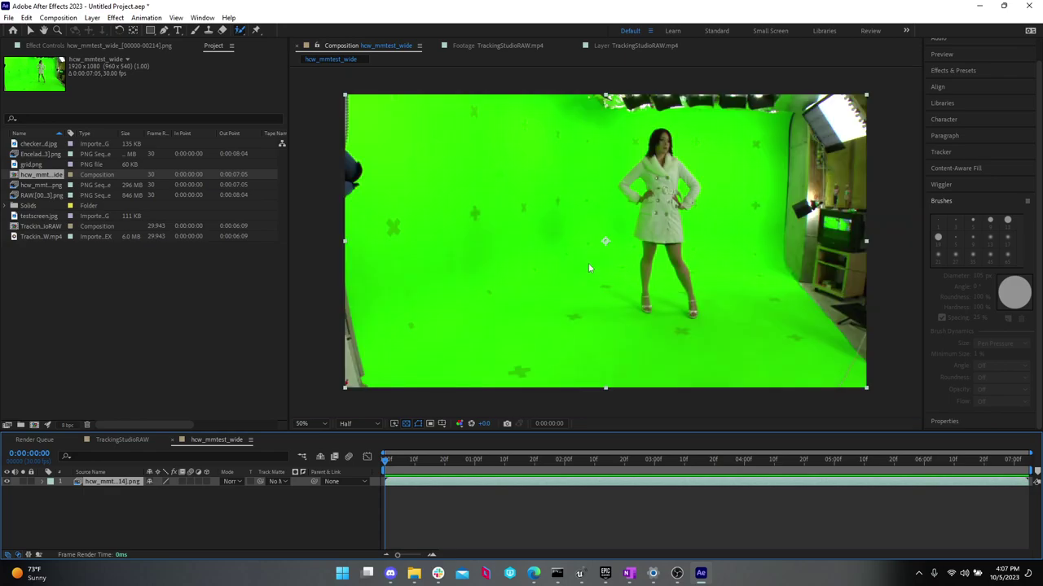
key("space")
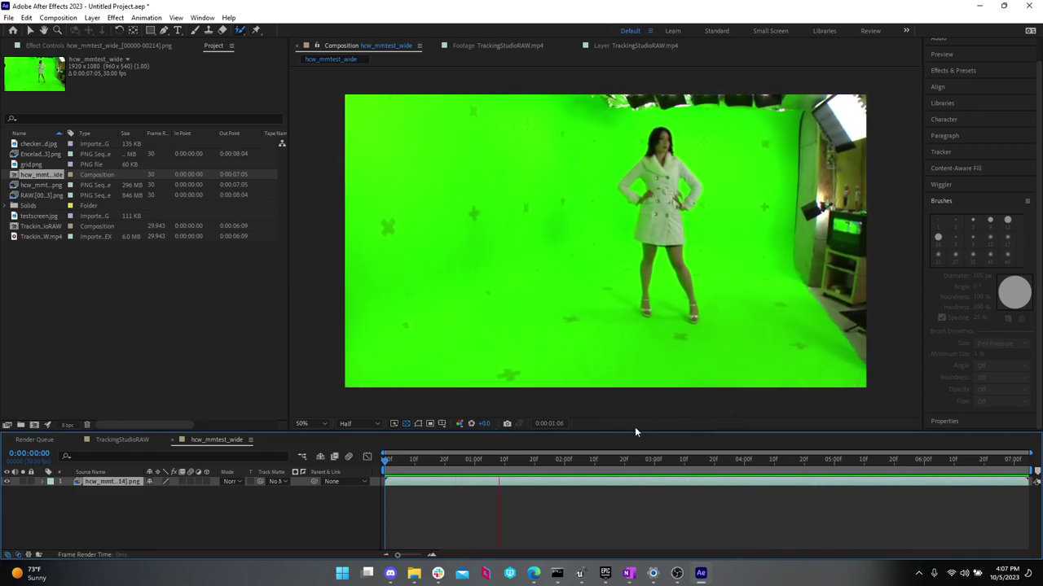
- Move to 0:00:00:11 and run Track Camera on the hcw_mmtest_wide layer
left_click_drag(583, 458, 417, 459)
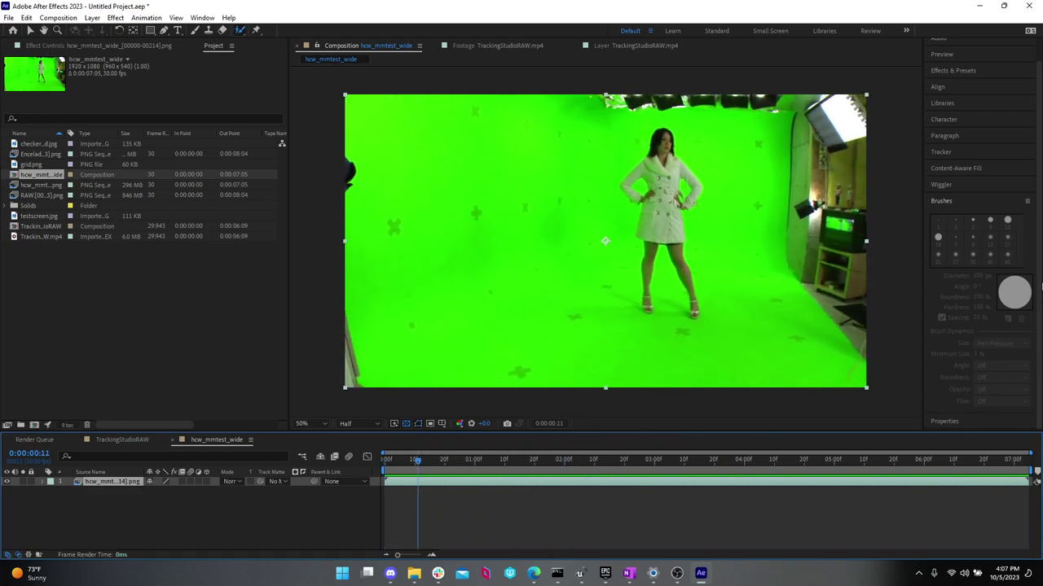
left_click(961, 153)
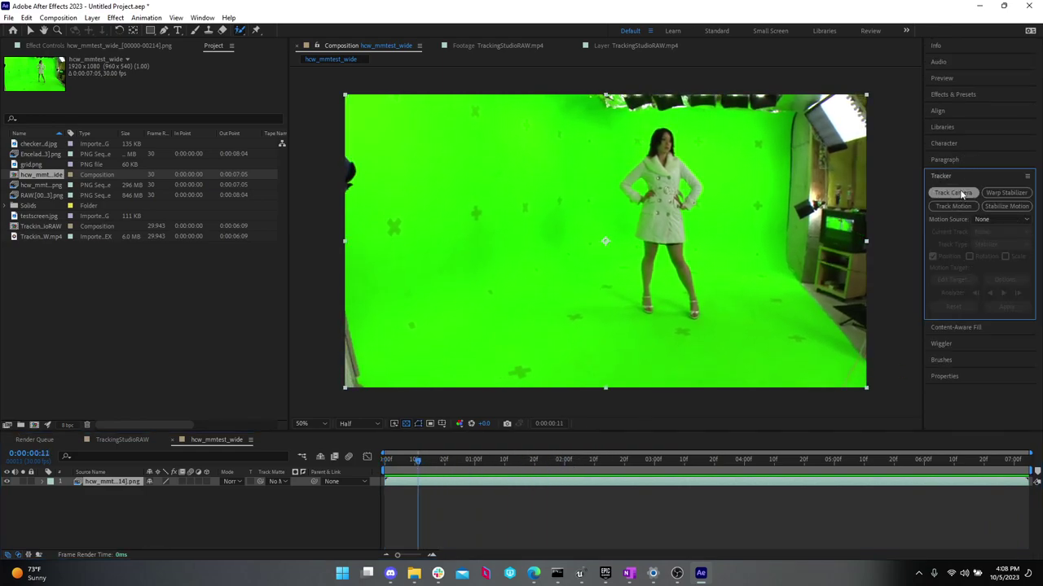
left_click(960, 193)
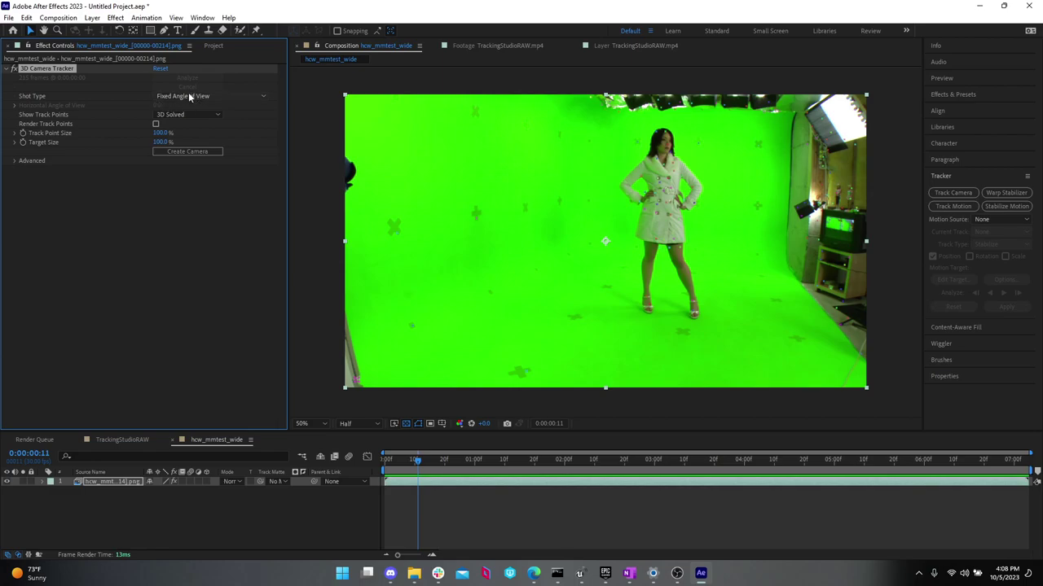
- Examine the 3D Camera Tracker's Shot Type options and its Advanced settings
left_click(235, 97)
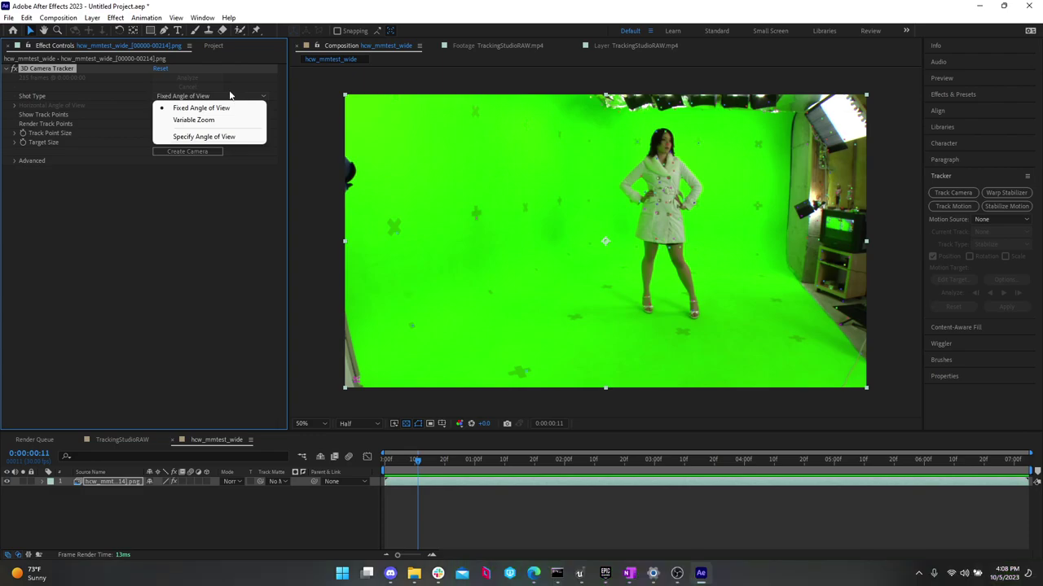
left_click(14, 161)
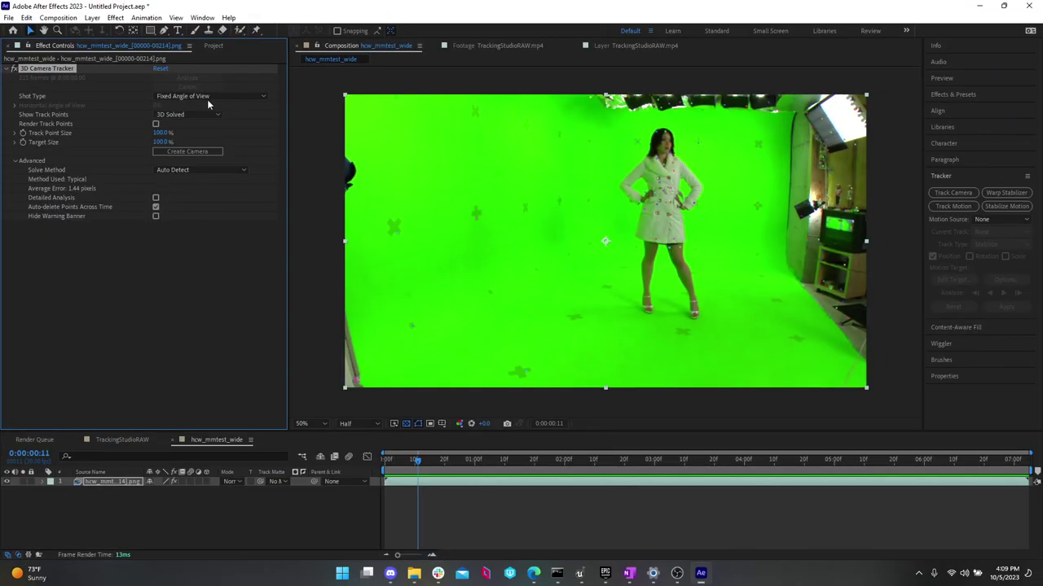
left_click(223, 94)
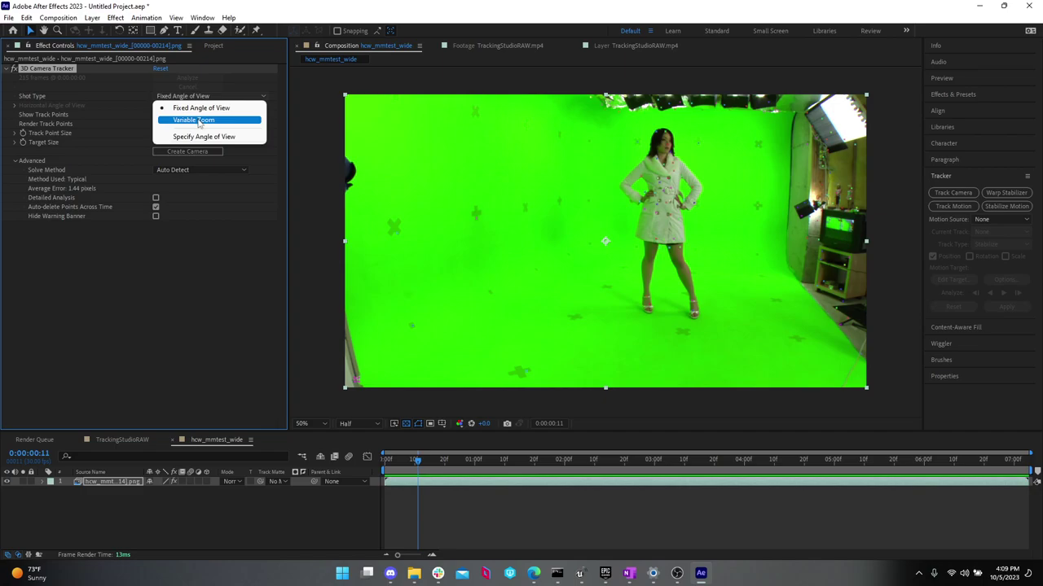
left_click(73, 244)
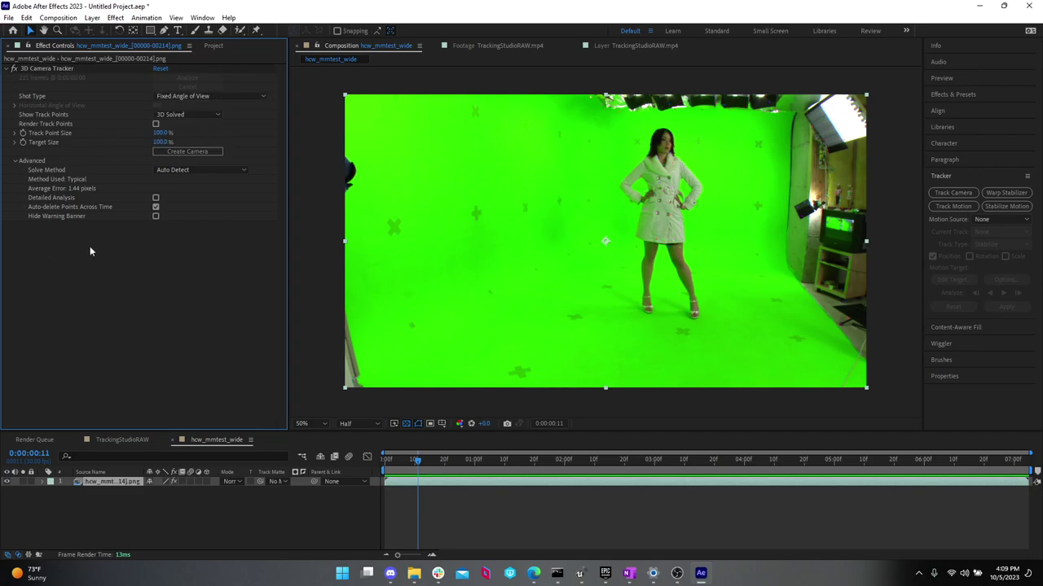
- Examine the tracker's Solve Method options, including Typical, Mostly Flat Scene and Tripod Pan, and collapse the Advanced settings
left_click(199, 173)
left_click(14, 160)
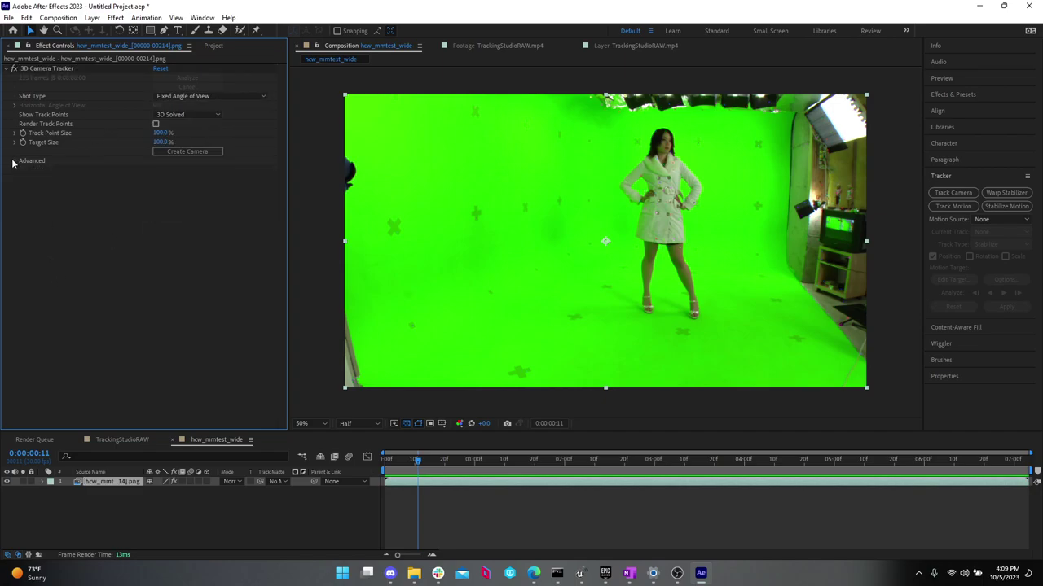
left_click(13, 161)
left_click(172, 171)
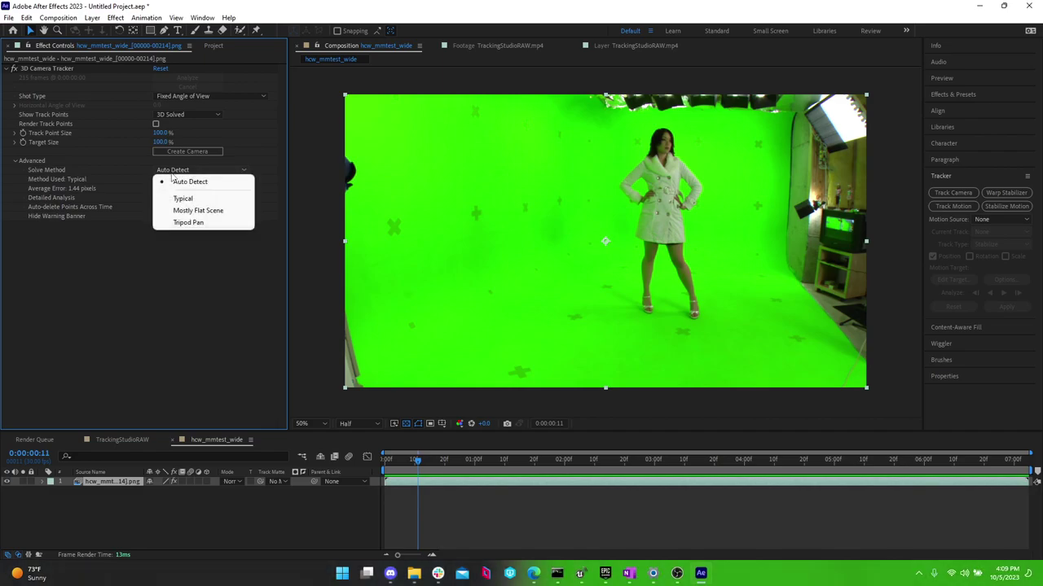
left_click(150, 281)
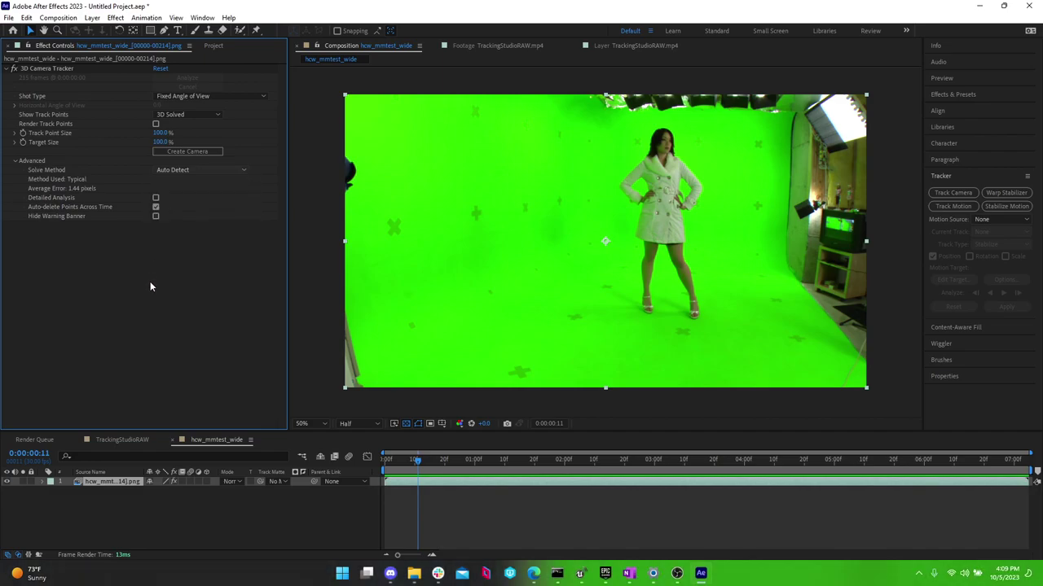
left_click(197, 169)
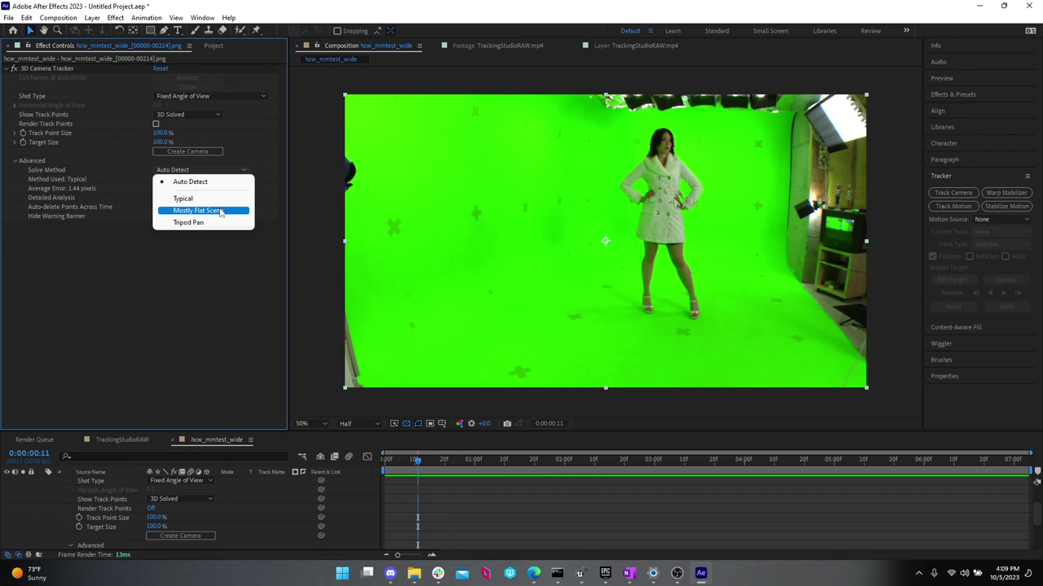
left_click(195, 286)
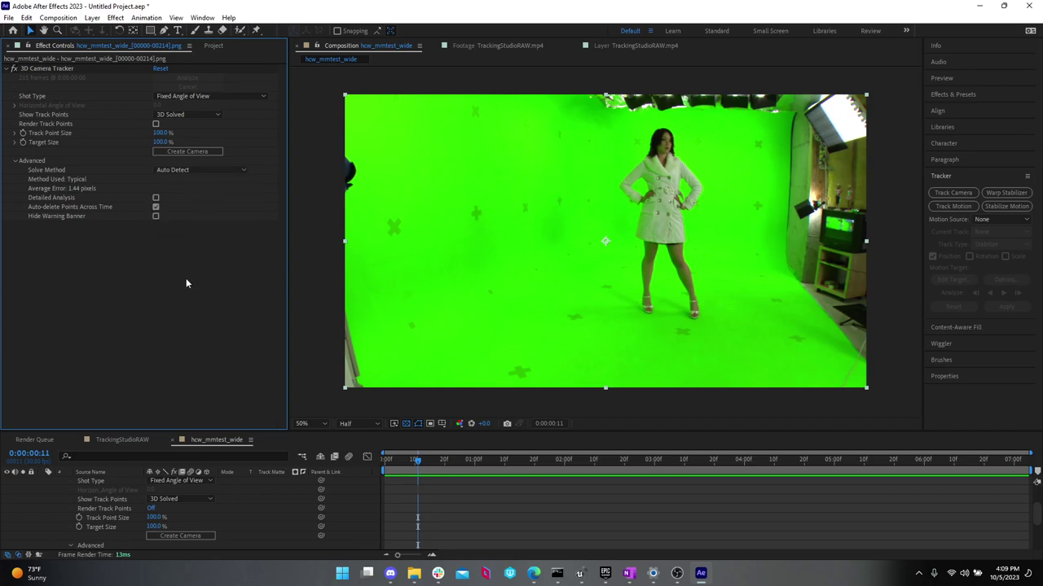
left_click(15, 162)
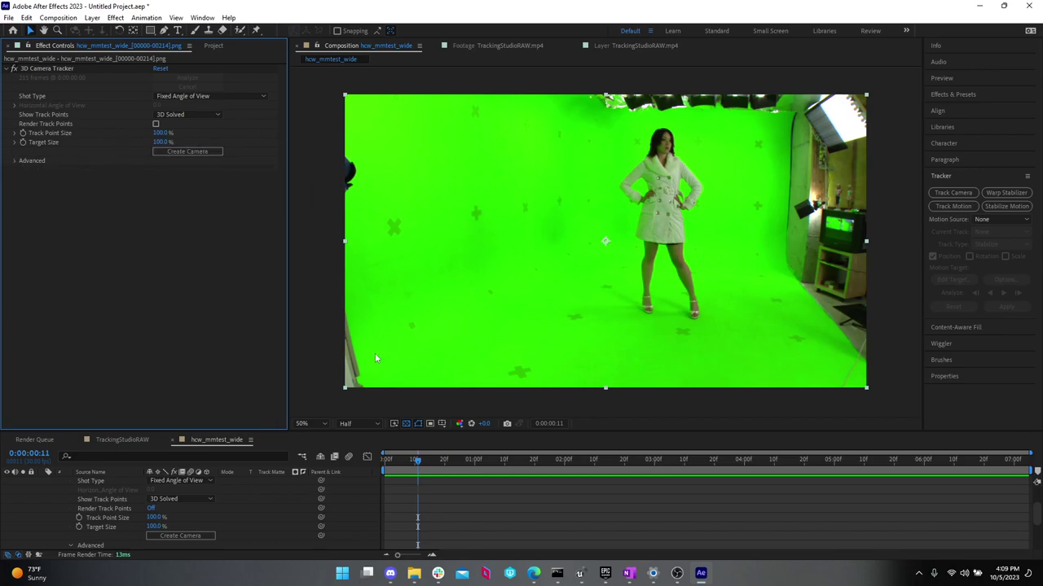
- Select the 3D Camera Tracker effect, scrub from the start to 0:00:05:03, and set Track Point Size to 227%
left_click(92, 70)
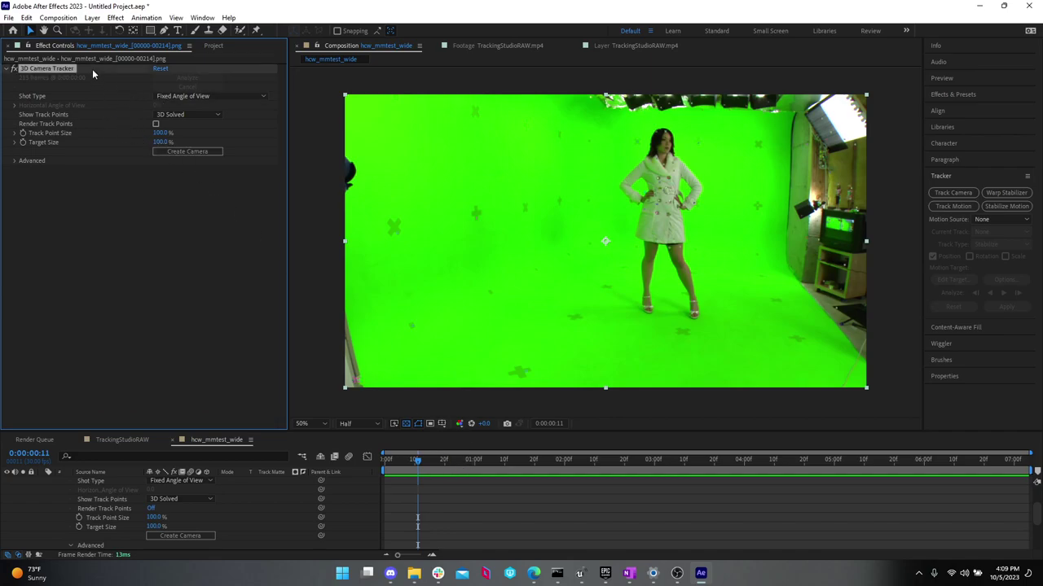
left_click(462, 471)
key("Home")
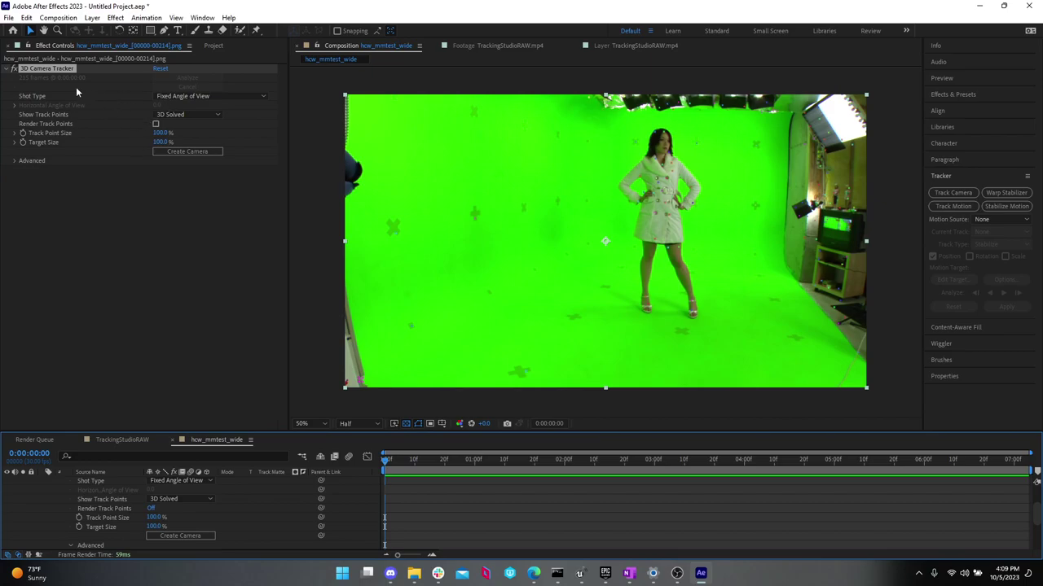
left_click_drag(451, 463, 842, 437)
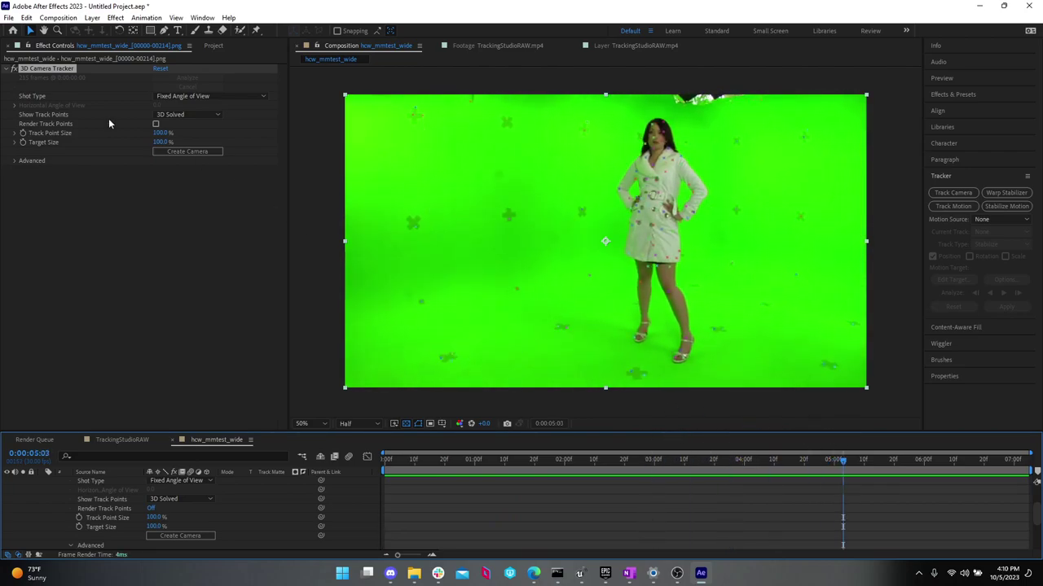
left_click(14, 133)
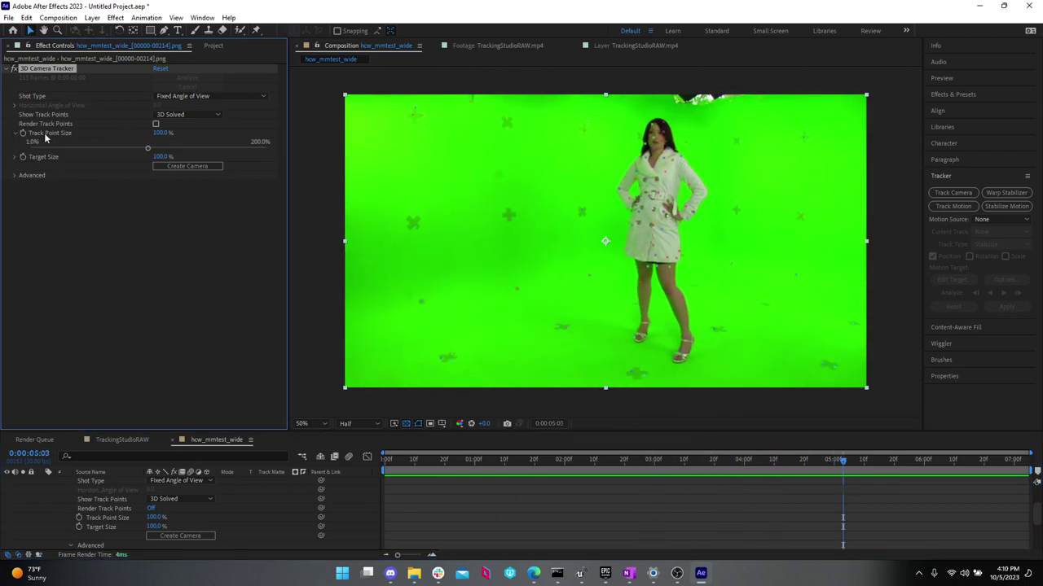
left_click_drag(161, 133, 228, 135)
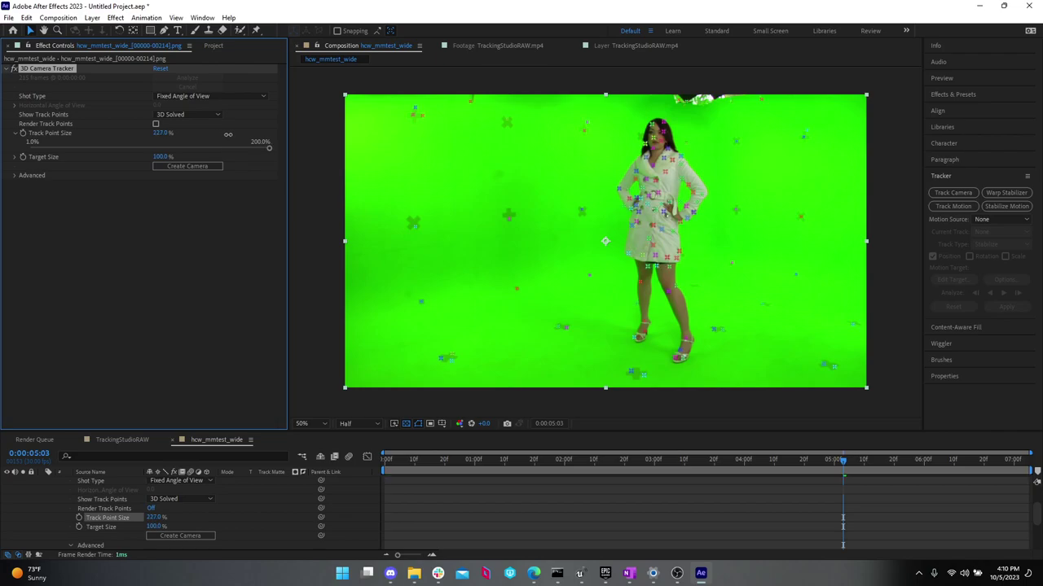
- Set the 3D Camera Tracker's track point size to 400%
left_click(163, 133)
type("300")
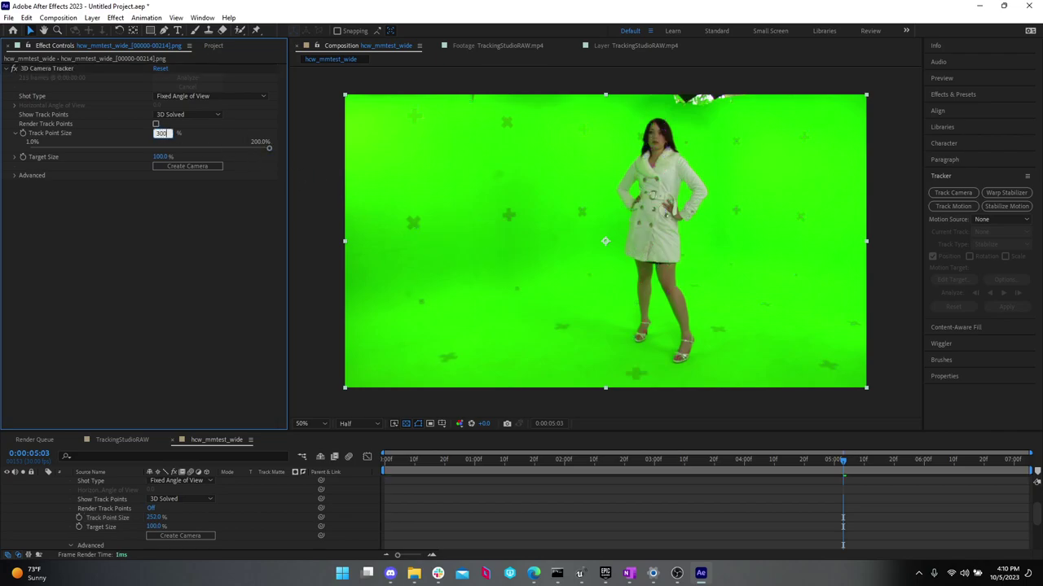
key("Return")
left_click(162, 133)
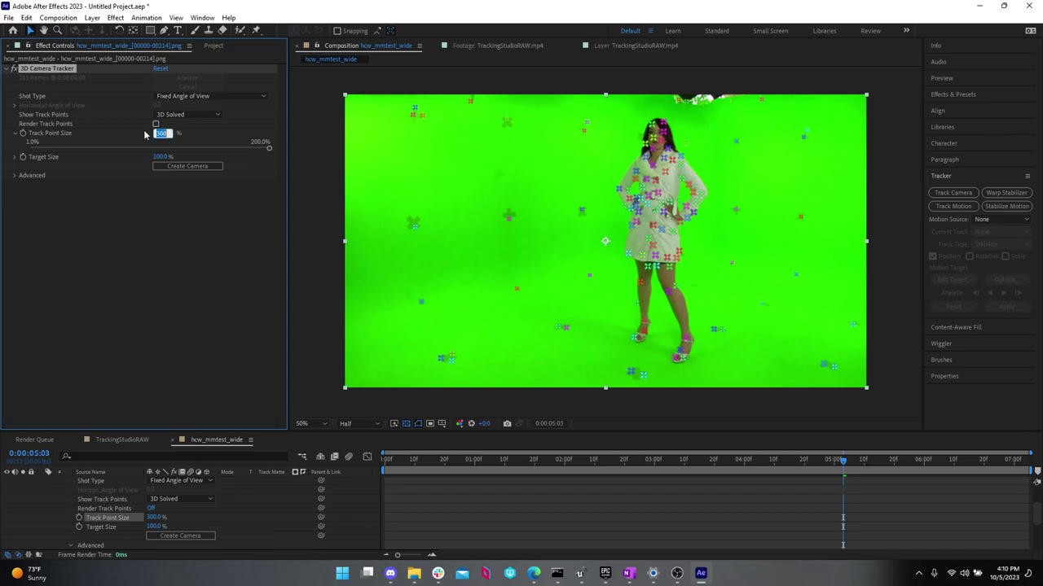
type("4")
key("Return")
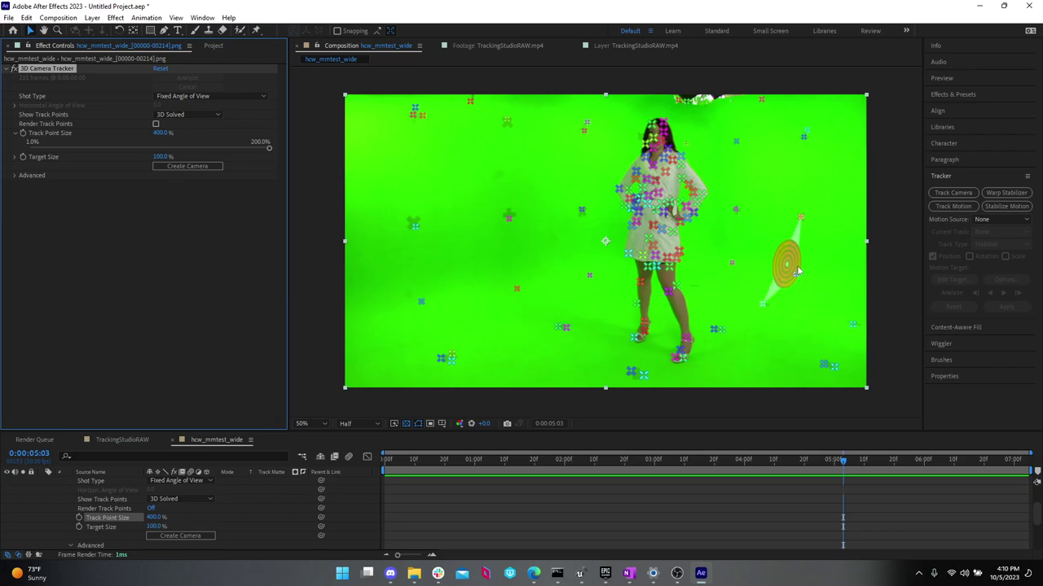
- At 0:00:05:20, select the floor-marker track points around the woman's feet and set the target size to 221%
mouse_move(437, 336)
left_mouse_down()
mouse_move(592, 298)
mouse_move(650, 294)
mouse_move(705, 316)
mouse_move(804, 321)
mouse_move(856, 339)
mouse_move(860, 372)
mouse_move(811, 391)
mouse_move(420, 386)
mouse_move(432, 338)
left_mouse_up()
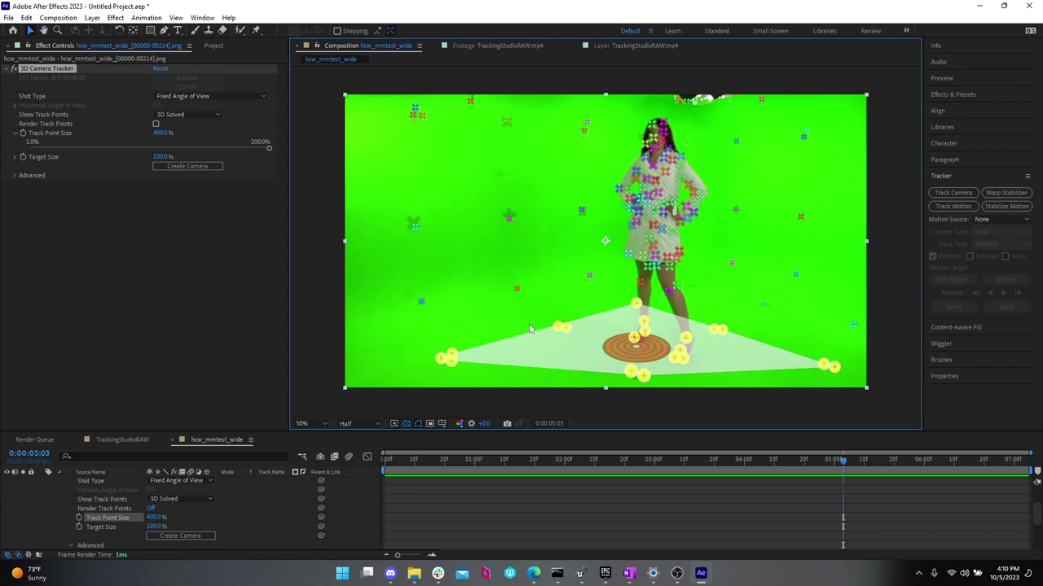
left_click(556, 321)
left_click_drag(746, 463, 894, 449)
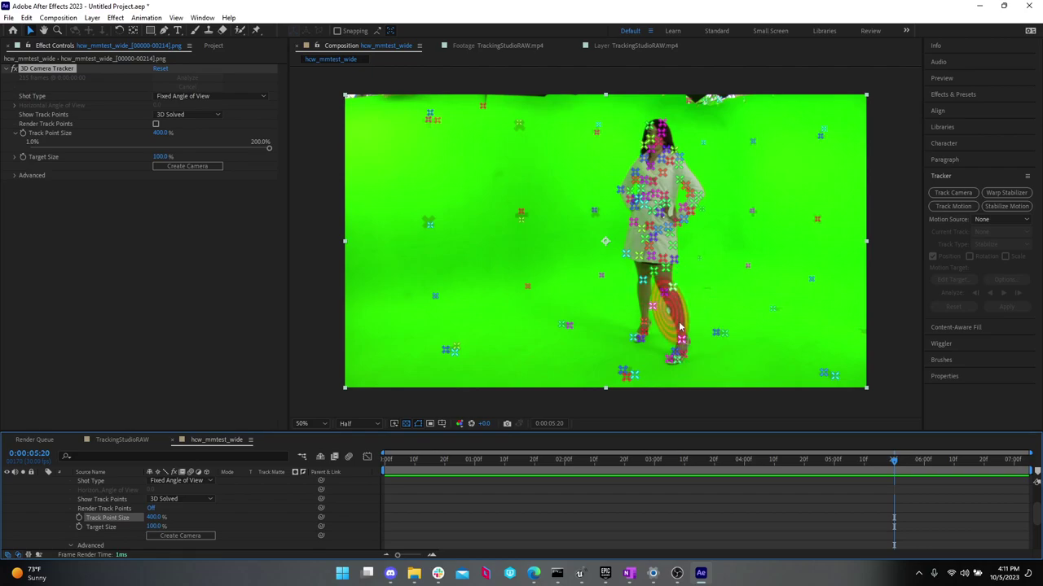
mouse_move(700, 346)
left_mouse_down()
mouse_move(742, 322)
mouse_move(753, 337)
mouse_move(747, 359)
mouse_move(716, 389)
mouse_move(673, 394)
mouse_move(569, 374)
mouse_move(534, 331)
mouse_move(566, 303)
mouse_move(675, 375)
mouse_move(691, 374)
mouse_move(698, 337)
left_mouse_up()
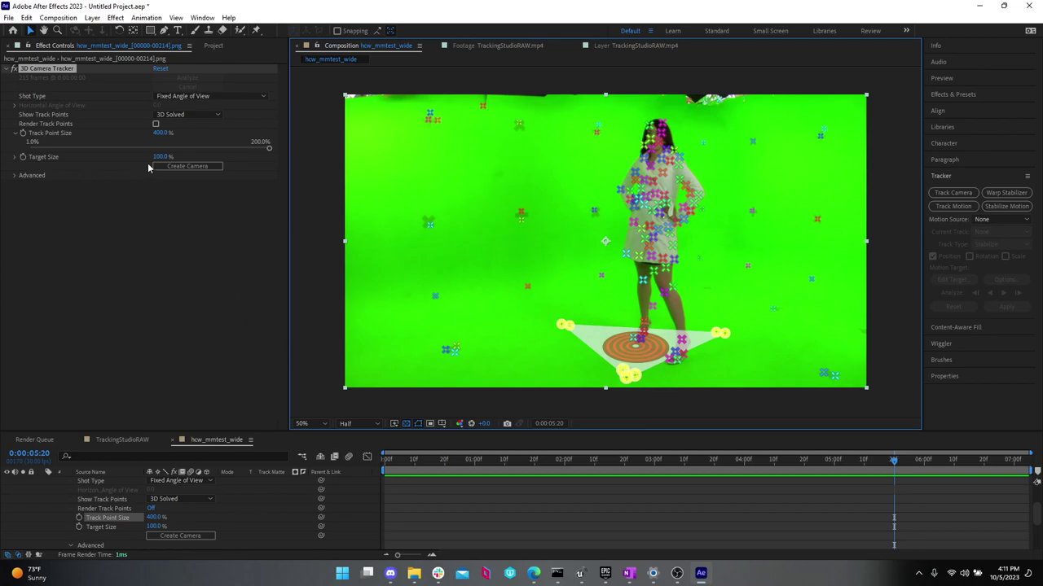
left_click_drag(160, 156, 237, 163)
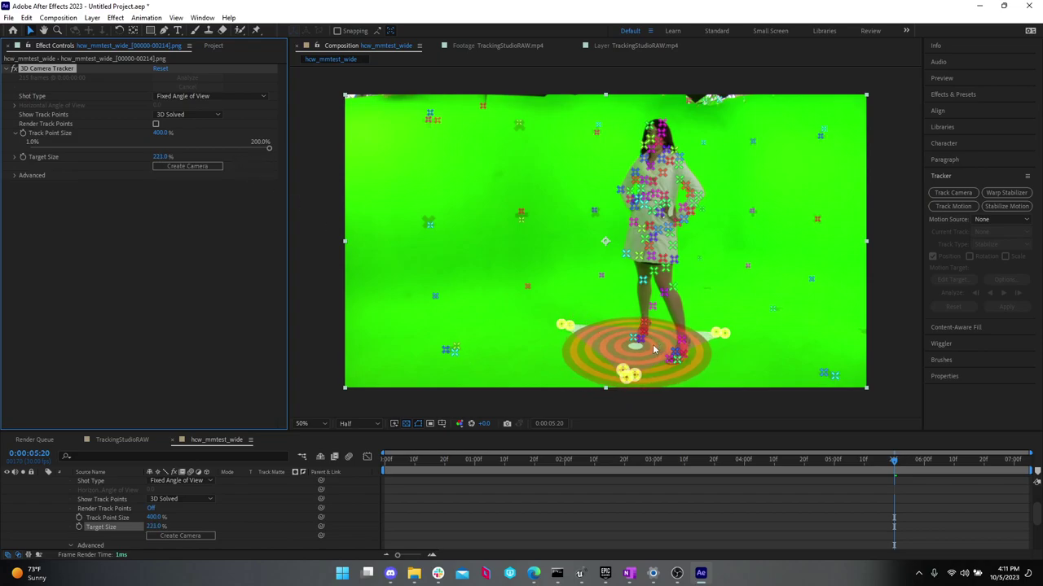
- Set the ground plane and origin from the selected floor points and create a solid and camera there
right_click(653, 350)
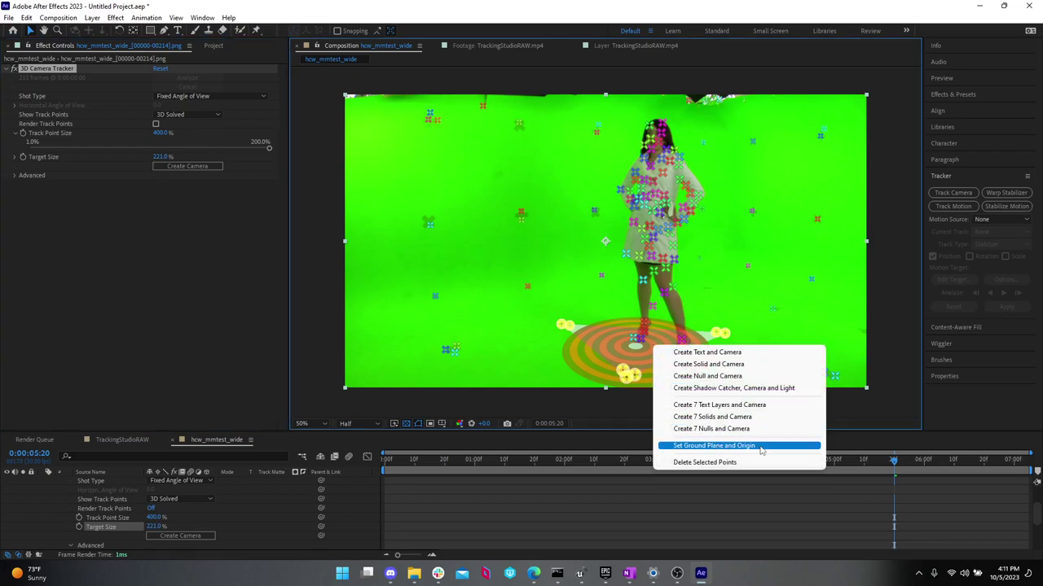
left_click(710, 446)
right_click(658, 358)
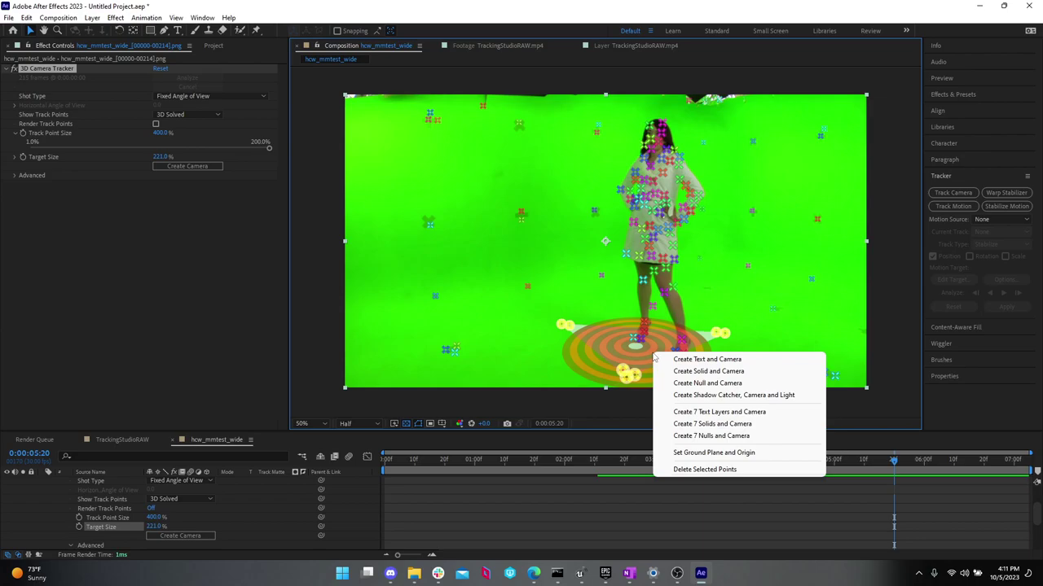
left_click(697, 372)
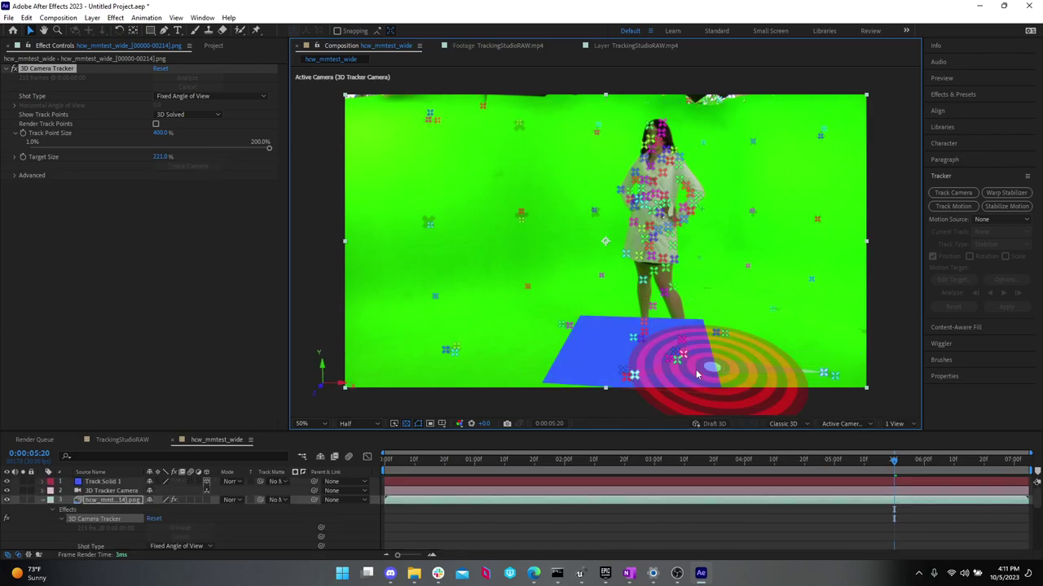
- Play the composition from the start to check how the blue solid tracks on the floor, and return to 0:00:00:00
left_click_drag(852, 461, 379, 469)
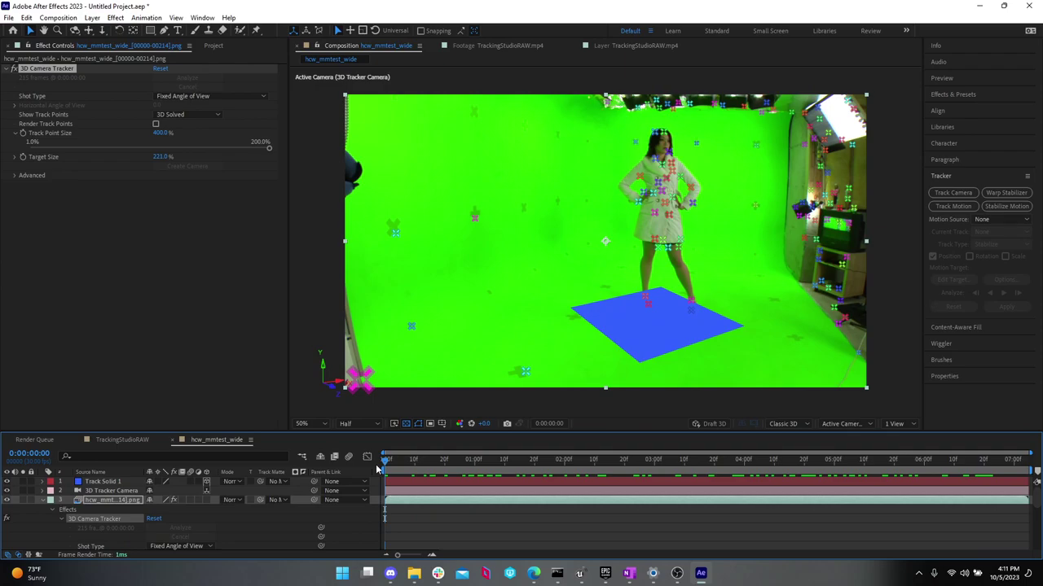
key("space")
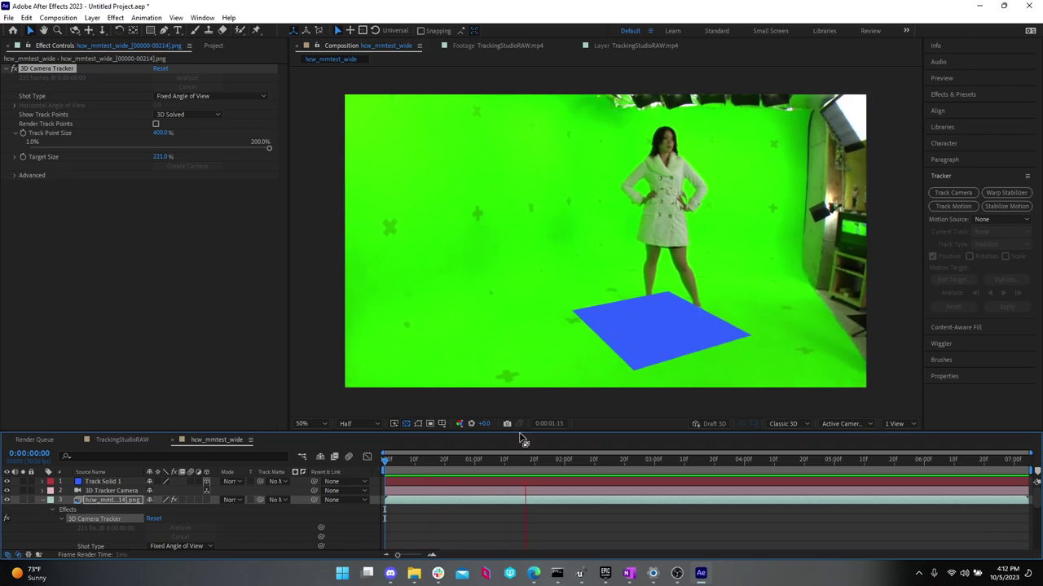
key("space")
left_click(388, 461)
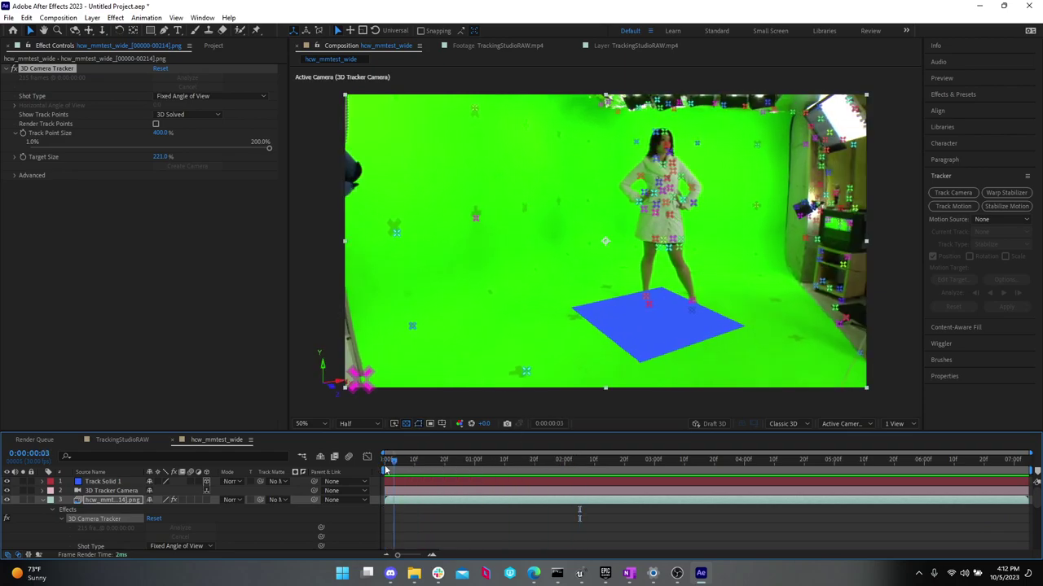
left_click_drag(387, 469, 376, 471)
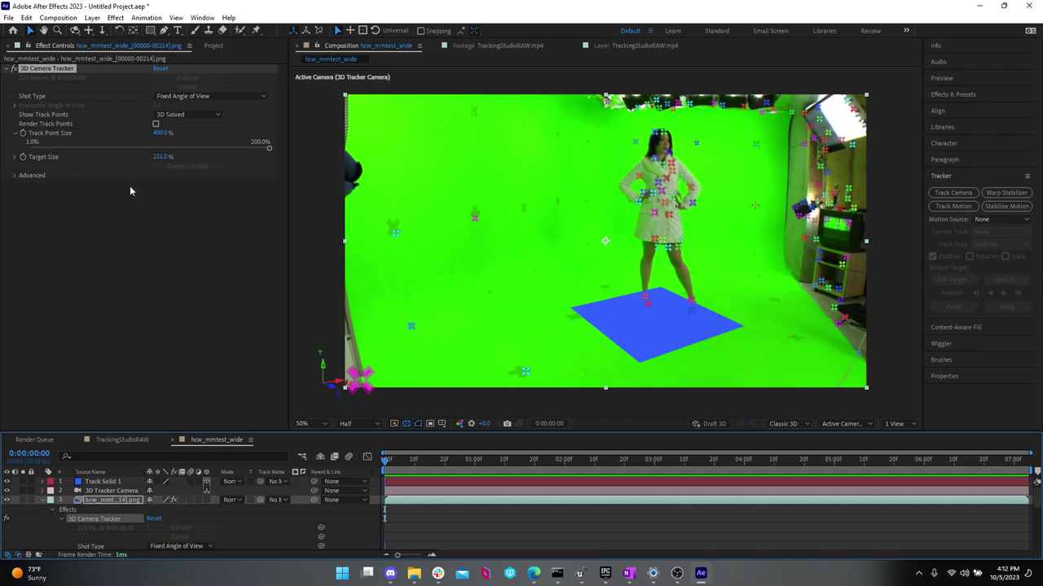
- Scale Track Solid 1 to 427.4% and rotate it flat on the floor to line up with the studio
left_click(211, 46)
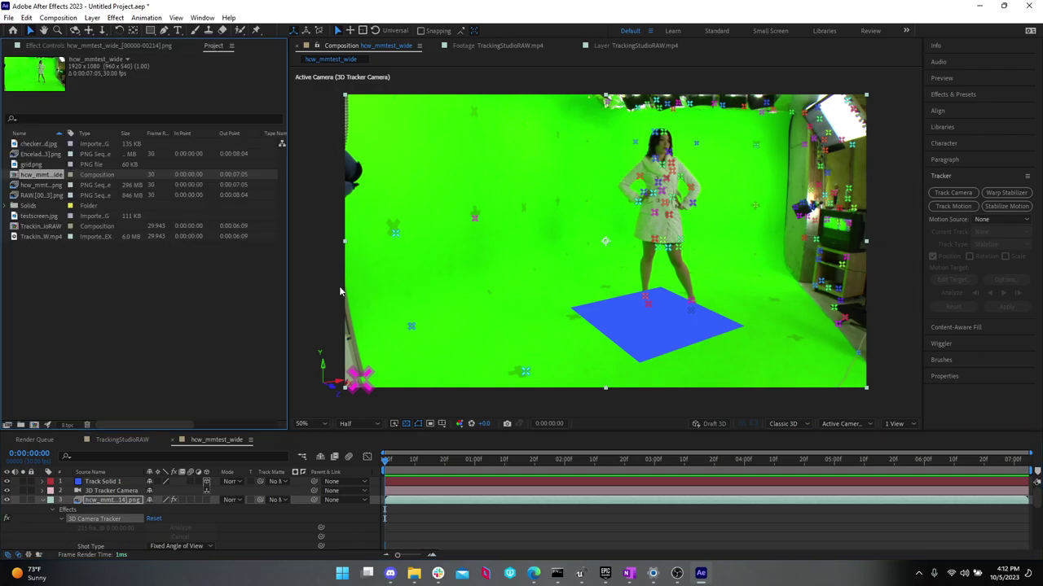
left_click(101, 481)
key("s")
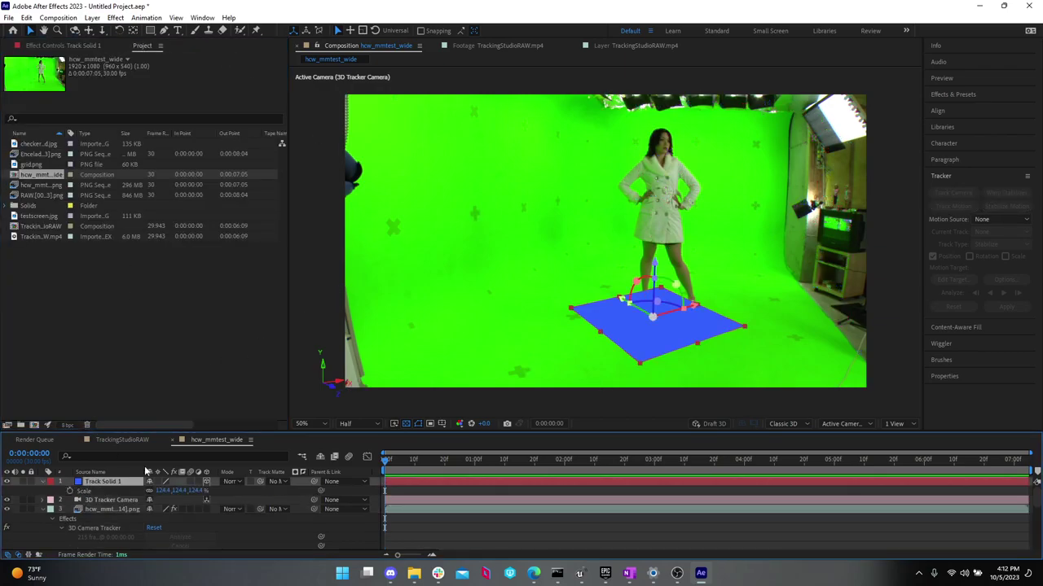
left_click_drag(175, 492, 321, 472)
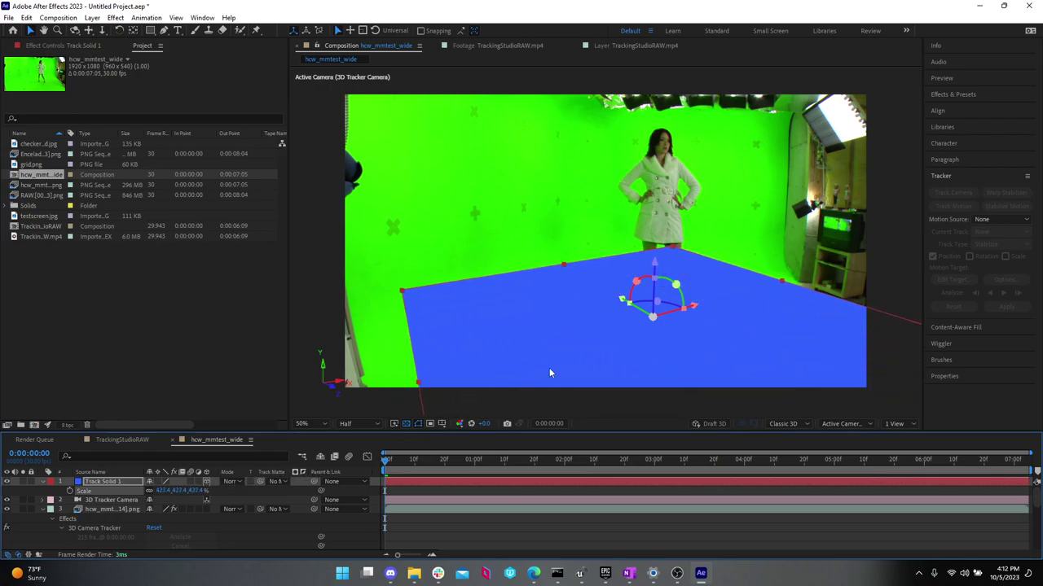
left_click_drag(657, 302, 653, 317)
left_click_drag(605, 291, 605, 295)
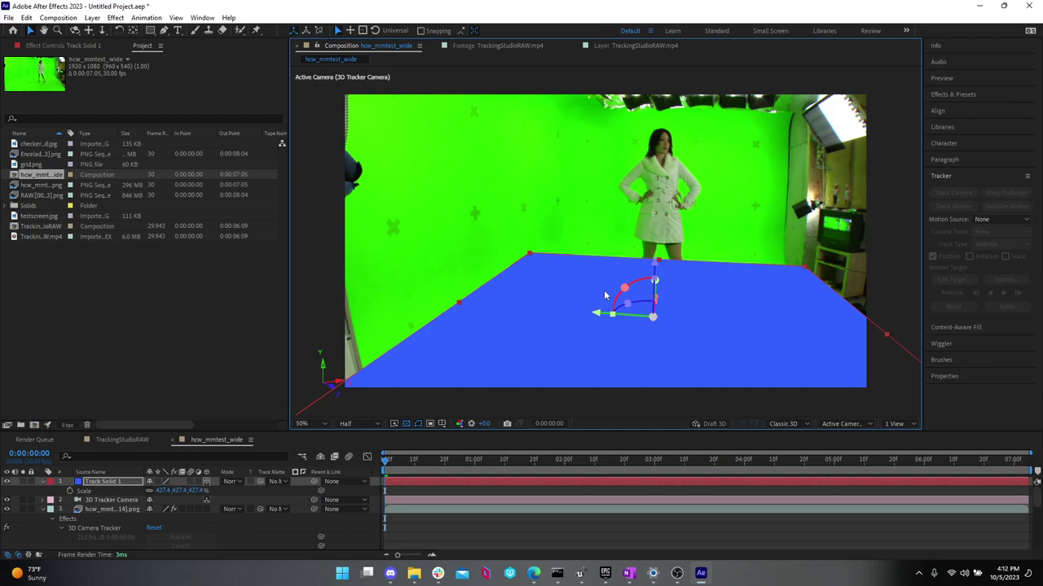
key("p")
- Replace the source of Track Solid 1 with checkerboard.jpg from the project files
left_click(52, 145)
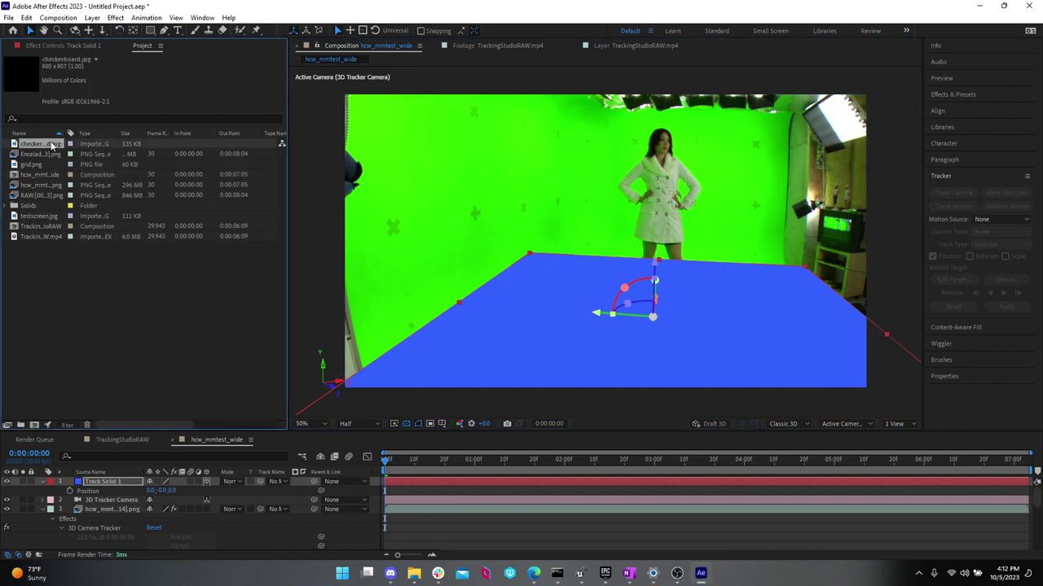
left_click(33, 156)
left_click(30, 166)
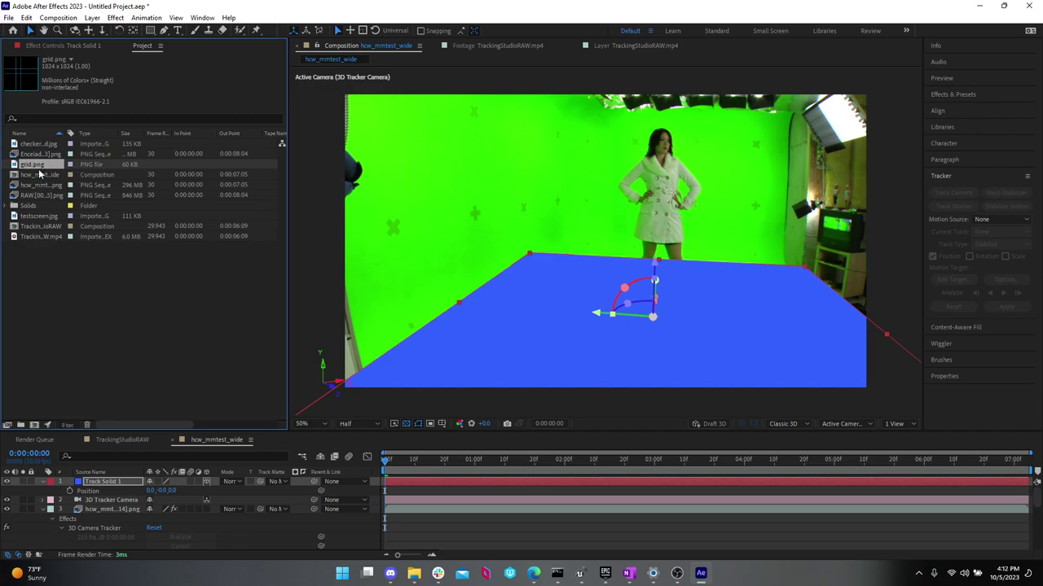
left_click(38, 145)
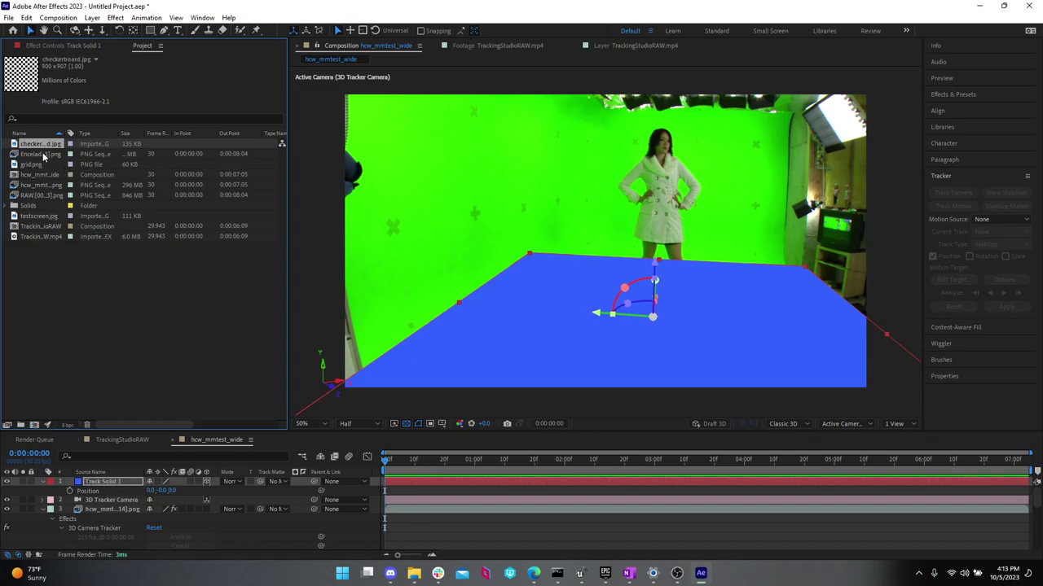
left_click_drag(47, 144, 120, 484)
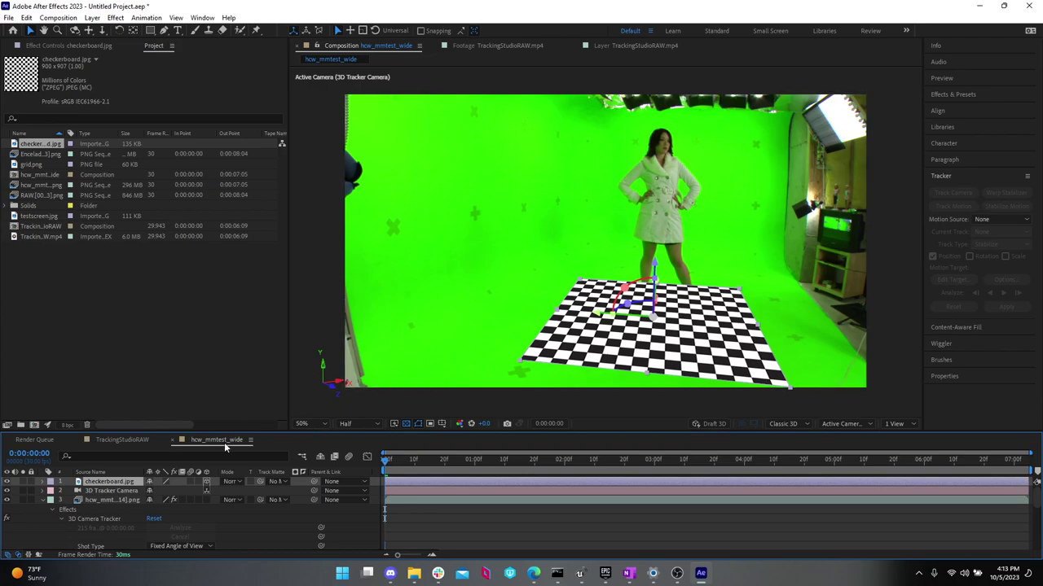
- Scale up the checkerboard layer to cover the studio floor and lower its opacity to 23%
key("s")
left_click_drag(185, 490, 368, 477)
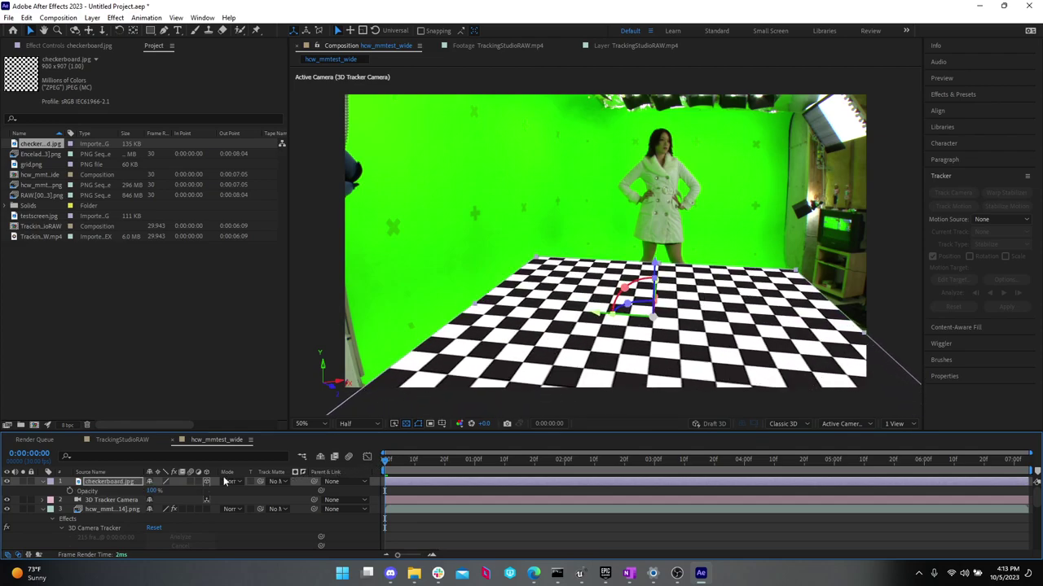
key("t")
left_click_drag(153, 491, 112, 491)
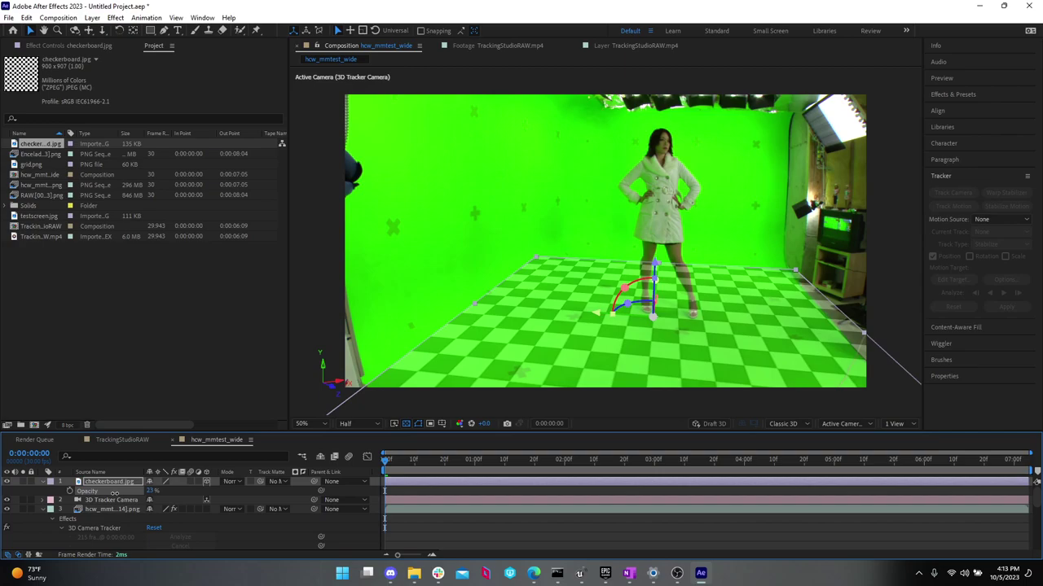
- Play the composition to check how the checkerboard sticks to the floor, and return to 0:00:00:00
left_click_drag(429, 462, 404, 414)
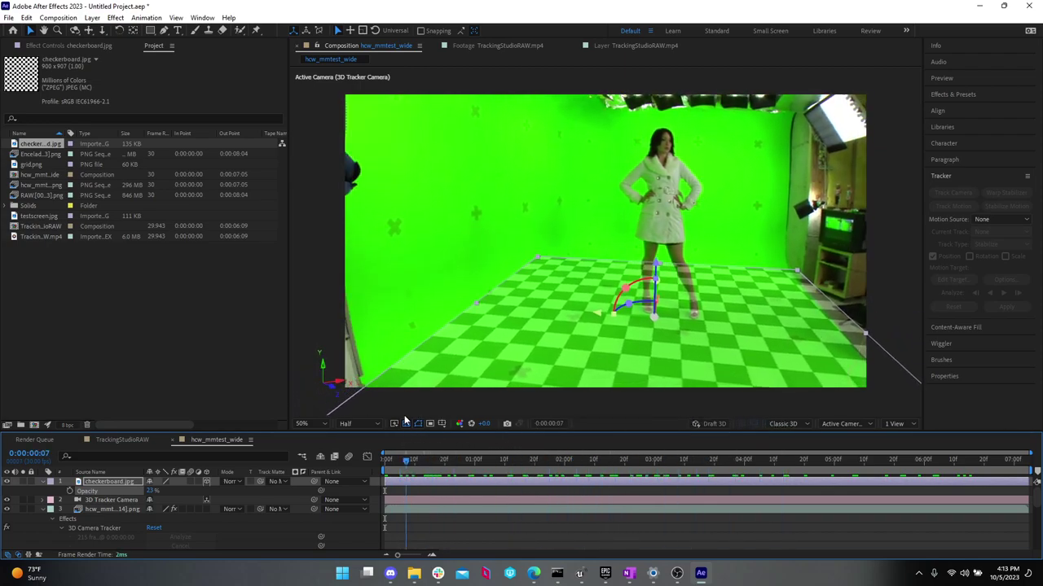
key("space")
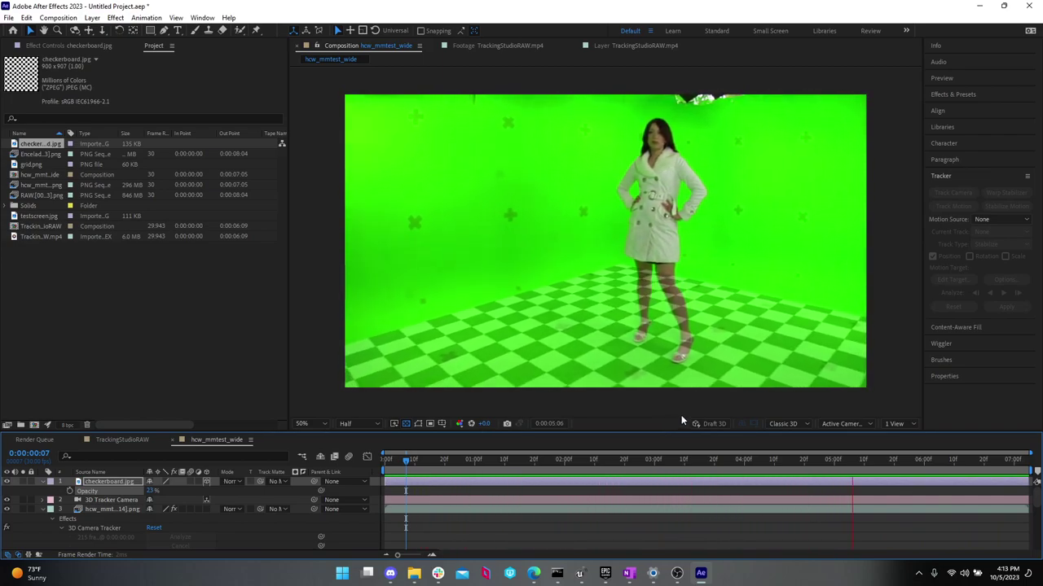
key("space")
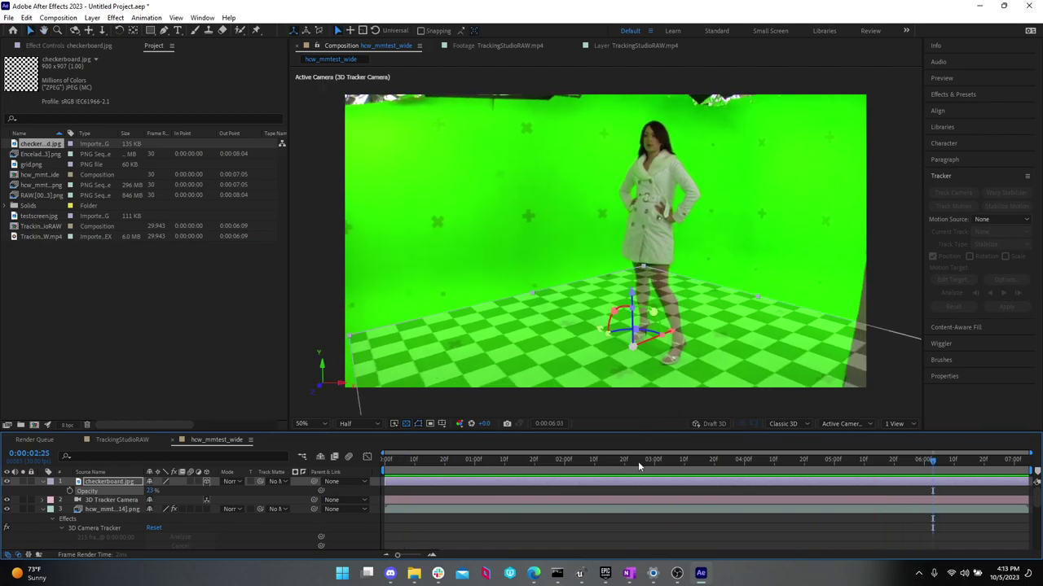
left_click_drag(638, 461, 349, 469)
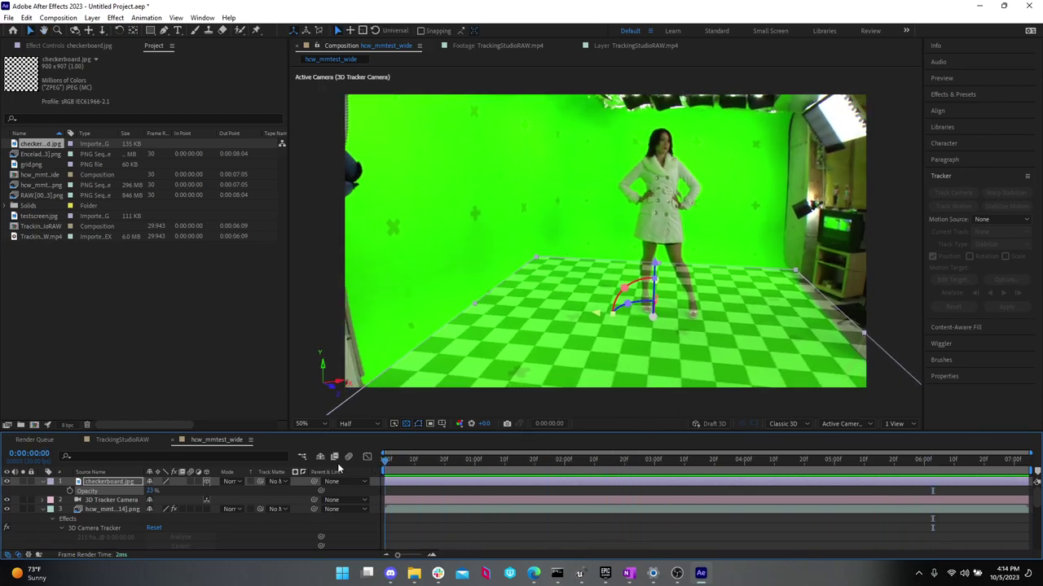
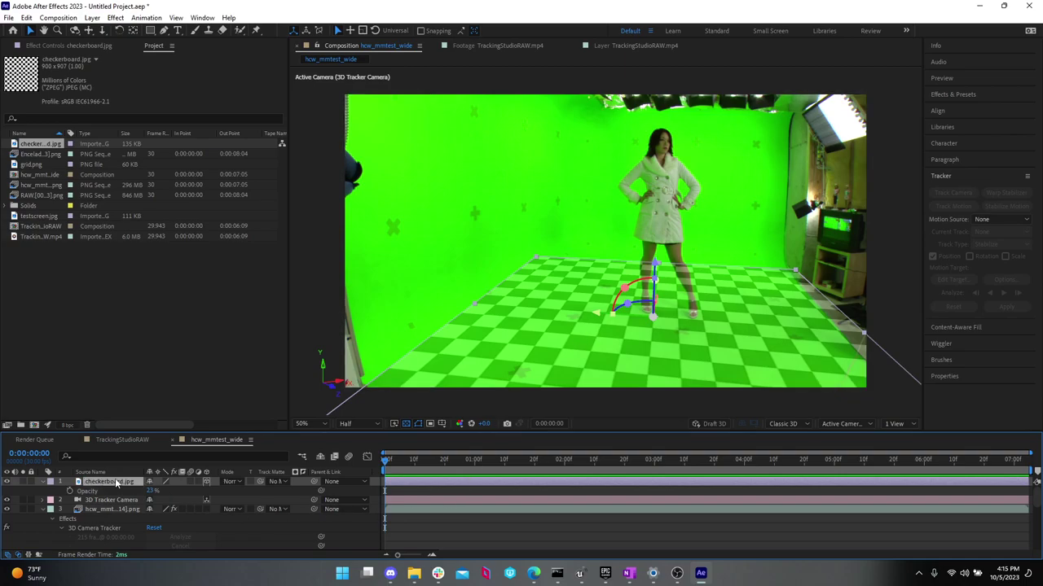
- At 0:00:04:17, draw a four-point Pen mask on the checkerboard layer between the floor markers around the woman's feet, and scrub back to 0:00:02:06
key("p")
left_click_drag(386, 459, 796, 495)
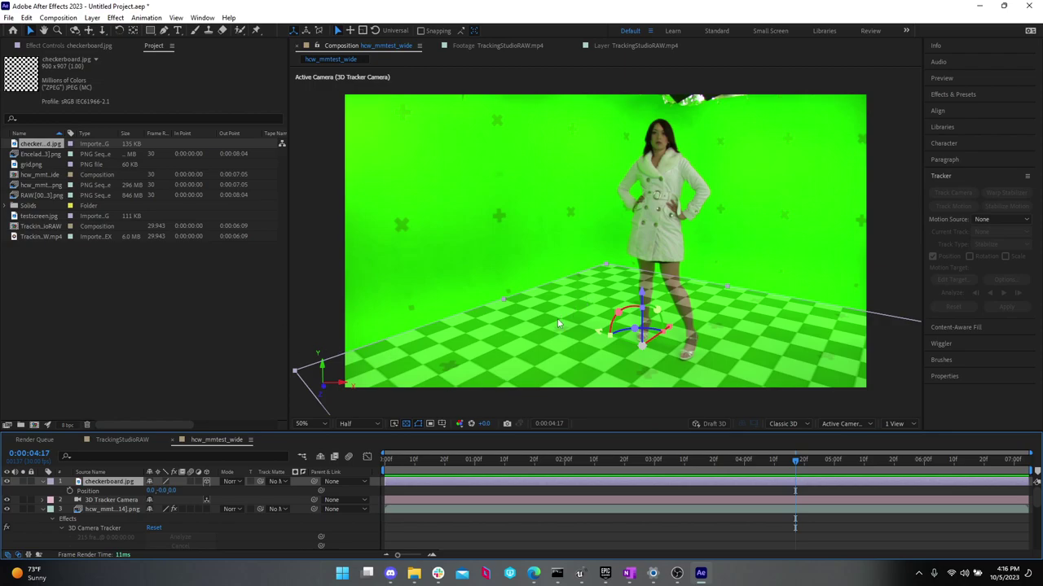
left_click(163, 33)
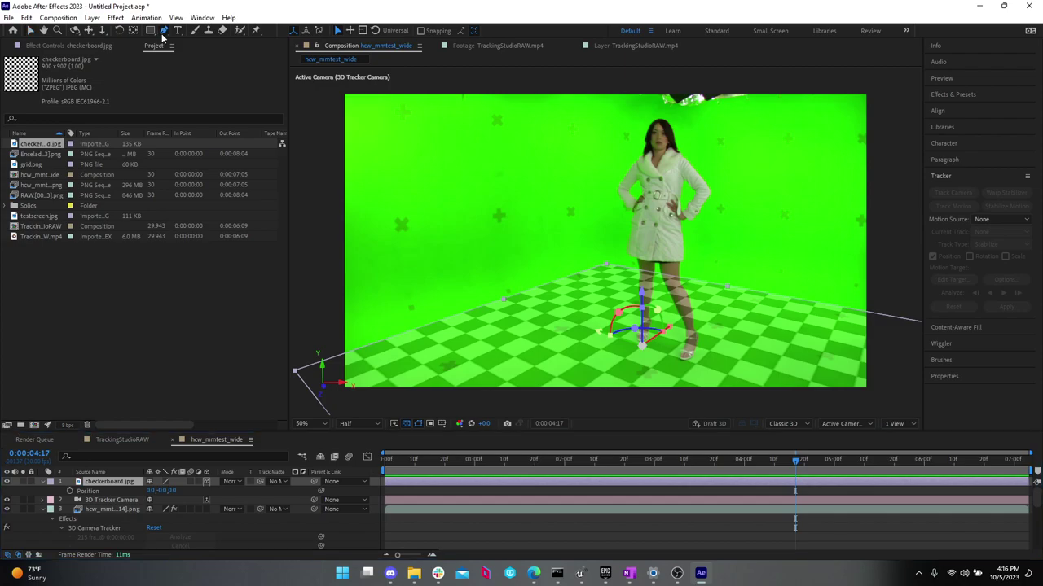
left_click(560, 330)
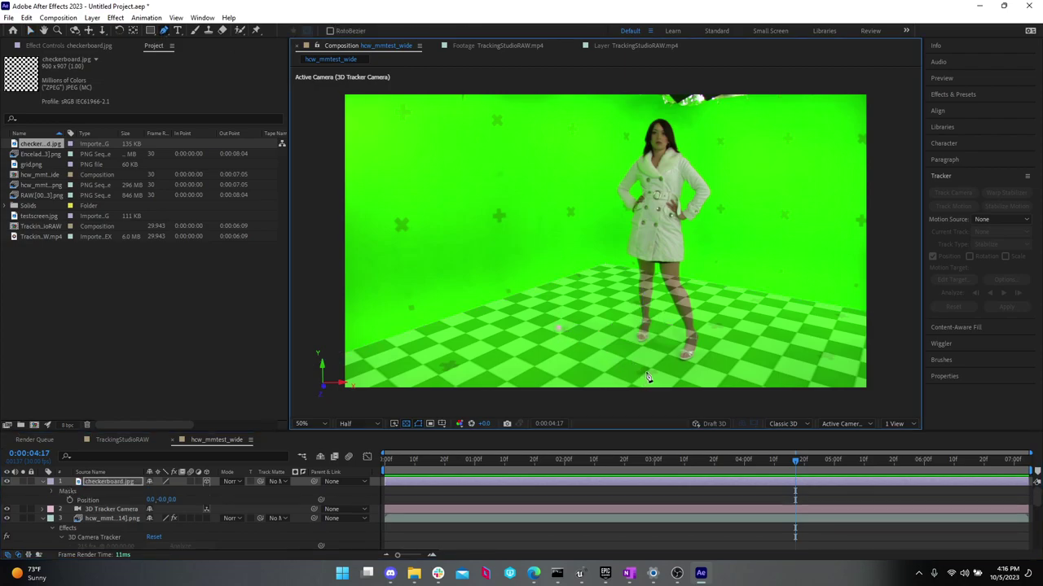
left_click(646, 372)
left_click(714, 326)
left_click(637, 305)
left_click(560, 329)
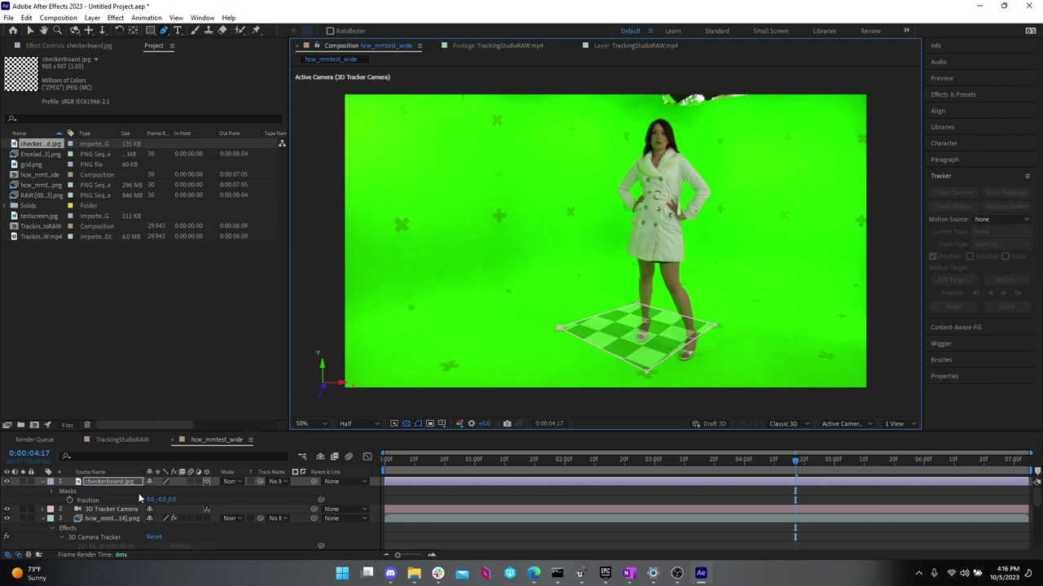
left_click_drag(606, 469, 578, 462)
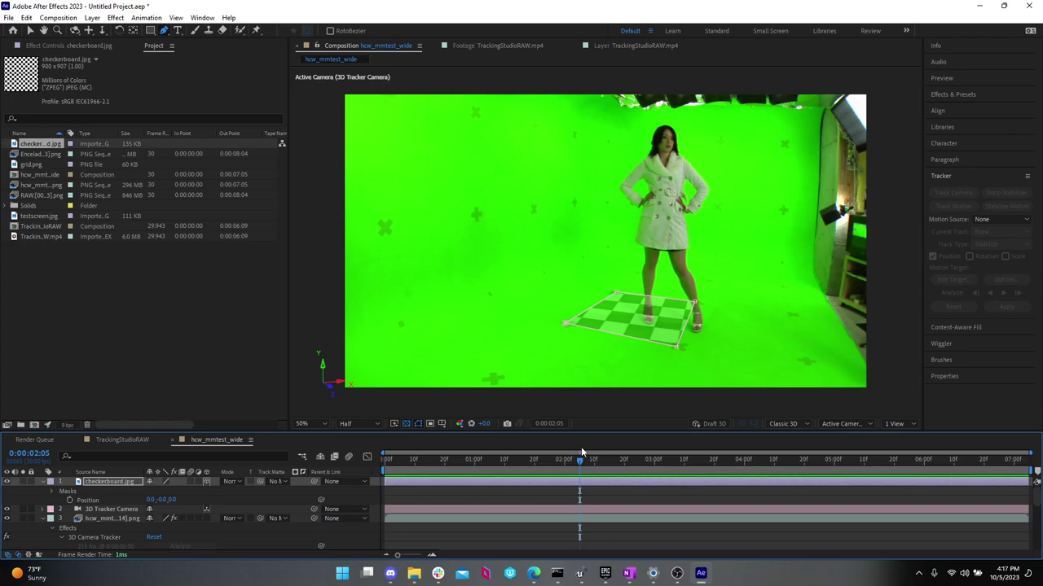
mouse_move(579, 460)
left_mouse_down()
mouse_move(411, 466)
mouse_move(937, 466)
mouse_move(519, 455)
mouse_move(592, 456)
mouse_move(583, 459)
left_mouse_up()
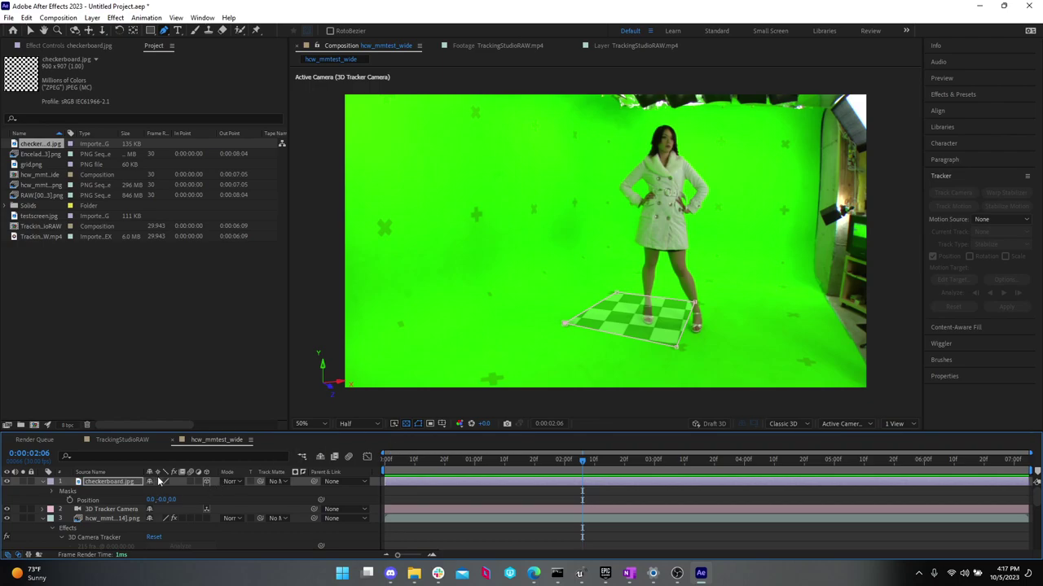
- Set the mode of Mask 1 on the checkerboard layer to None and return to 0:00:00:00
key("m")
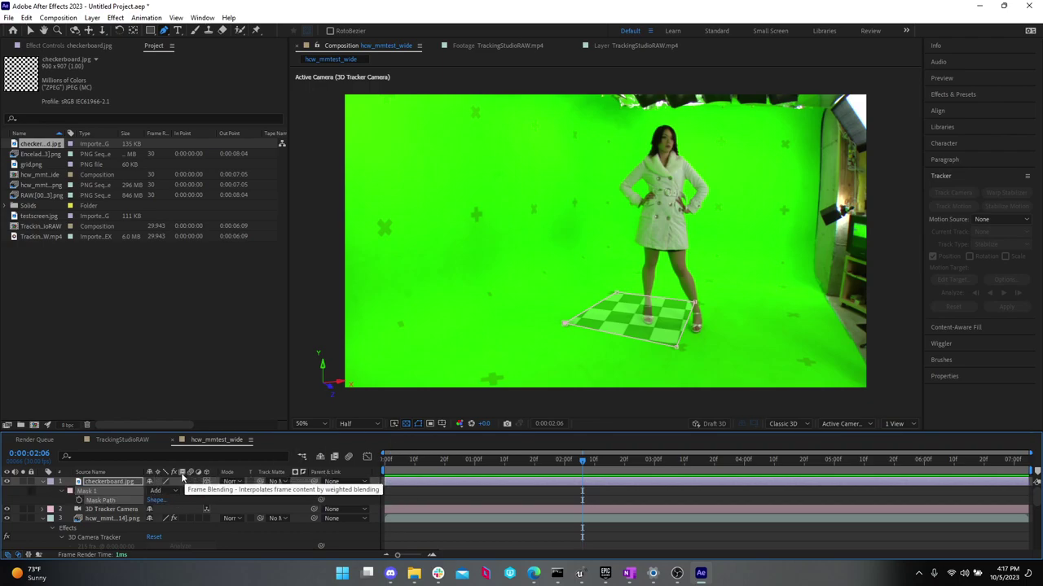
left_click(177, 494)
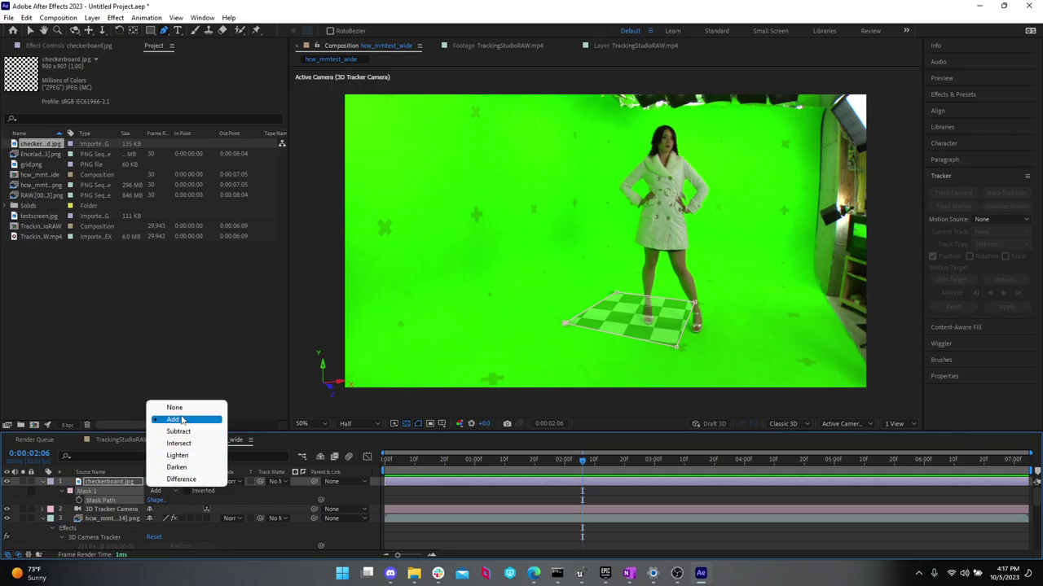
left_click(167, 407)
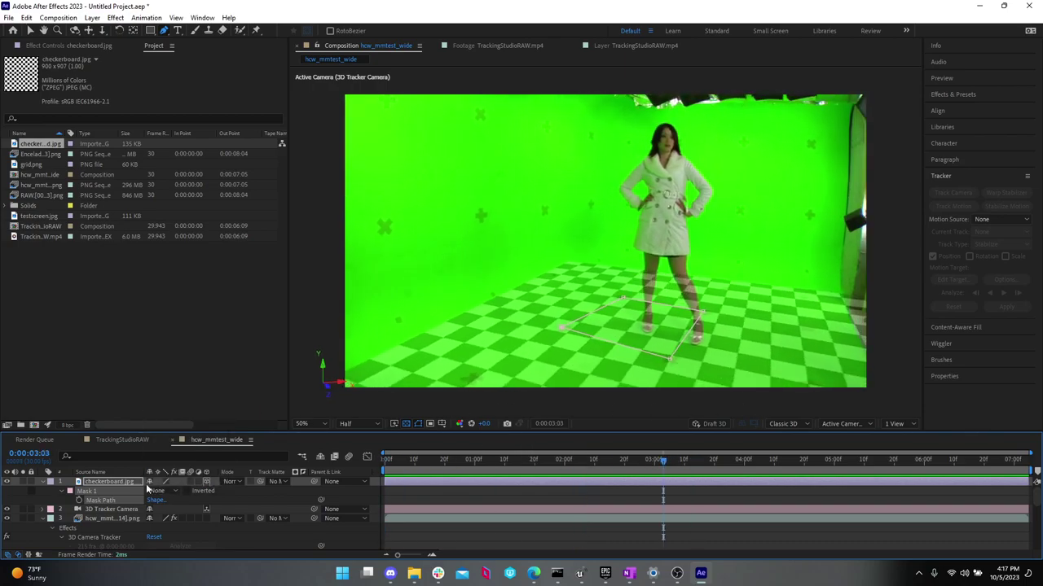
left_click_drag(562, 460, 308, 485)
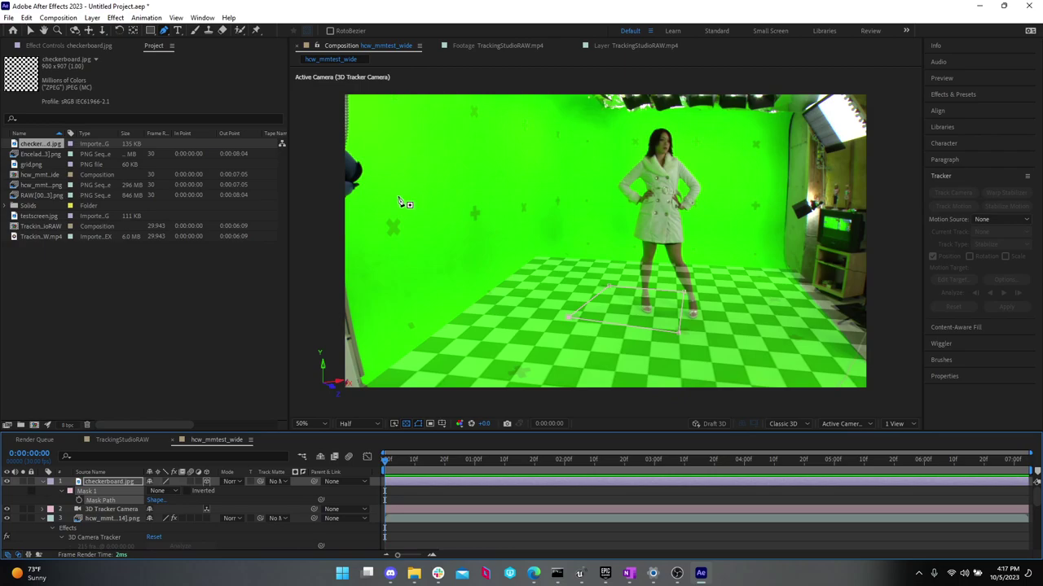
- Duplicate the checkerboard layer, stand the copy upright along the studio's left wall, and scrub the timeline to check how it sticks
left_click(147, 491)
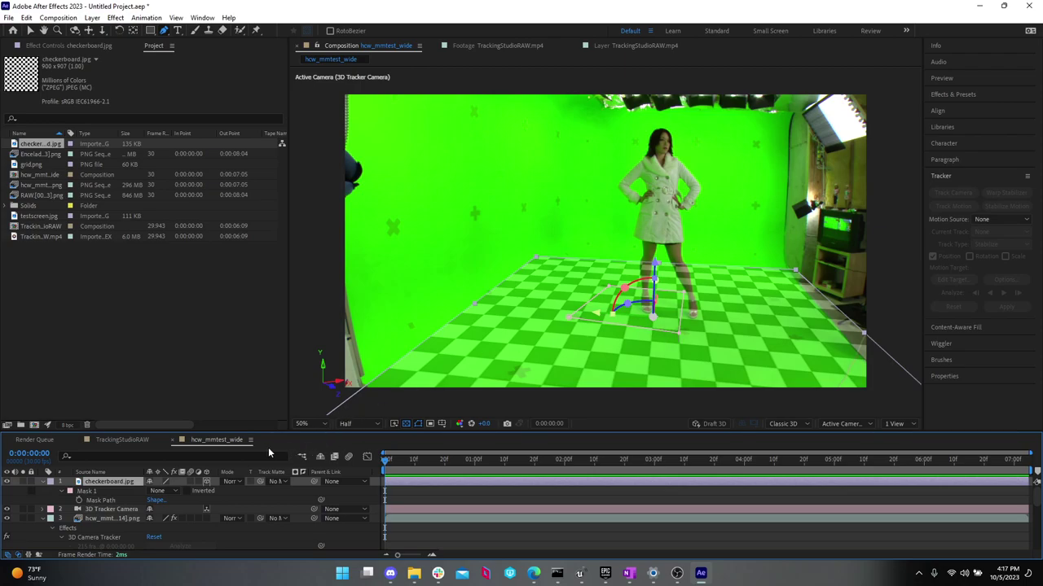
key("ctrl+d")
left_click(376, 509)
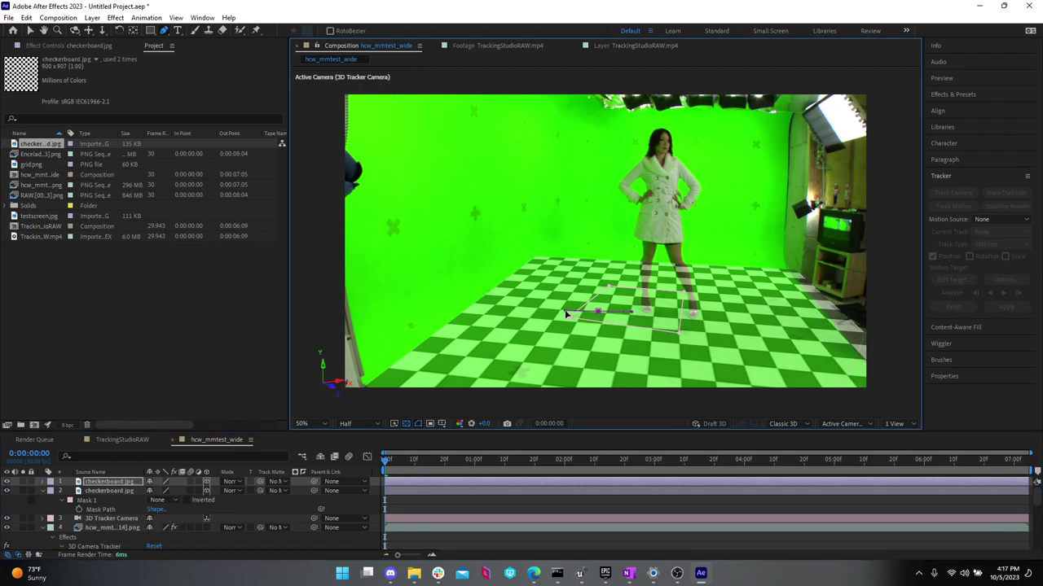
left_click(595, 332)
key("v")
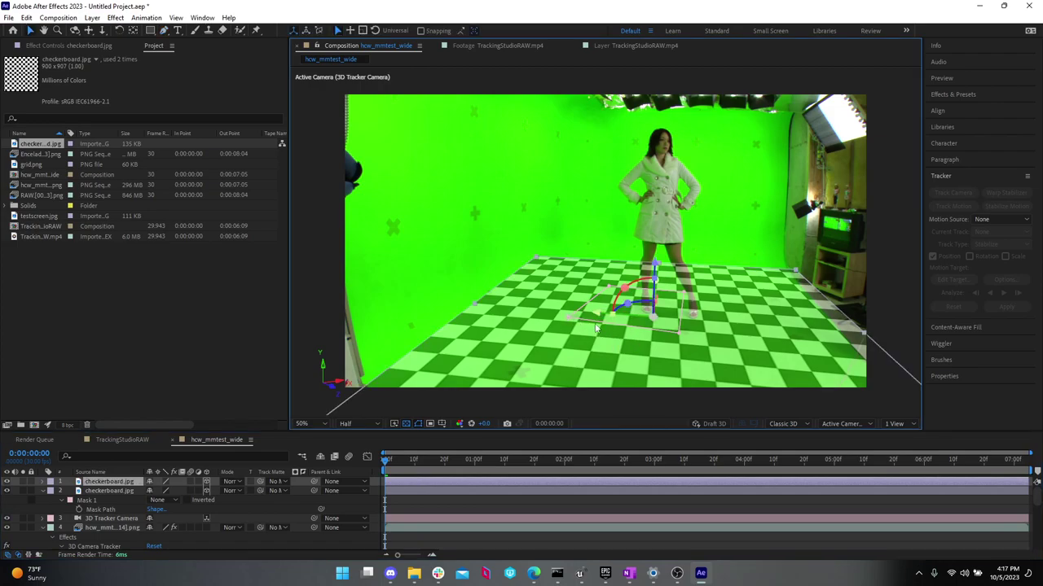
left_click_drag(593, 315, 399, 305)
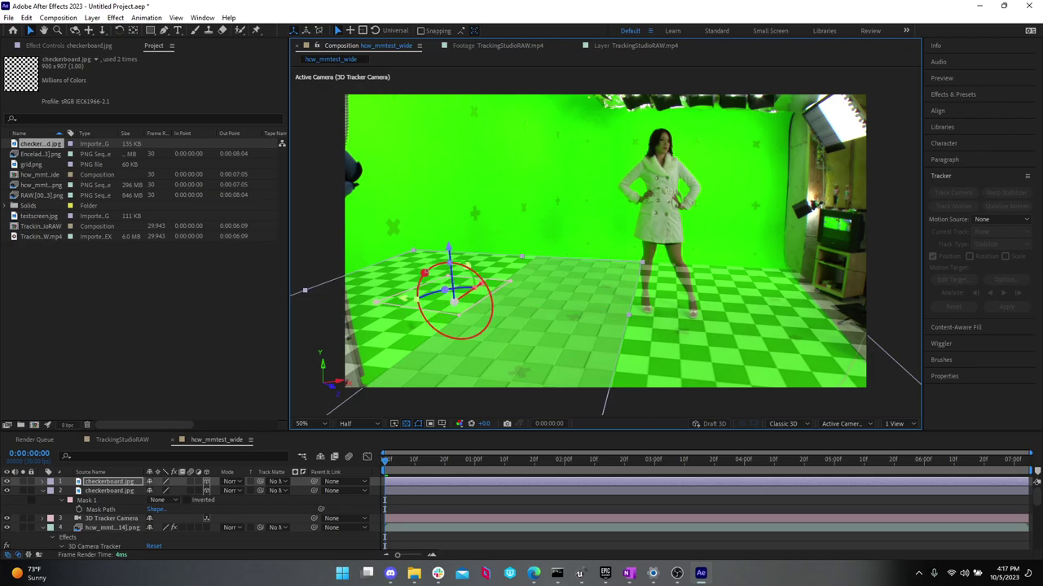
left_click_drag(424, 273, 477, 71)
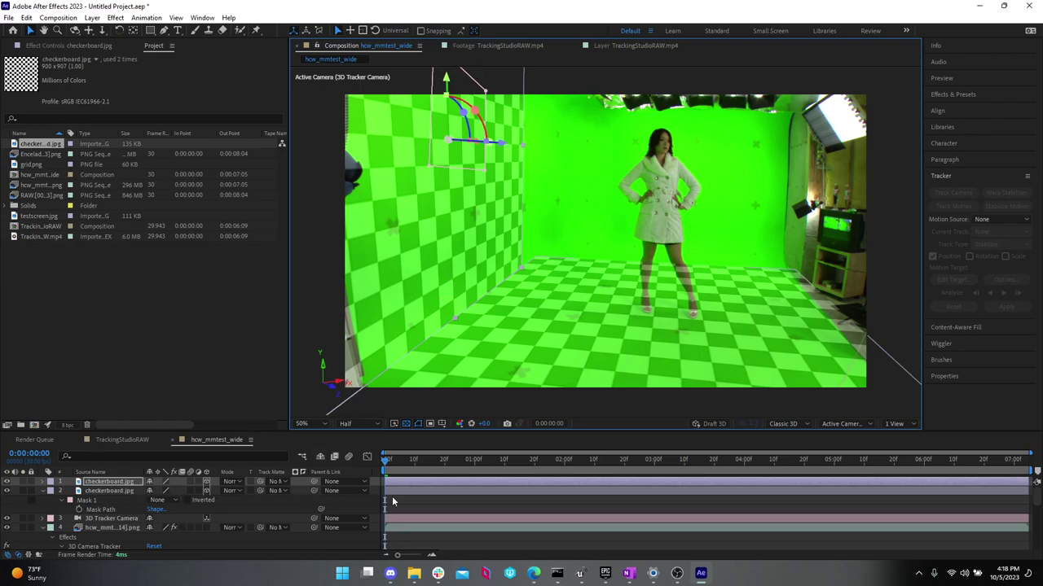
left_click_drag(414, 461, 660, 458)
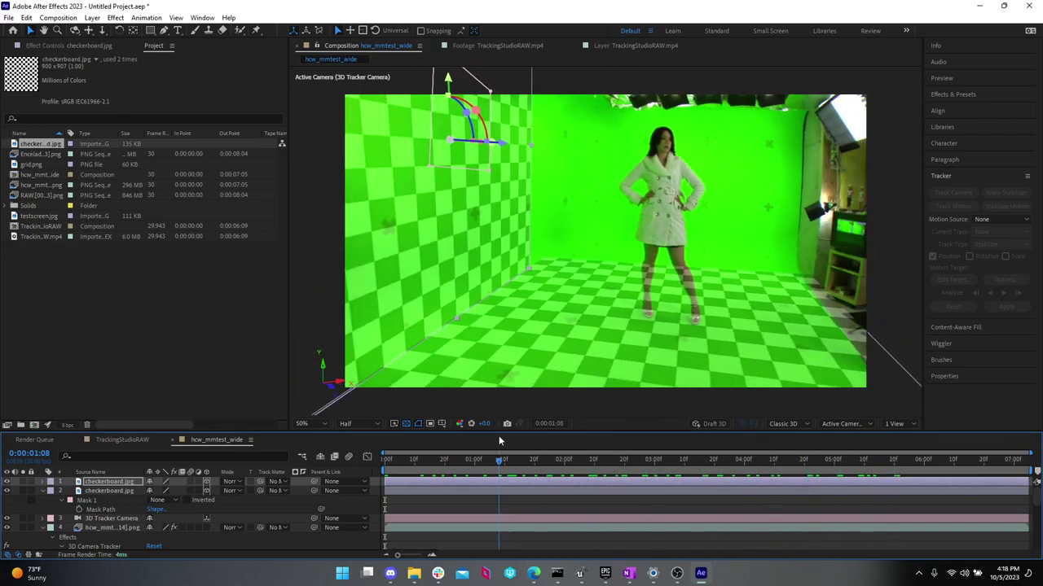
left_click_drag(730, 446, 385, 414)
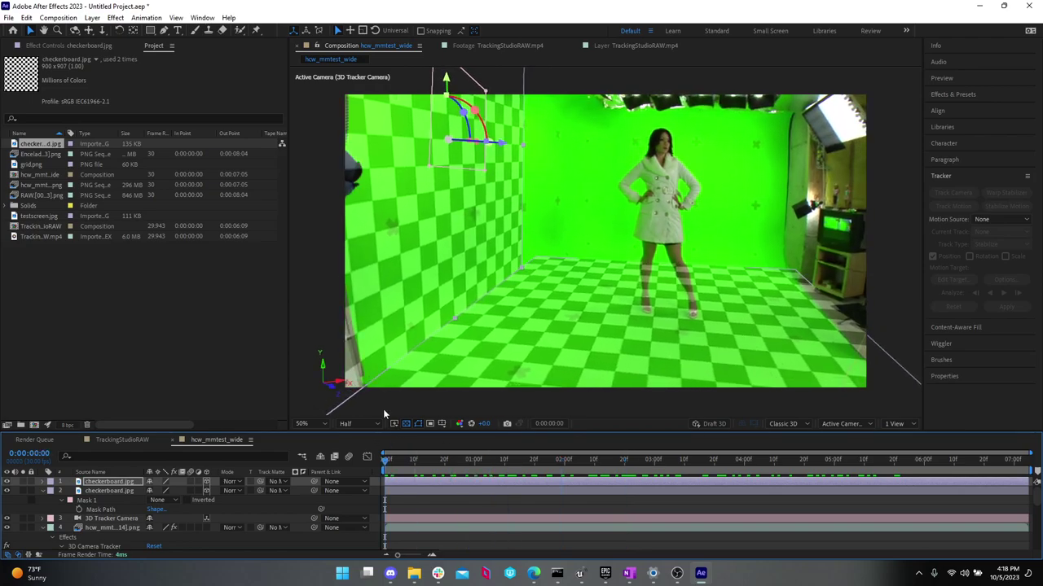
- Duplicate the wall checkerboard layer and replace the copy's source with testscreen.jpg from the project files
key("ctrl+d")
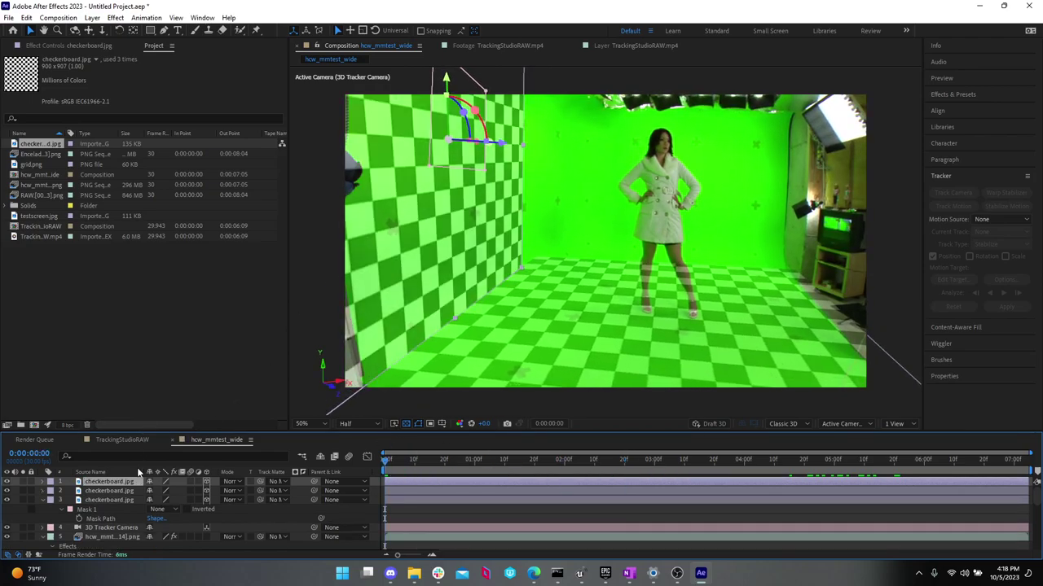
left_click(41, 175)
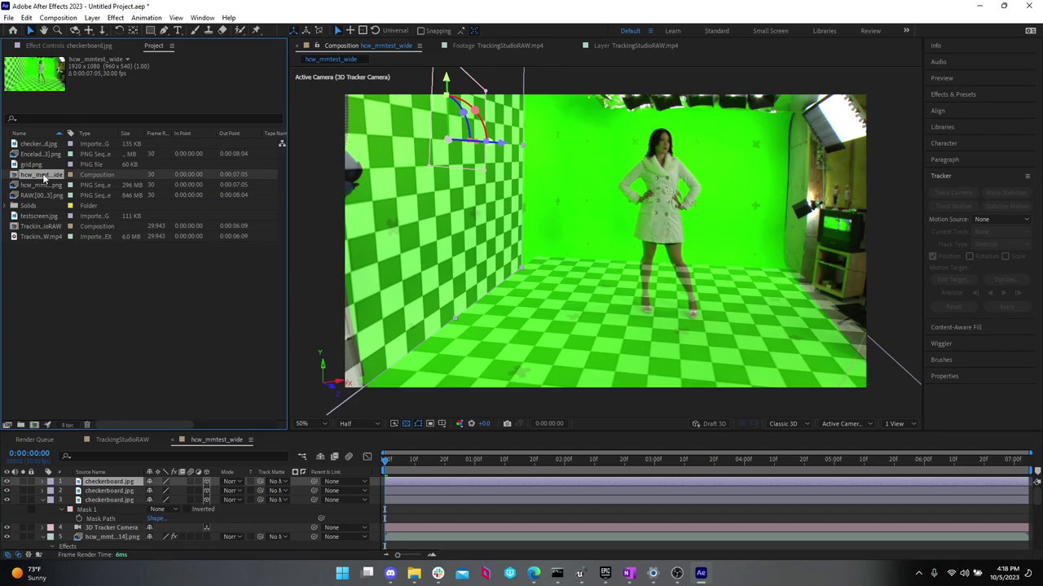
left_click(36, 227)
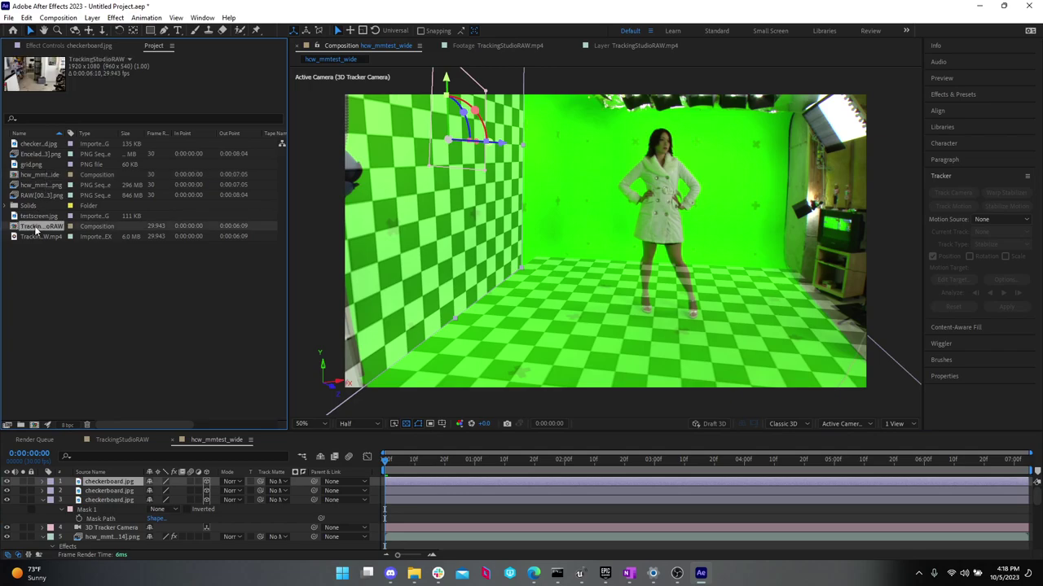
left_click(44, 186)
left_click(37, 206)
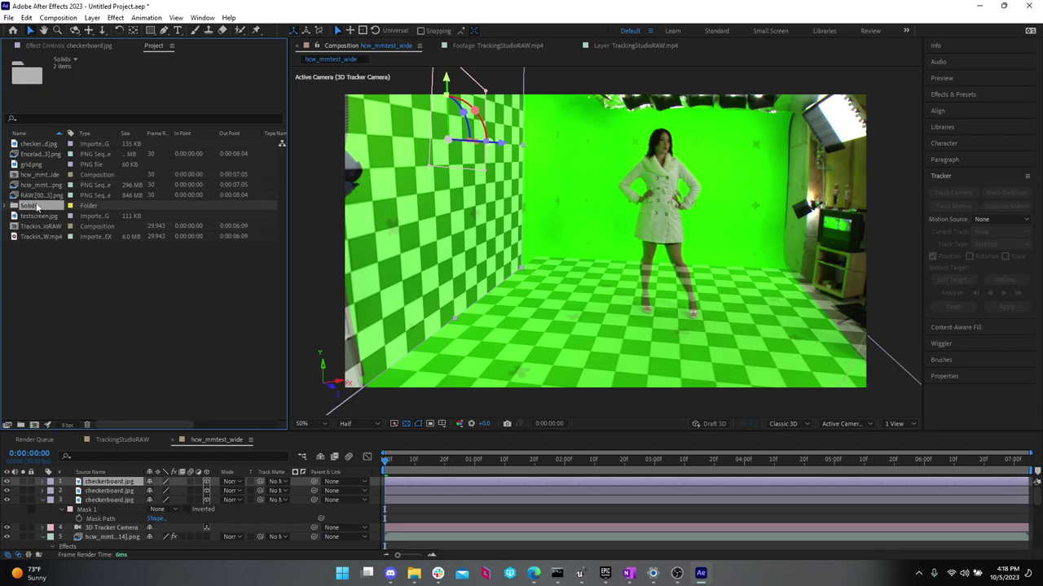
left_click(51, 185)
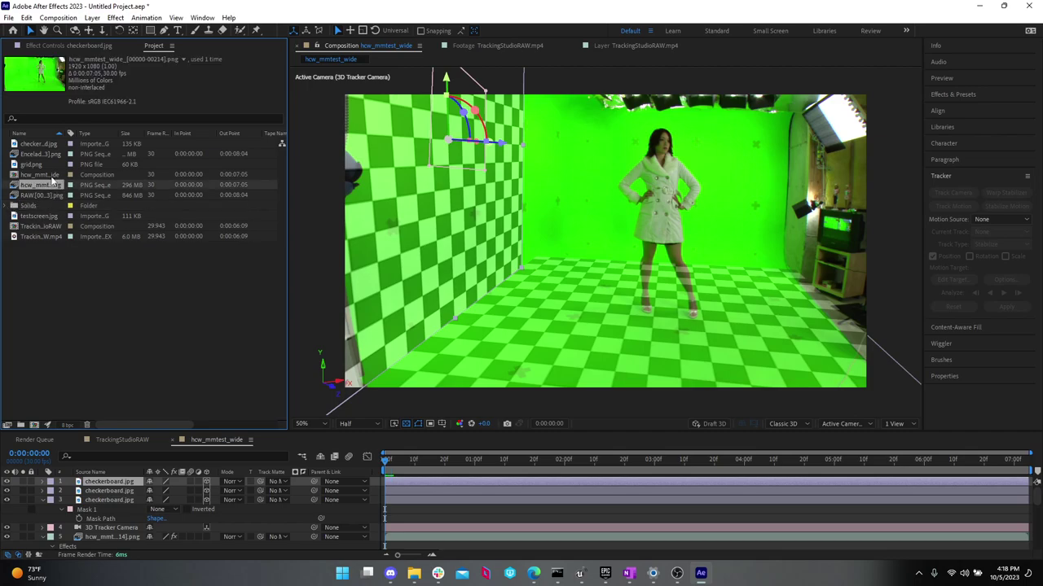
left_click(48, 176)
left_click(41, 165)
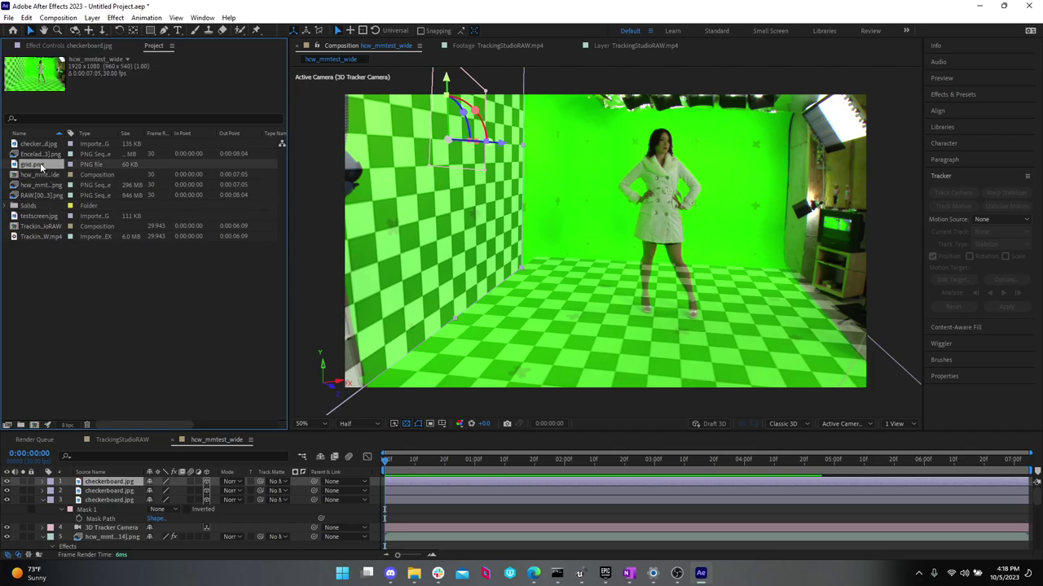
left_click(40, 217)
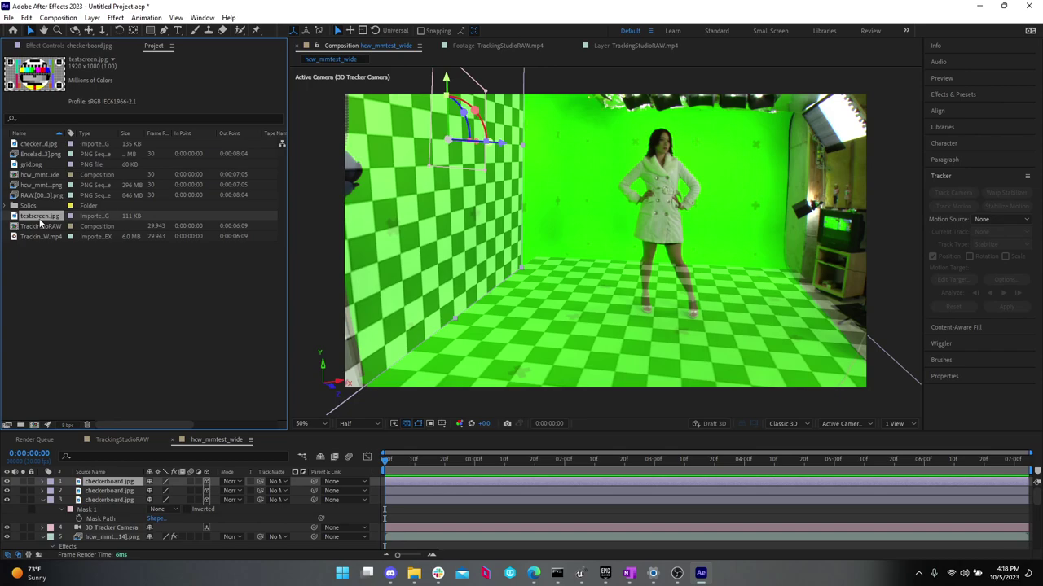
left_click_drag(40, 221, 122, 482)
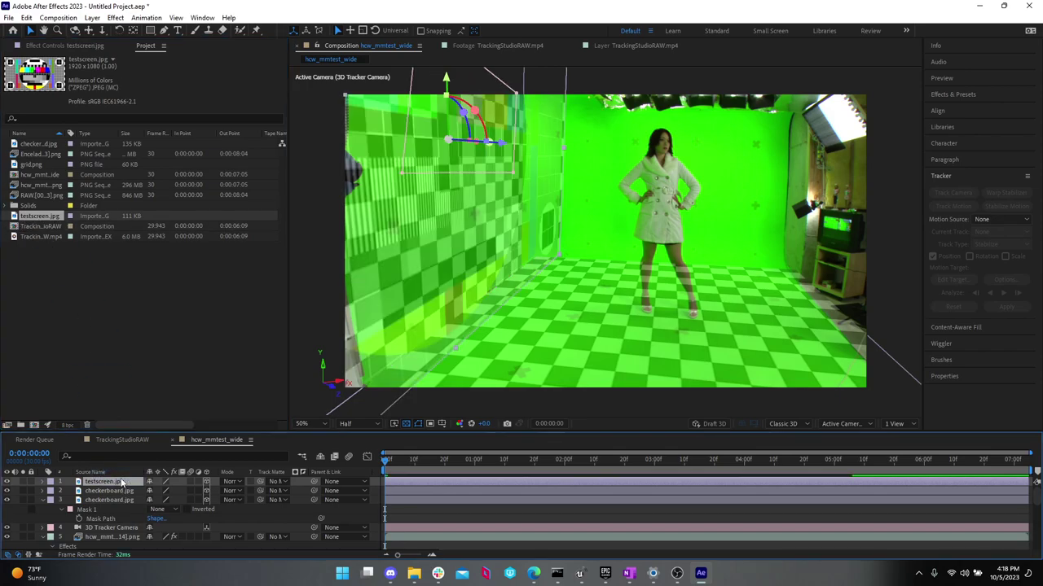
- Set the testscreen layer's opacity to 100% and reduce its scale to 335.4%
key("t")
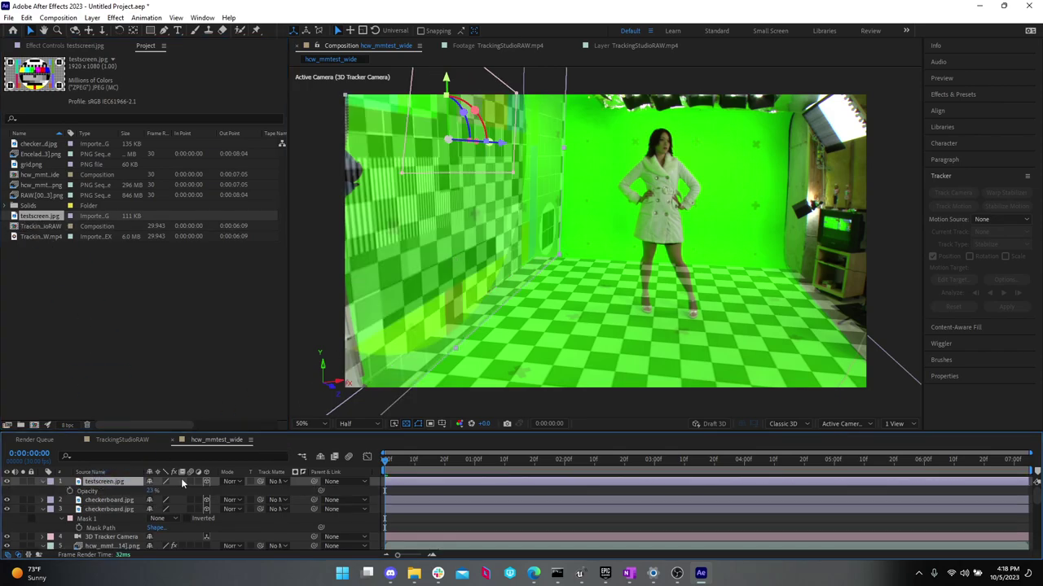
left_click(152, 490)
left_click_drag(152, 490, 508, 478)
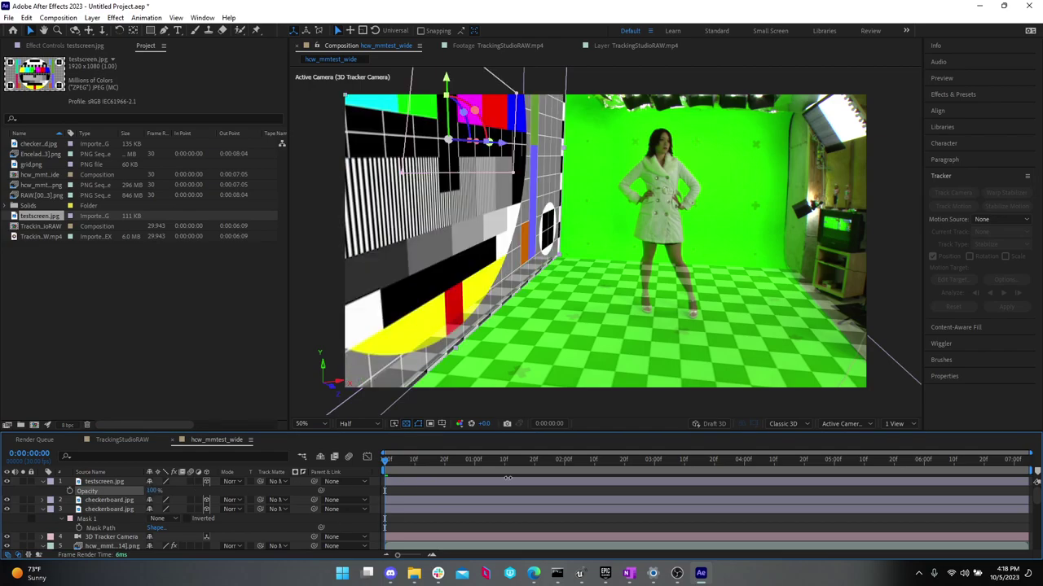
left_click(507, 481)
key("s")
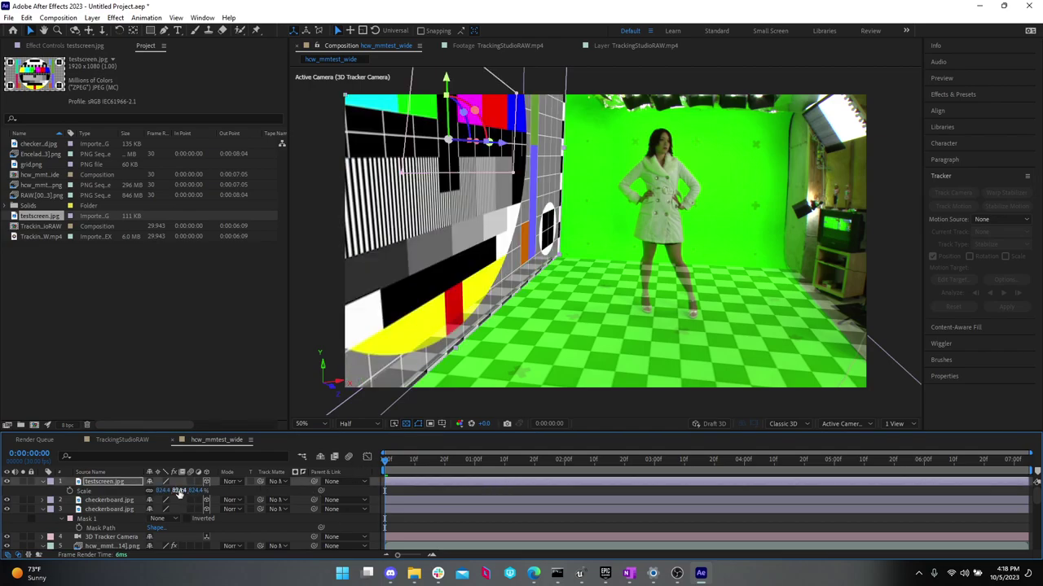
left_click_drag(178, 494, 3, 506)
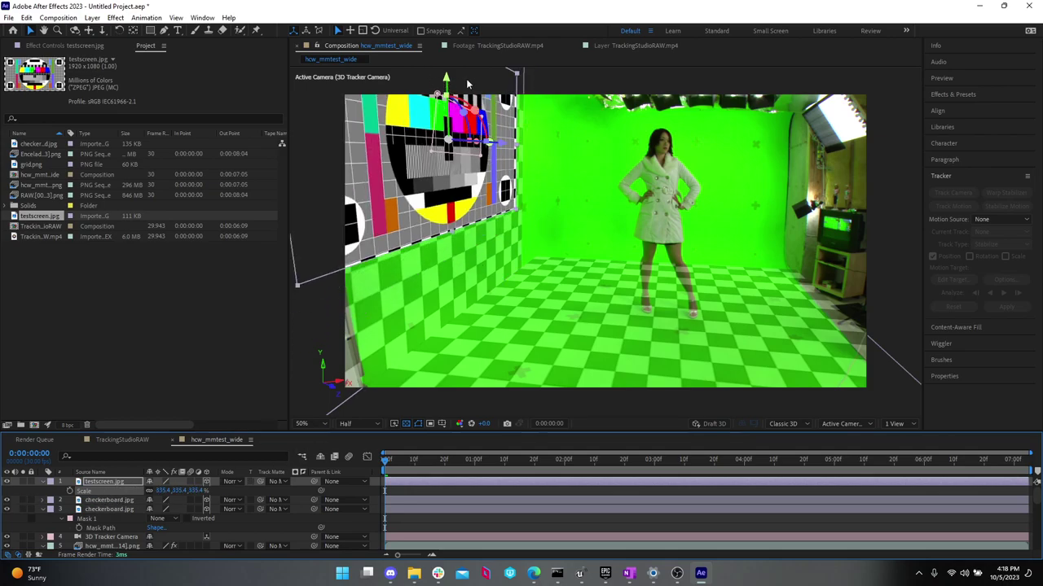
- Move the testscreen panel down and across to the floor right of the woman, and scale it down to 209.4%
left_click_drag(451, 81, 459, 193)
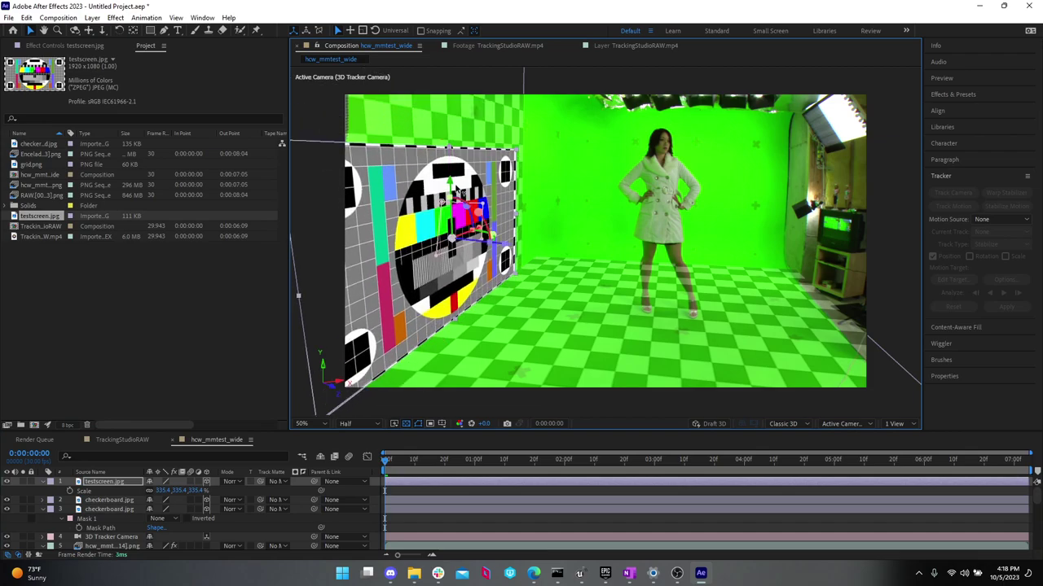
left_click_drag(506, 251, 821, 281)
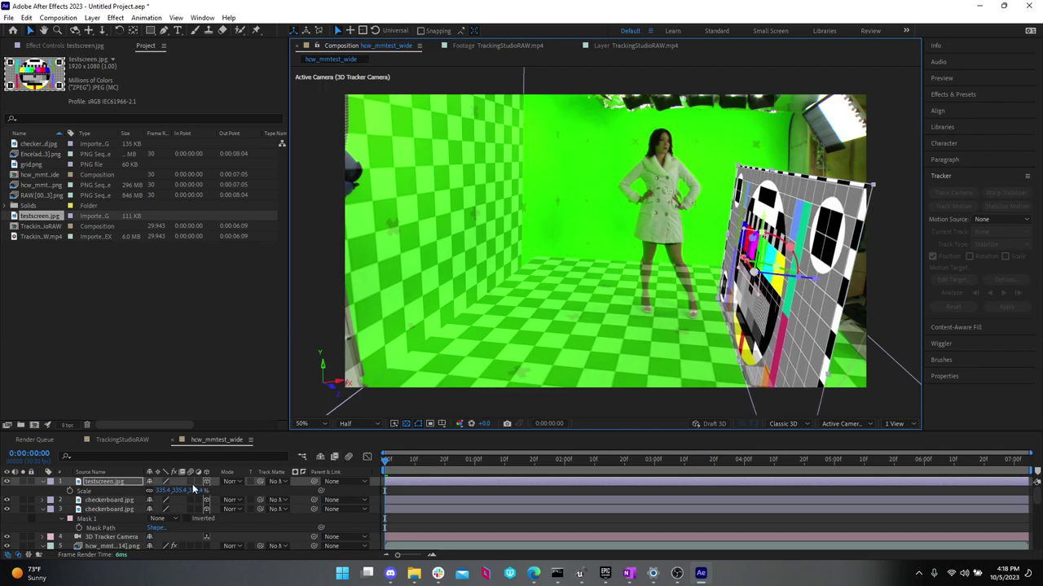
left_click_drag(191, 489, 124, 491)
left_click_drag(767, 223, 773, 261)
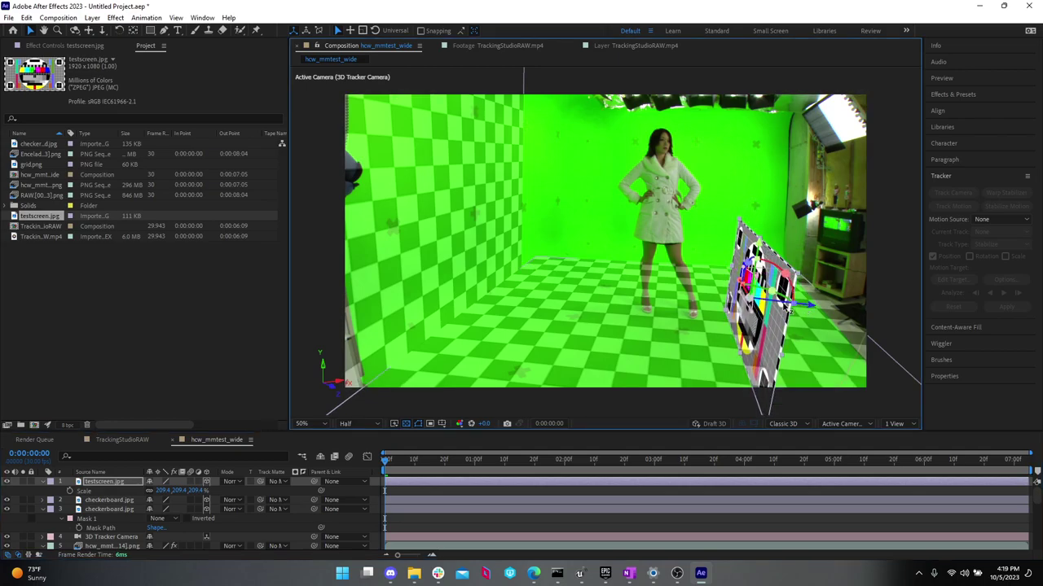
- Duplicate the testscreen panel twice, placing one copy left of the woman and rotating the other to face the camera in front of her
key("ctrl+d")
left_click_drag(770, 308, 683, 324)
key("ctrl+d")
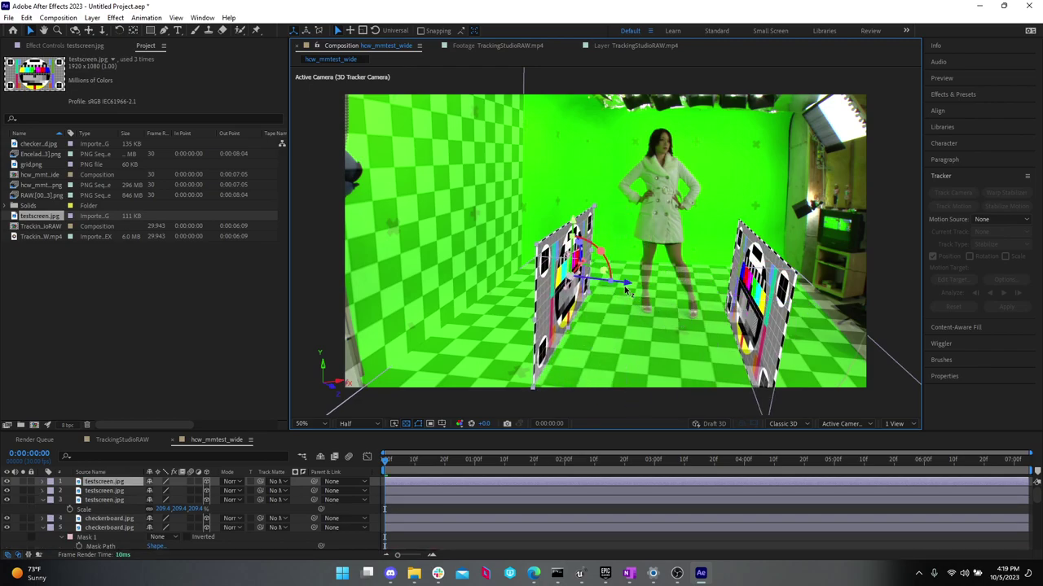
left_click_drag(631, 285, 696, 301)
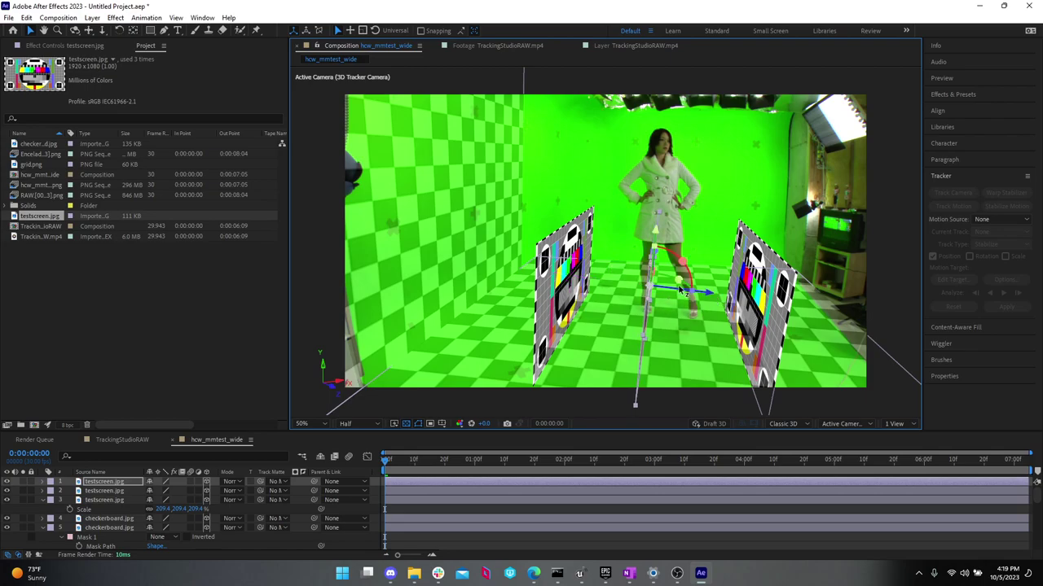
left_click_drag(682, 262, 624, 363)
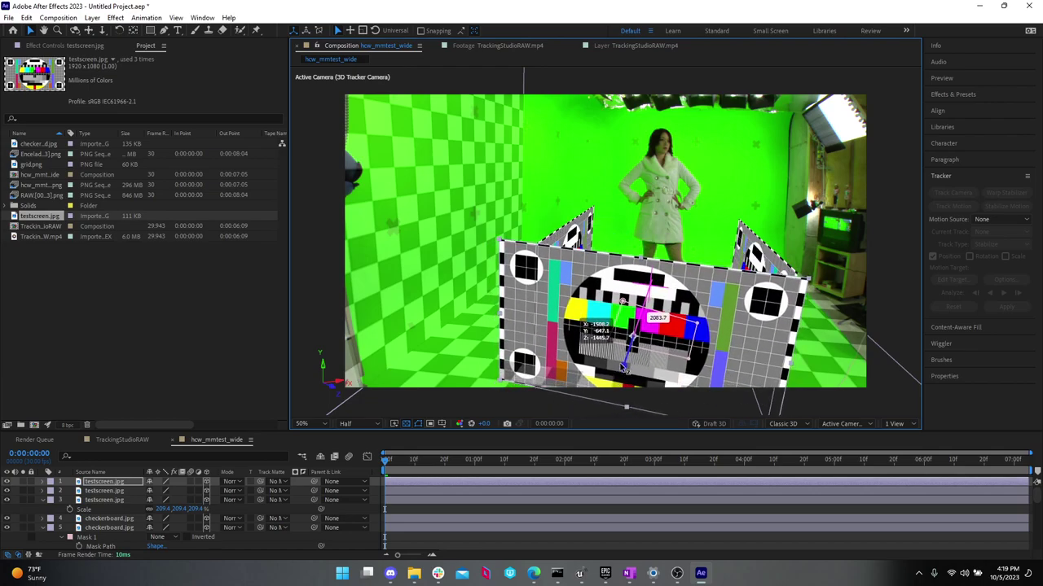
- Shift the two side testscreen panels outward to line up with the front panel's side edges
left_click(577, 238)
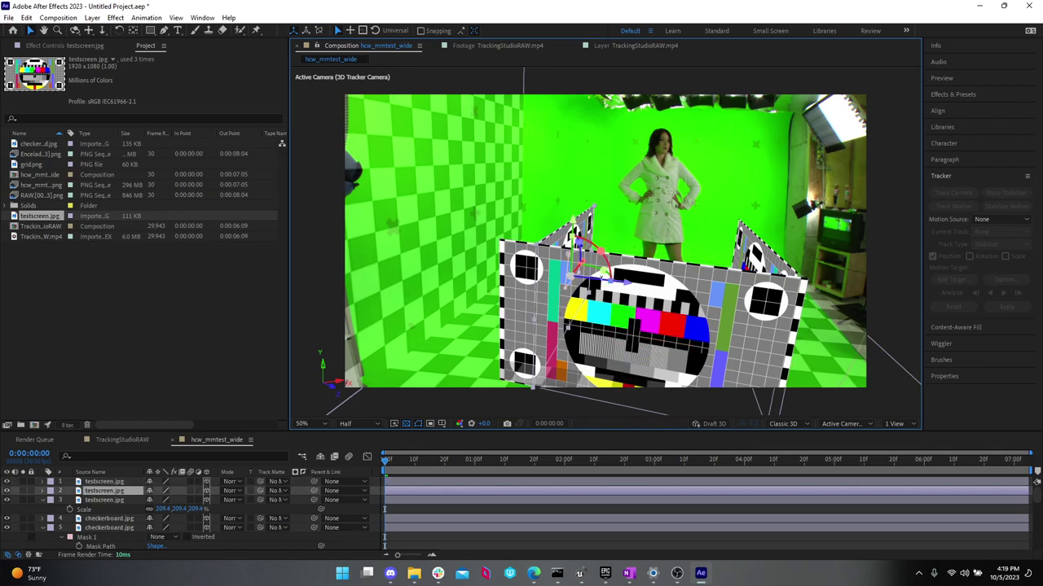
left_click_drag(625, 283, 596, 279)
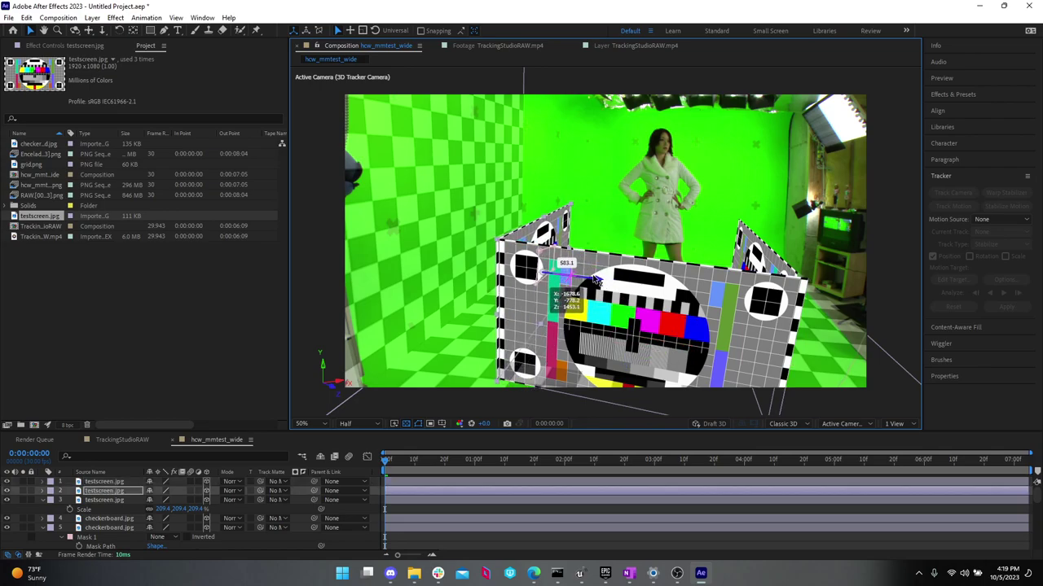
left_click(794, 303)
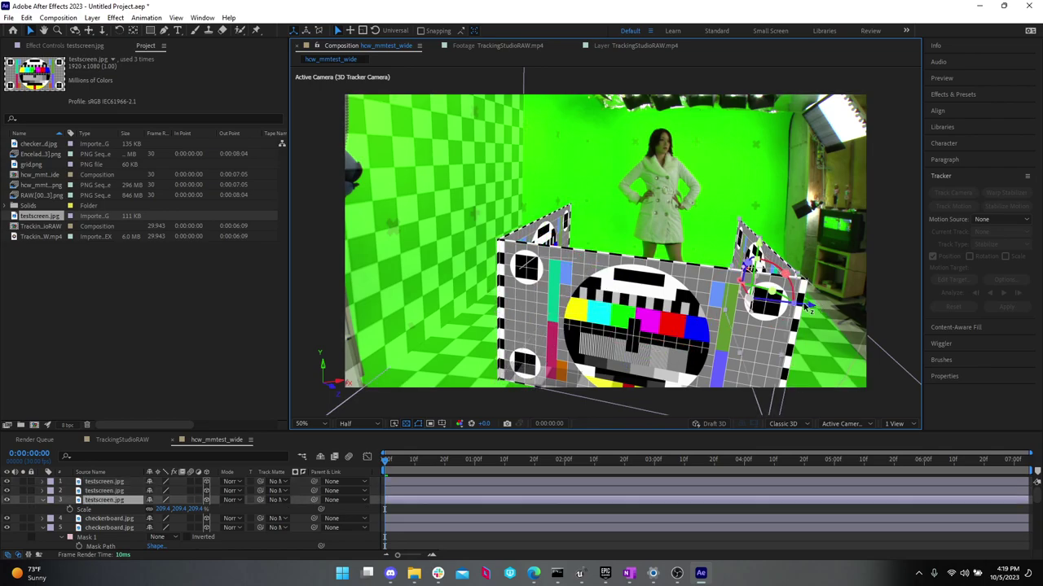
left_click_drag(809, 308, 820, 310)
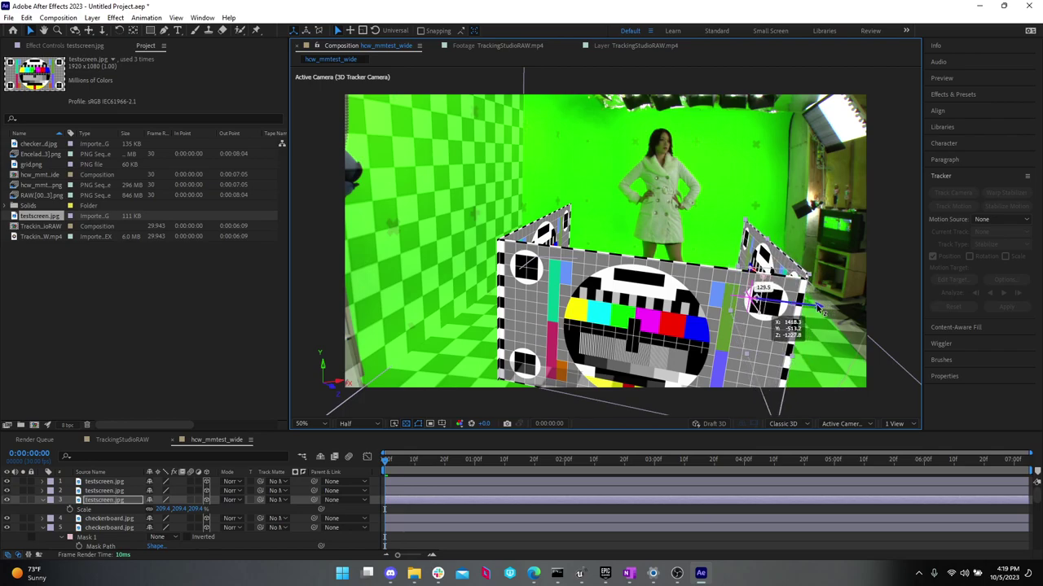
- Scrub to 0:00:01:14 to check the panels, and raise the front testscreen panel above the two side panels
left_click_drag(464, 454, 530, 423)
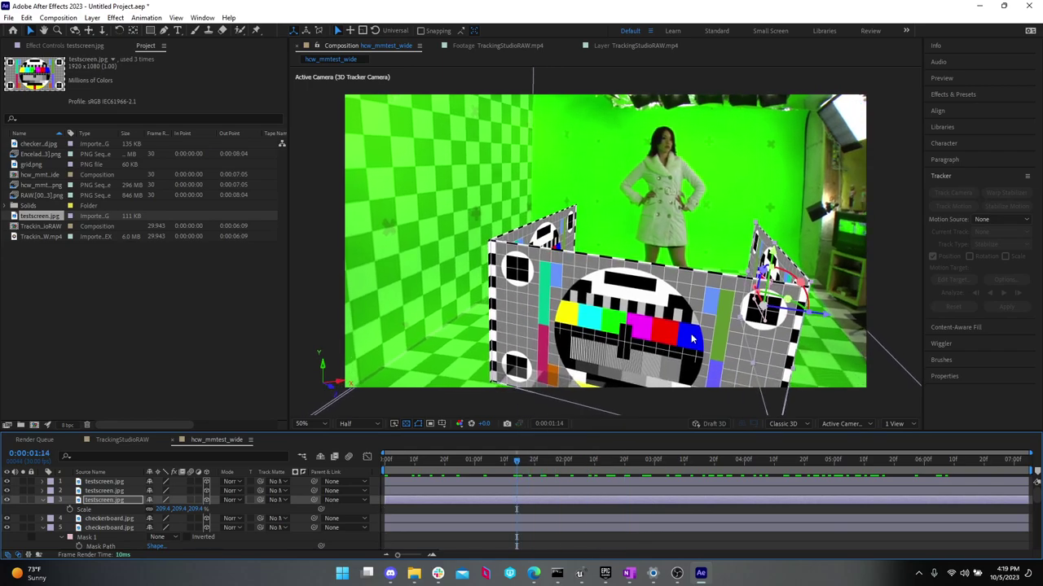
left_click(104, 482)
left_click_drag(634, 295, 635, 151)
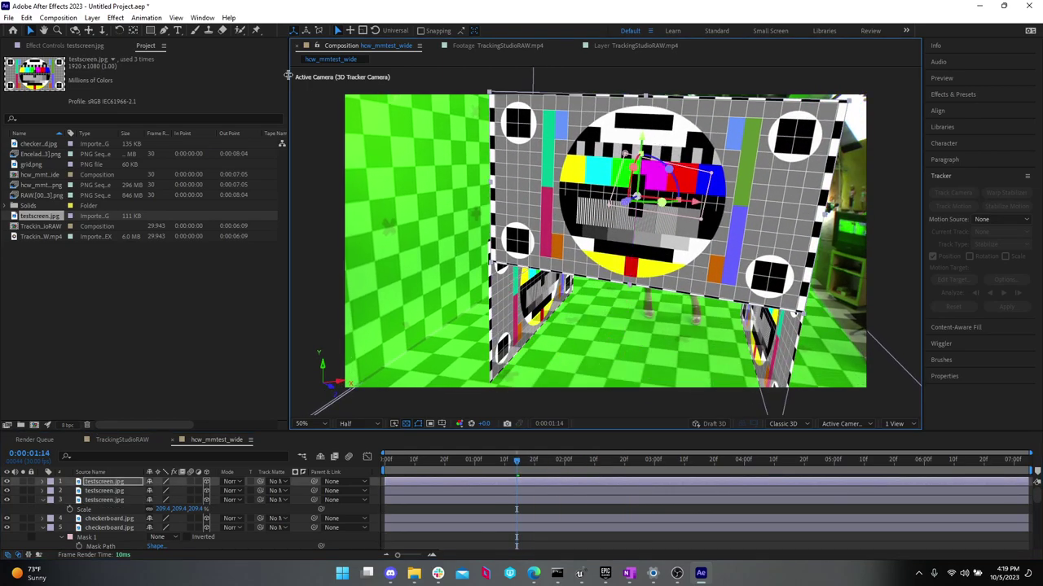
- Draw a four-point Pen mask on the front testscreen panel around the woman's upper body and invert Mask 2 to cut a window
left_click(163, 30)
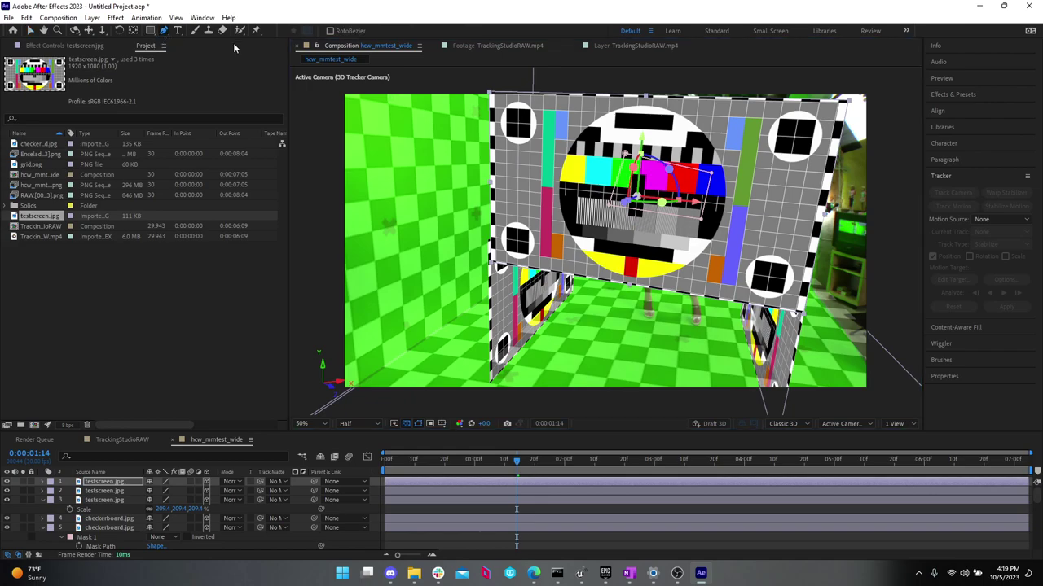
left_click(606, 129)
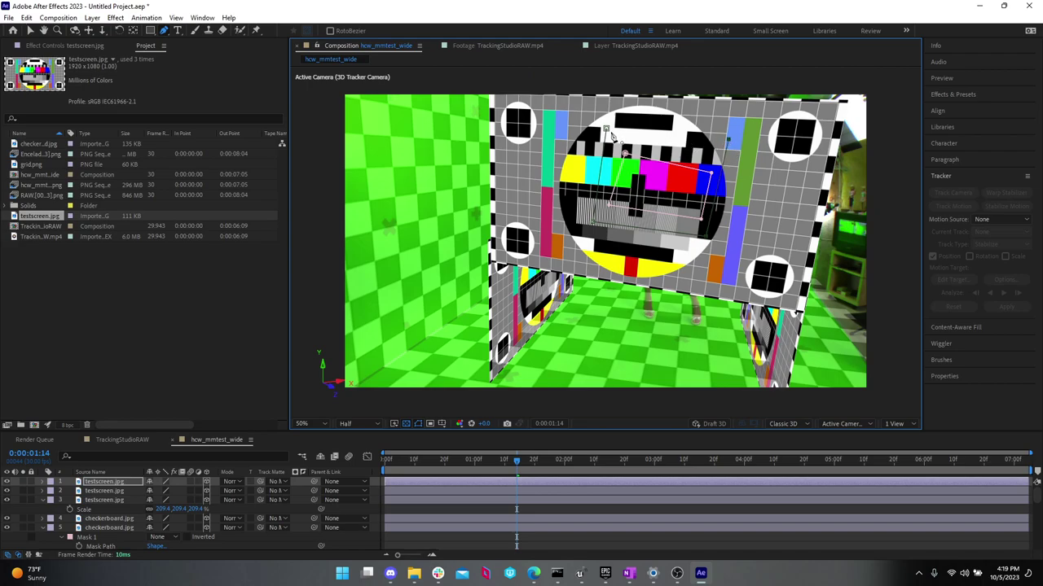
left_click(606, 129)
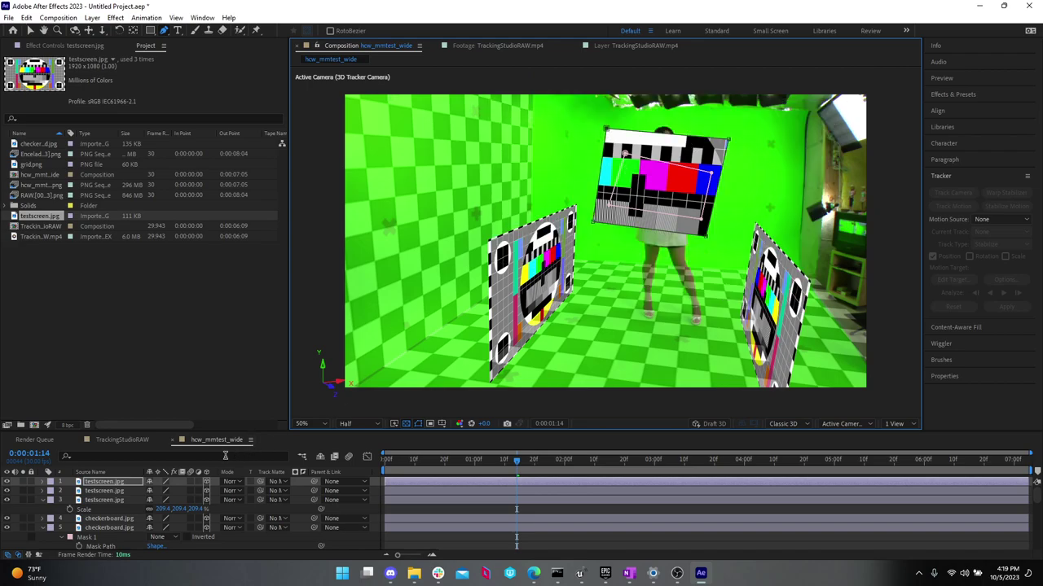
key("m")
key("m")
left_click(186, 490)
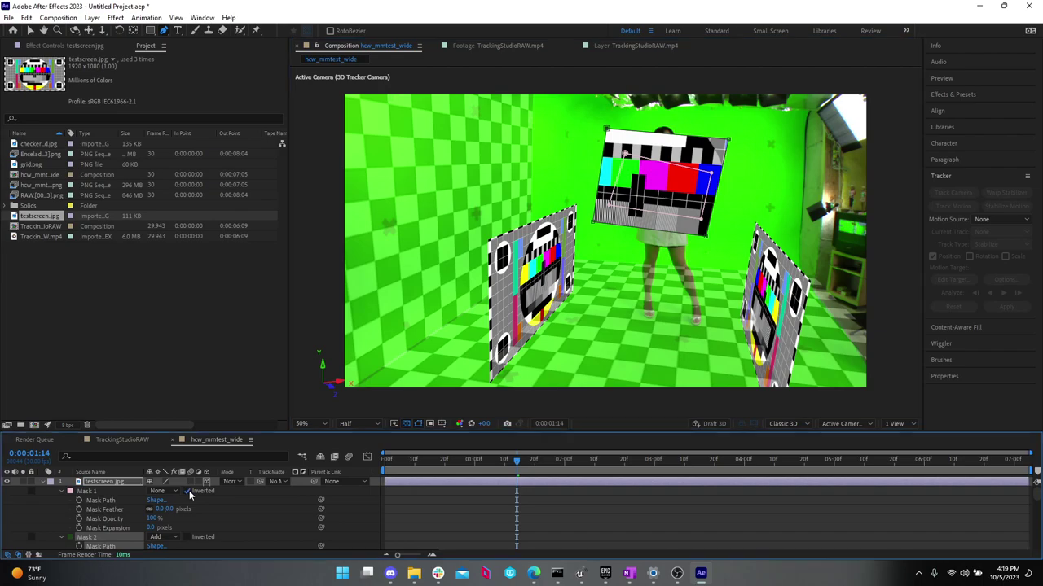
left_click(188, 537)
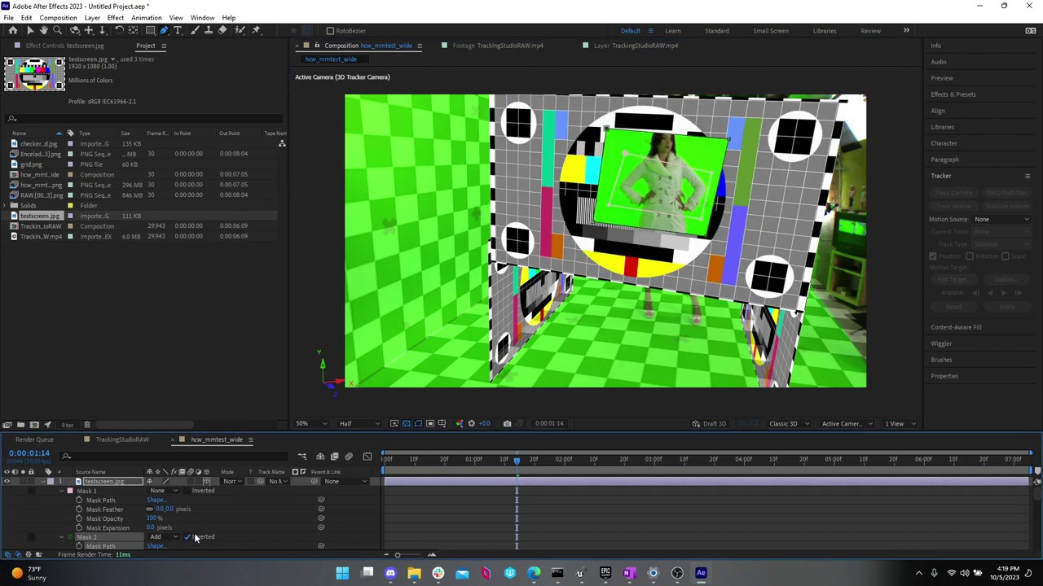
- Play back the composition in the maximized viewer to check that the panels and window stick to the footage
key("space")
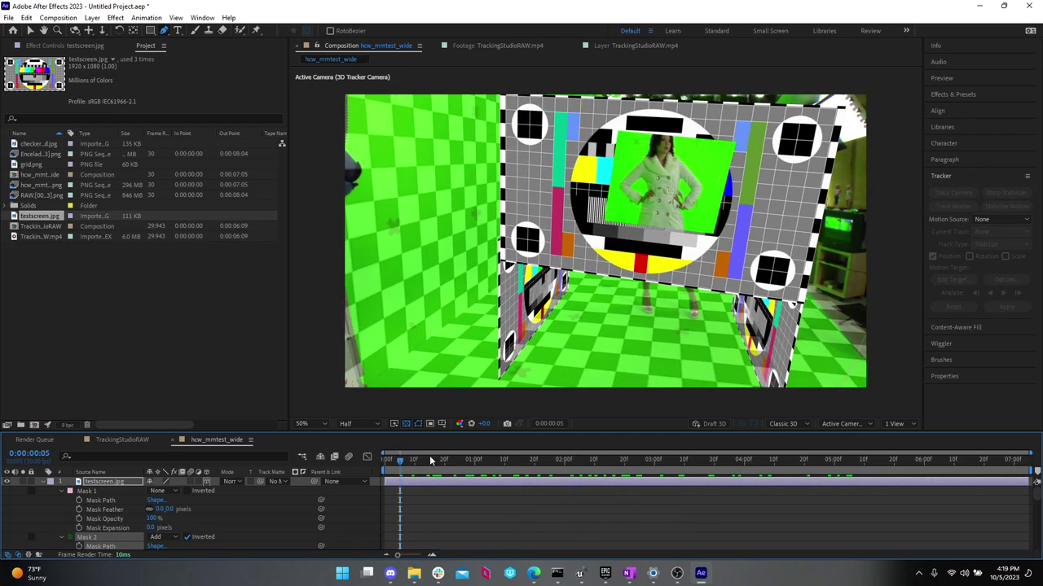
key("grave")
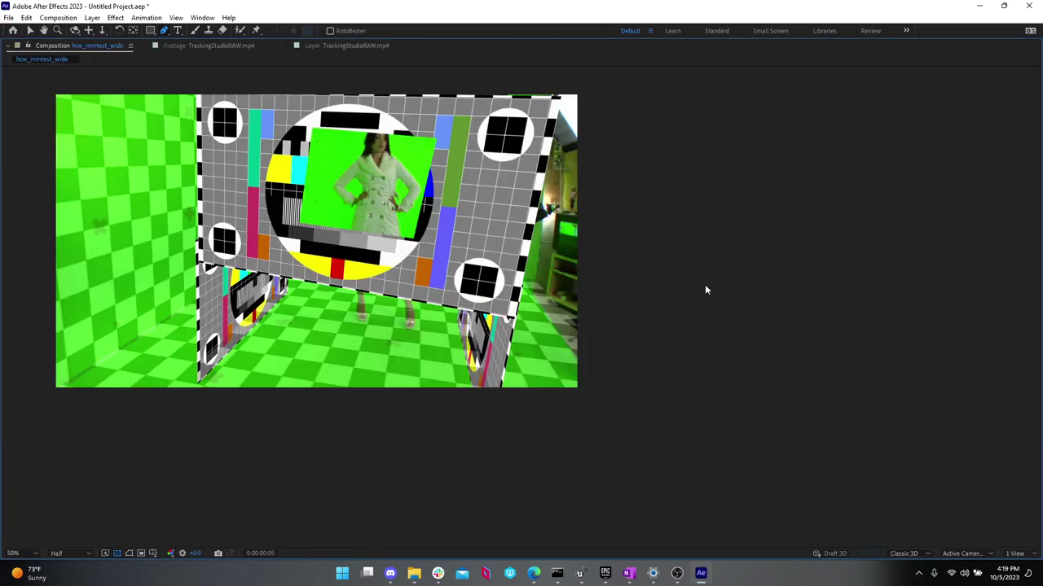
scroll(697, 275, "up", 2)
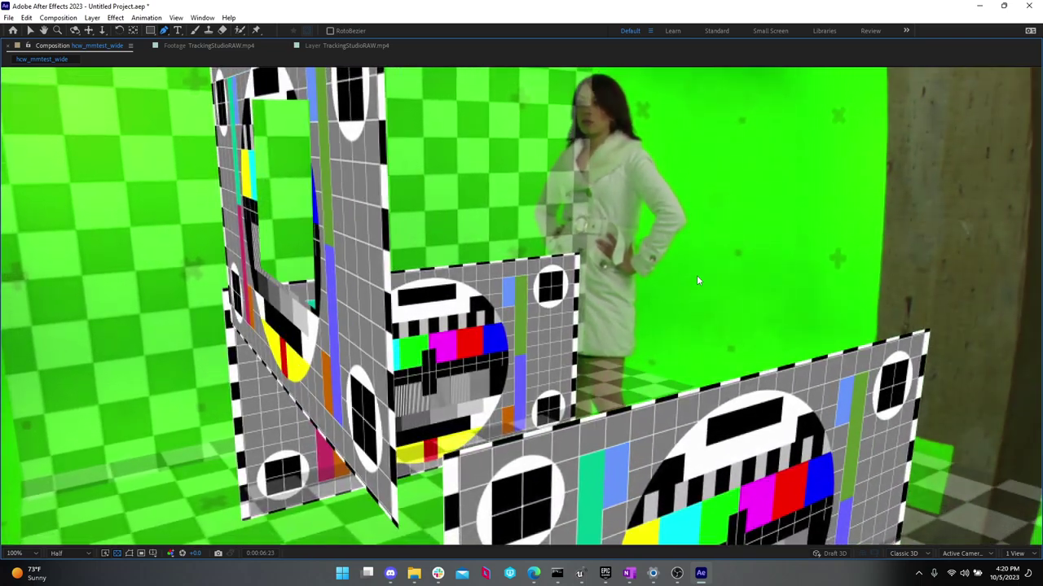
key("space")
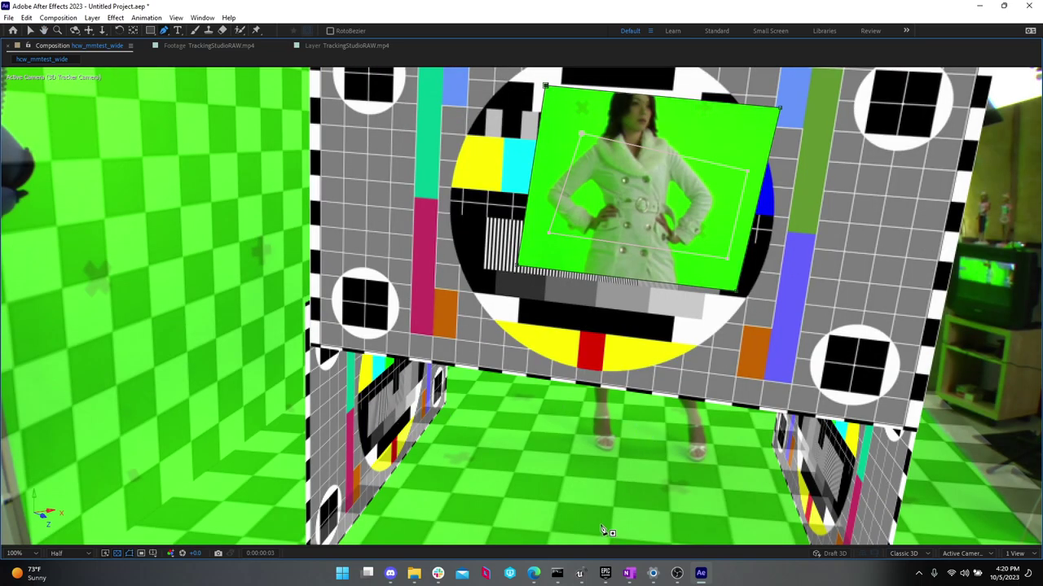
key("grave")
- Scrub between 0:00:06:16, 0:00:02:27, 0:00:05:01 and 0:00:01:00 to examine the parallax through the panel window
left_click_drag(717, 461, 971, 454)
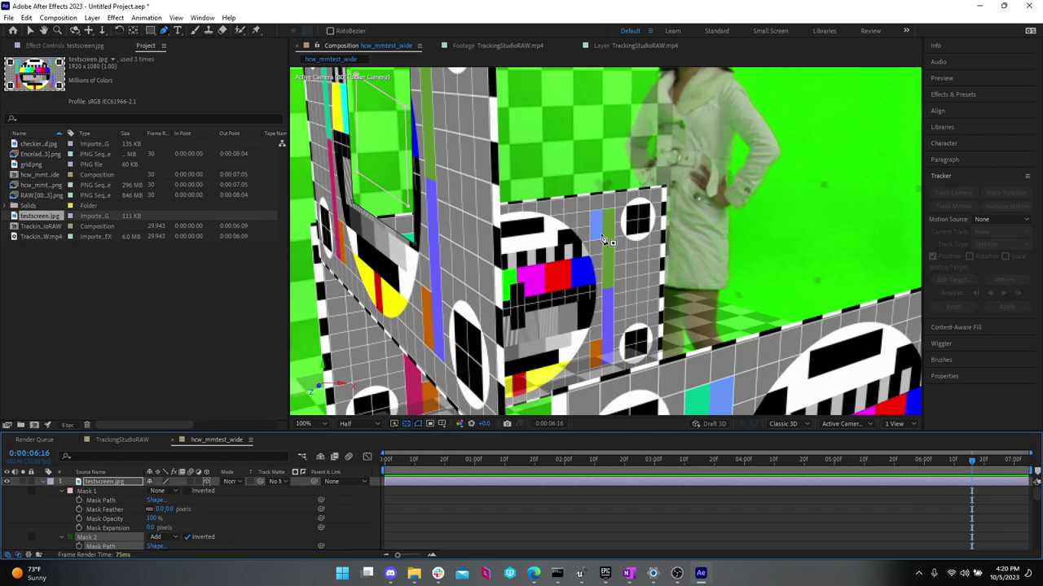
key("grave")
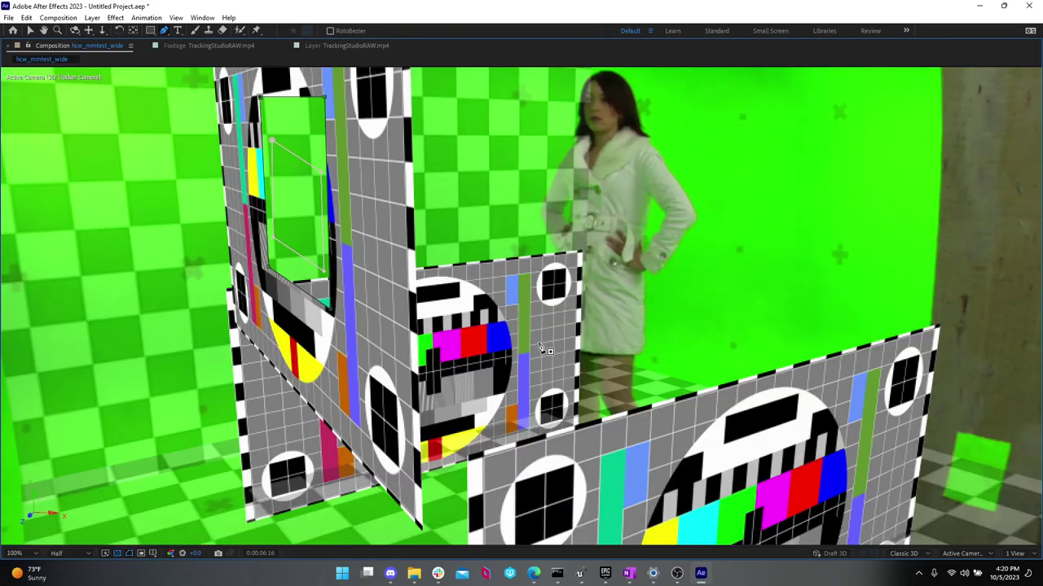
key("grave")
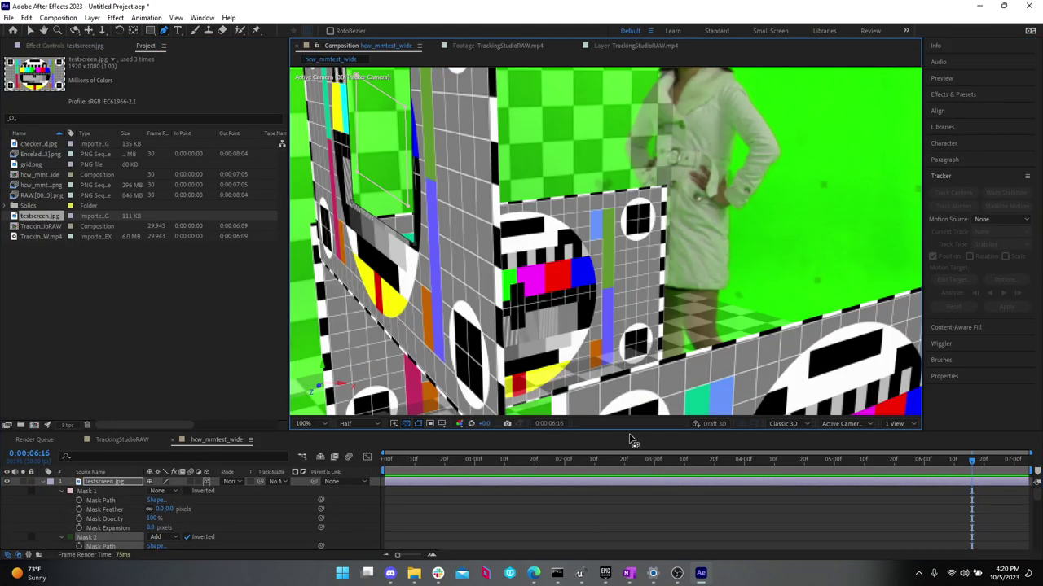
mouse_move(661, 461)
left_mouse_down()
mouse_move(599, 456)
mouse_move(645, 459)
left_mouse_up()
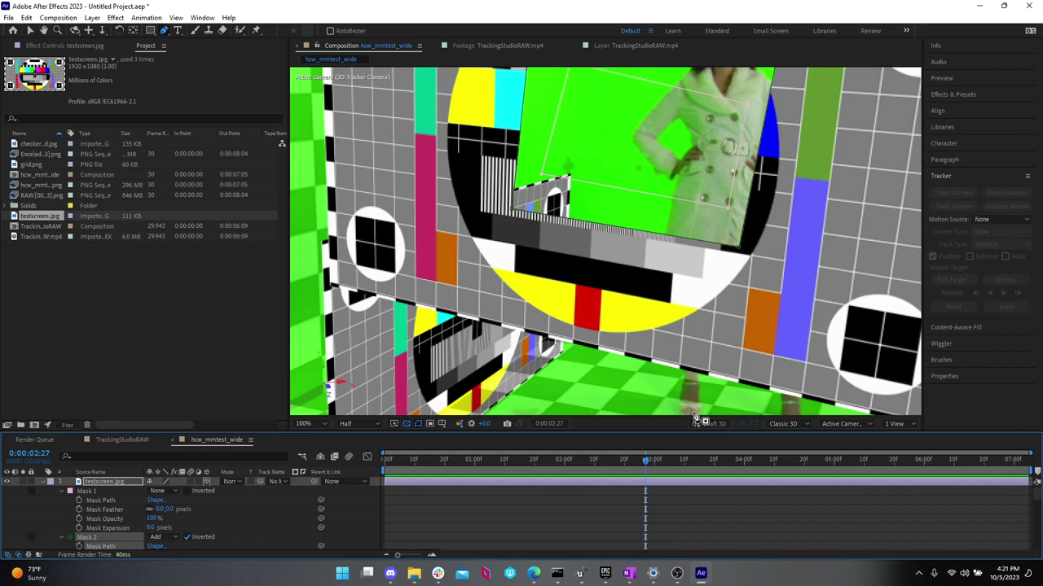
left_click(601, 464)
left_click_drag(602, 471, 836, 461)
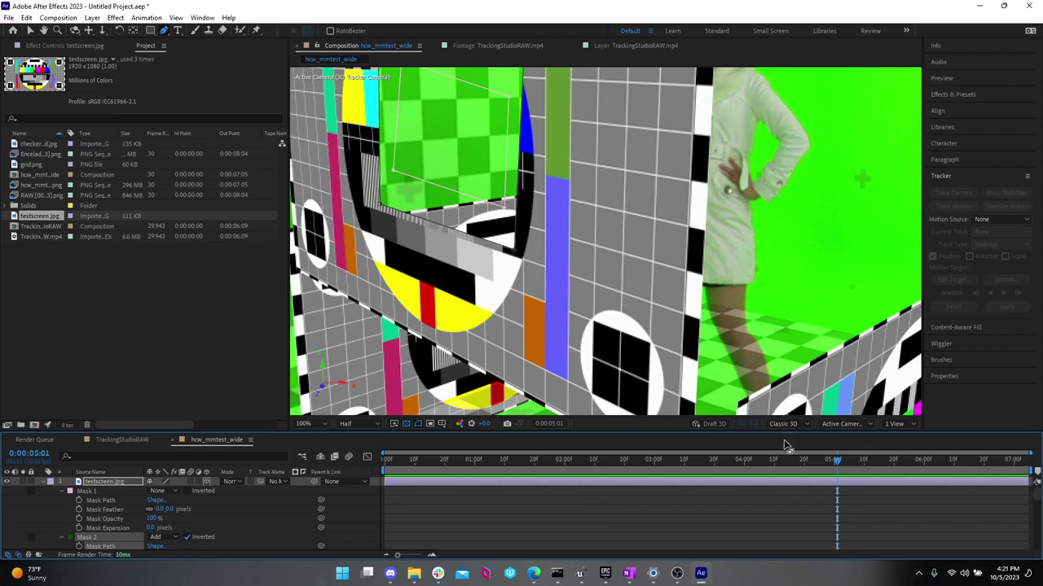
left_click_drag(782, 461, 474, 461)
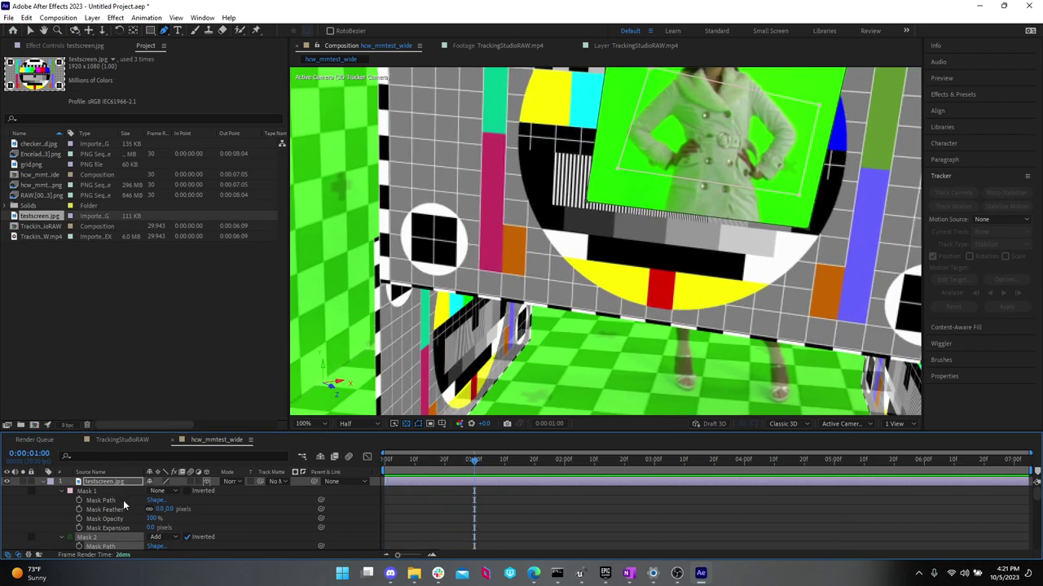
- Collapse the expanded mask and scale properties of the testscreen and checkerboard layers in the hcw_mmtest_wide timeline
scroll(128, 506, "down", 5)
scroll(130, 512, "up", 5)
left_click(46, 481)
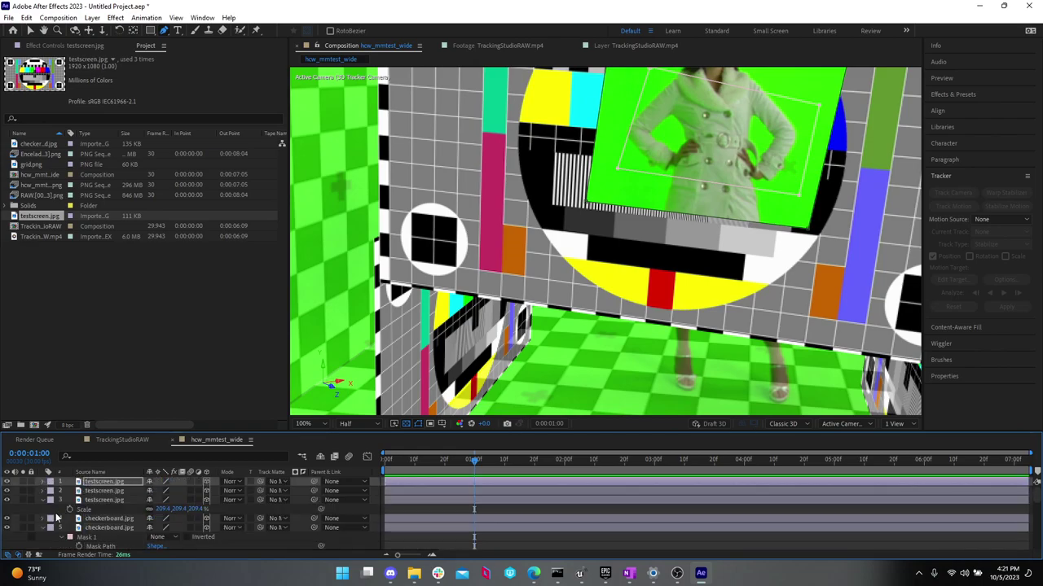
left_click(43, 501)
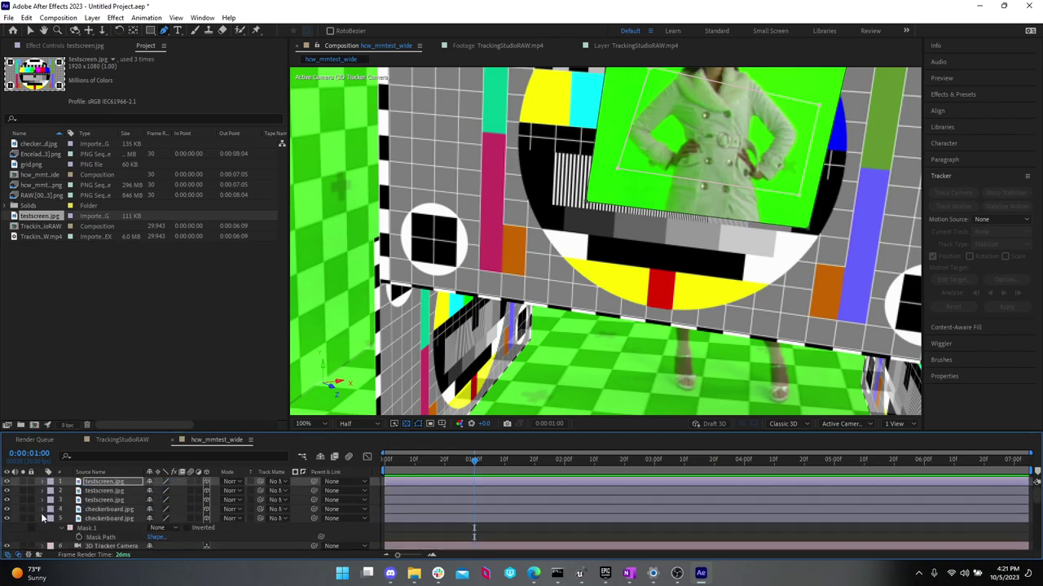
left_click(42, 519)
- Look at the 3D Camera Tracker effect settings on the hcw_mmtest_wide footage layer
left_click(105, 537)
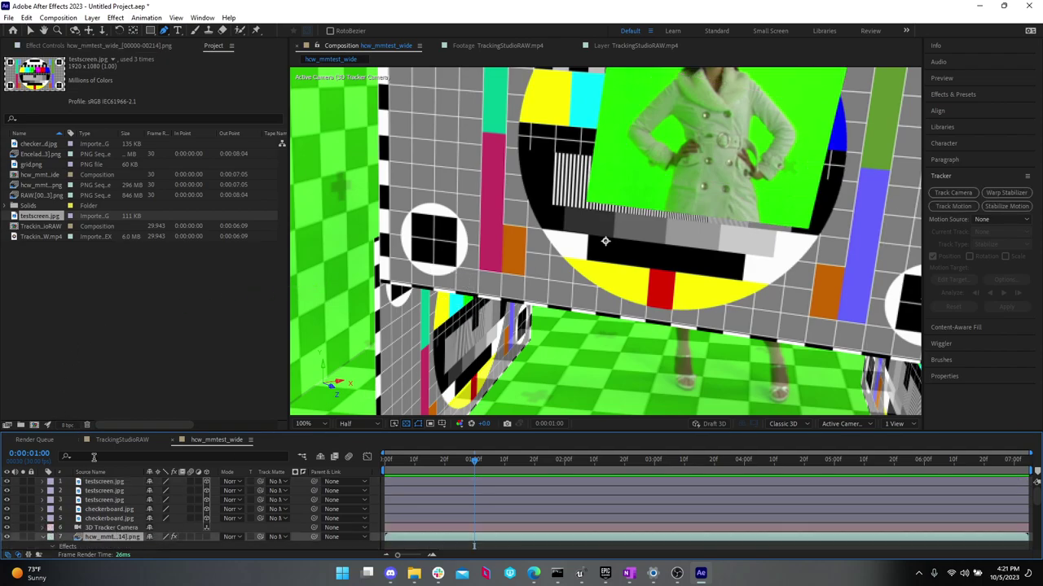
left_click(104, 46)
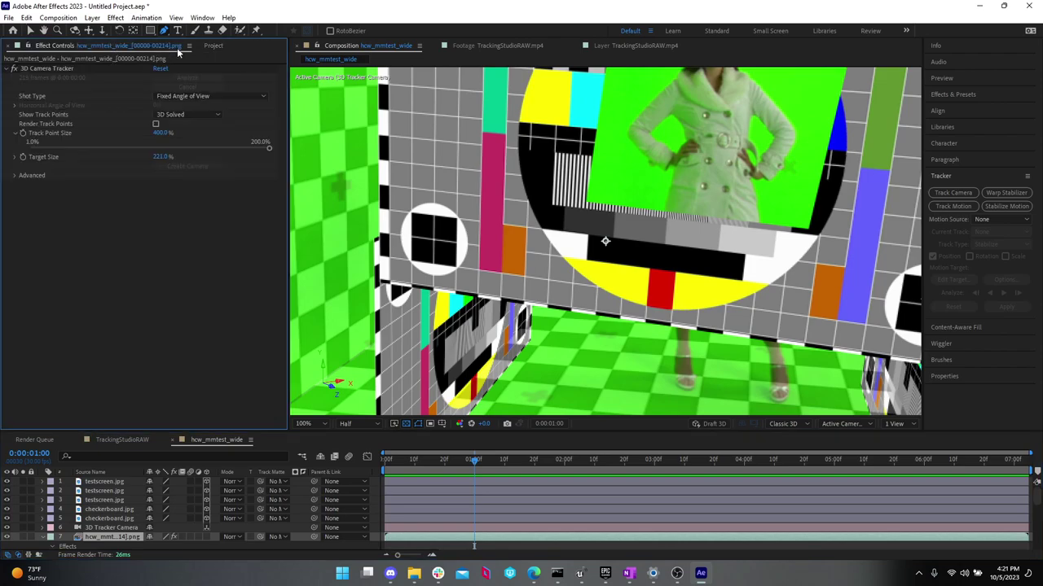
left_click(198, 44)
- Add a second copy of the hcw_mmtest_wide PNG sequence above all layers, hide it and deselect everything
left_click(35, 253)
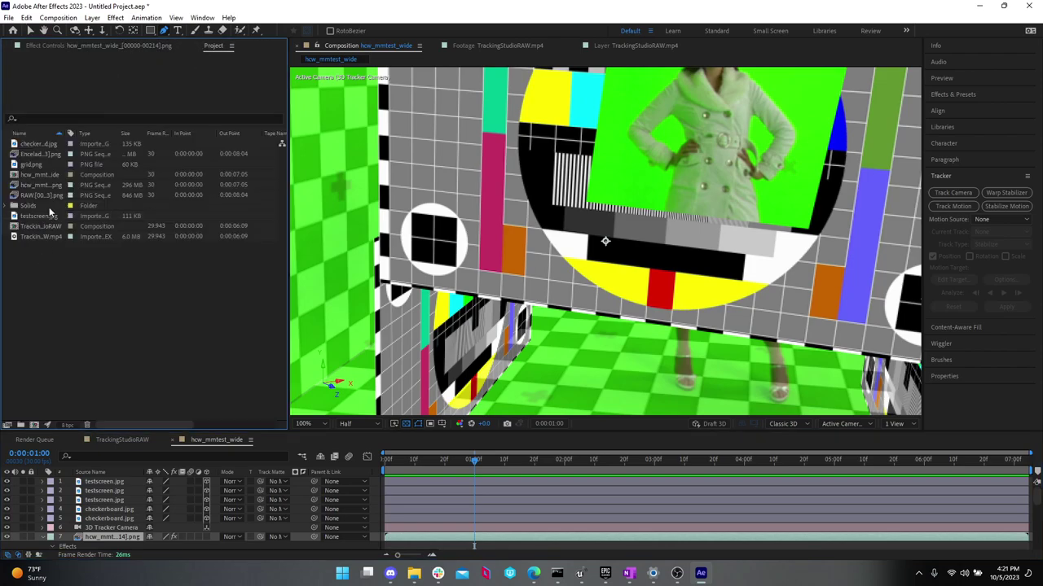
left_click(41, 196)
left_click_drag(48, 186, 99, 479)
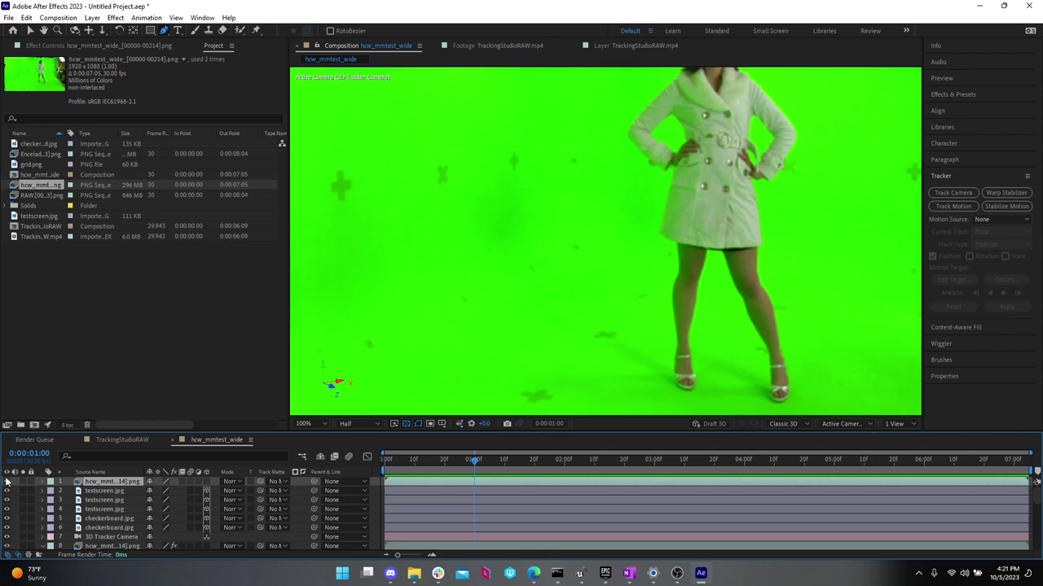
key("ctrl+shift+a")
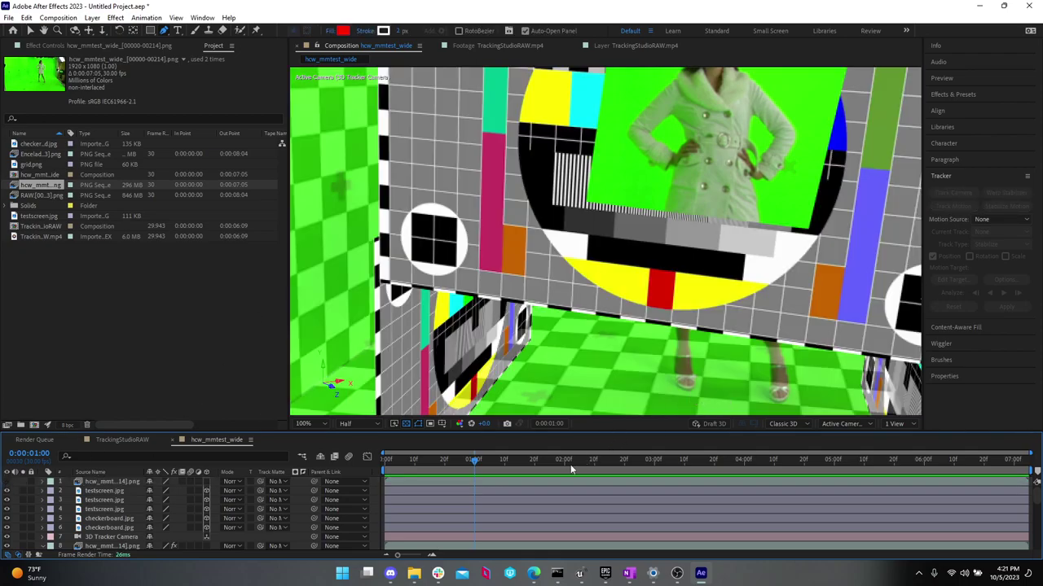
- Scrub to 0:00:02:25 and examine the whole frame with the testscreen panels around the woman
left_click_drag(573, 460, 639, 448)
key("comma")
key("comma")
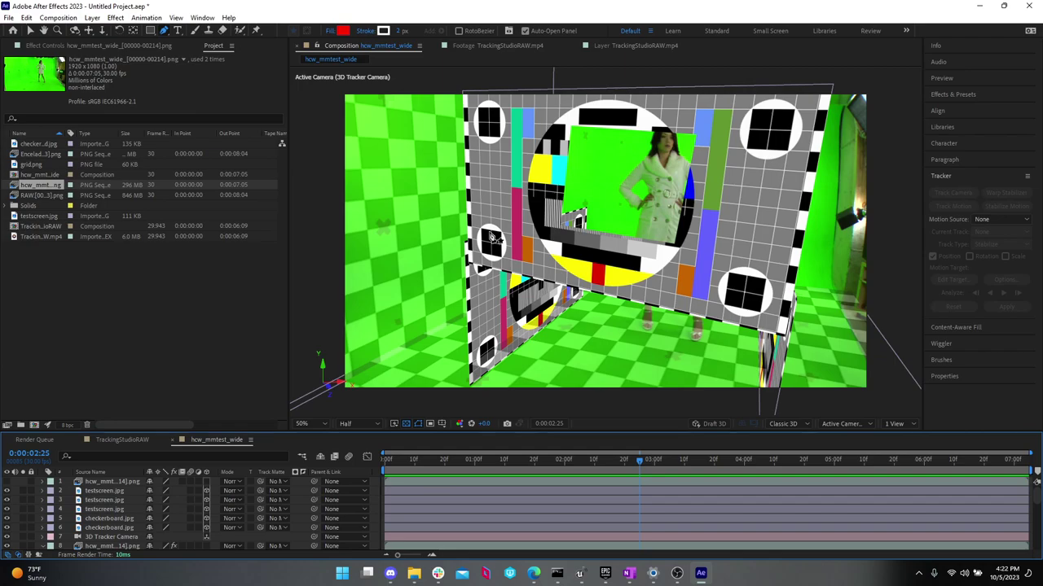
- Switch to the Google Slides presentation, show slide 13 with the software pipeline, and widen the browser window
mouse_move(533, 572)
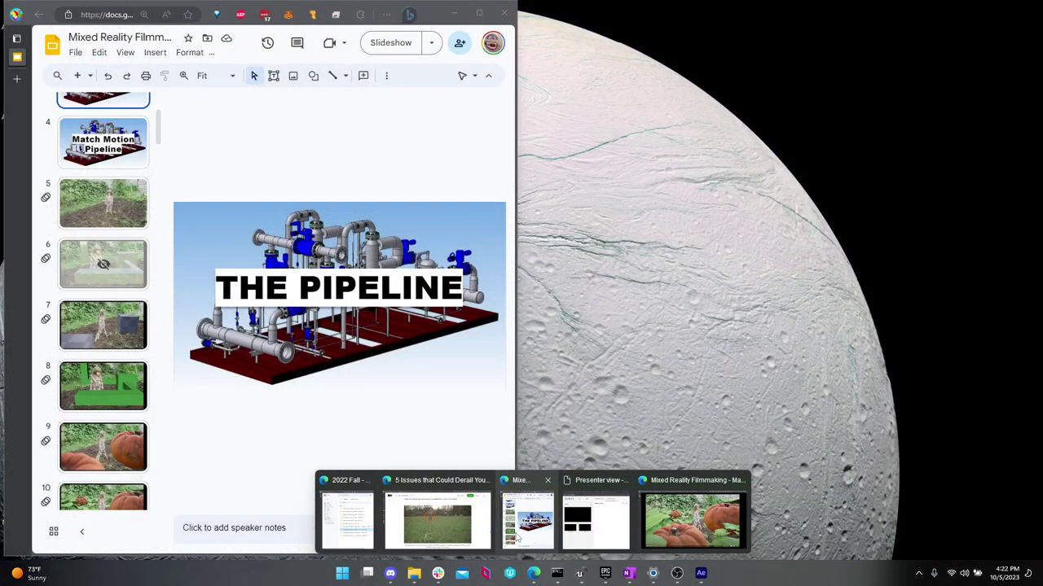
left_click(528, 522)
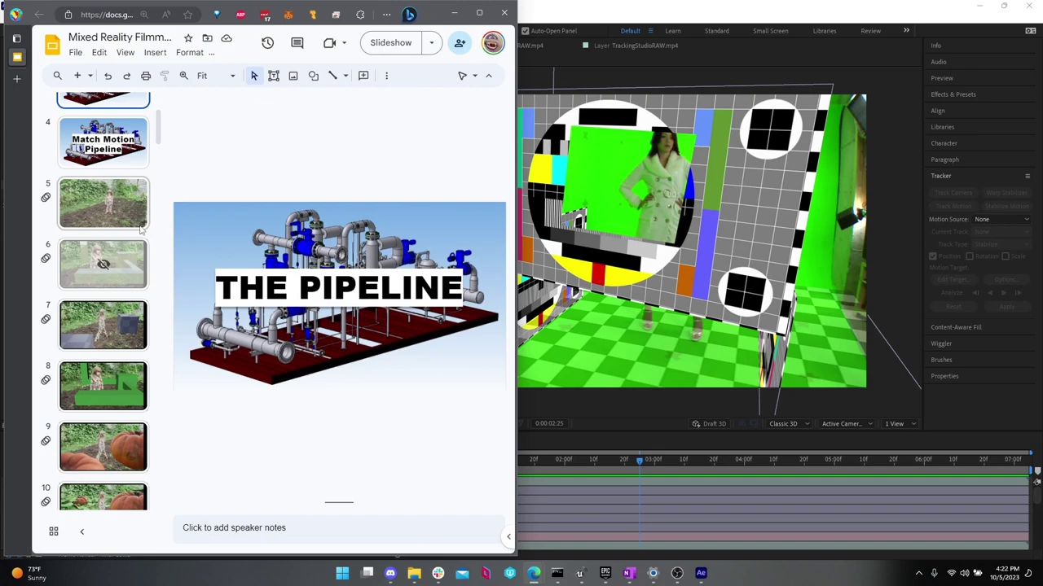
scroll(141, 229, "up", 3)
scroll(114, 183, "down", 10)
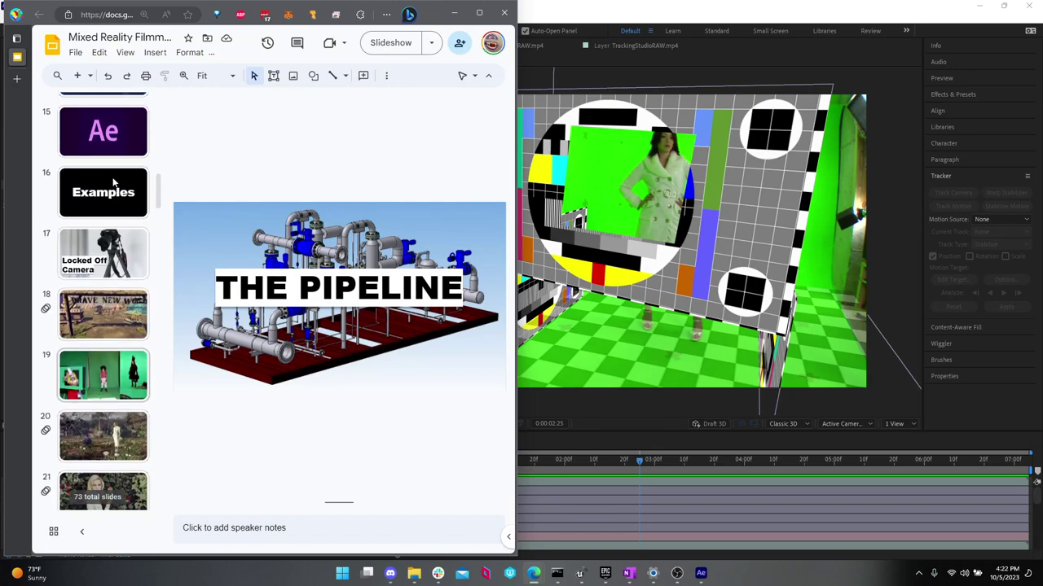
scroll(114, 183, "up", 5)
left_click(103, 356)
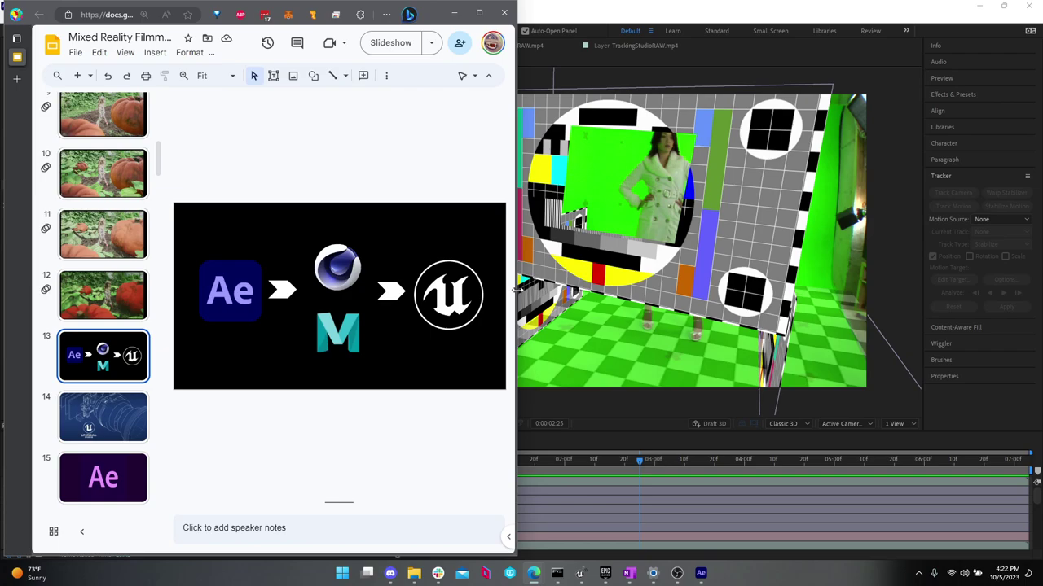
left_click_drag(516, 289, 876, 288)
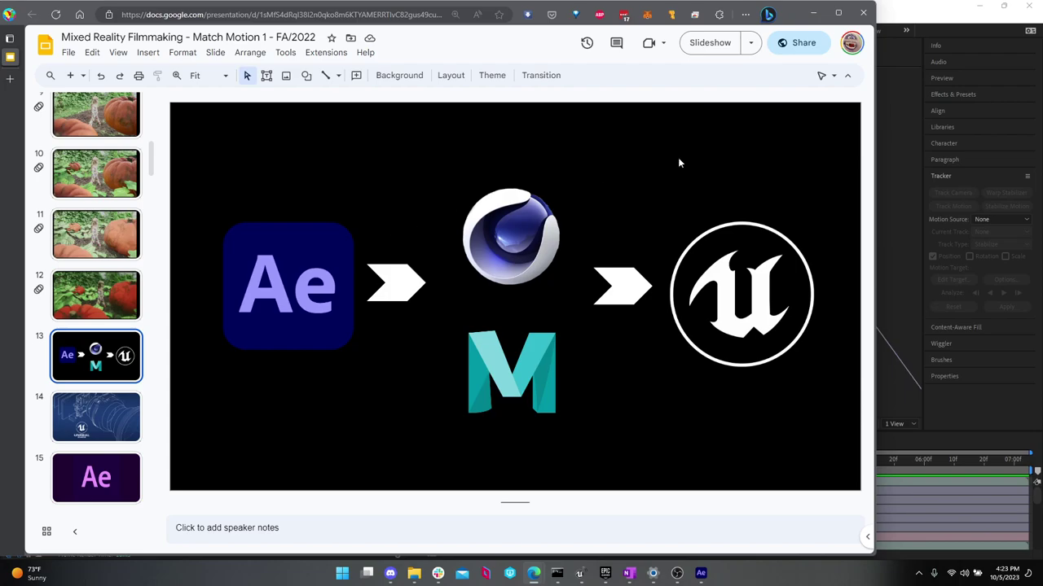
- Return to After Effects, scrub to 0:00:03:27 and step back frame by frame to examine the panel alignment
left_click(909, 8)
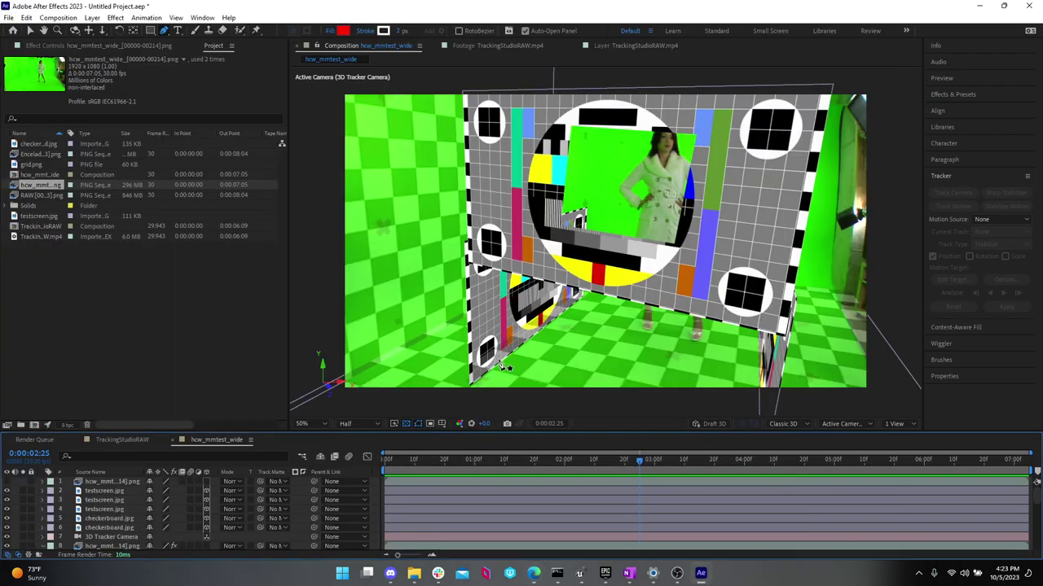
left_click_drag(627, 461, 694, 428)
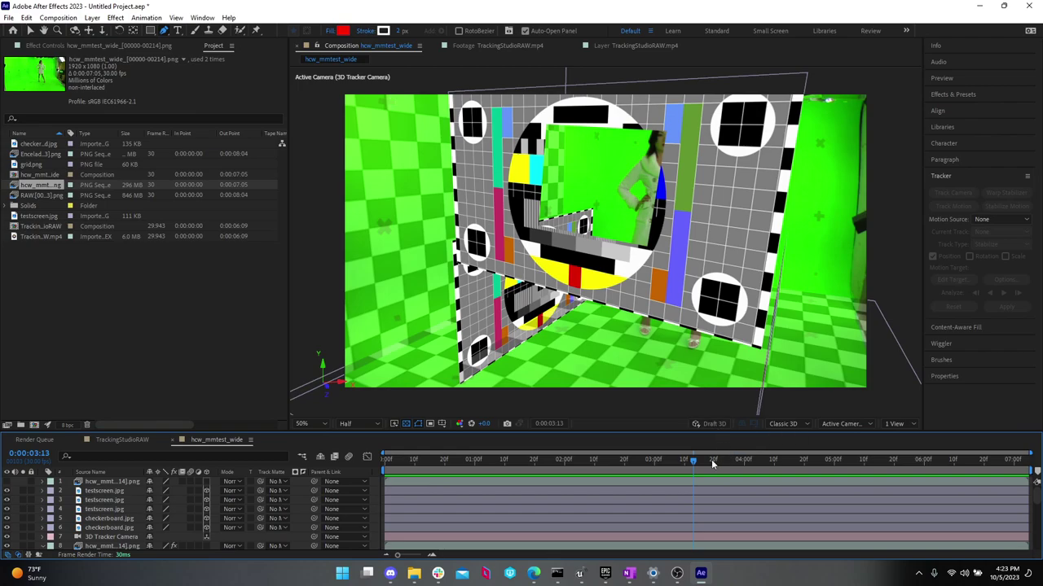
left_click_drag(712, 461, 733, 458)
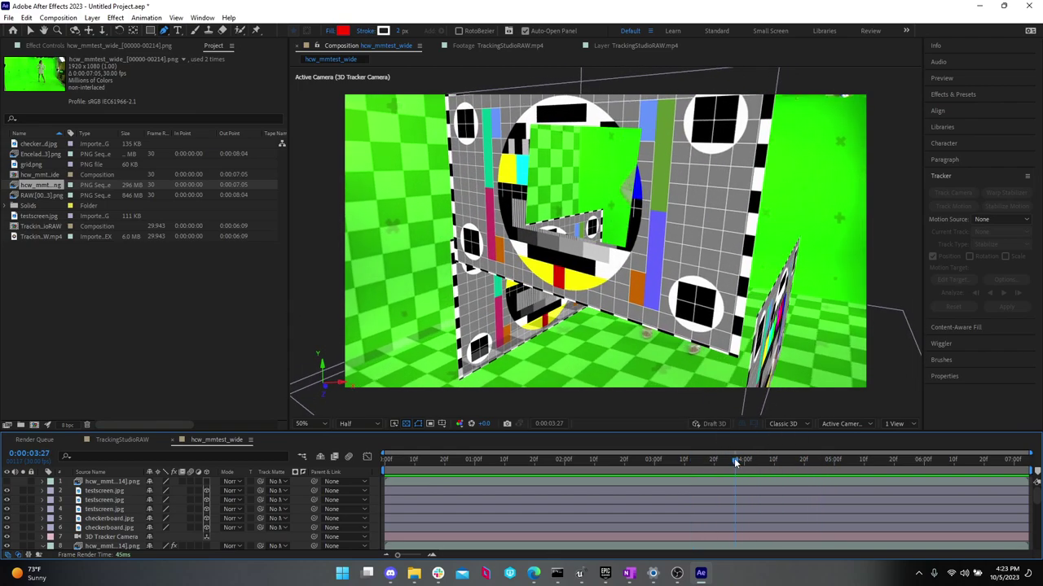
key("Page_Up")
key("Page_Up")
key("Page_Up")
key("Page_Up")
key("Page_Up")
key("Page_Up")
key("Page_Up")
key("Page_Up")
key("Page_Up")
key("Page_Up")
key("Page_Up")
key("Page_Up")
key("Page_Up")
key("Page_Up")
key("Page_Up")
key("Page_Up")
key("Page_Up")
key("Page_Up")
key("Page_Up")
key("Page_Up")
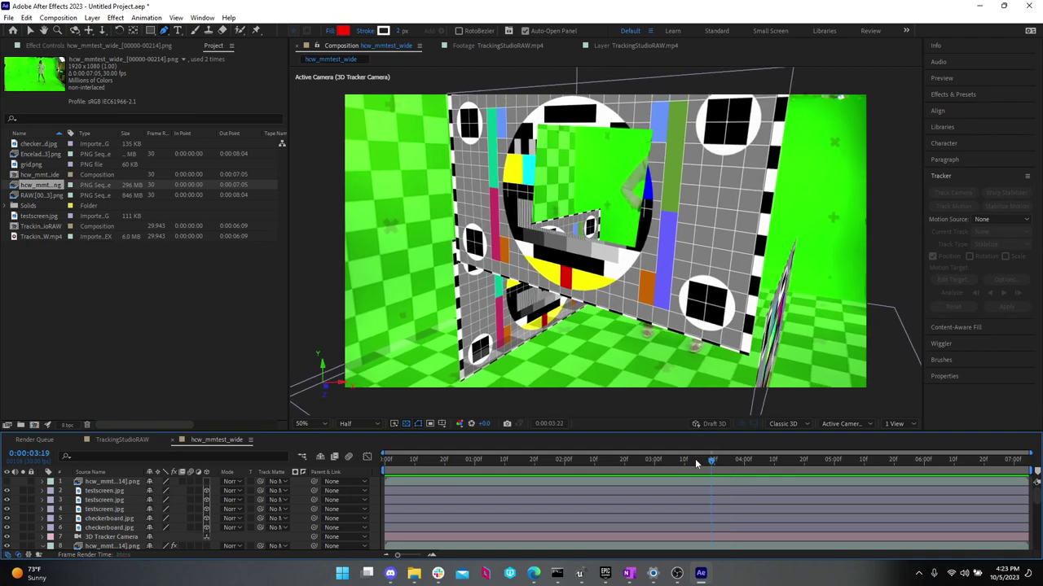
- Play the composition preview after scrubbing to 0:00:01:09, and switch back to the Google Slides pipeline slide
left_click_drag(734, 453, 502, 451)
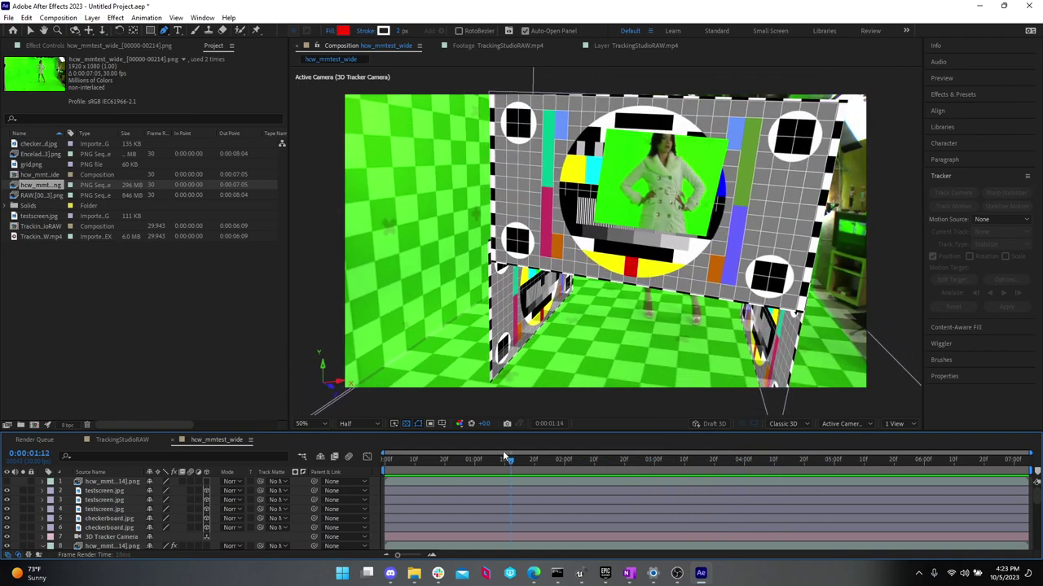
key("space")
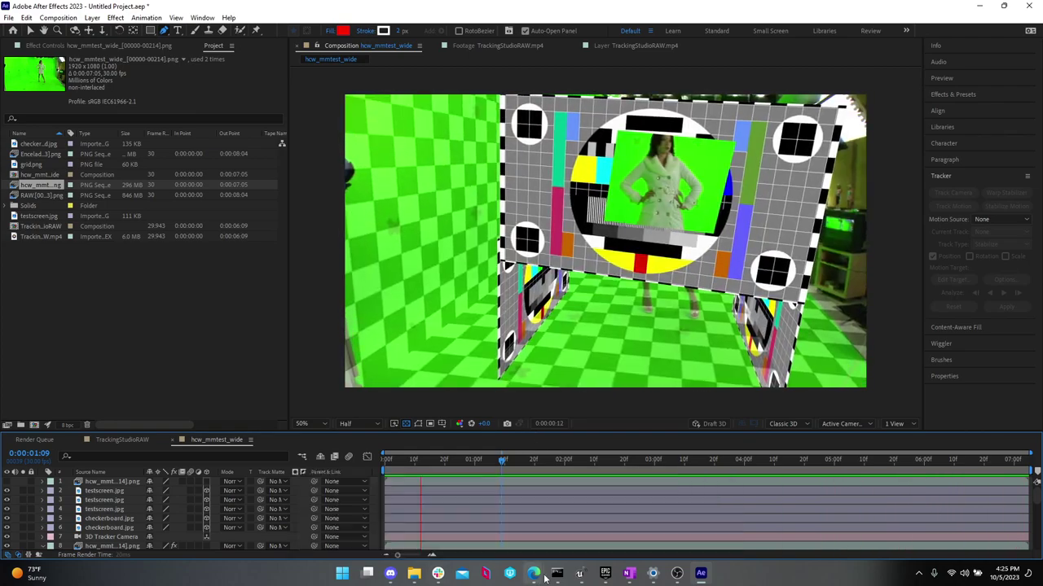
mouse_move(534, 573)
left_click(549, 540)
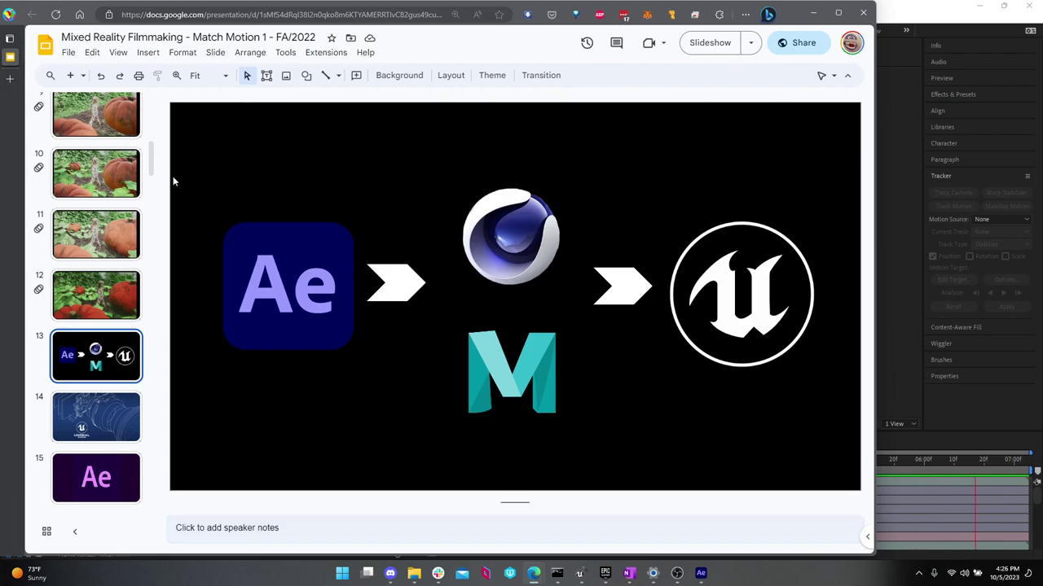
- Leave the pipeline slide, return to After Effects and stop the running composition preview
left_click(82, 283)
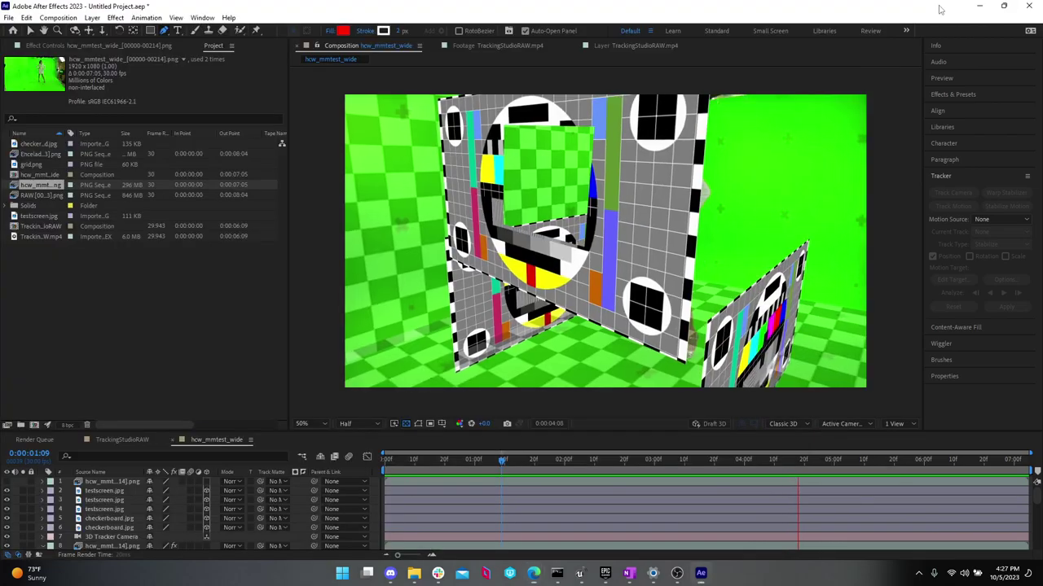
left_click(954, 7)
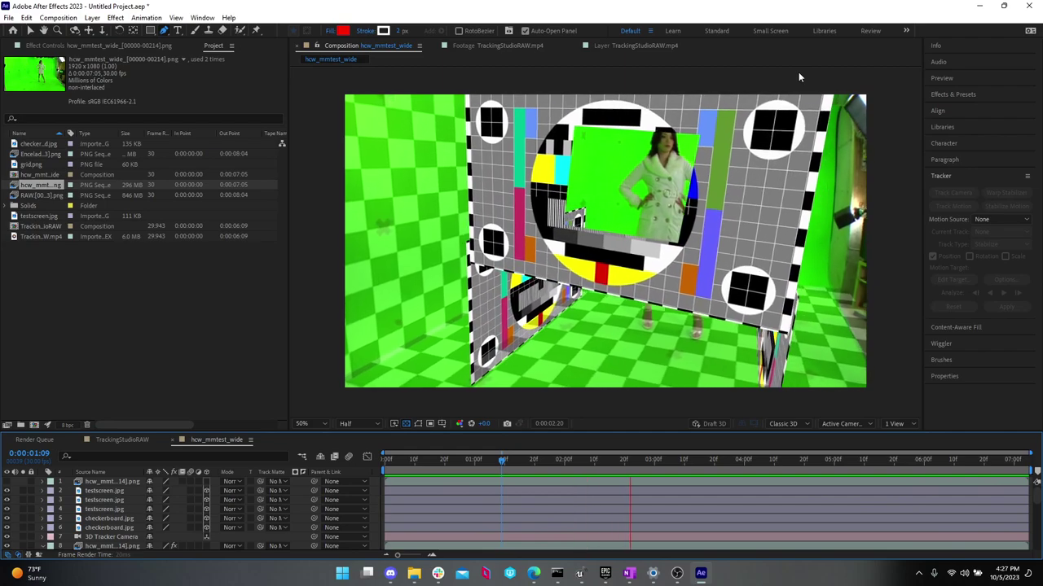
key("space")
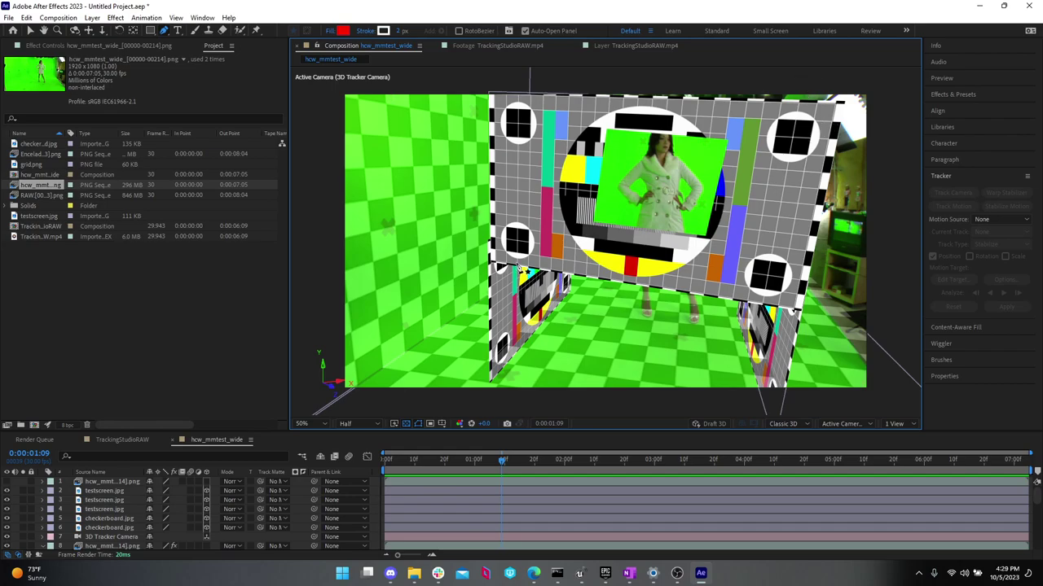
- Make the top hcw_mmtest footage layer visible, then scrub the whole shot to check how the woman moves, ending at 0:00:00:00
left_click_drag(479, 462, 192, 428)
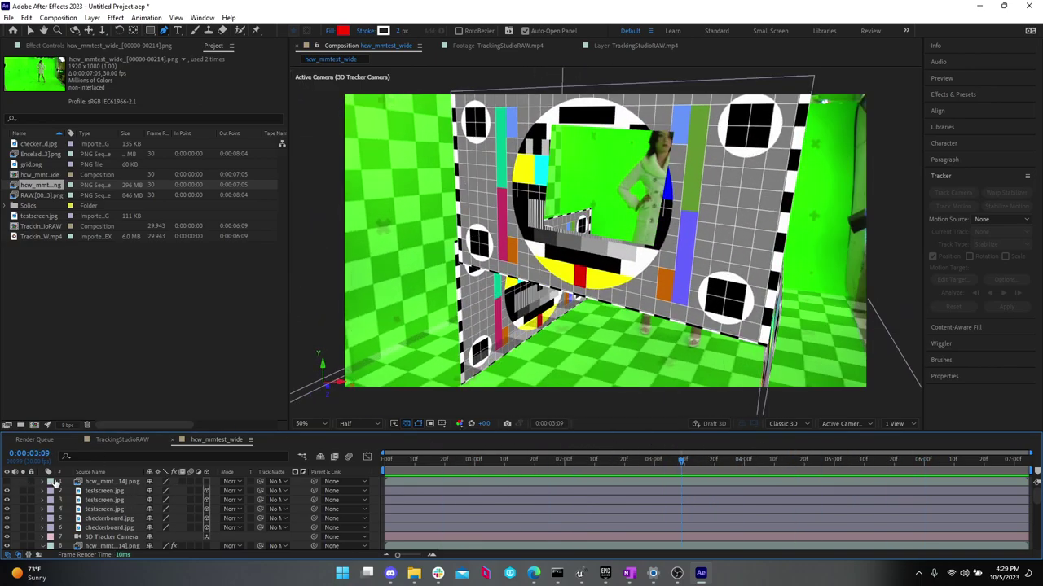
left_click(93, 482)
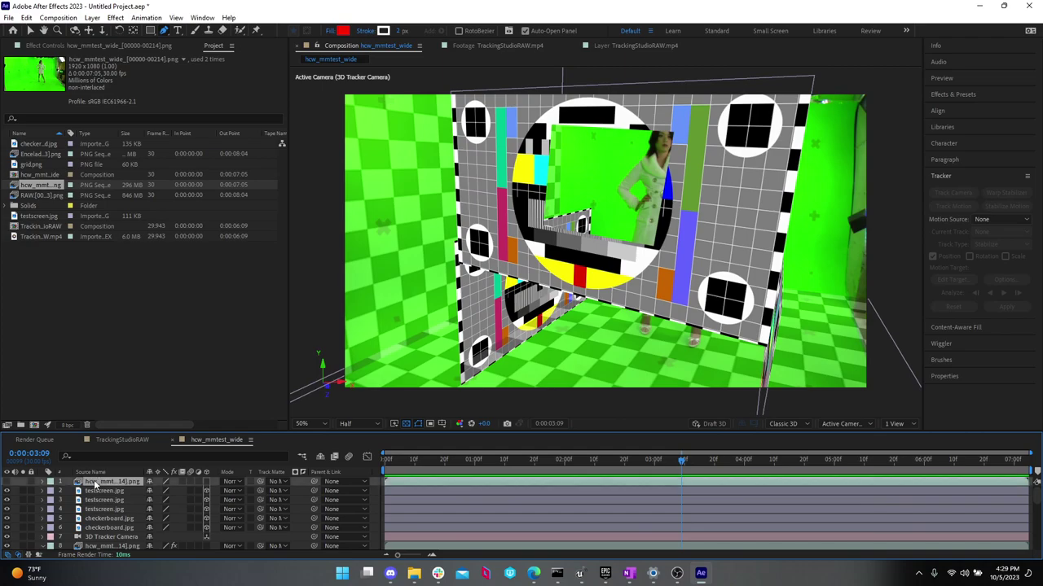
left_click(10, 483)
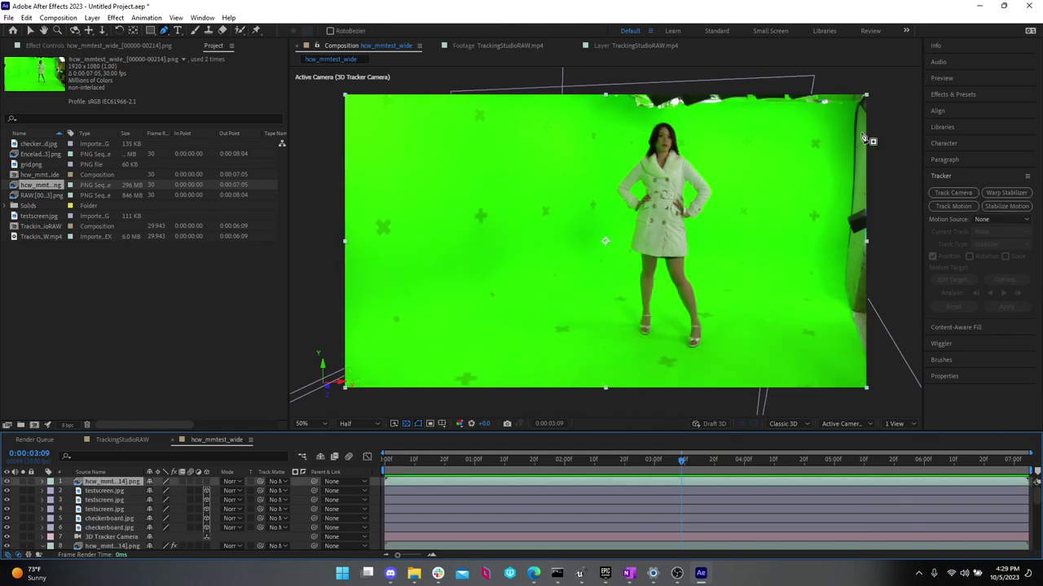
left_click_drag(465, 461, 385, 461)
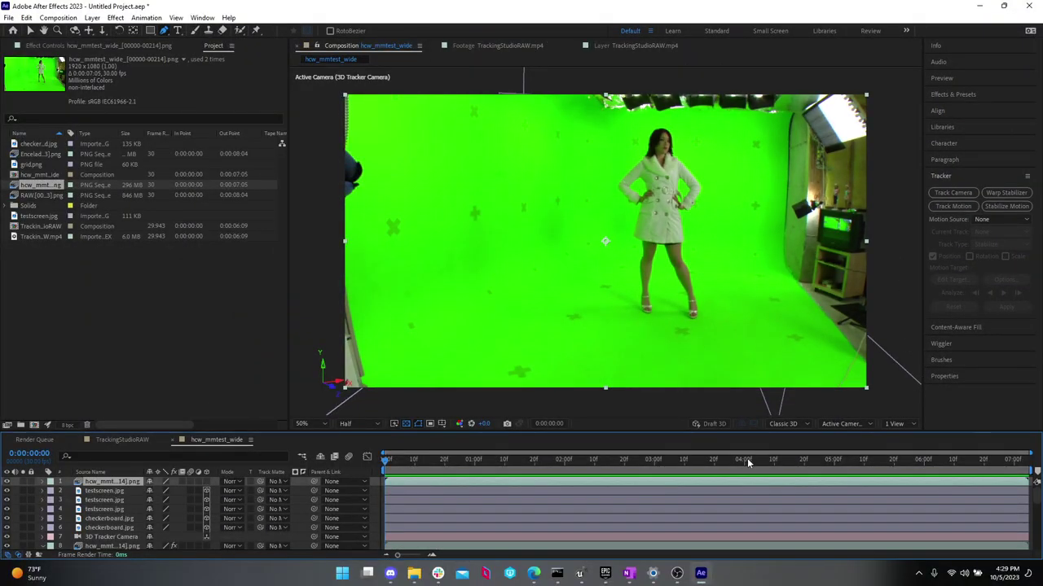
left_click_drag(747, 459, 1028, 459)
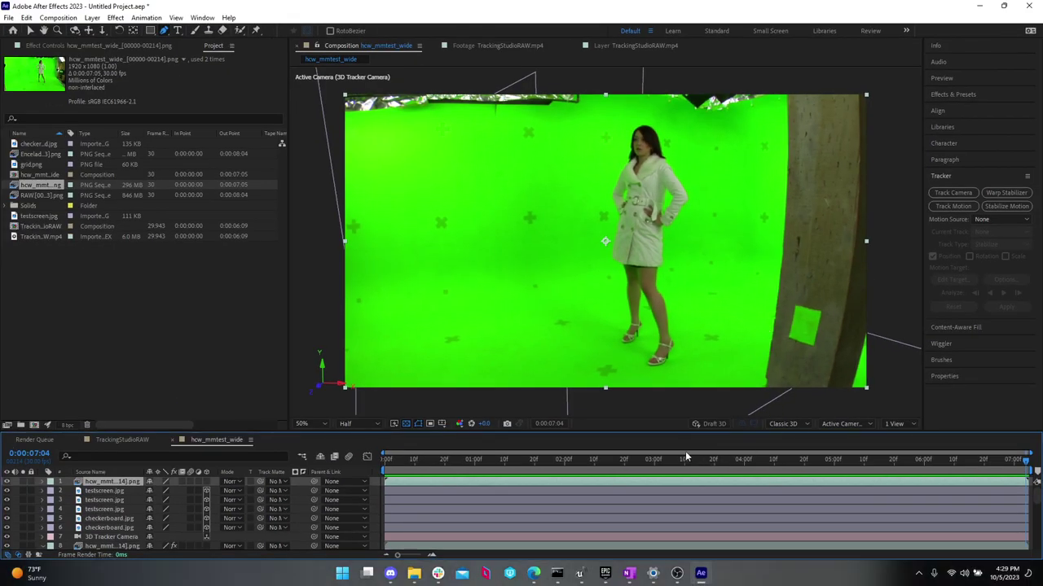
left_click_drag(630, 461, 393, 441)
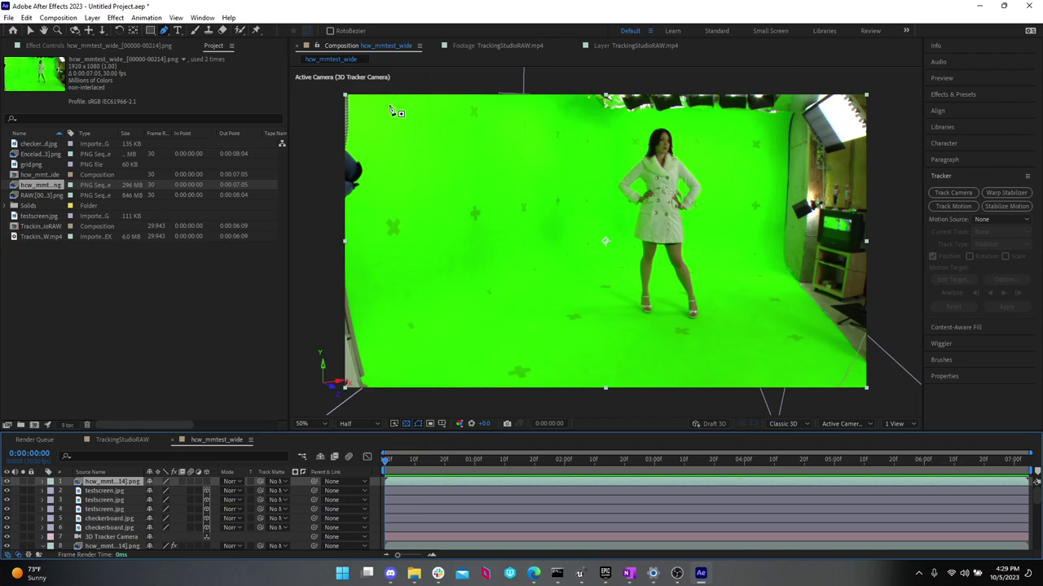
- Draw a closed six-point Pen mask loosely around the woman on the top footage layer at 0:00:00:00
left_click(609, 139)
left_click(670, 119)
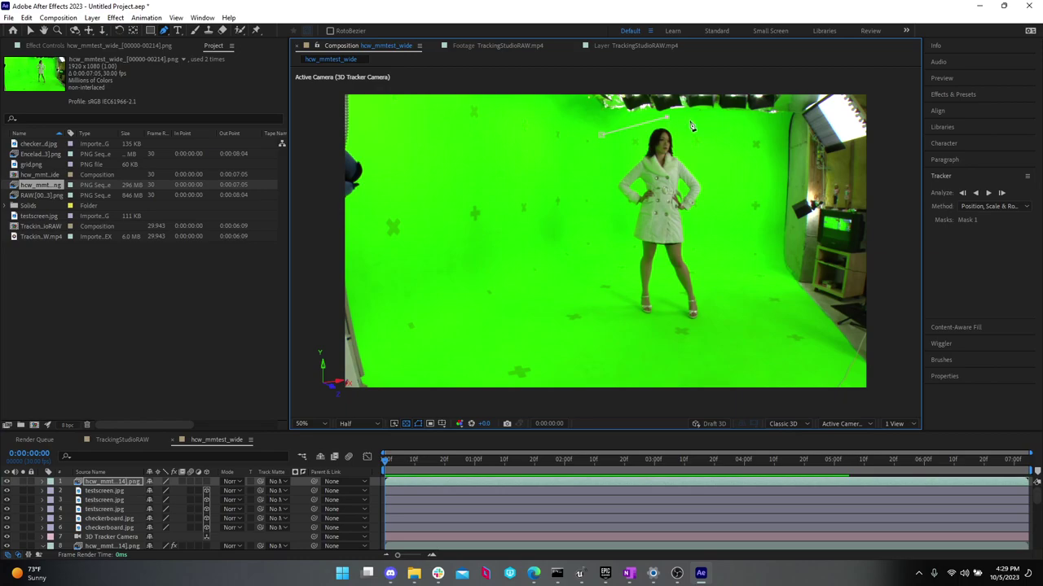
left_click(730, 137)
left_click(758, 335)
left_click(616, 355)
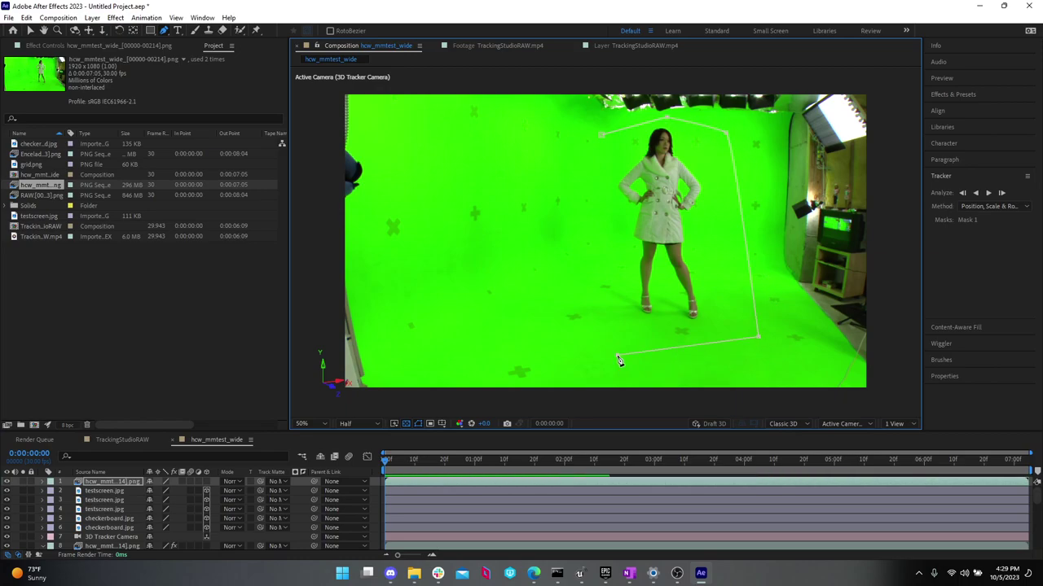
left_click(553, 319)
left_click(601, 135)
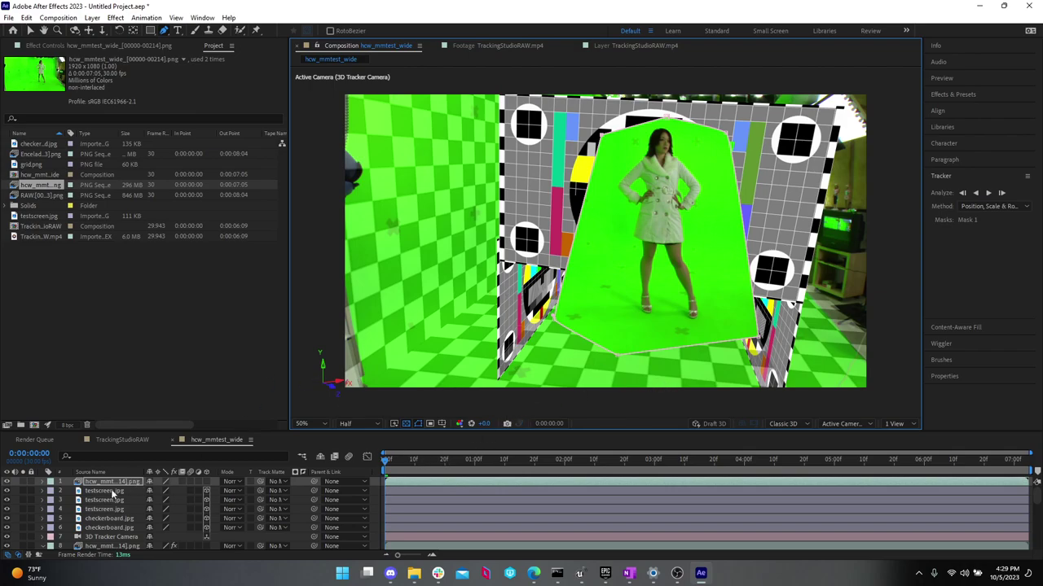
- Keyframe the mask path at 0:00:00:00, adjust its lower-right point at about 0:00:02:15, and play on to 0:00:03:10
key("m")
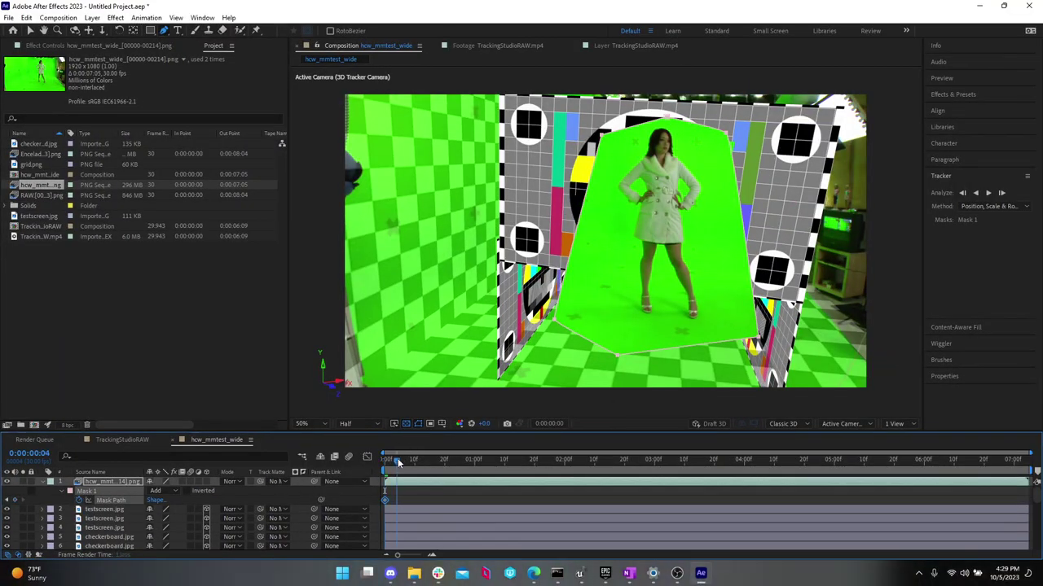
left_click_drag(397, 462, 610, 462)
left_click_drag(756, 340, 749, 373)
key("space")
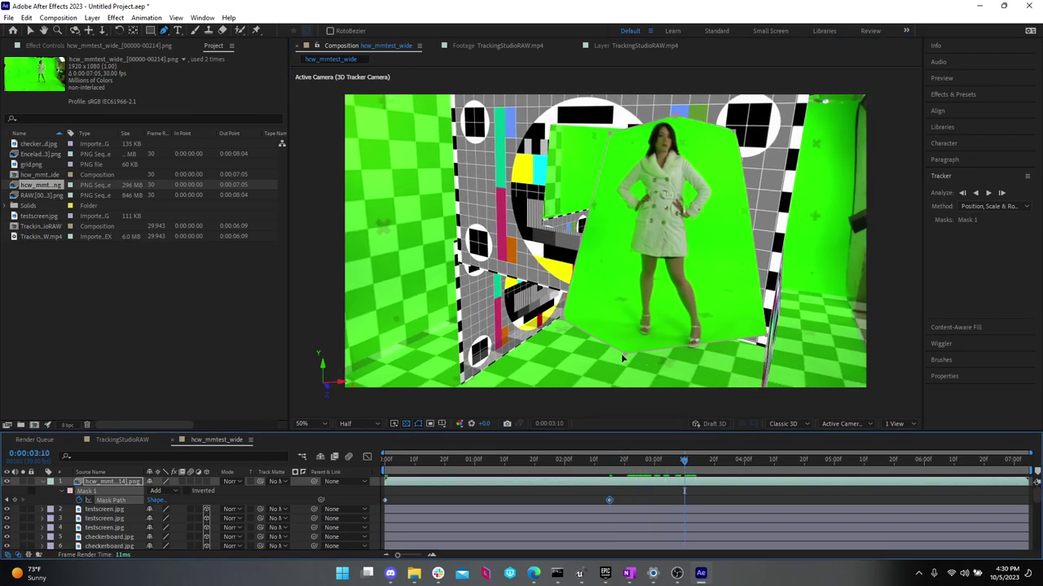
- Undo the stray mask edit and lower the mask's lower-right point below the woman's feet at 0:00:03:10
left_click_drag(740, 355, 760, 343)
key("ctrl+z")
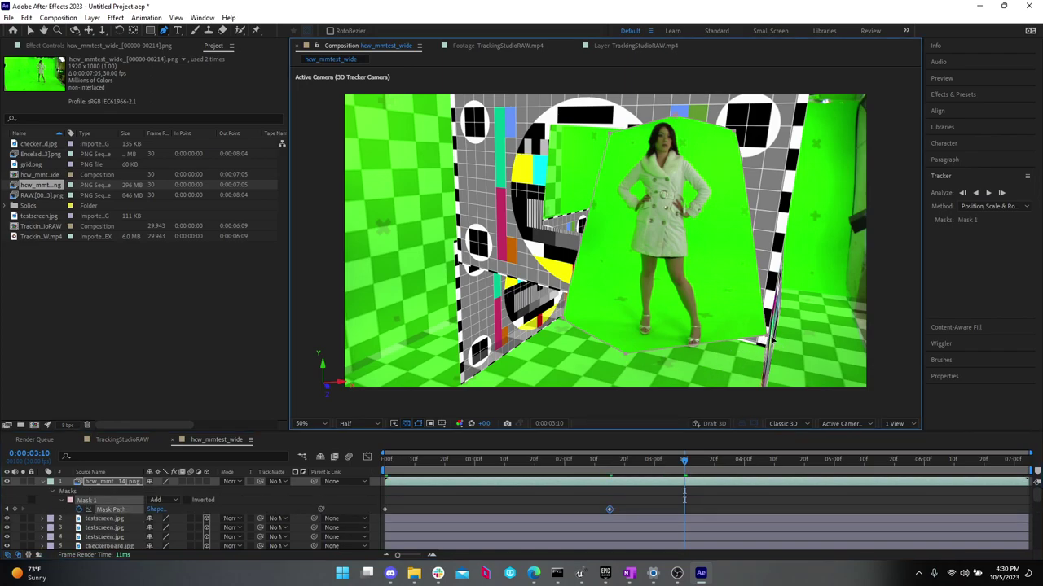
key("v")
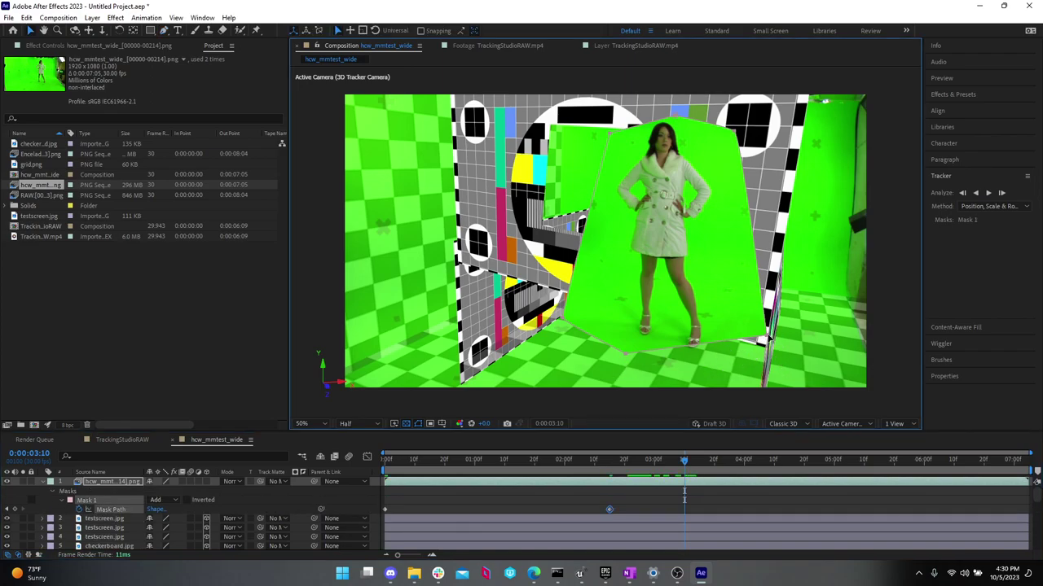
left_click_drag(774, 343, 770, 368)
- At 0:00:04:09, move the mask's bottom point further down and its top point higher above the woman's head
left_click_drag(684, 461, 771, 462)
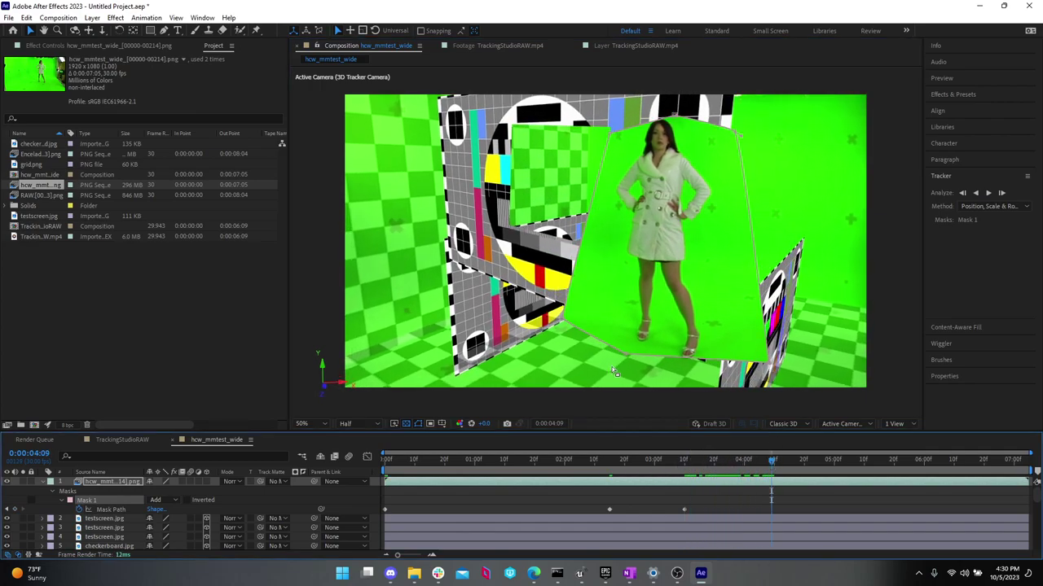
left_click_drag(628, 359, 611, 380)
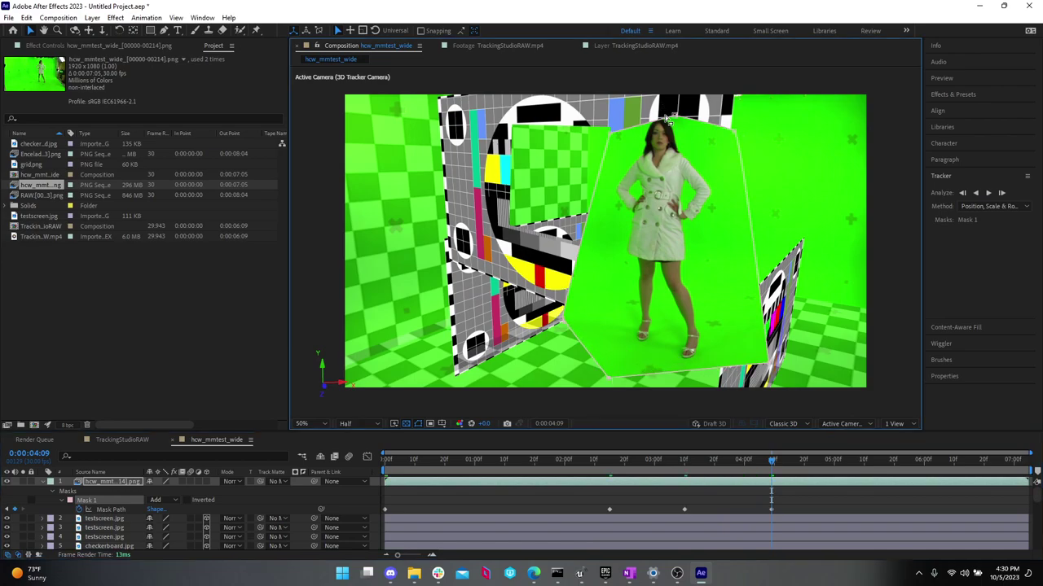
left_click_drag(678, 117, 657, 104)
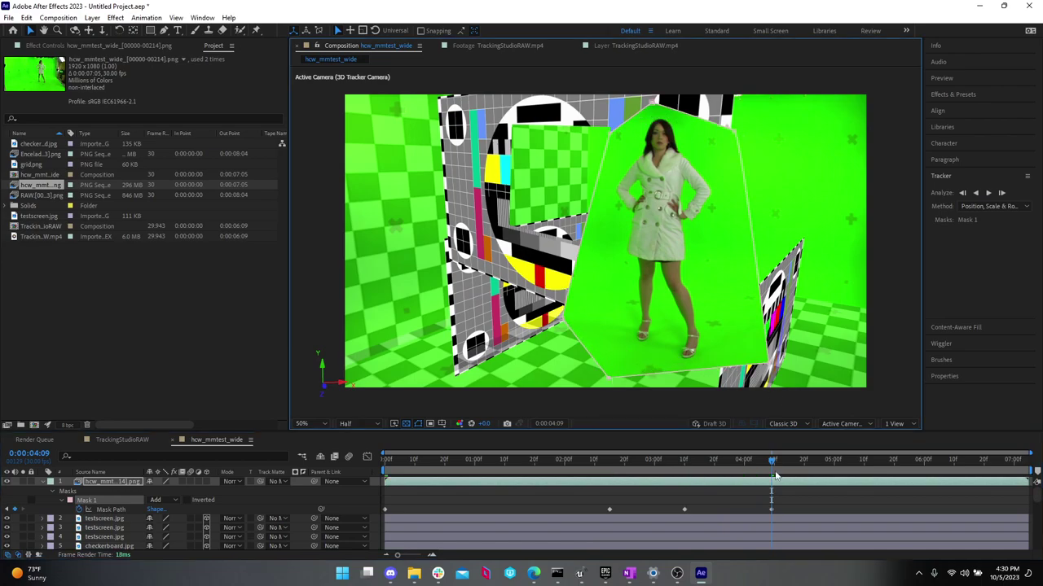
- Scrub and preview the animated mask from near the start, then check its fit around the woman at 0:00:05:24
left_click_drag(780, 458, 440, 460)
key("space")
key("space")
left_click(906, 460)
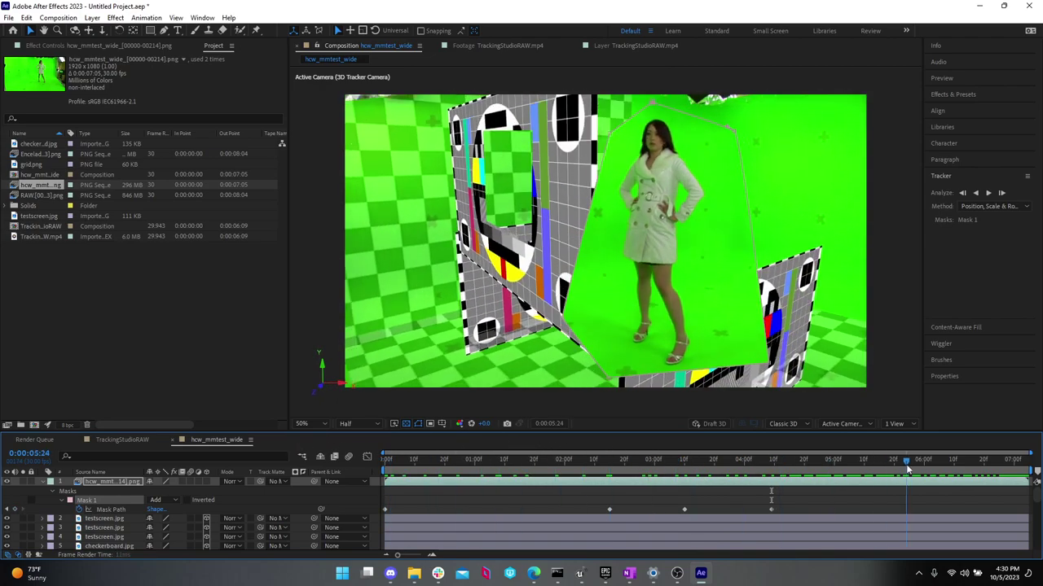
- Solo the masked footage layer, preview it alone and return to 0:00:00:00
left_click(22, 481)
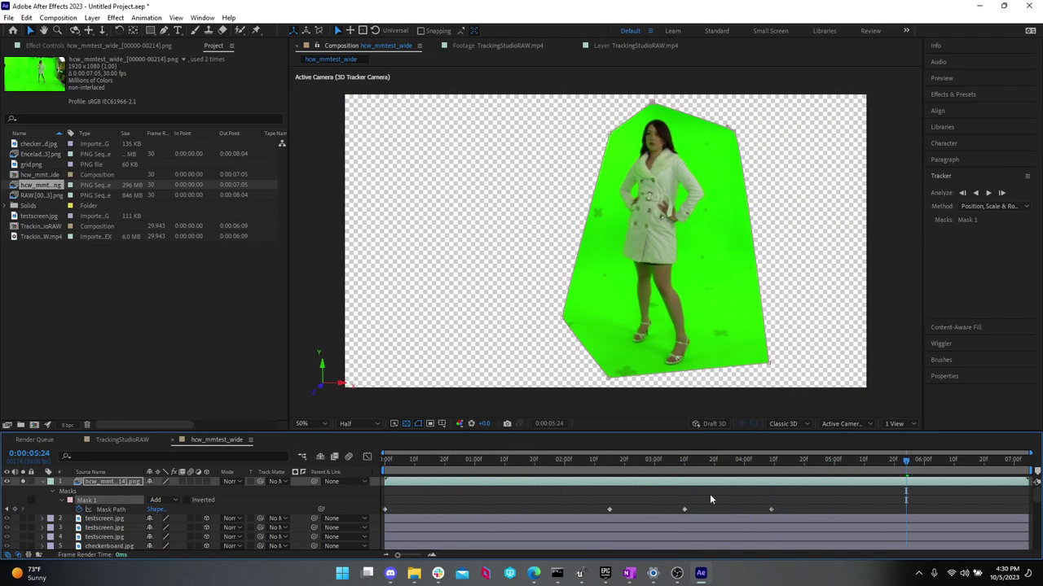
key("space")
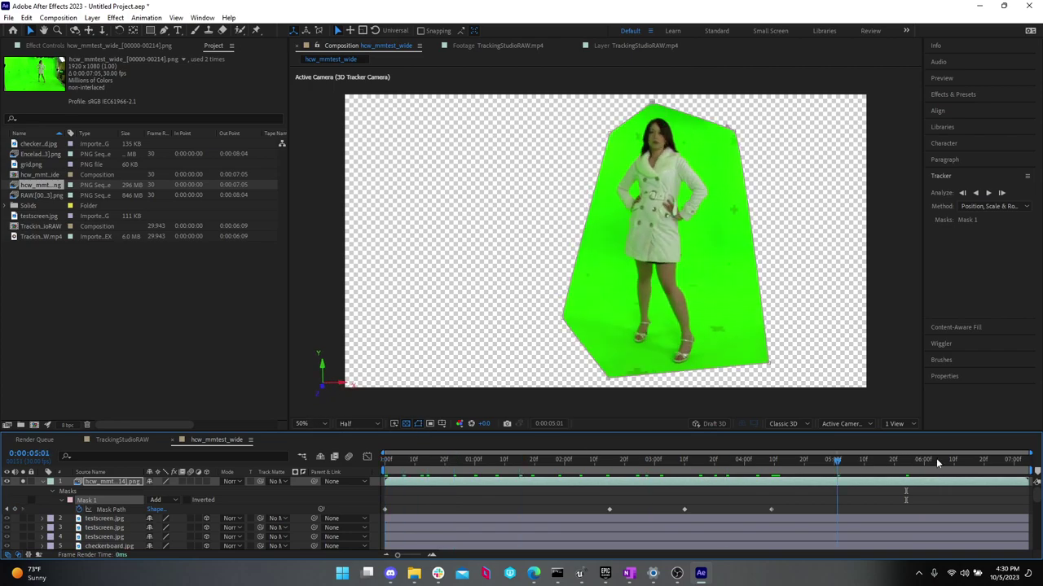
key("Home")
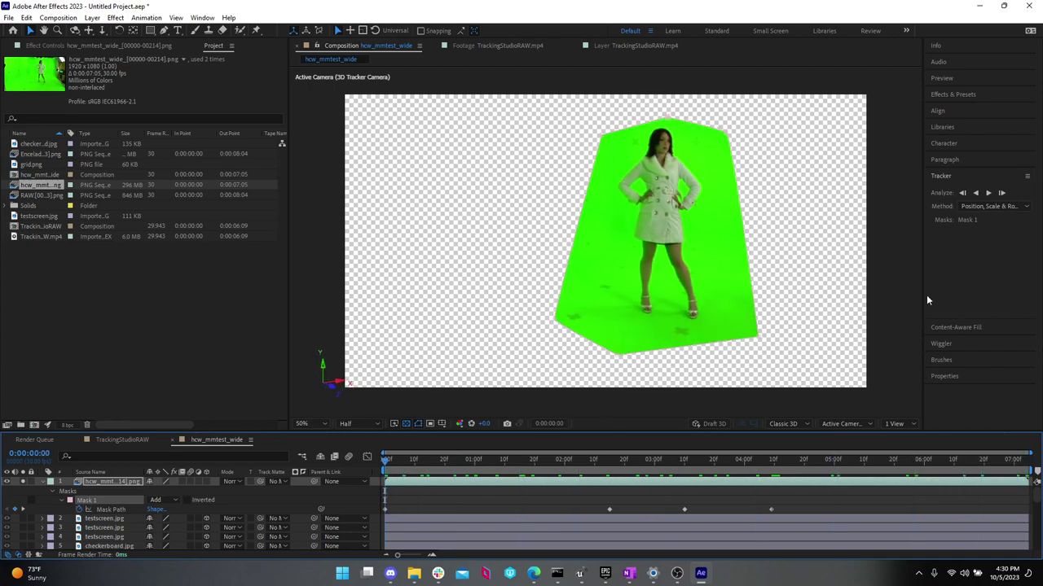
- Apply the Keylight (1.2) effect to the masked footage and sample the green beside the woman's torso as Screen Colour
left_click(950, 94)
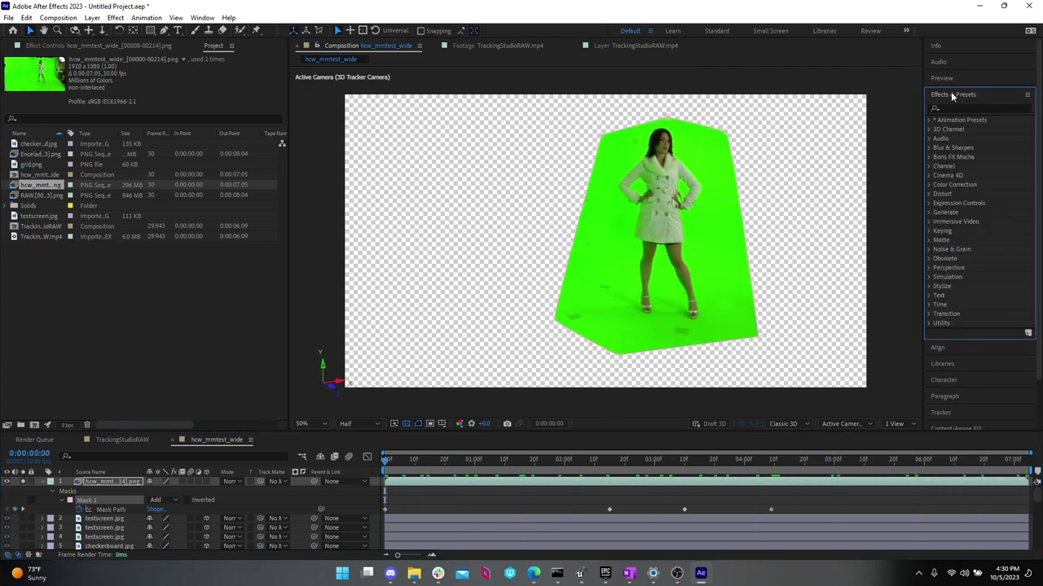
left_click(930, 232)
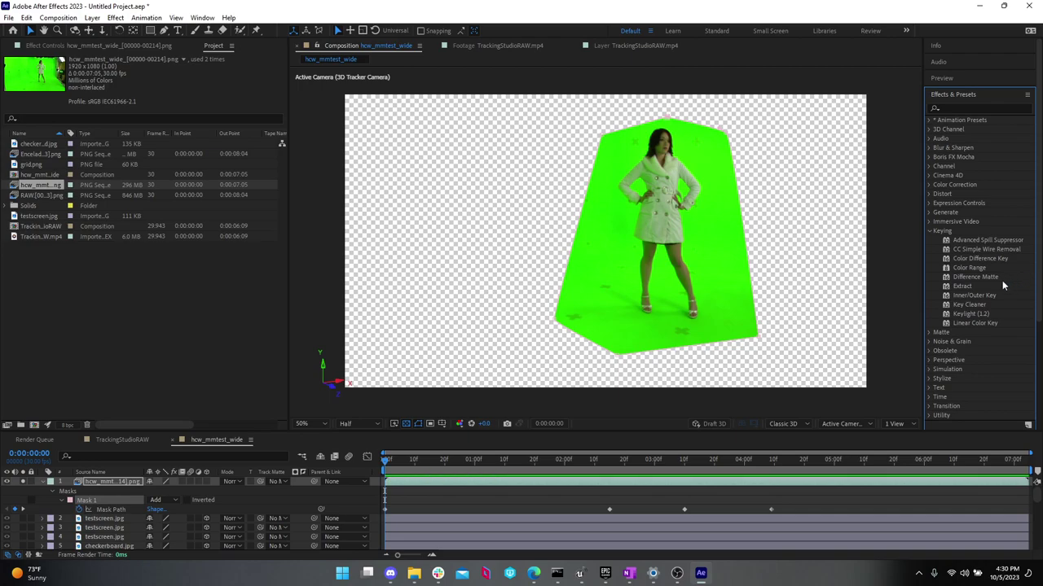
left_click_drag(966, 314, 720, 257)
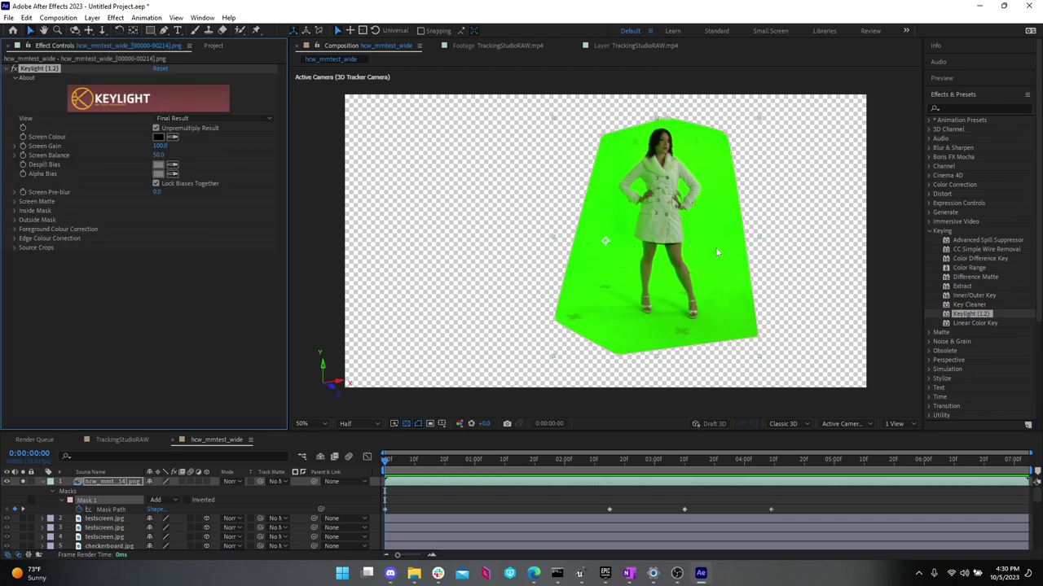
left_click(637, 190)
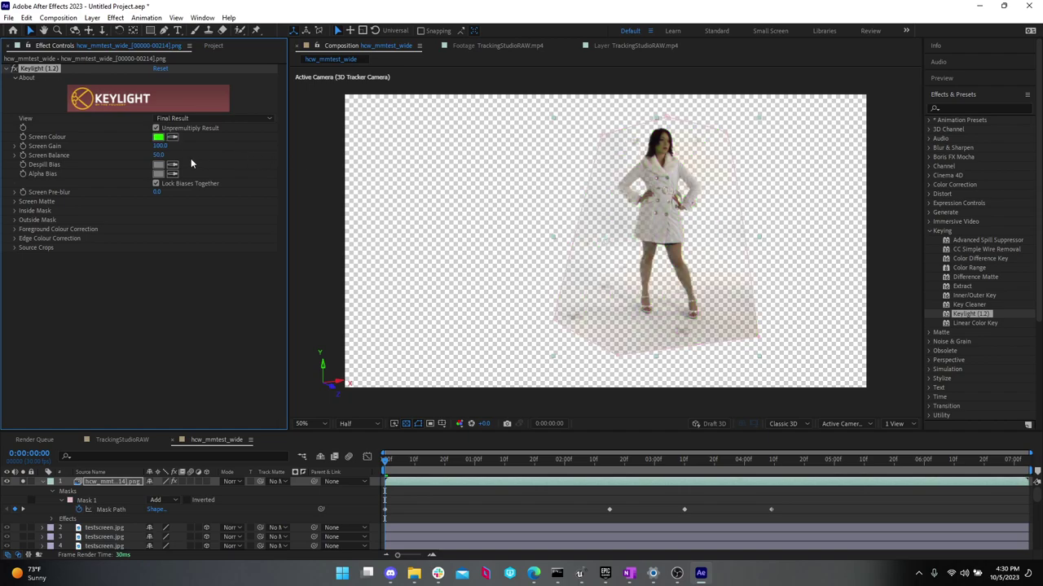
- Show Keylight's Status view and raise Screen Gain to 116
left_click(198, 120)
left_click(202, 226)
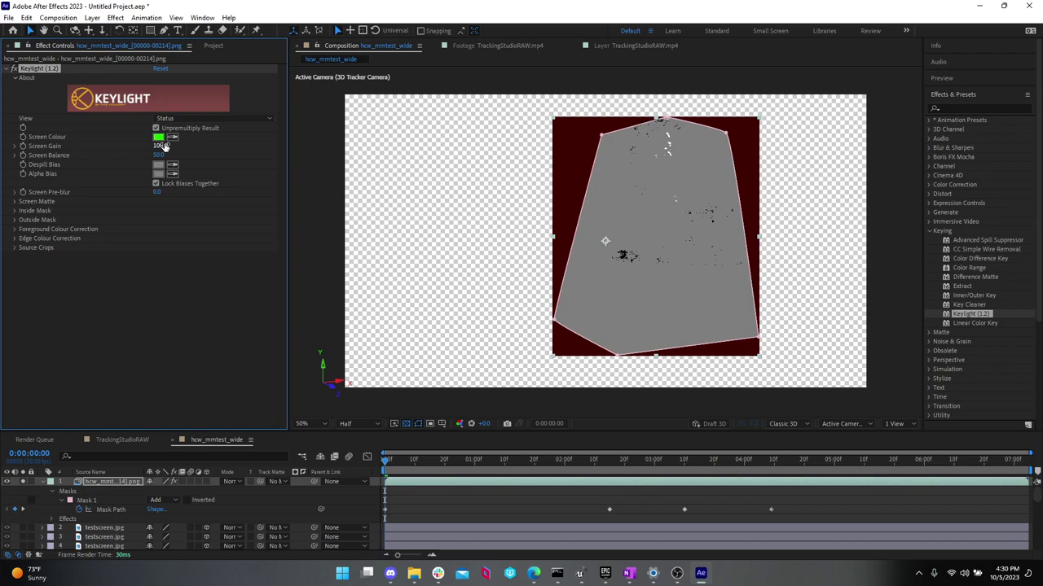
left_click_drag(163, 145, 180, 144)
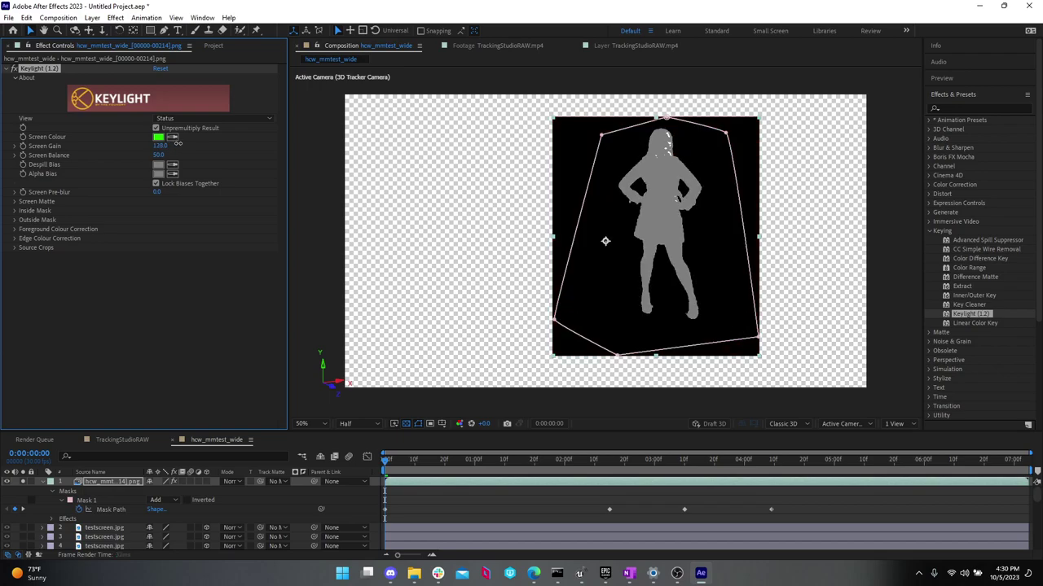
left_click_drag(176, 143, 175, 147)
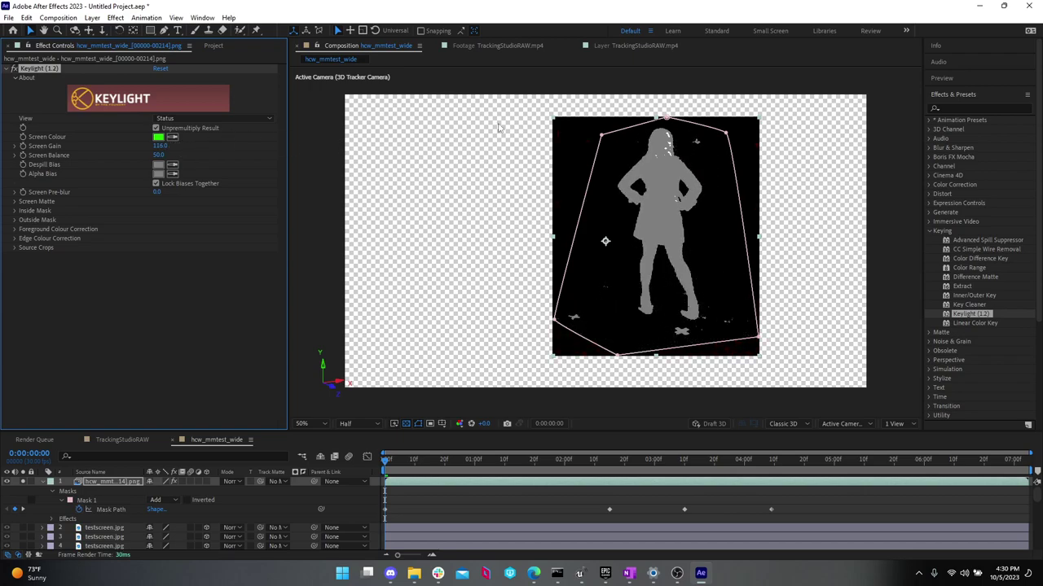
- Inspect the woman's matte up close in Keylight's Screen Matte view and set Clip White to 20
key("period")
key("period")
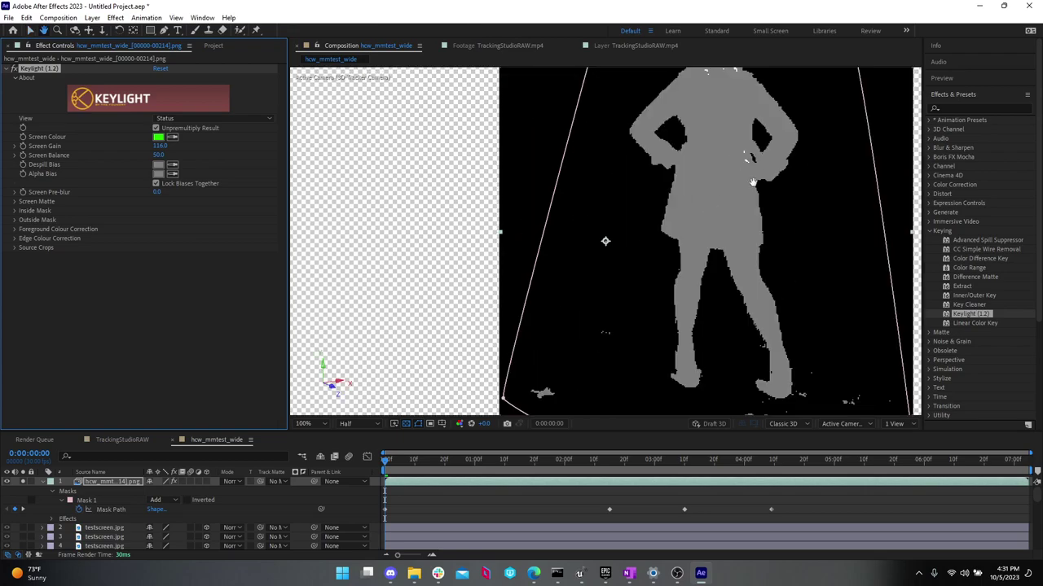
left_click_drag(754, 181, 626, 260)
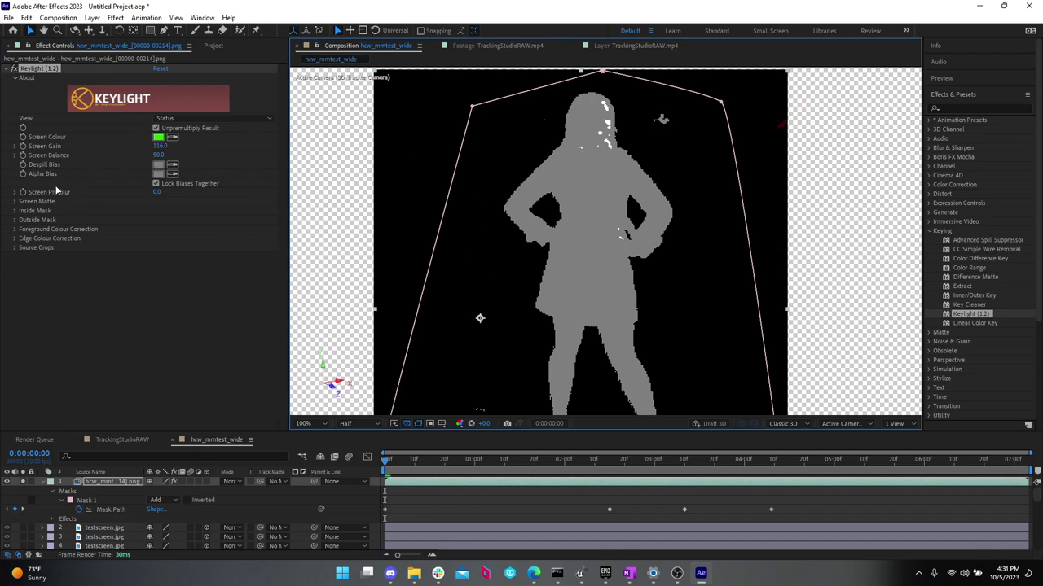
left_click(15, 201)
left_click(208, 118)
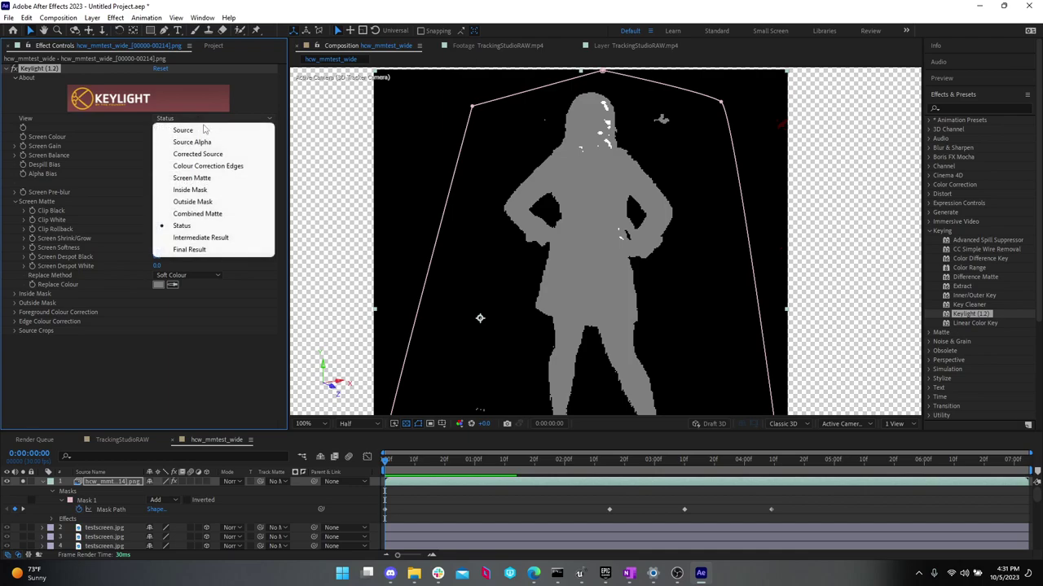
left_click(212, 180)
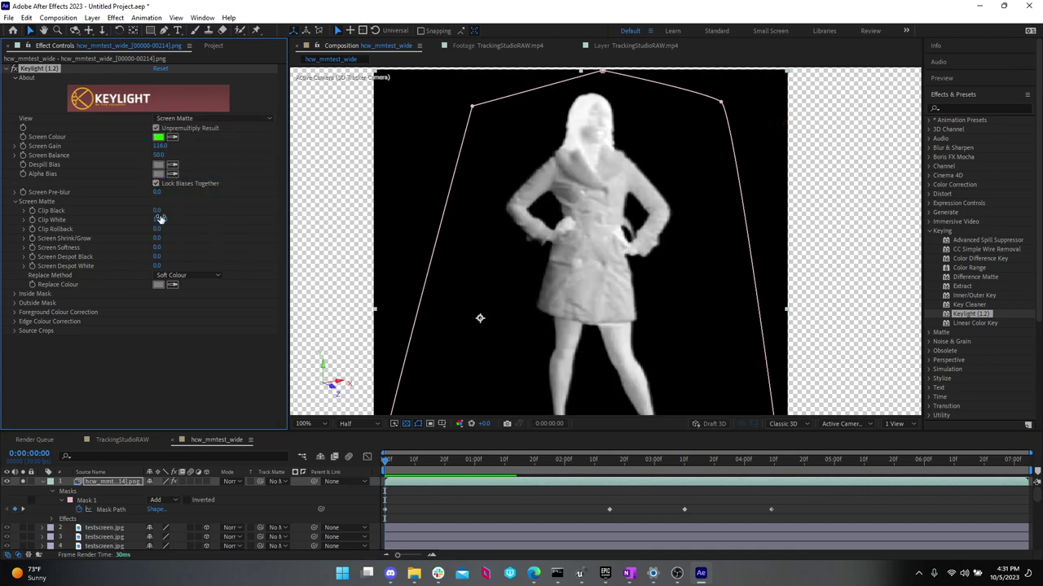
left_click_drag(161, 218, 117, 216)
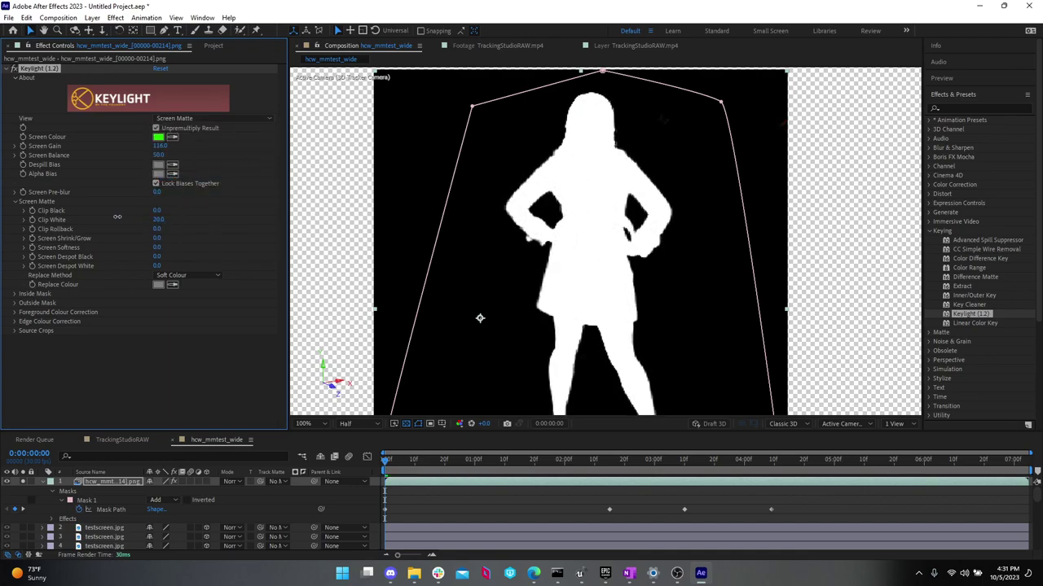
- Set Keylight's Clip White to 35 and change the Replace Method to Source
left_click(157, 220)
type("42")
key("Return")
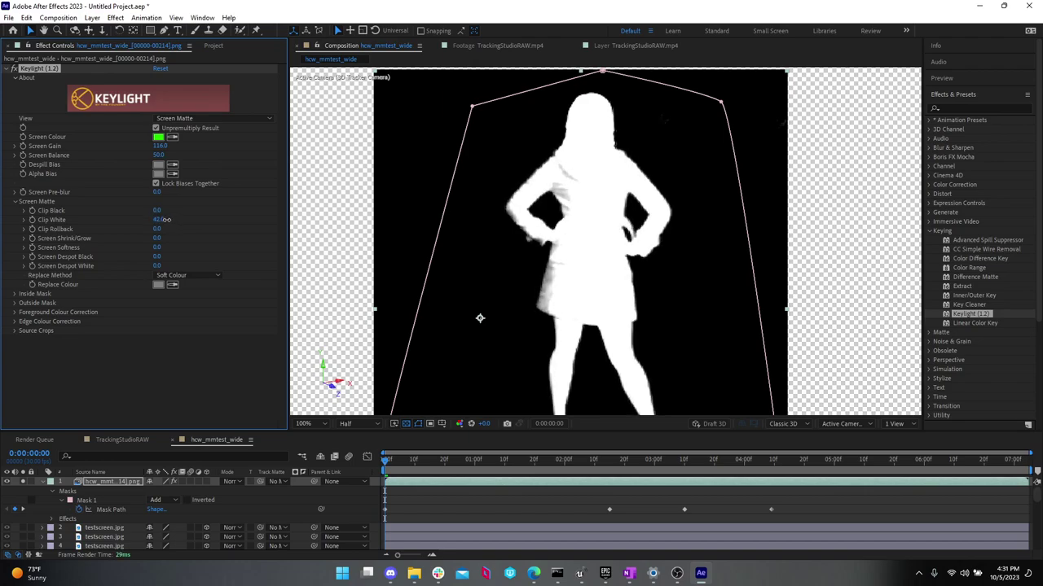
left_click_drag(164, 219, 160, 219)
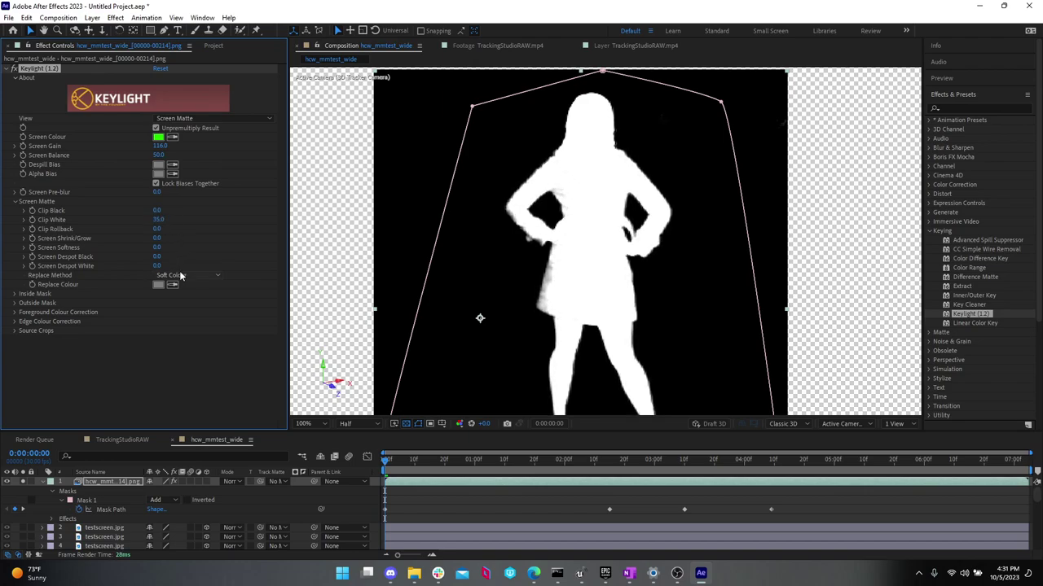
left_click(184, 275)
left_click(183, 299)
- Set Keylight's Screen Balance to 43 and Screen Gain to 122, and switch its view to Final Result
mouse_move(158, 155)
left_mouse_down()
mouse_move(189, 158)
mouse_move(161, 156)
left_mouse_up()
mouse_move(163, 145)
left_mouse_down()
mouse_move(150, 145)
mouse_move(172, 148)
left_mouse_up()
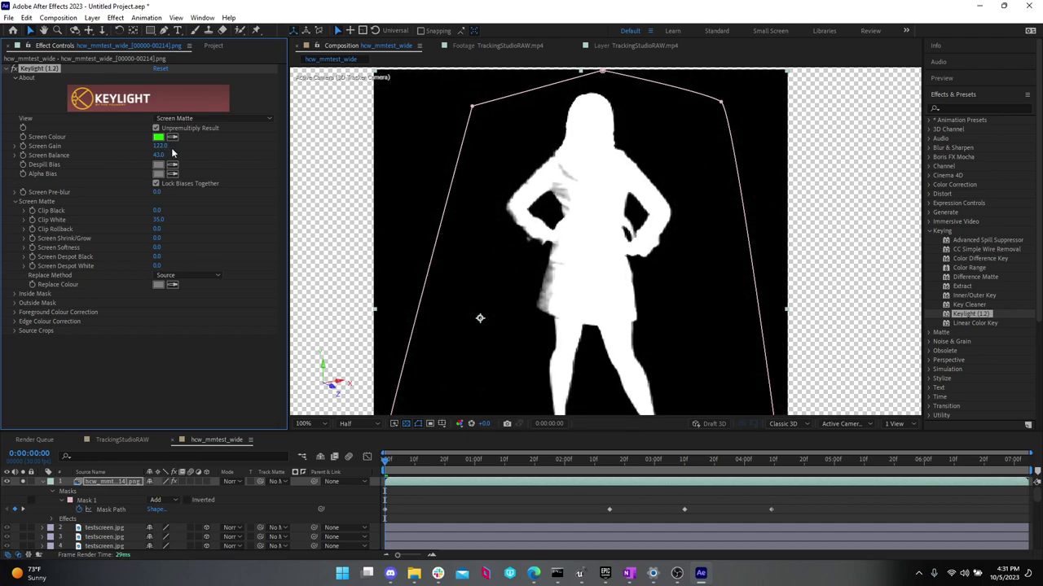
left_click(230, 118)
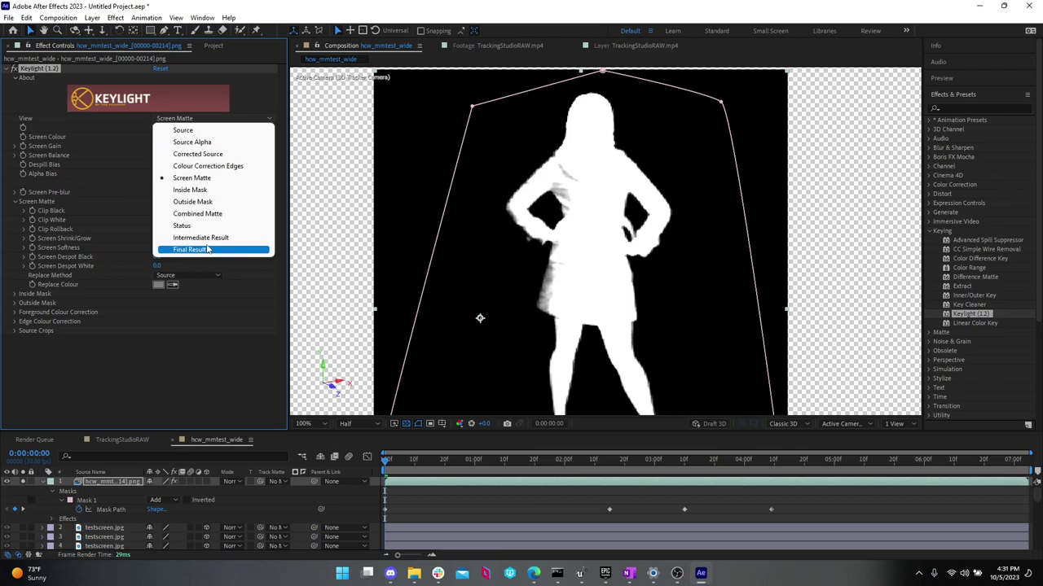
left_click(240, 250)
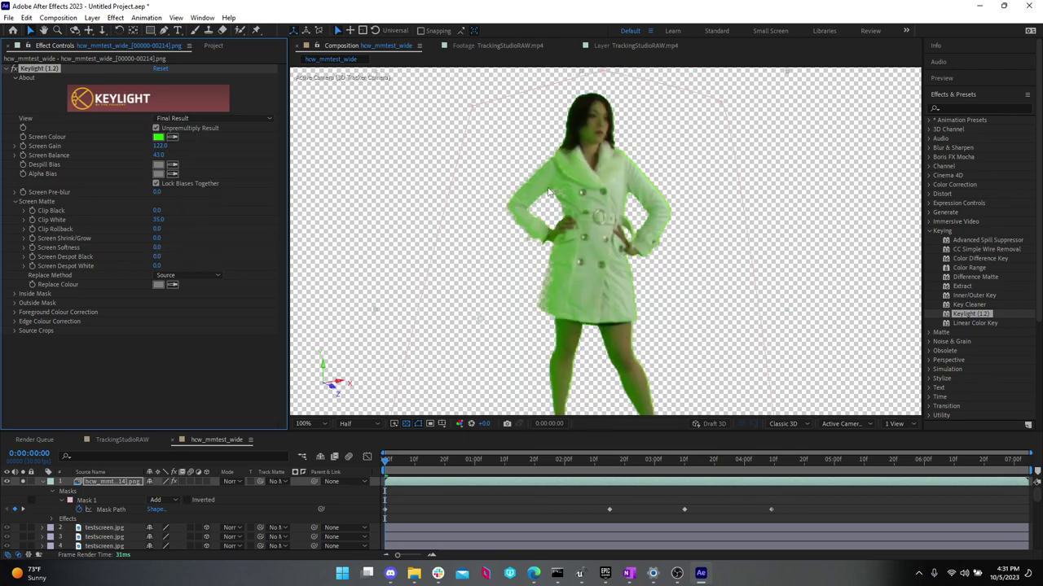
- Add the Advanced Spill Suppressor effect to the keyed footage of the woman and set its Method to Ultra
left_click(14, 71)
left_click(13, 71)
left_click(972, 110)
type("spill")
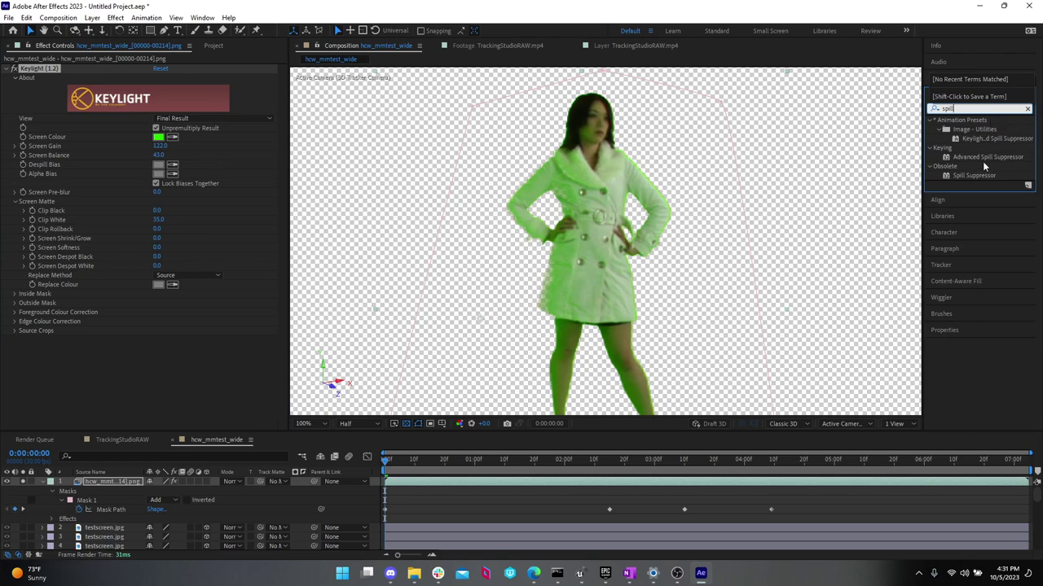
left_click_drag(984, 157, 661, 217)
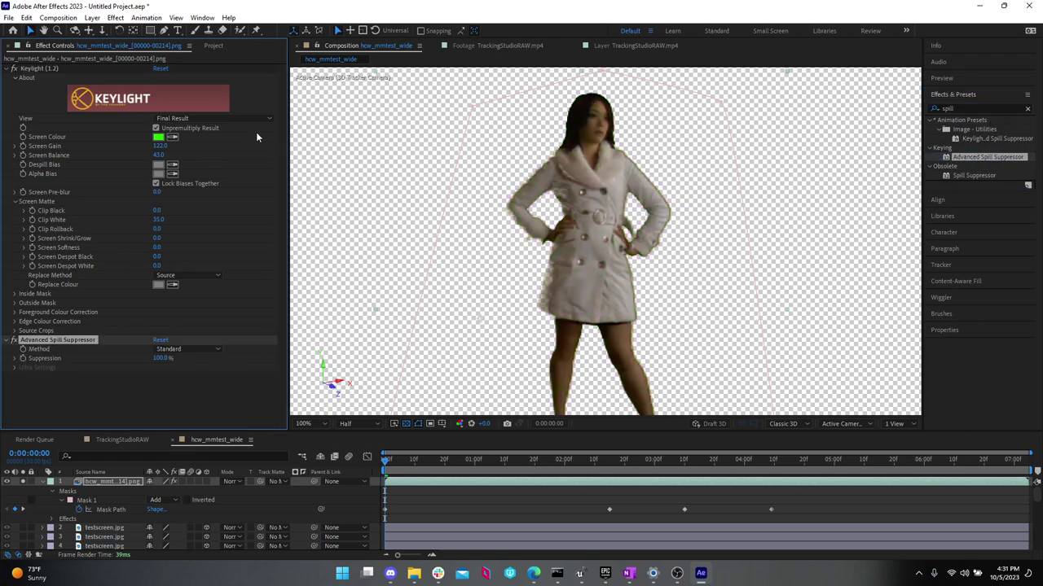
left_click(175, 349)
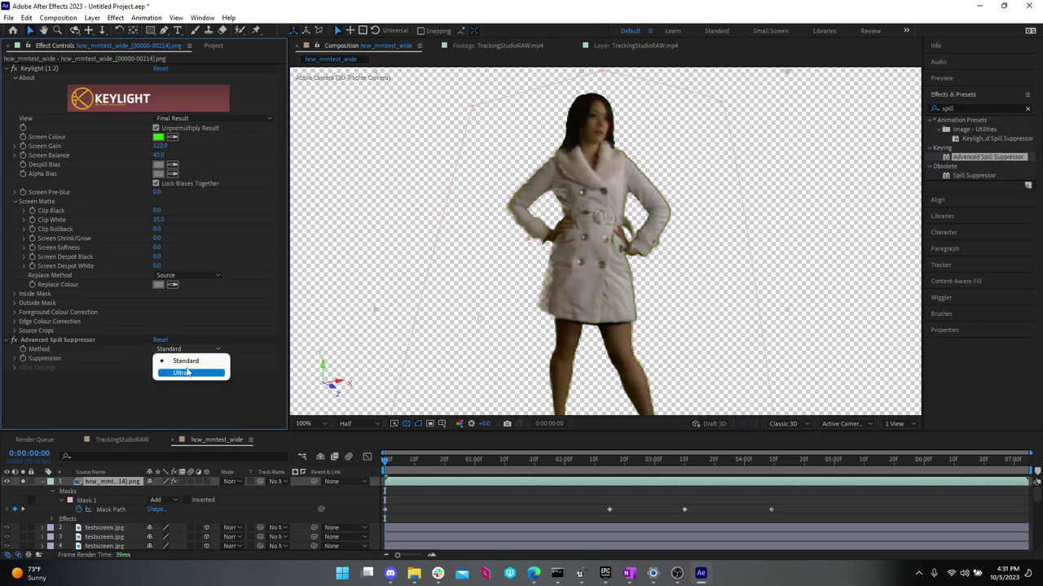
left_click(187, 370)
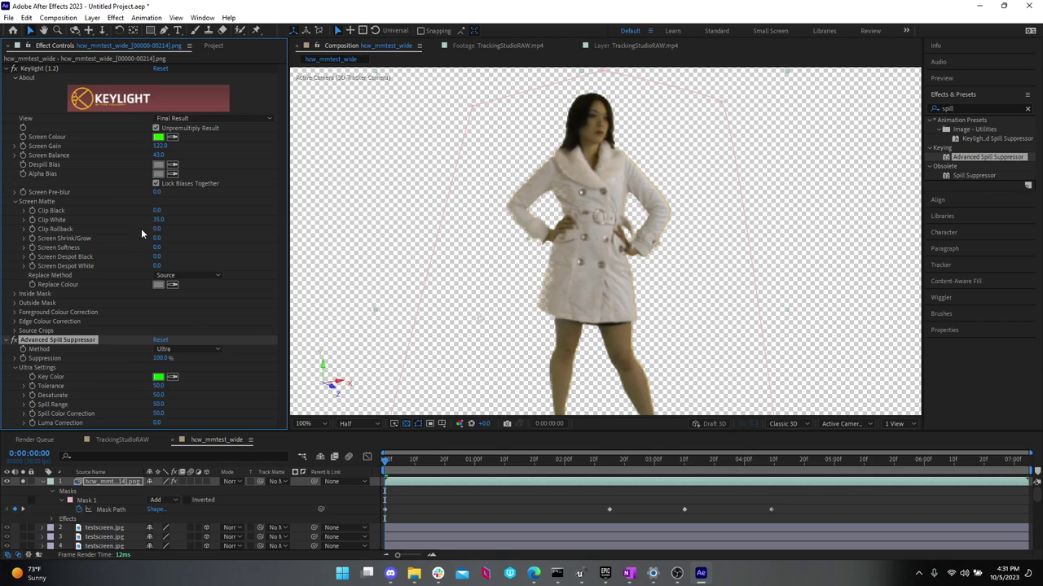
- Set Keylight's Screen Softness to 1.8 and unsolo the keyed footage to show it with the panels
key("ctrl+Up")
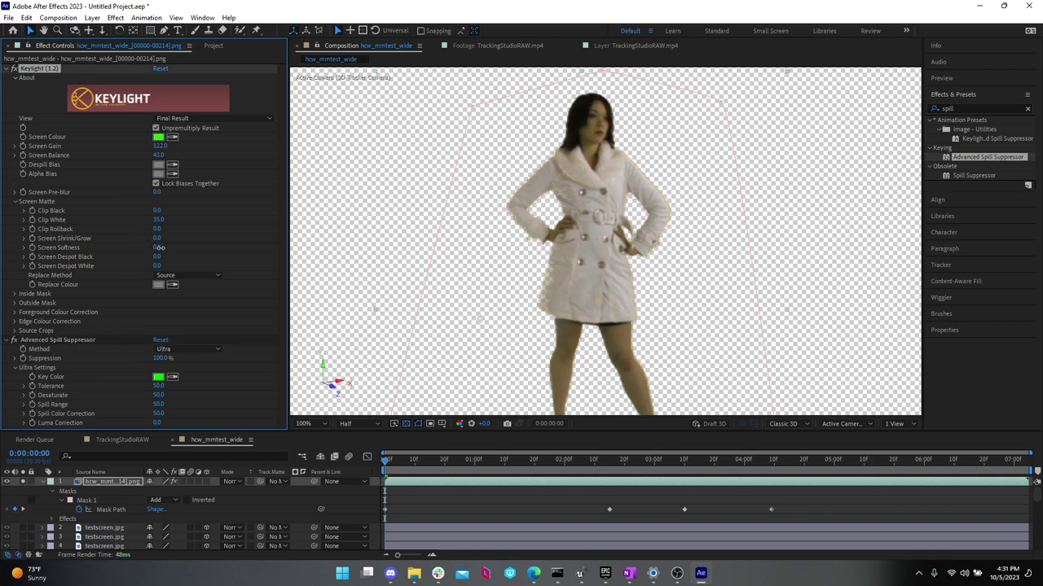
left_click_drag(161, 247, 164, 247)
left_click(23, 482)
scroll(599, 206, "down", 2)
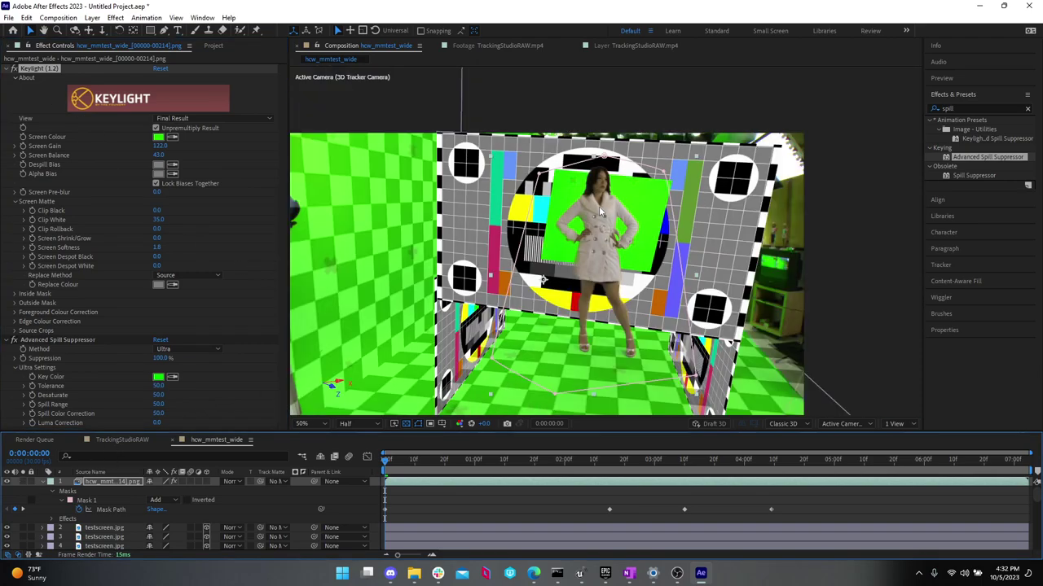
- Move the large upright testscreen.jpg panel's layer above the keyed footage and scrub to 0:00:06:00 to check the overlap
left_click(104, 528)
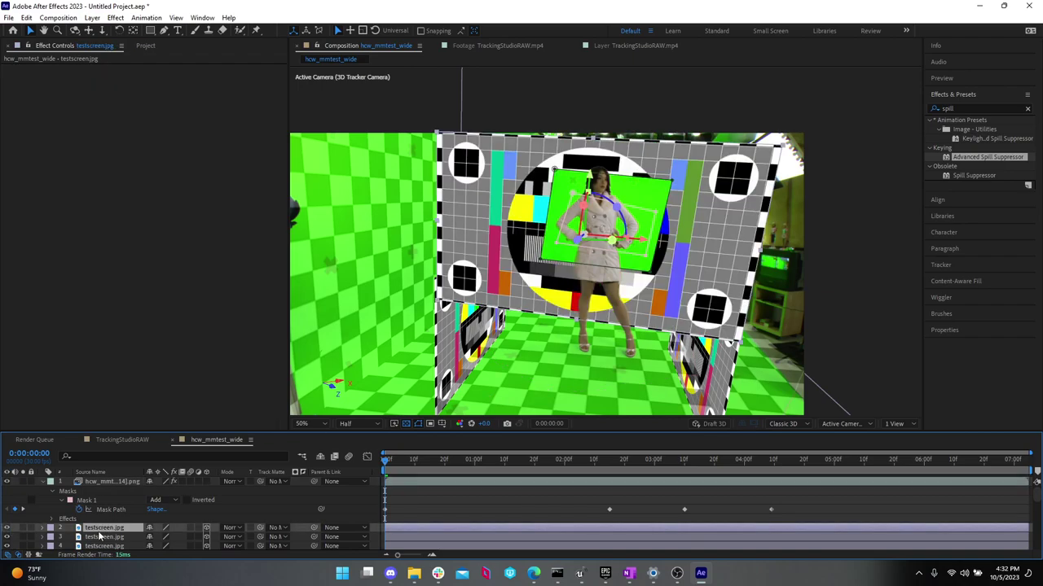
left_click_drag(102, 528, 120, 483)
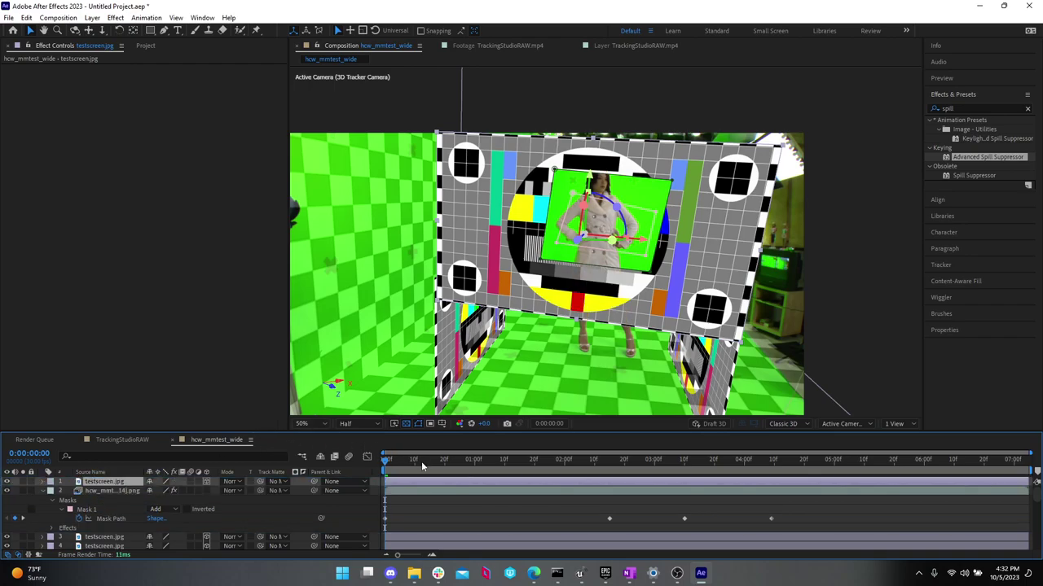
left_click_drag(422, 466, 924, 445)
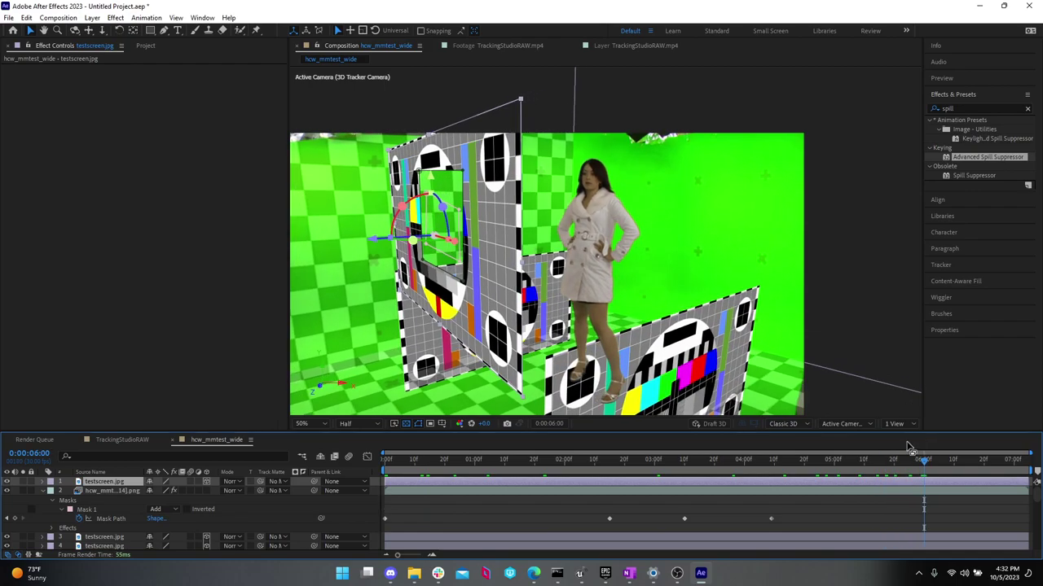
- Move the layer of the testscreen.jpg panel in front of the woman's feet above the keyed footage and scrub to 0:00:06:12
left_click(709, 348)
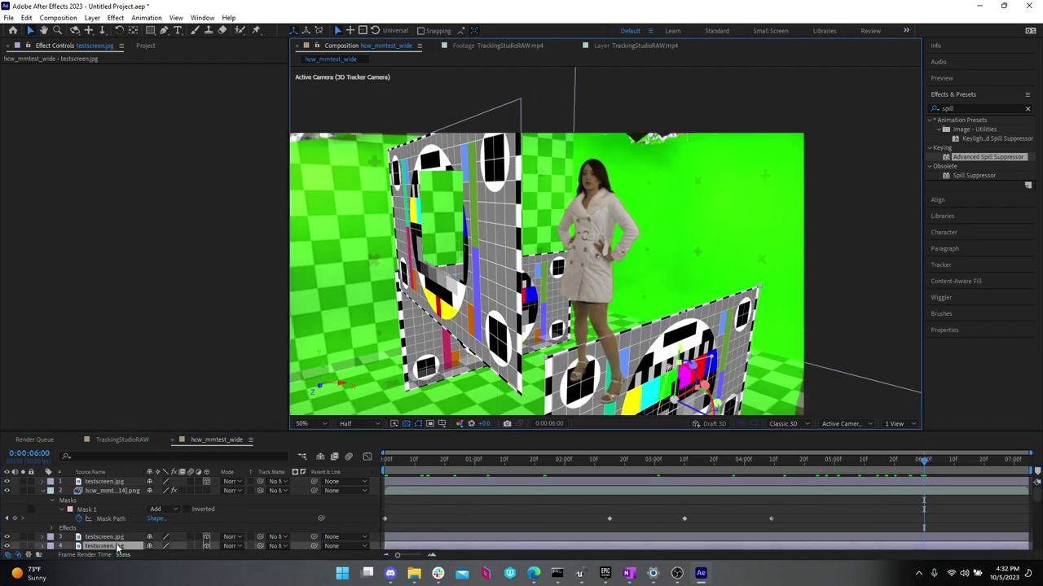
left_click_drag(116, 551, 105, 487)
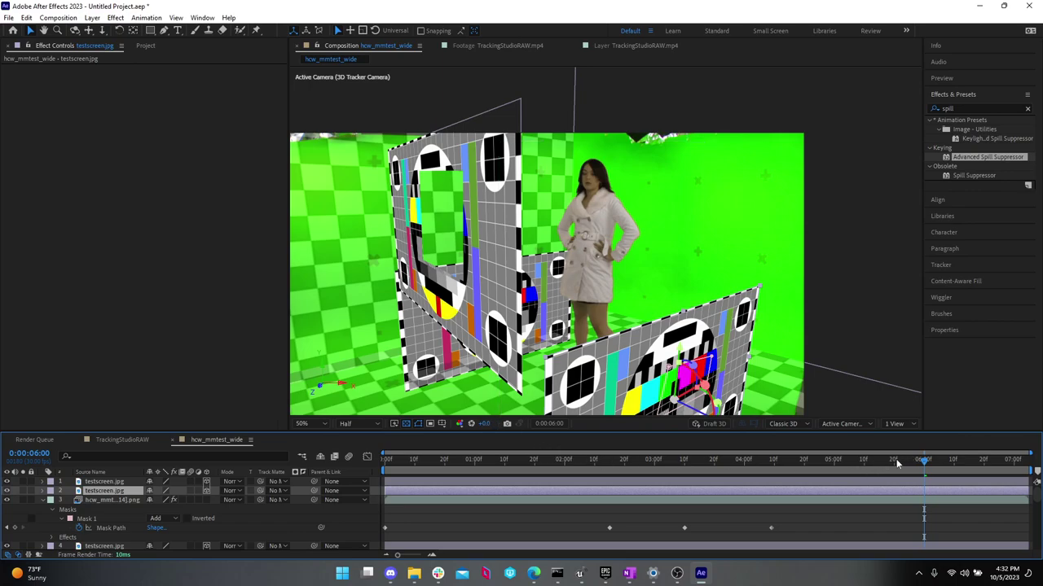
left_click_drag(896, 463, 959, 452)
- Slide the rear testscreen.jpg panel sideways along its axis so it stands behind the woman's legs
left_click(525, 294)
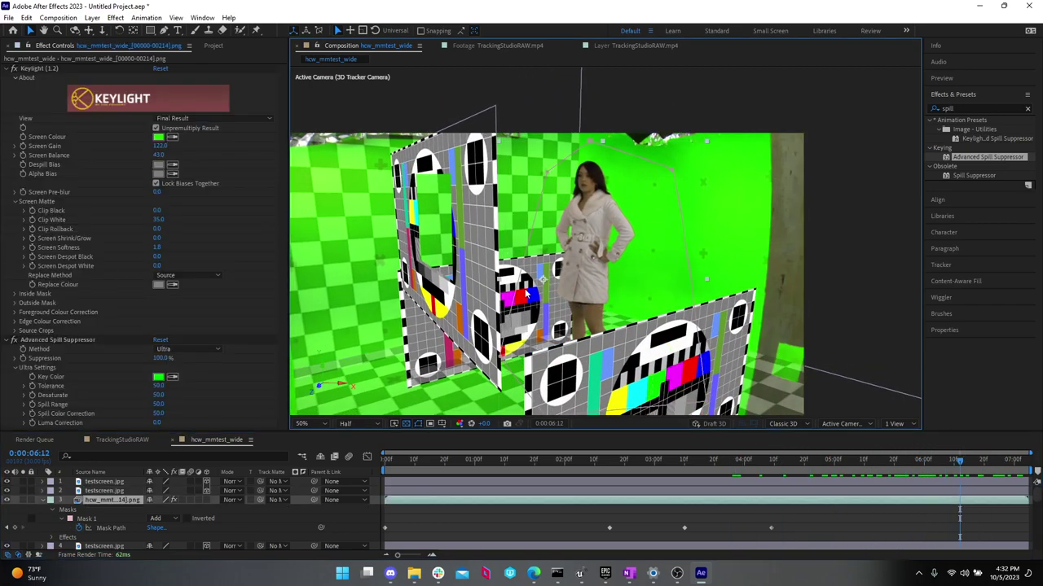
left_click(519, 291)
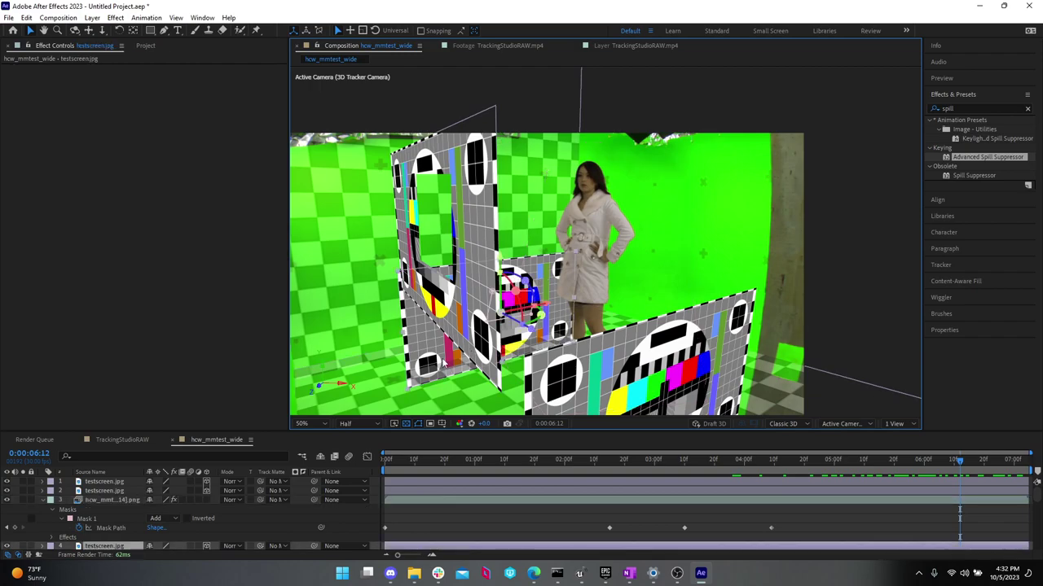
left_click_drag(554, 306, 607, 301)
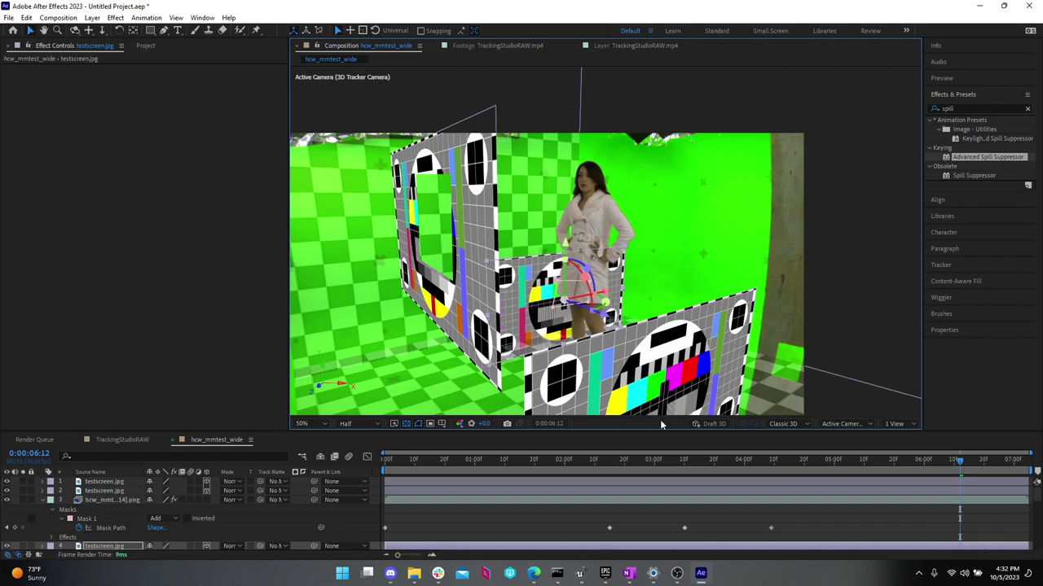
- Scrub and play back the composite from the start to check how the panels sit in front of and behind the woman
left_click_drag(674, 461, 908, 428)
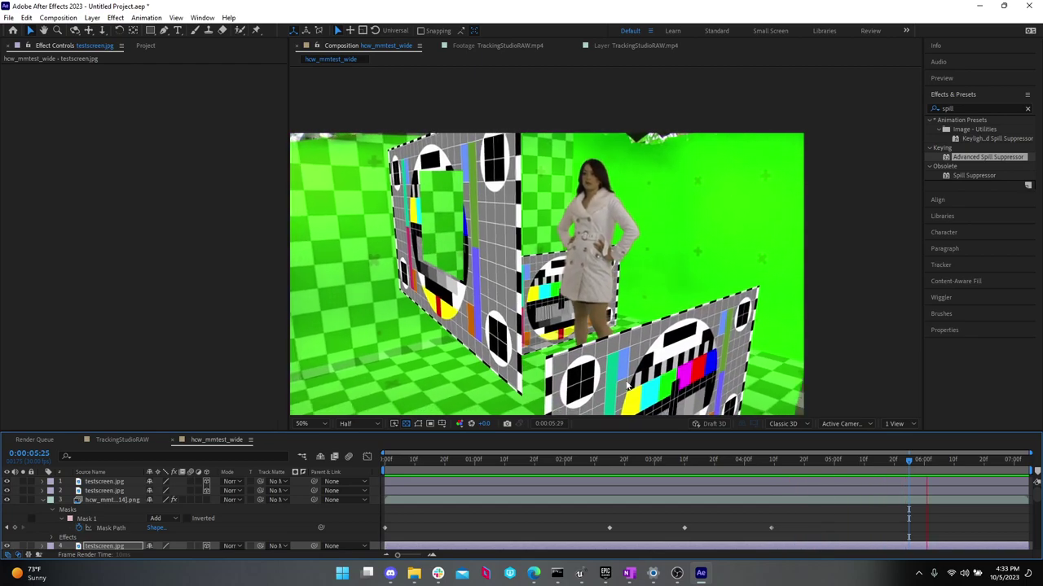
key("space")
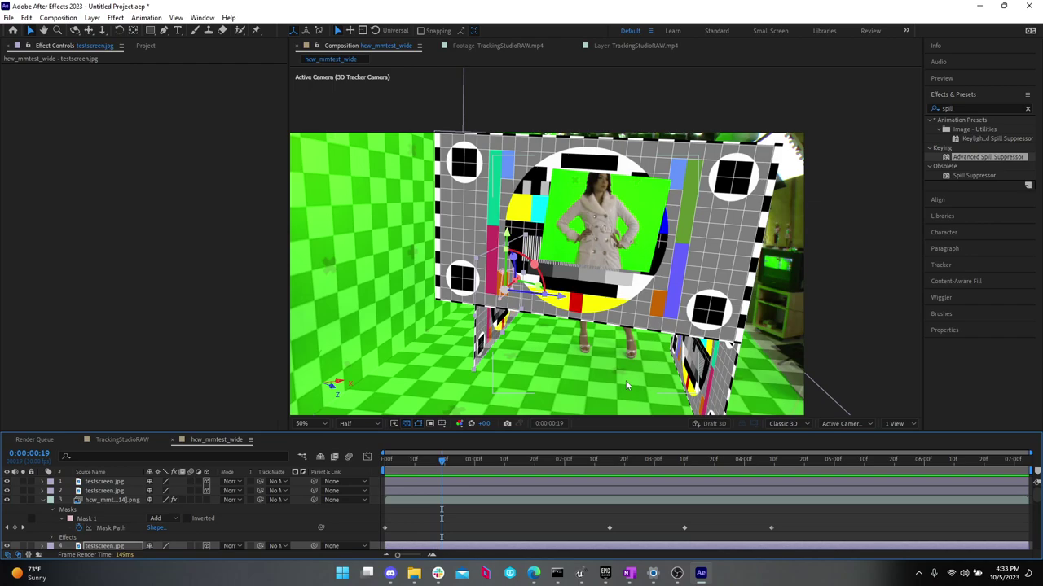
left_click(147, 46)
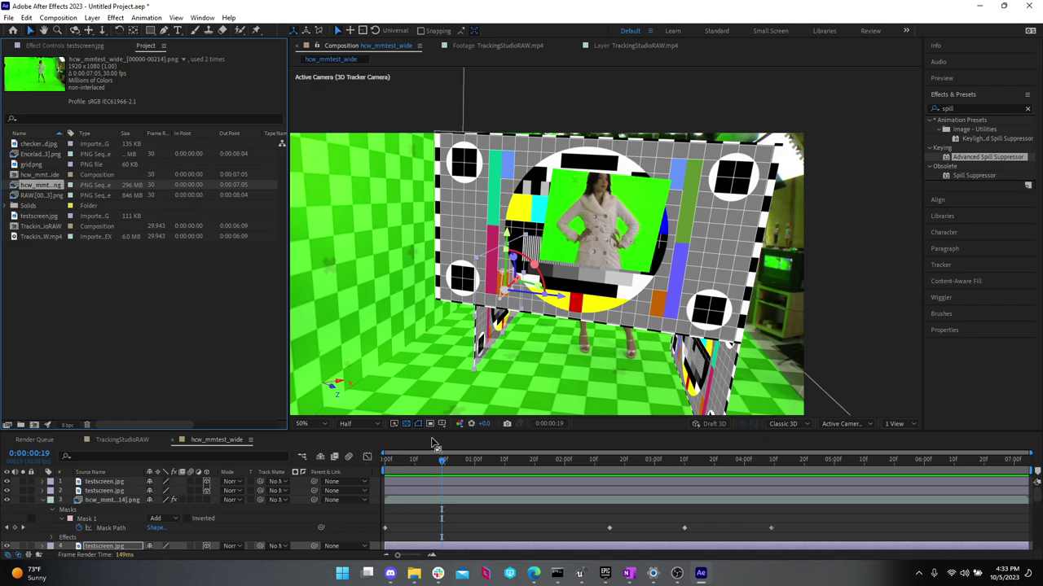
left_click_drag(470, 460, 384, 460)
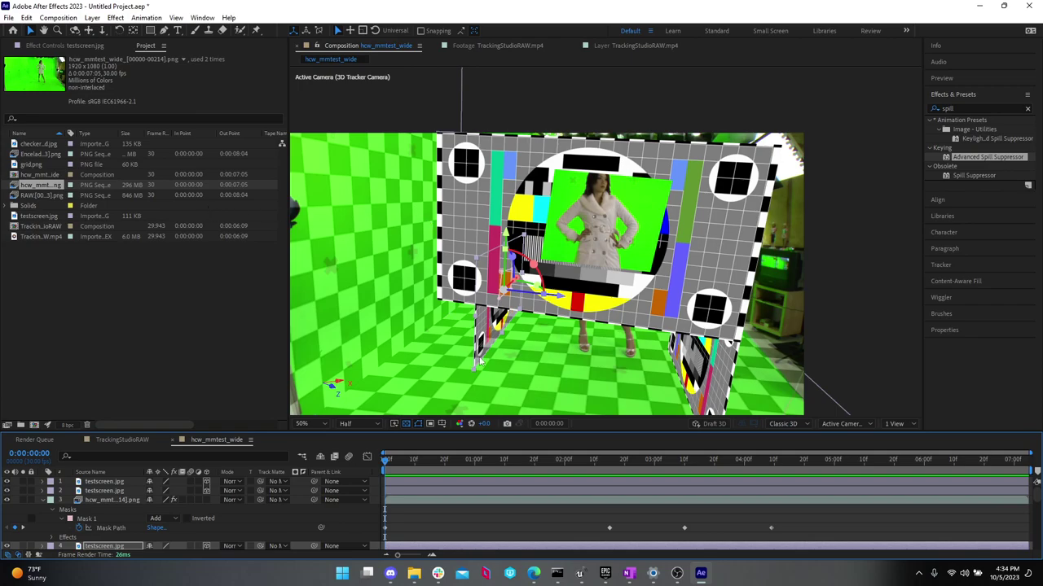
left_click_drag(428, 460, 381, 466)
key("space")
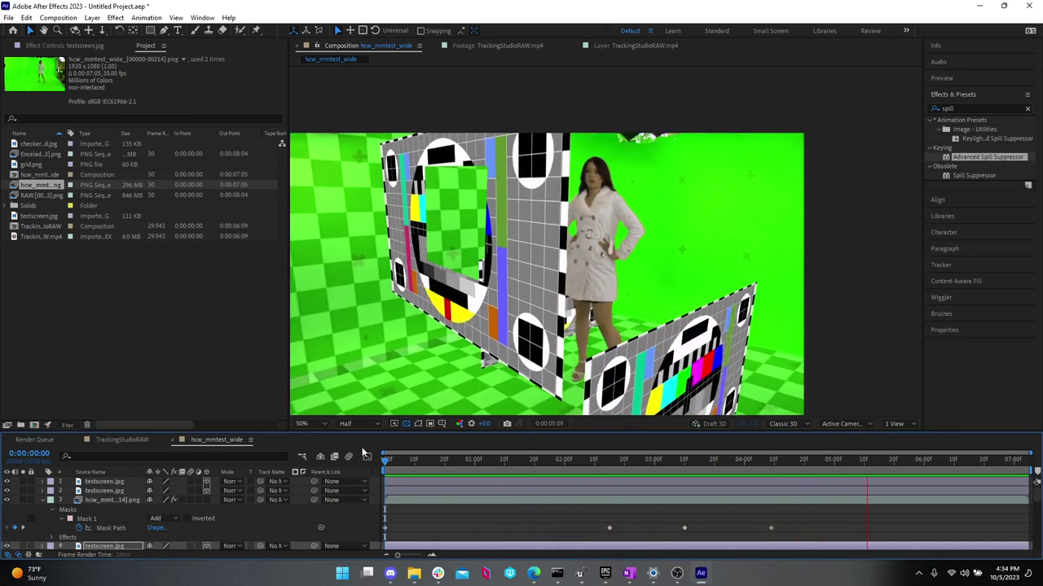
- At 0:00:01:23, lower the rear testscreen.jpg panel slightly along its vertical axis toward the floor
left_click_drag(571, 462, 543, 460)
left_click(543, 461)
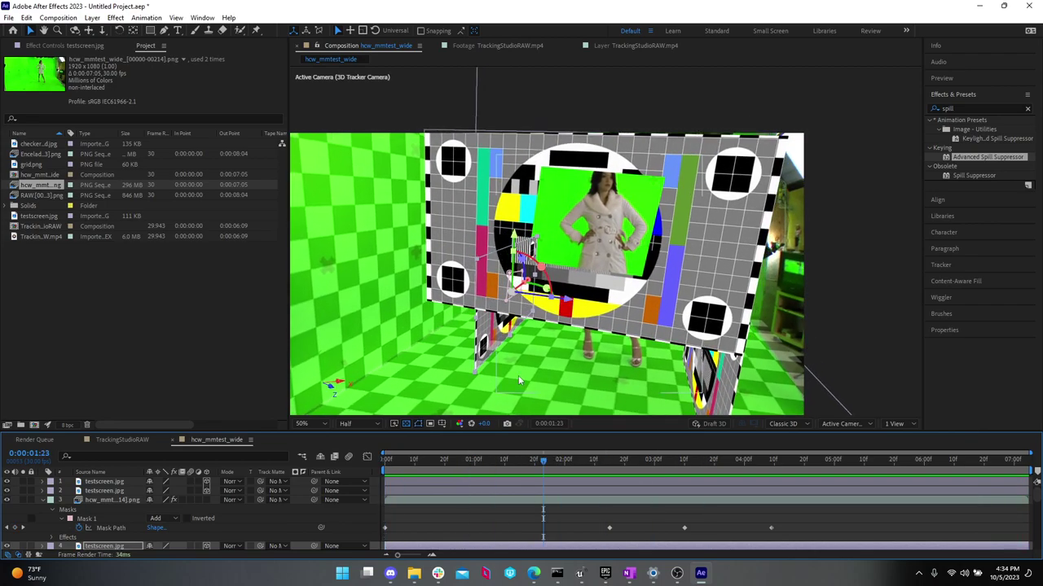
left_click_drag(516, 241, 523, 262)
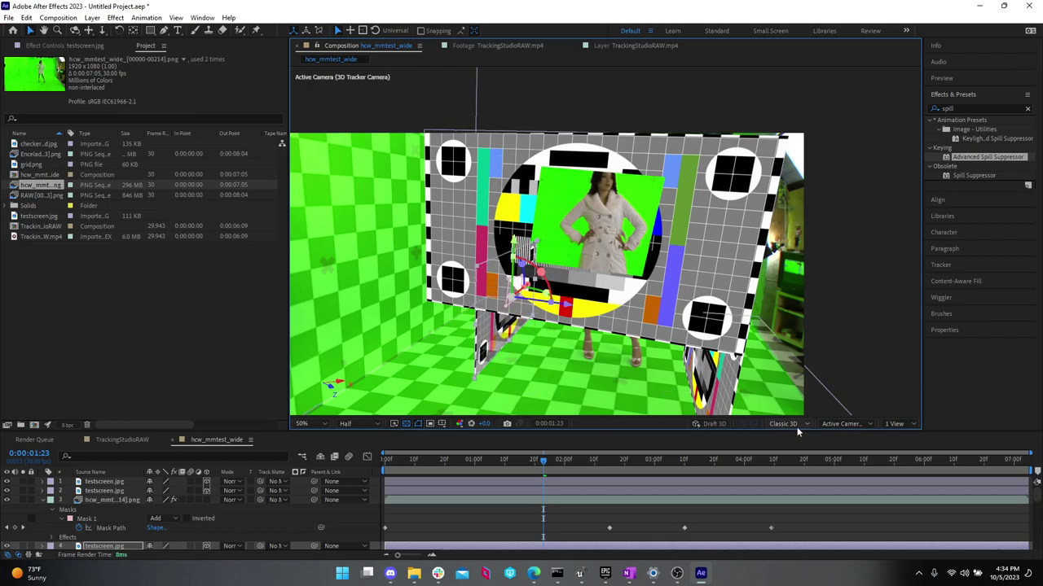
- Display the composition in four views and frame the 3D panels in the Top and Front views
left_click(893, 425)
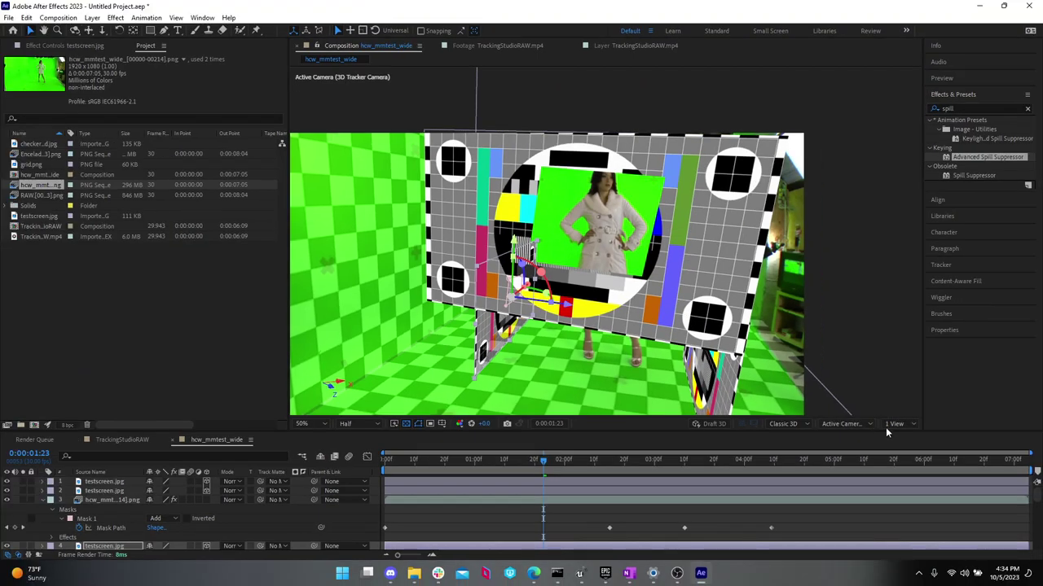
left_click(894, 424)
left_click(902, 460)
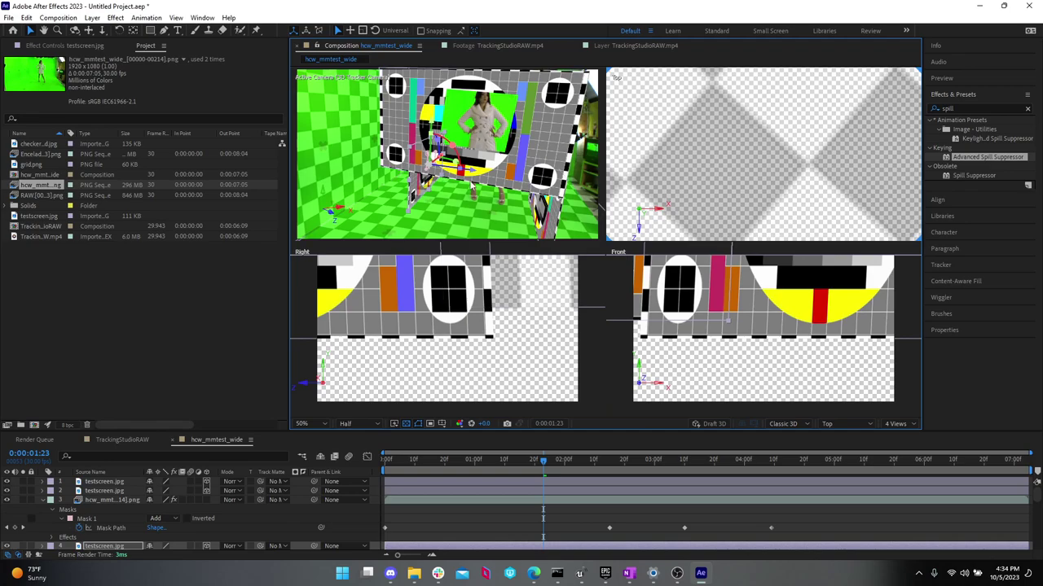
scroll(711, 172, "down", 6)
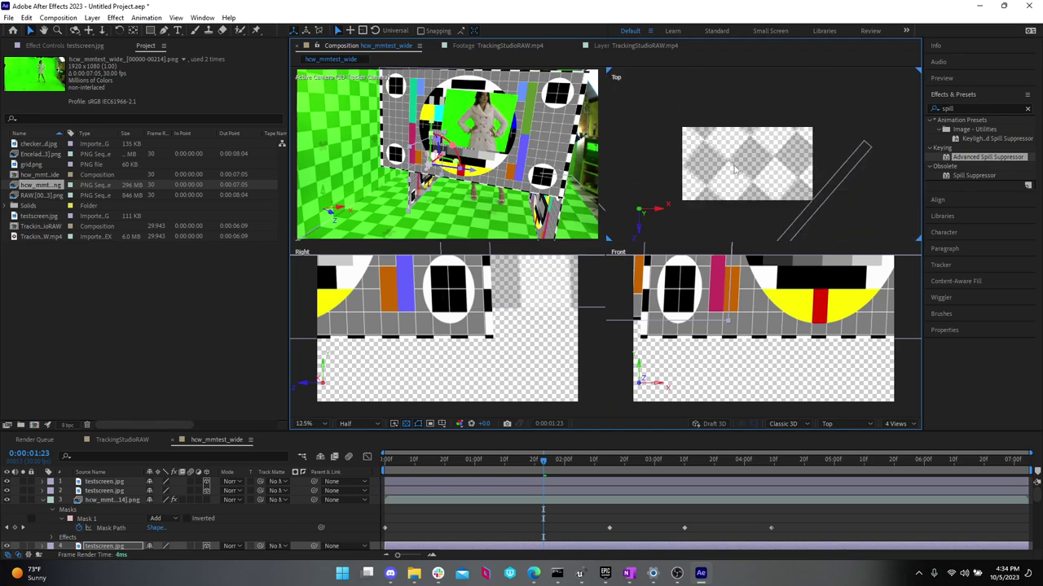
scroll(738, 280, "down", 3)
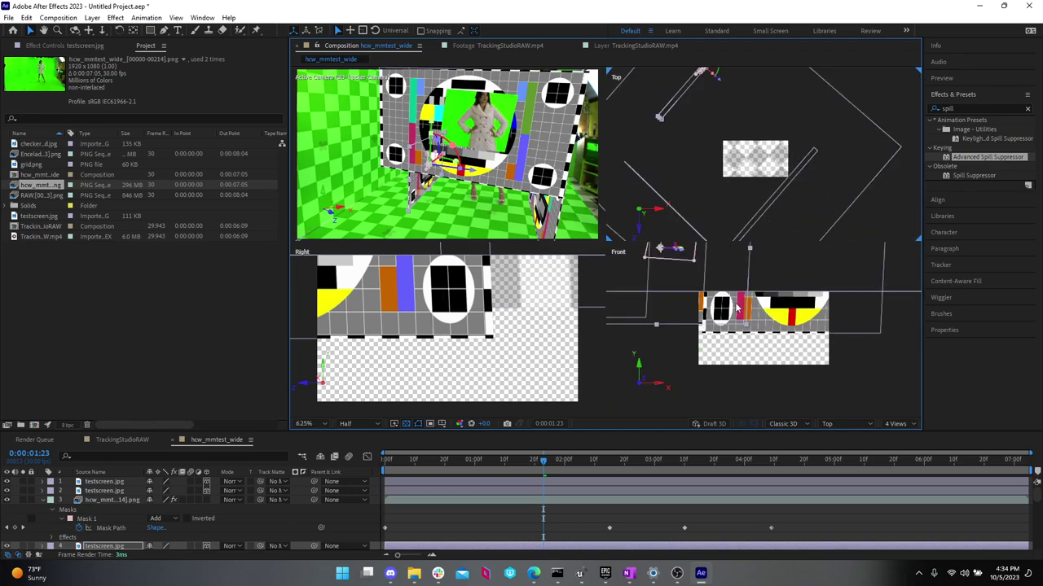
left_click_drag(731, 366, 936, 405)
scroll(766, 333, "down", 4)
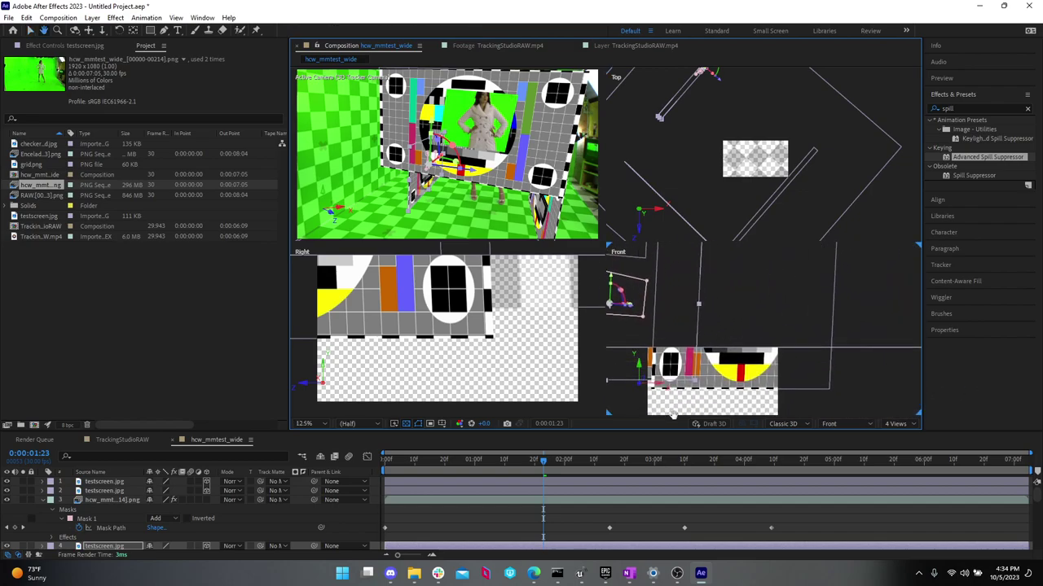
scroll(731, 368, "up", 3)
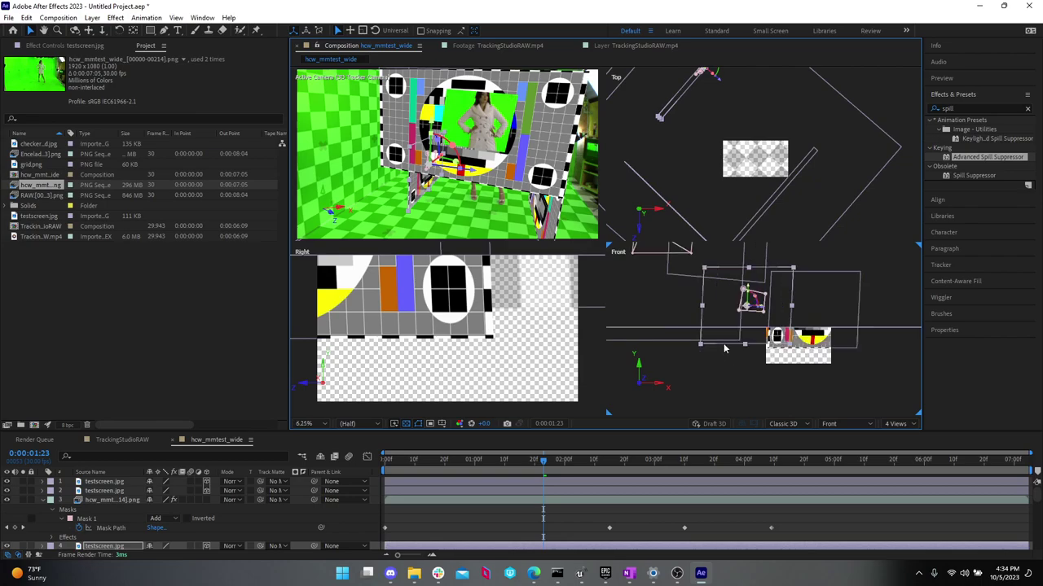
left_click_drag(775, 368, 796, 339)
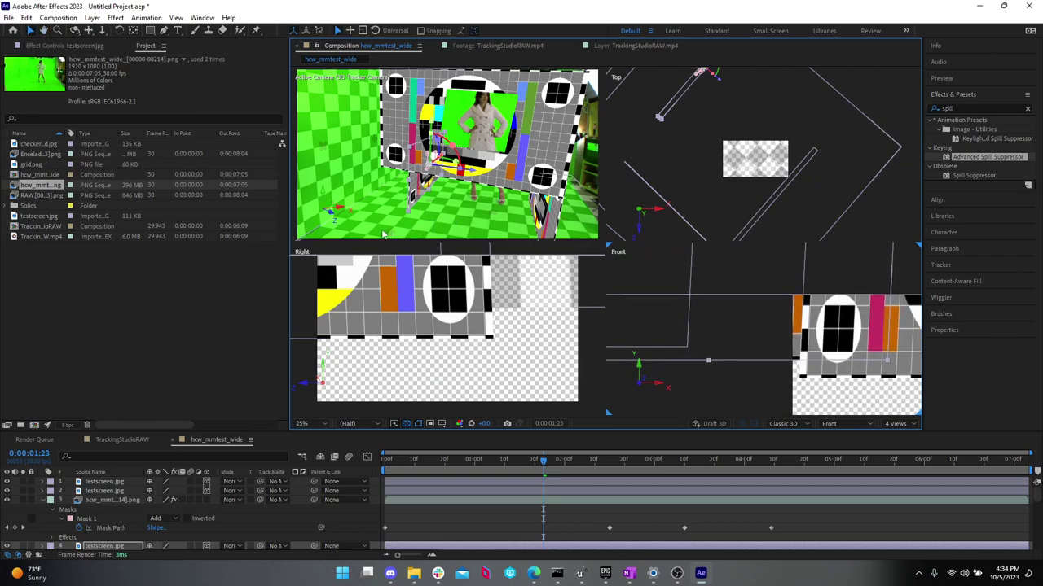
- Select the checkerboard floor panel and examine its level against the testscreen.jpg panels in the enlarged Front view
left_click(469, 222)
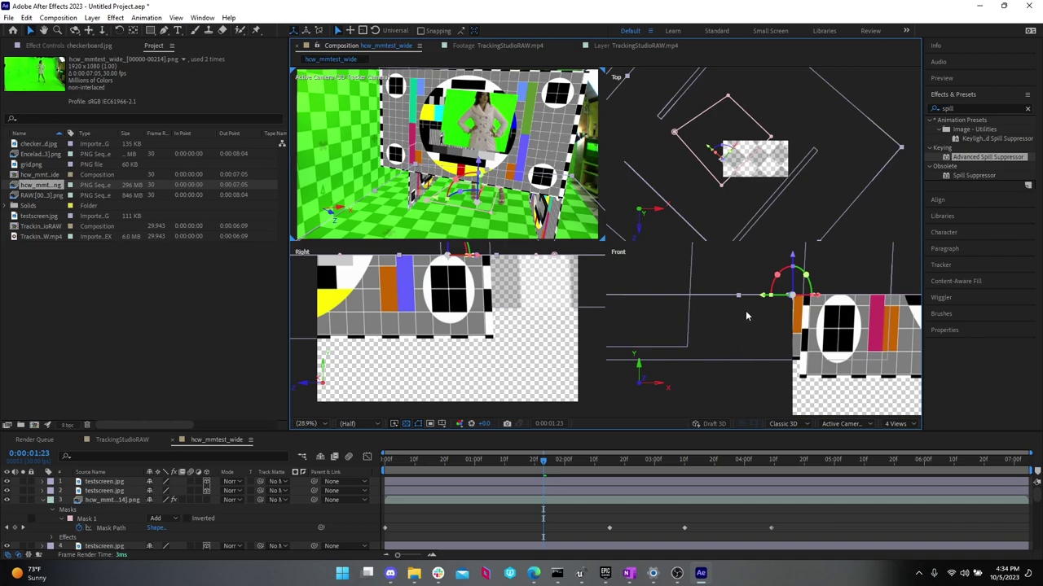
scroll(746, 316, "up", 3)
scroll(798, 316, "down", 2)
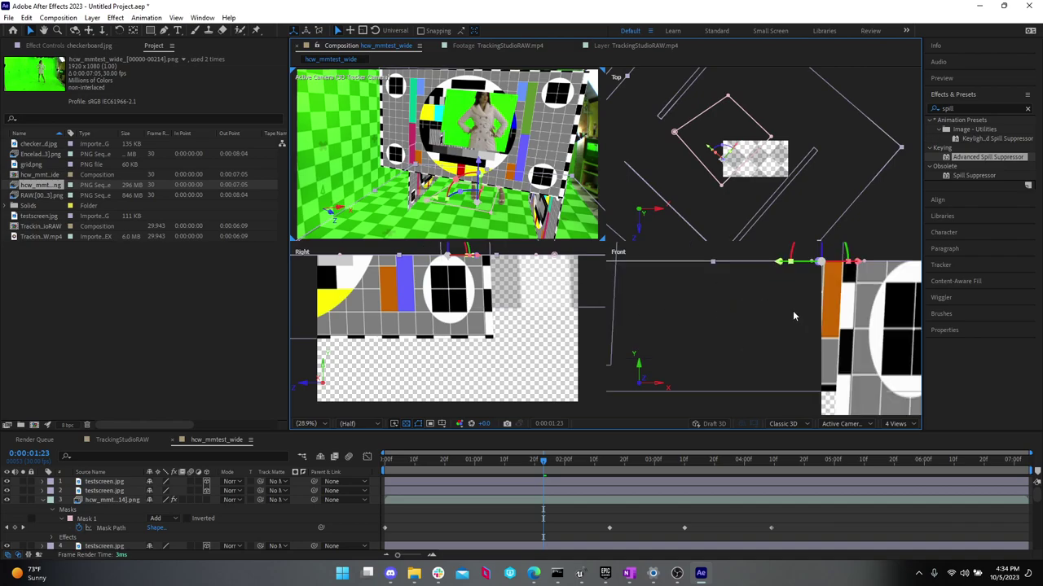
key("grave")
key("grave")
key("grave")
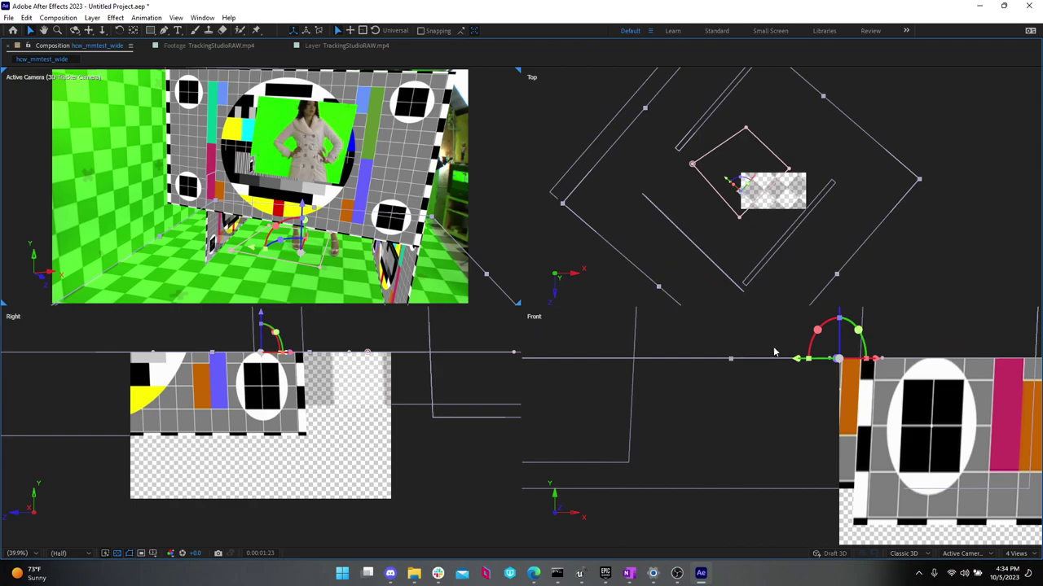
scroll(738, 376, "up", 1)
scroll(737, 367, "down", 4)
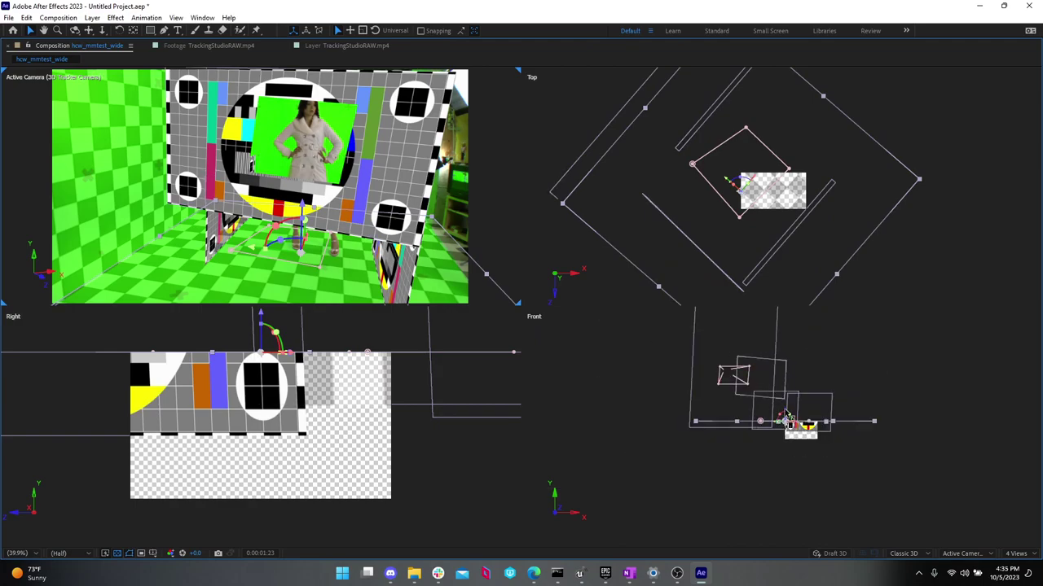
scroll(766, 407, "up", 4)
left_click_drag(834, 453, 750, 463)
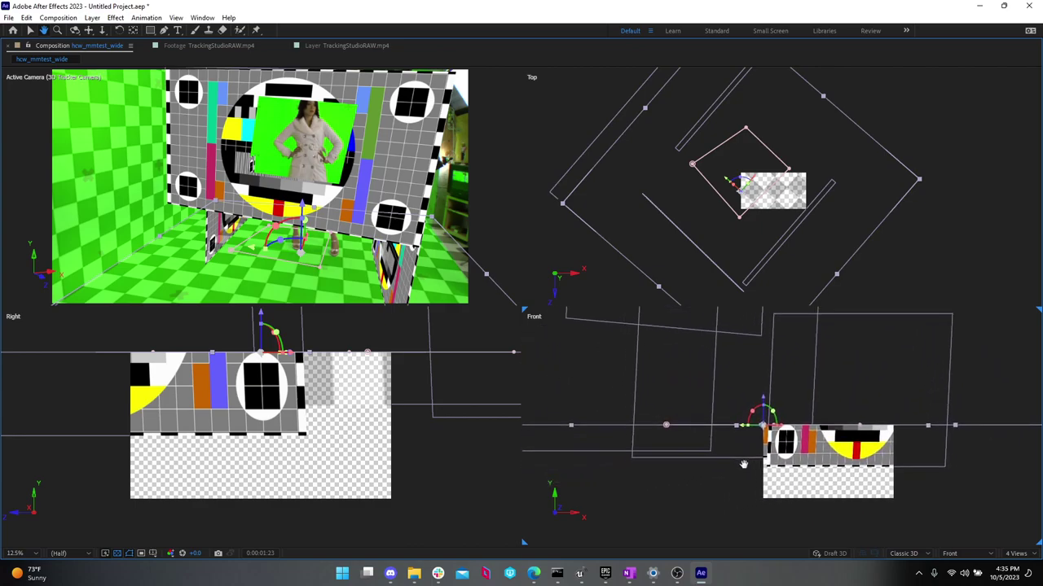
left_click(213, 233)
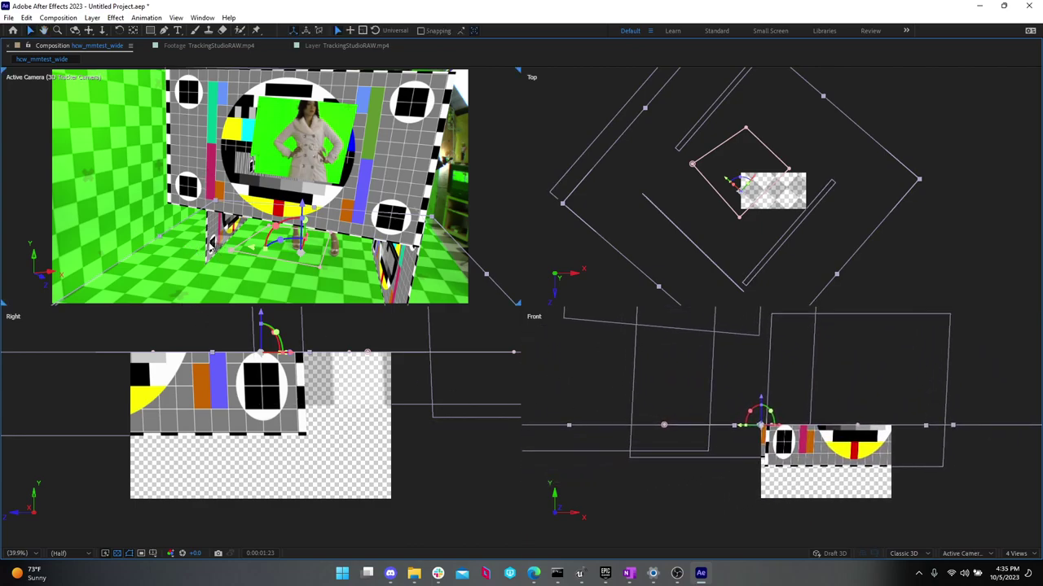
key("grave")
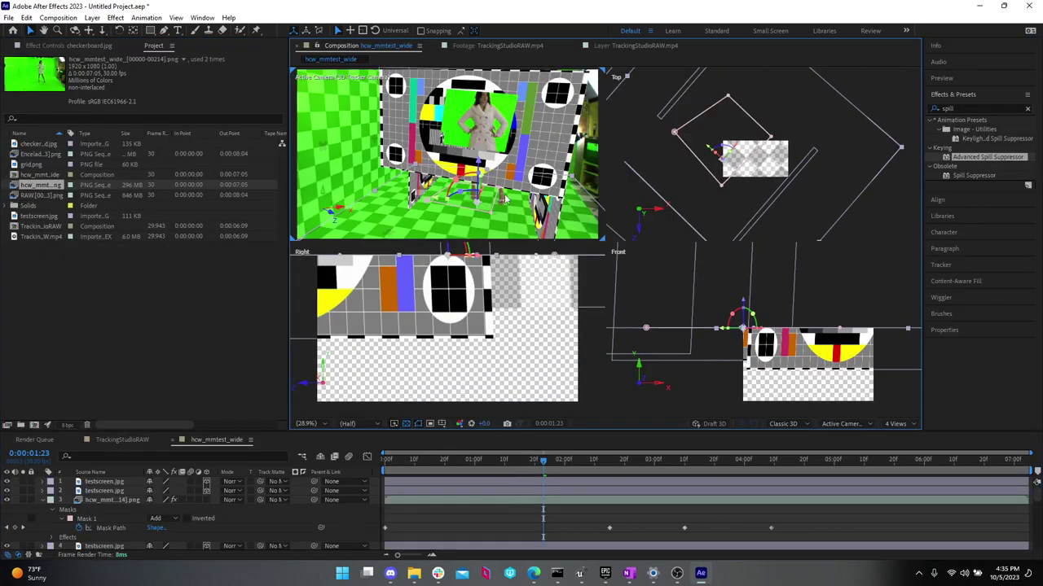
- Raise the rear testscreen.jpg panel in the Front view until its lower edge meets the checkerboard floor line
left_click(105, 546)
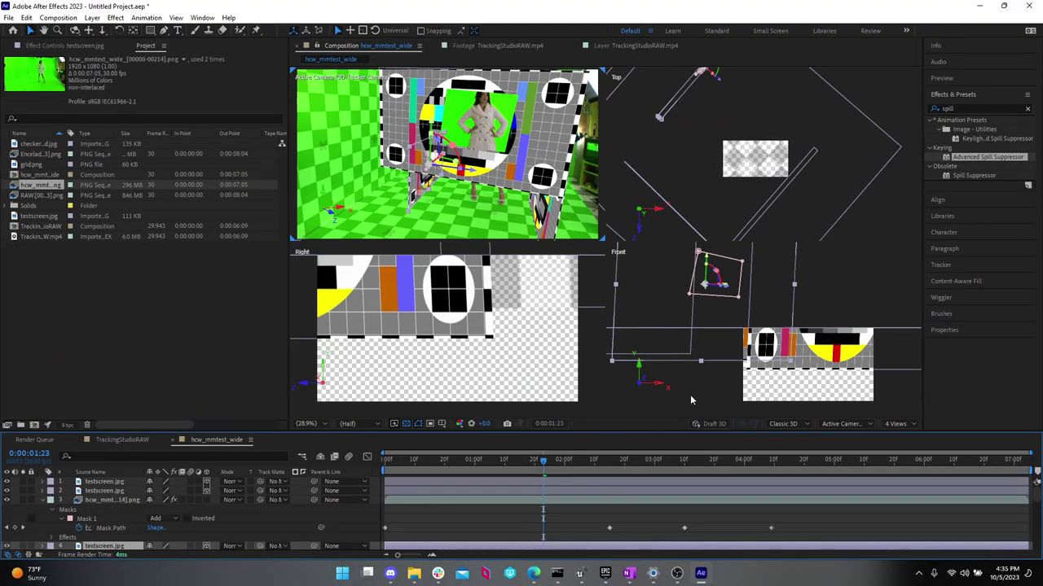
key("grave")
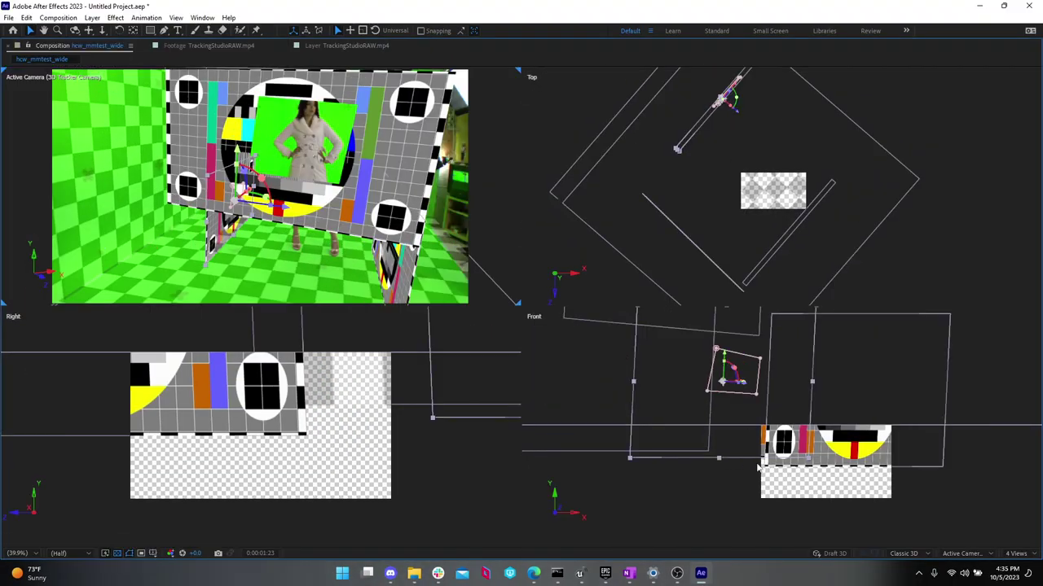
mouse_move(815, 483)
left_mouse_down()
mouse_move(655, 481)
mouse_move(828, 471)
left_mouse_up()
key("v")
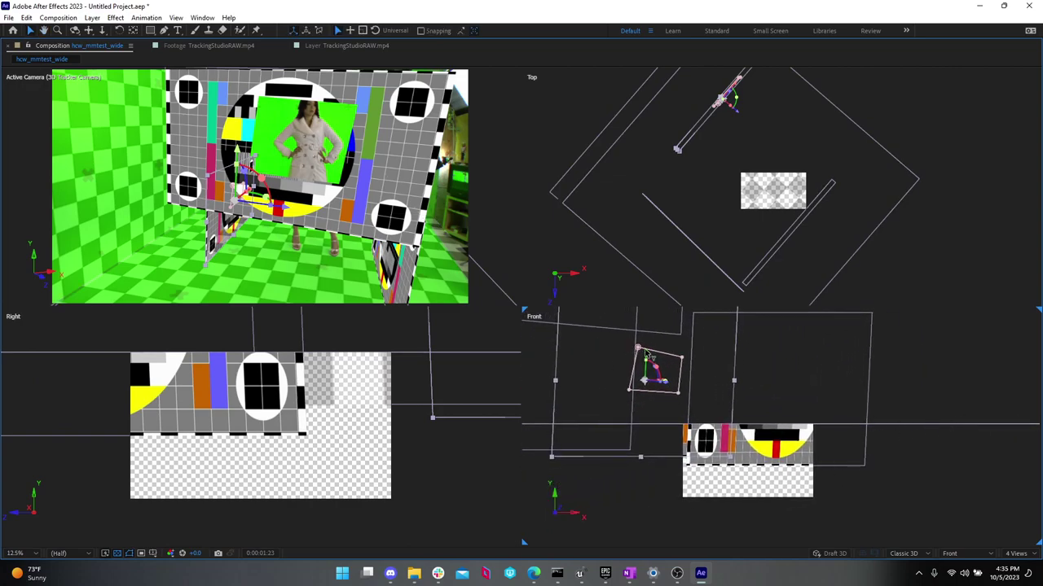
left_click_drag(646, 355, 645, 320)
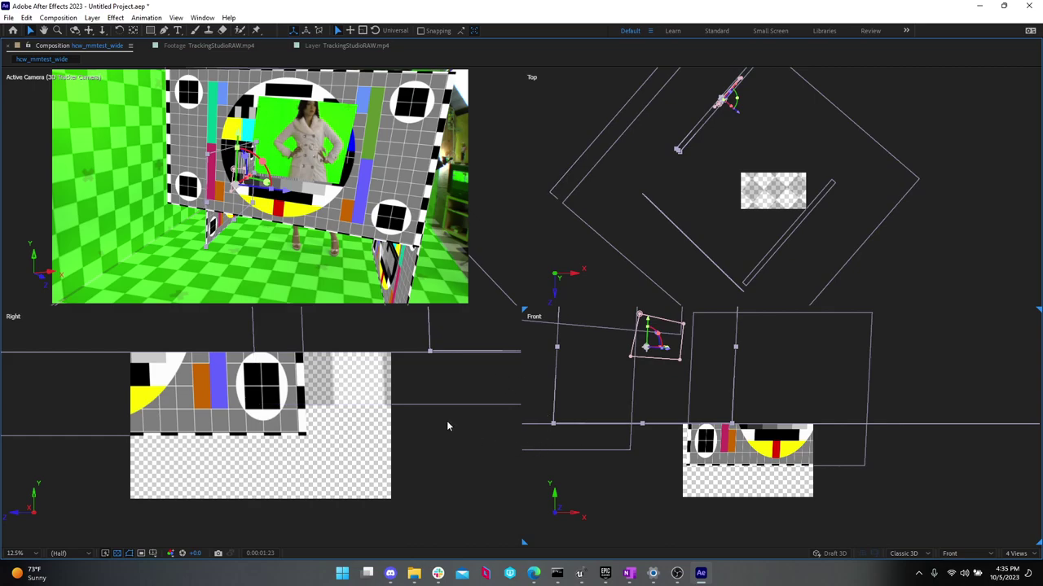
key("grave")
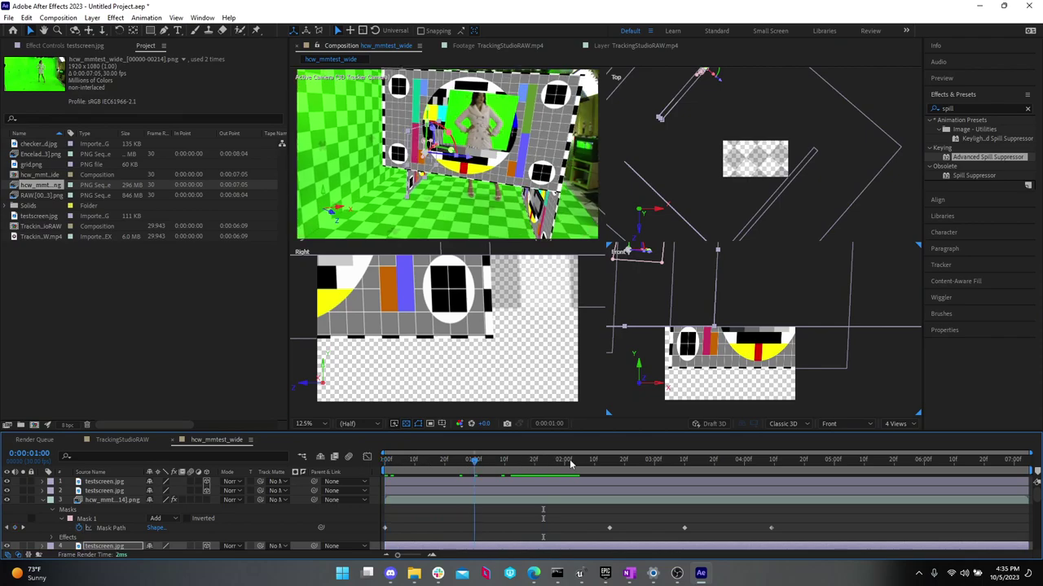
- Return to a single camera view, play back the composite to check the rear panel's floor contact, and go back to the first frame
left_click(896, 423)
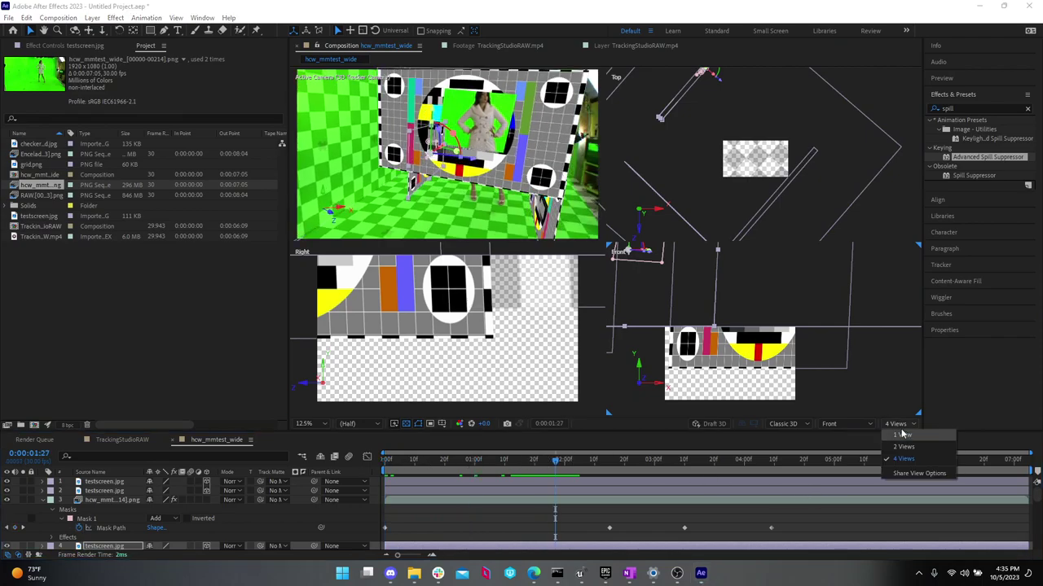
left_click(904, 434)
scroll(625, 331, "up", 6)
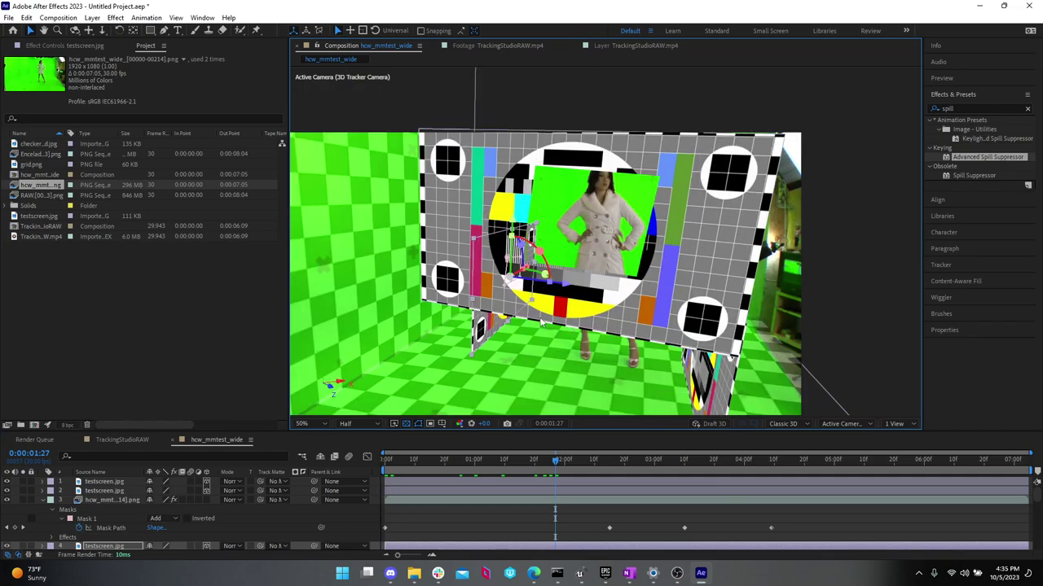
key("space")
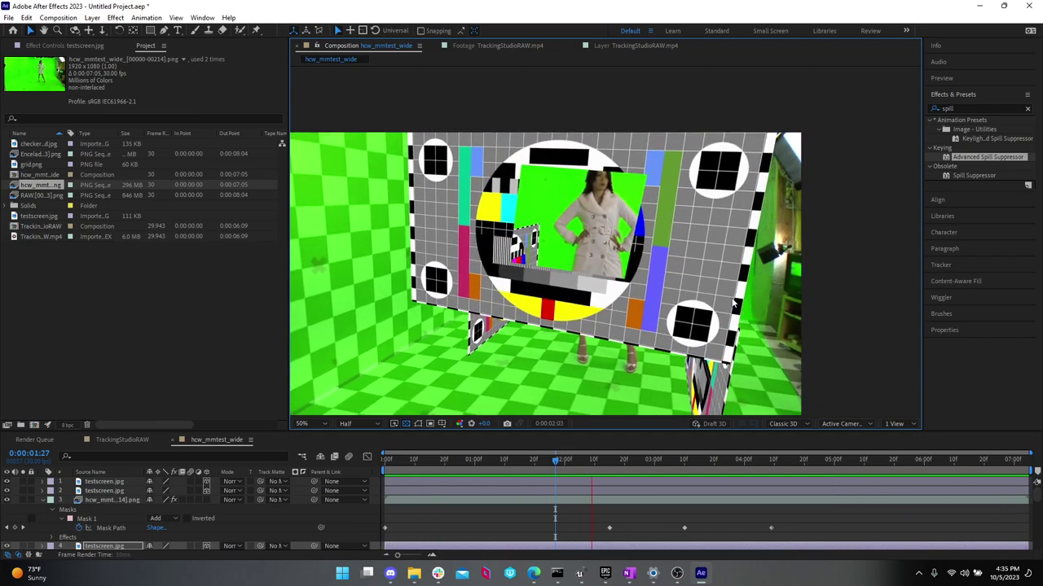
key("space")
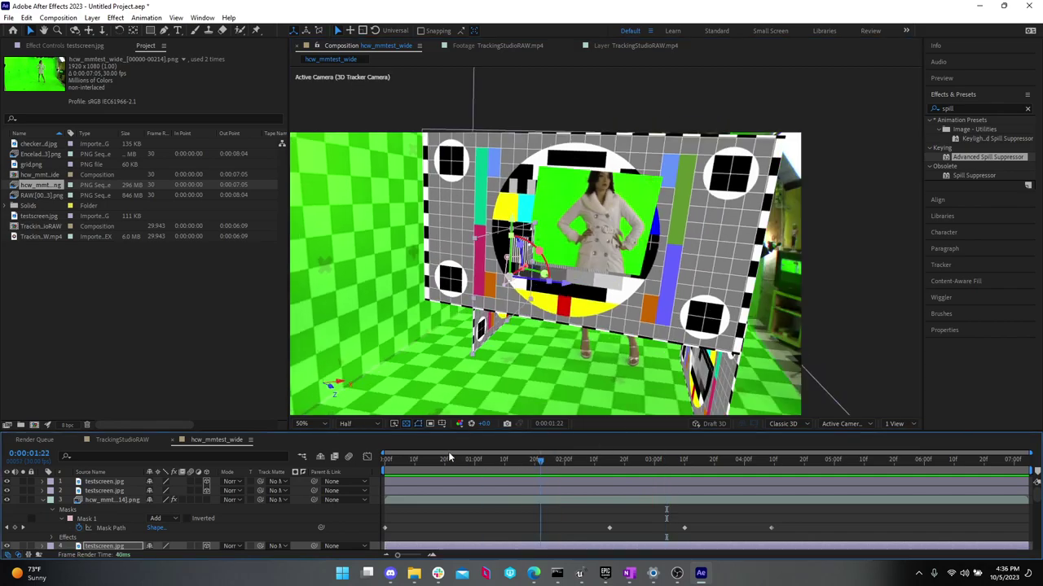
key("Home")
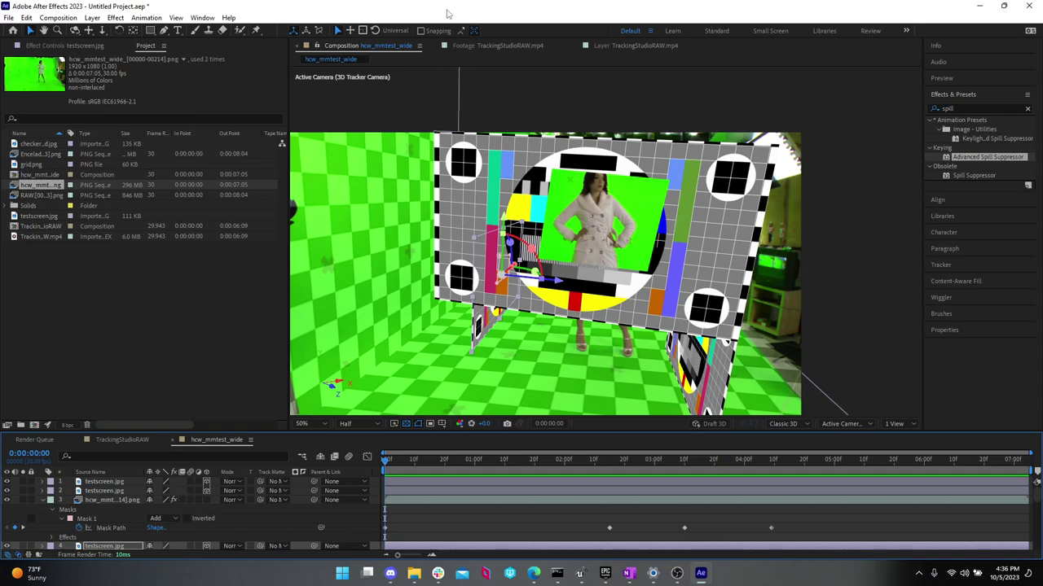
- Switch to the browser to view the giant-pumpkin example video in the slides, and return to After Effects
left_click(57, 292)
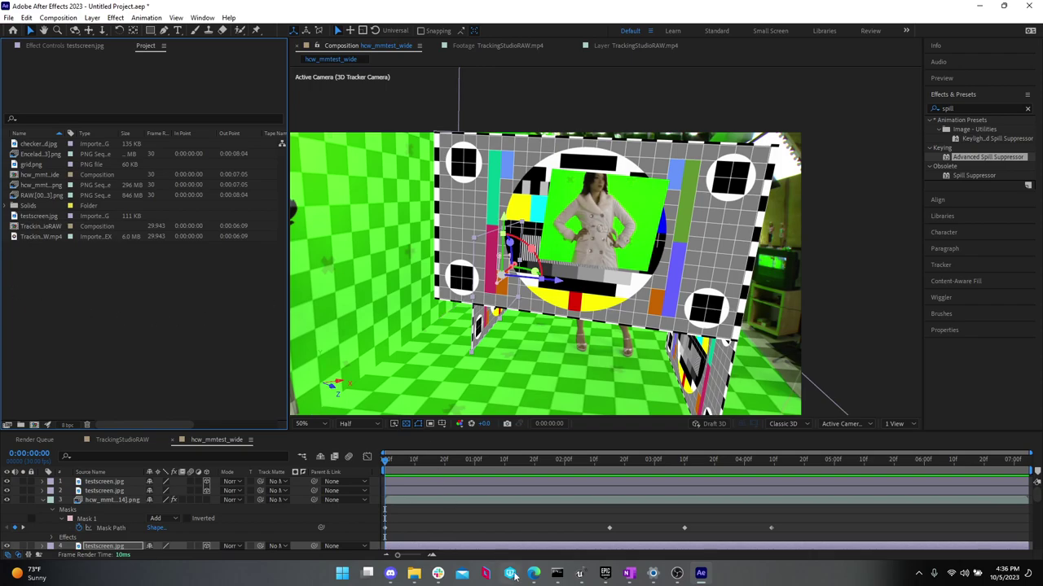
mouse_move(531, 576)
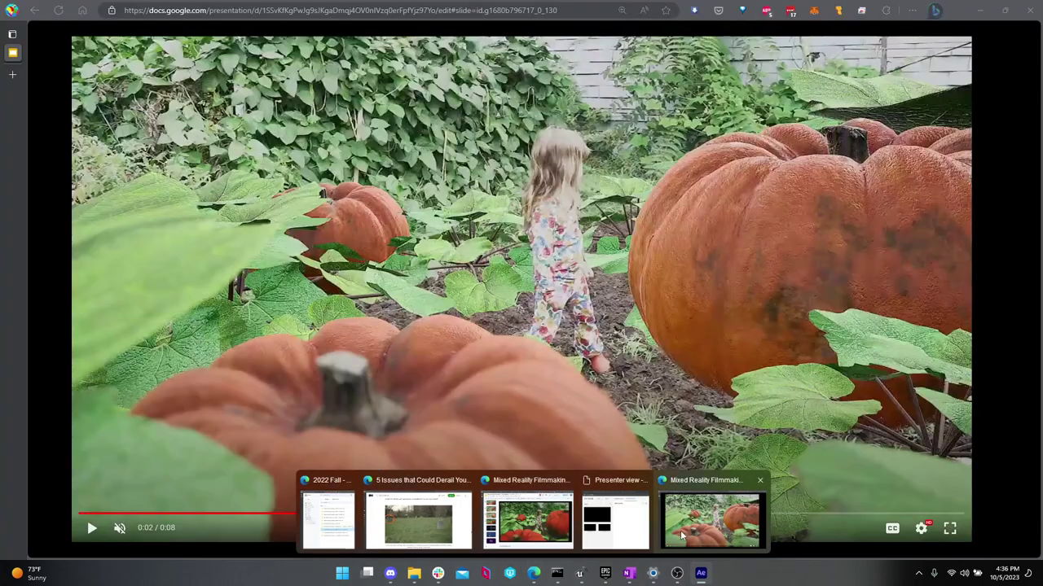
left_click(681, 530)
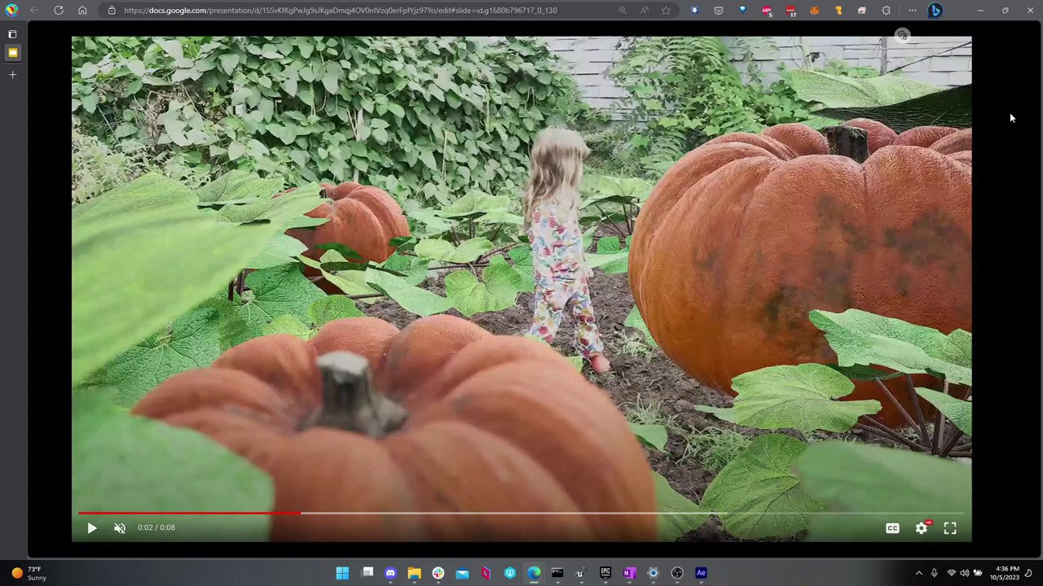
left_click(979, 10)
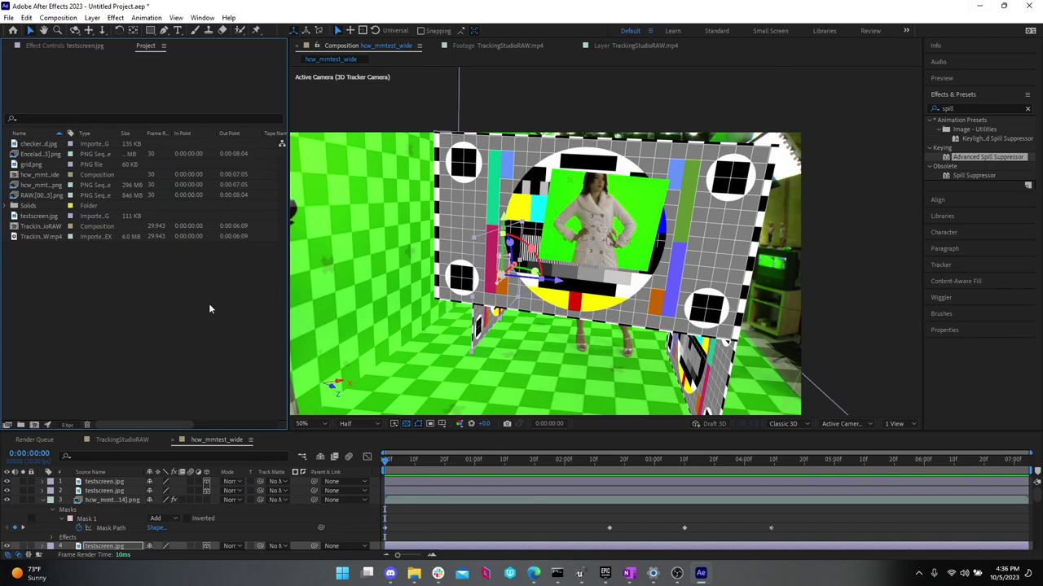
left_click(46, 157)
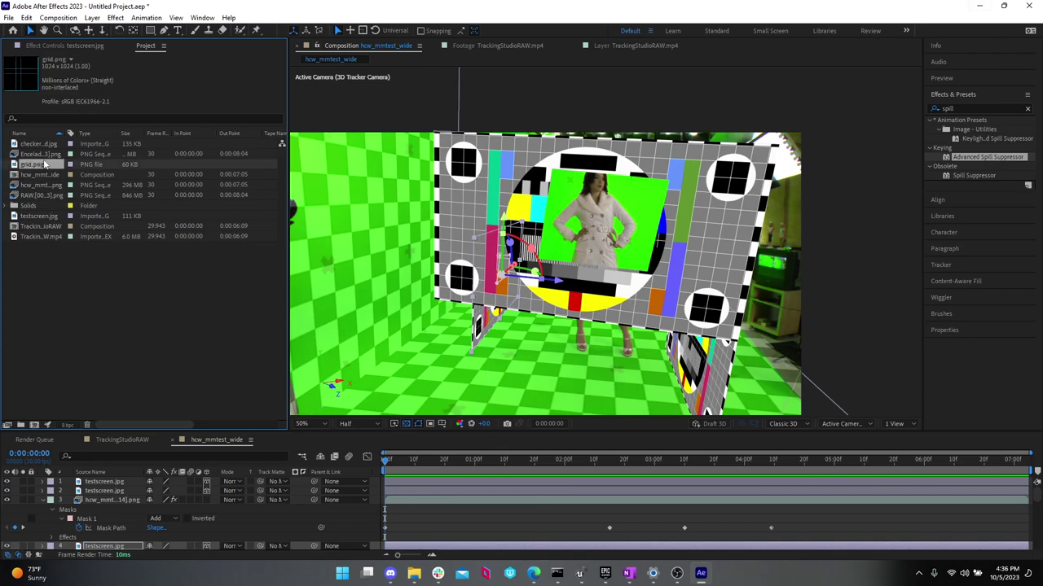
left_click(45, 196)
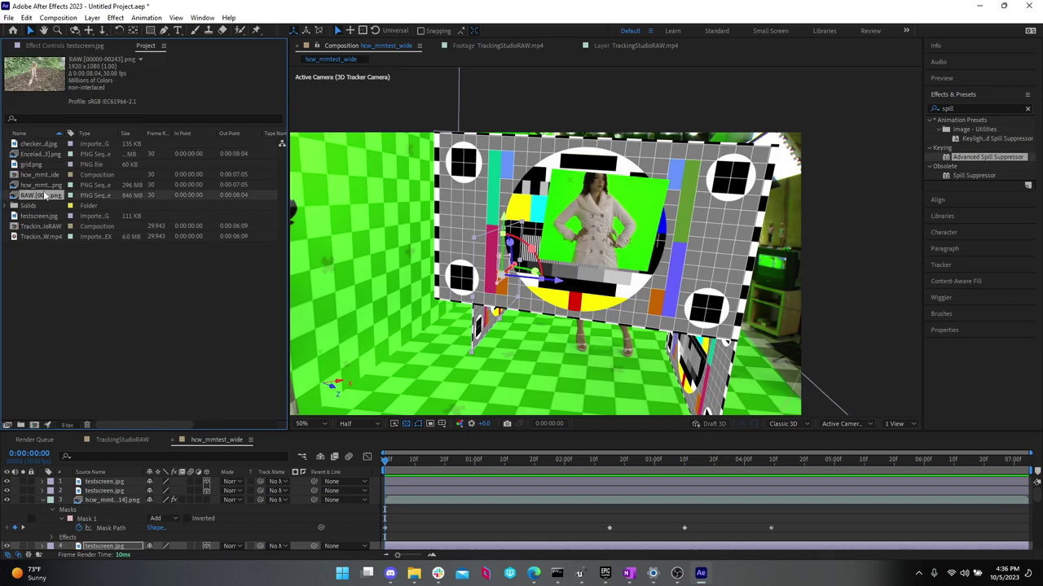
left_click(45, 185)
left_click(44, 196)
right_click(44, 201)
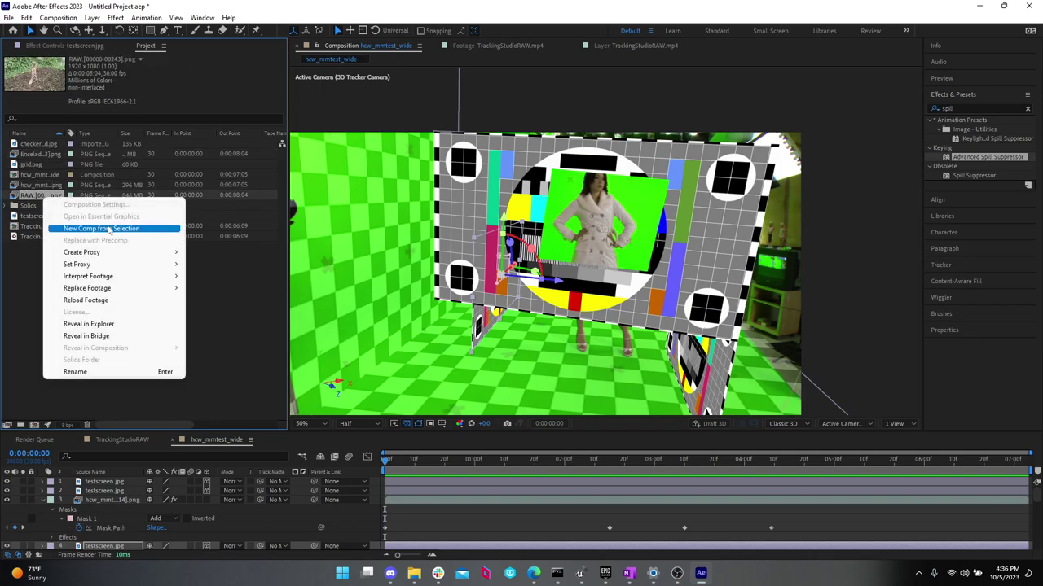
left_click(108, 228)
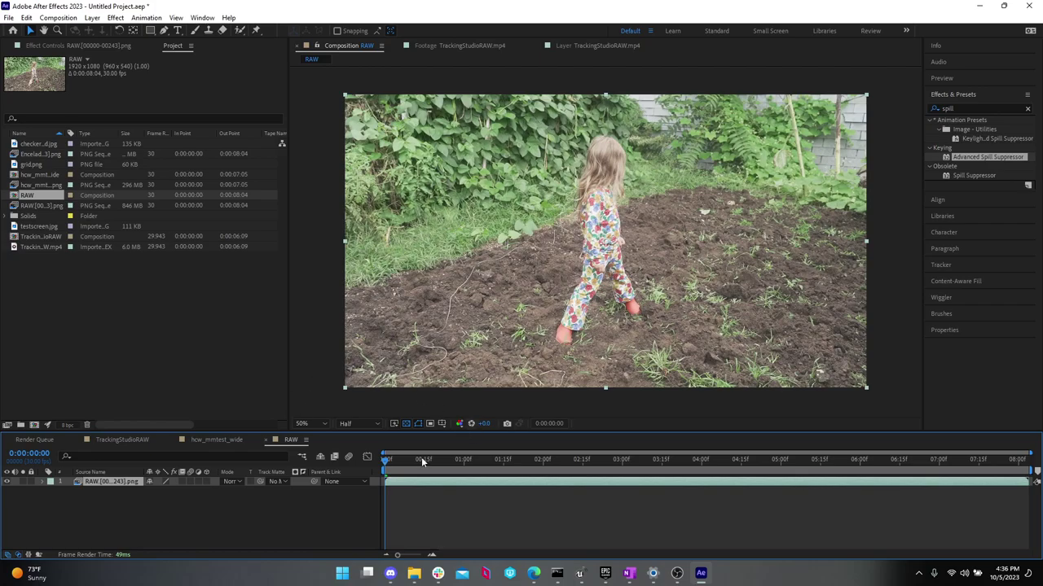
- Run a 3D camera track on the RAW garden footage and enlarge its track points to about 273%
left_click_drag(424, 461, 480, 461)
key("Home")
left_click(947, 260)
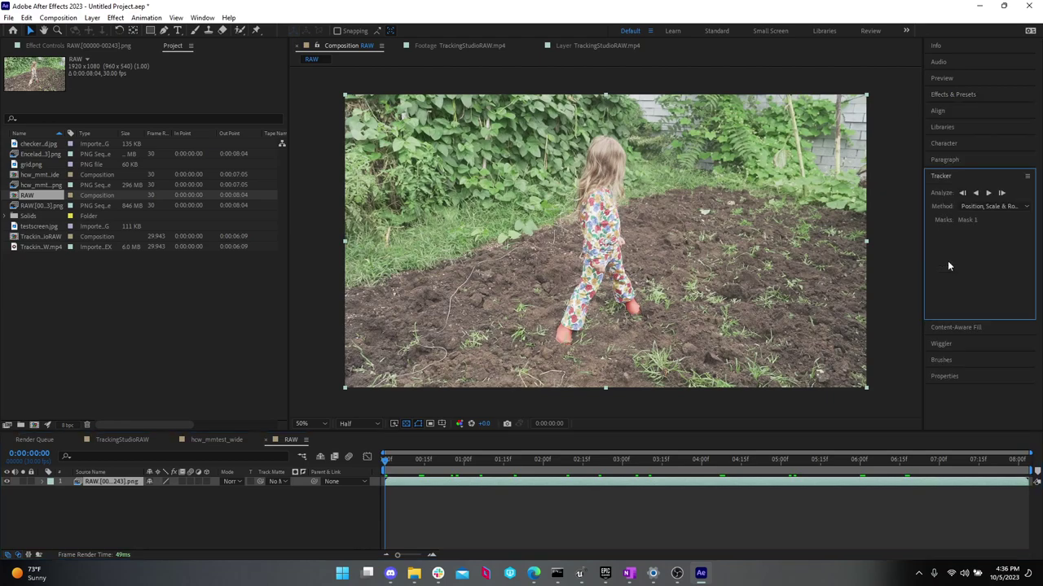
left_click(961, 193)
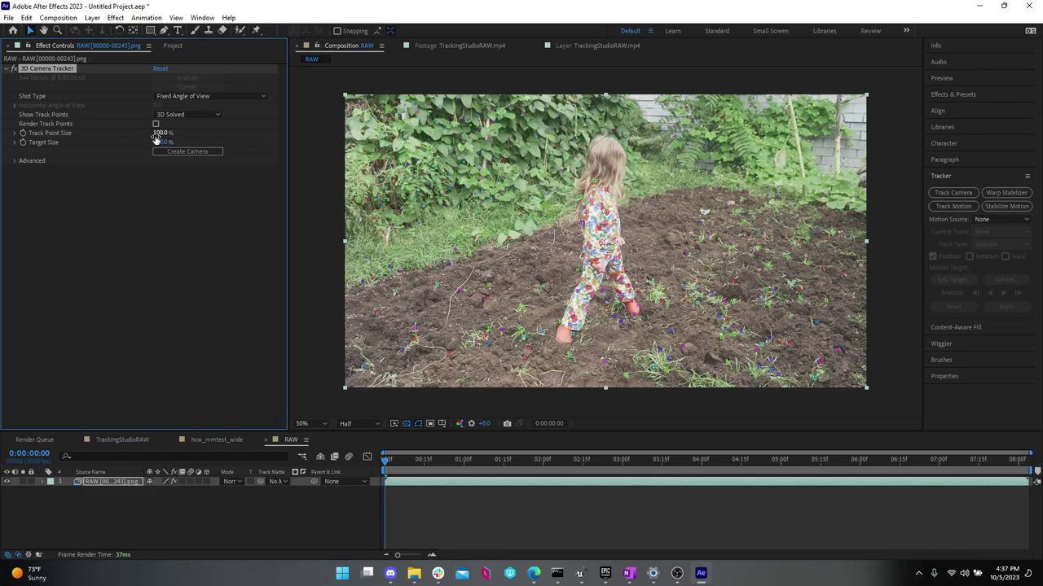
left_click_drag(160, 133, 224, 124)
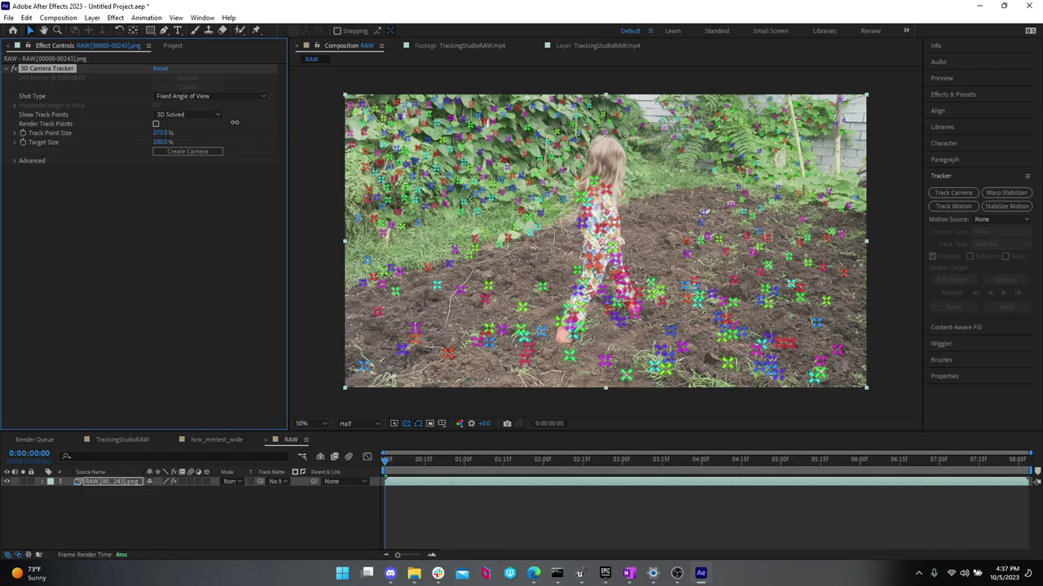
- Scrub through the tracked garden footage and park at 0:00:04:17, where the soil around the child is well covered with track points
left_click_drag(474, 461, 660, 431)
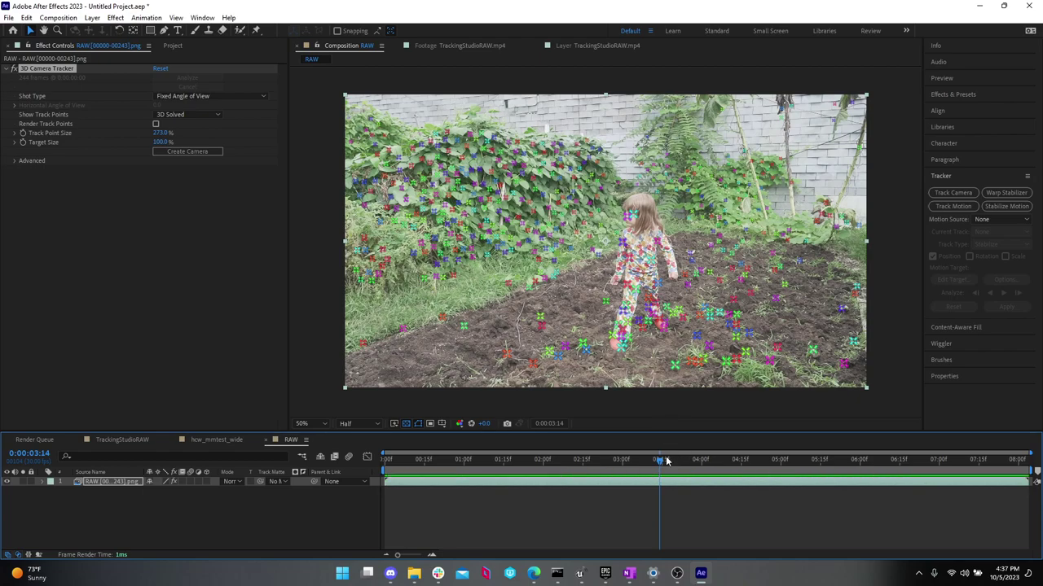
mouse_move(663, 462)
left_mouse_down()
mouse_move(677, 462)
mouse_move(663, 461)
left_mouse_up()
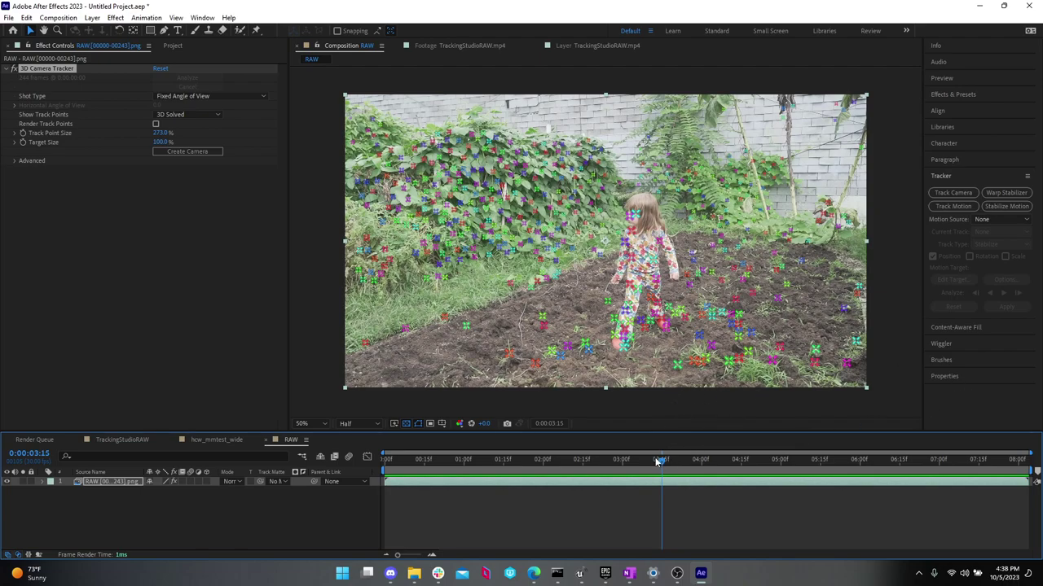
left_click_drag(658, 462, 746, 460)
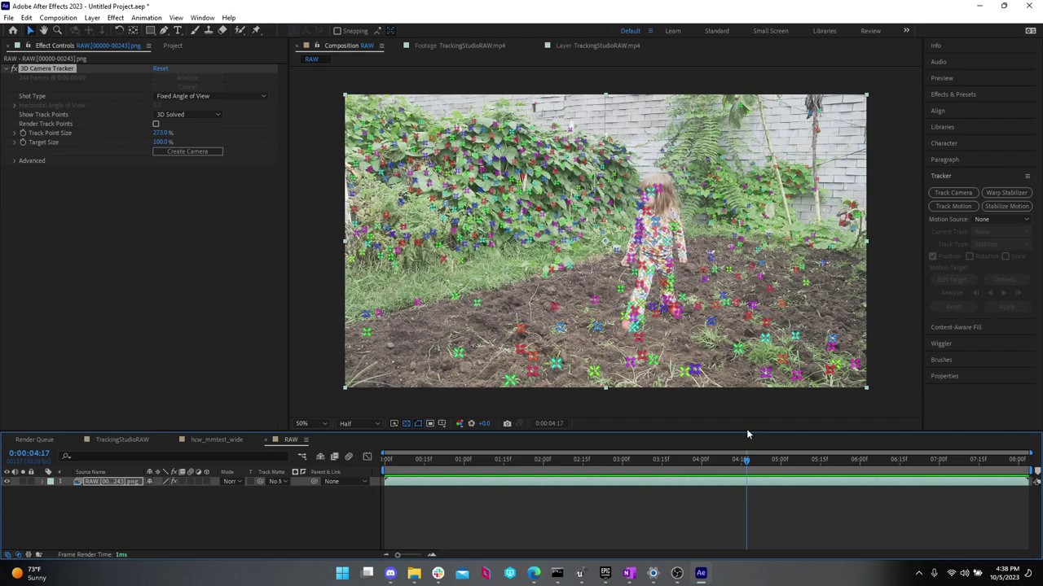
- Maximize the composition view at 100% and select the ground track points in the soil on both sides of the child to define a plane
key("grave")
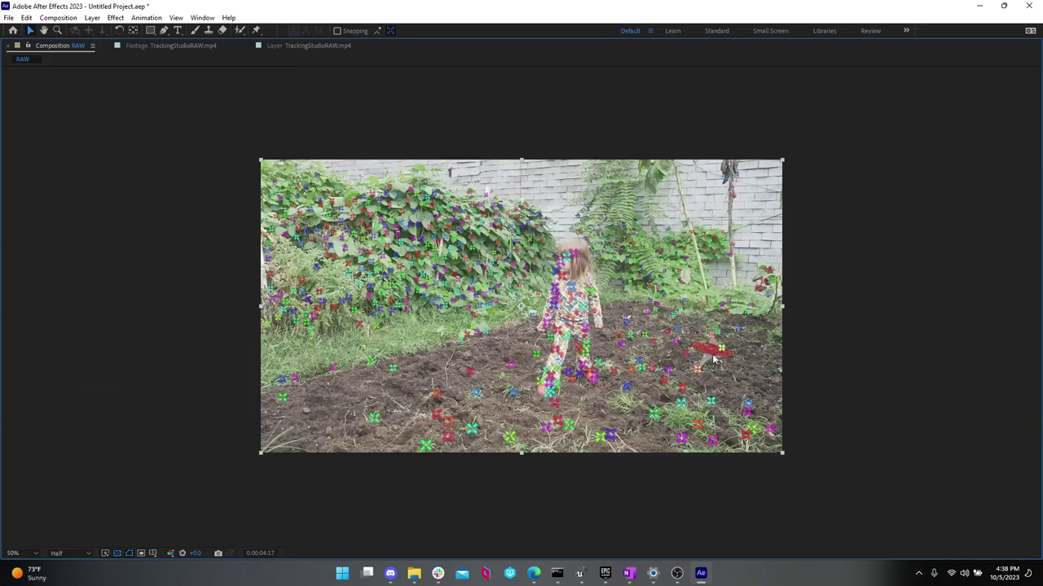
key("slash")
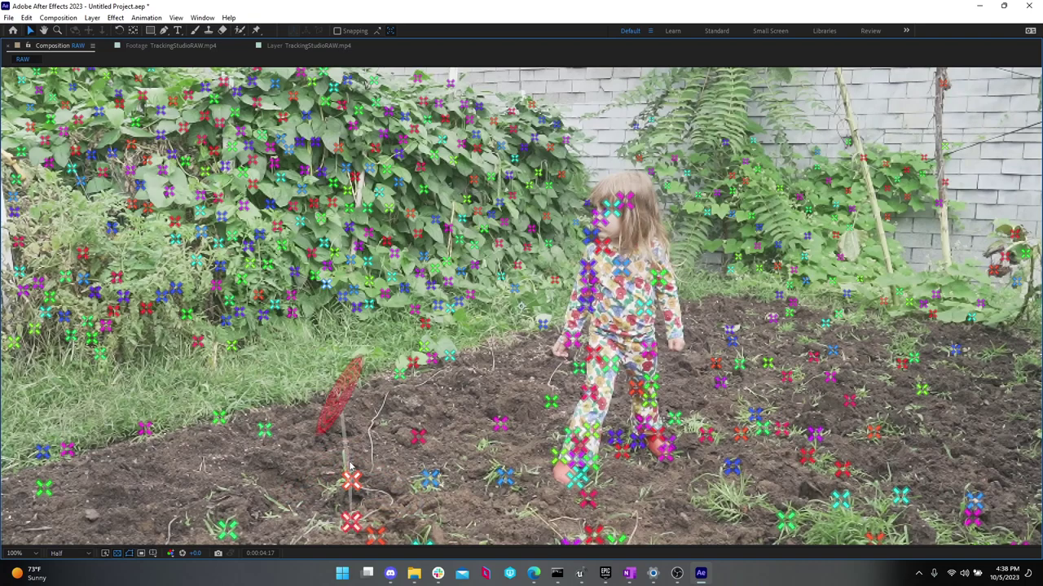
mouse_move(350, 466)
left_mouse_down()
mouse_move(445, 469)
mouse_move(460, 490)
mouse_move(427, 523)
mouse_move(348, 528)
left_mouse_up()
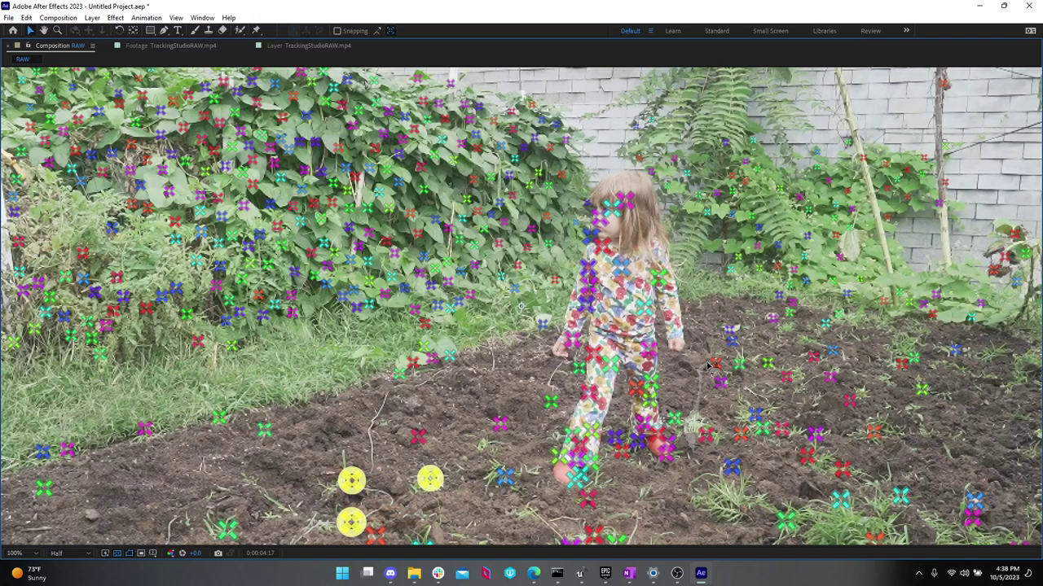
mouse_move(706, 366)
left_mouse_down()
mouse_move(826, 401)
mouse_move(859, 429)
mouse_move(869, 499)
mouse_move(853, 513)
mouse_move(772, 532)
mouse_move(445, 548)
mouse_move(319, 516)
mouse_move(324, 478)
mouse_move(443, 476)
mouse_move(597, 525)
mouse_move(644, 524)
mouse_move(686, 500)
mouse_move(700, 380)
left_mouse_up()
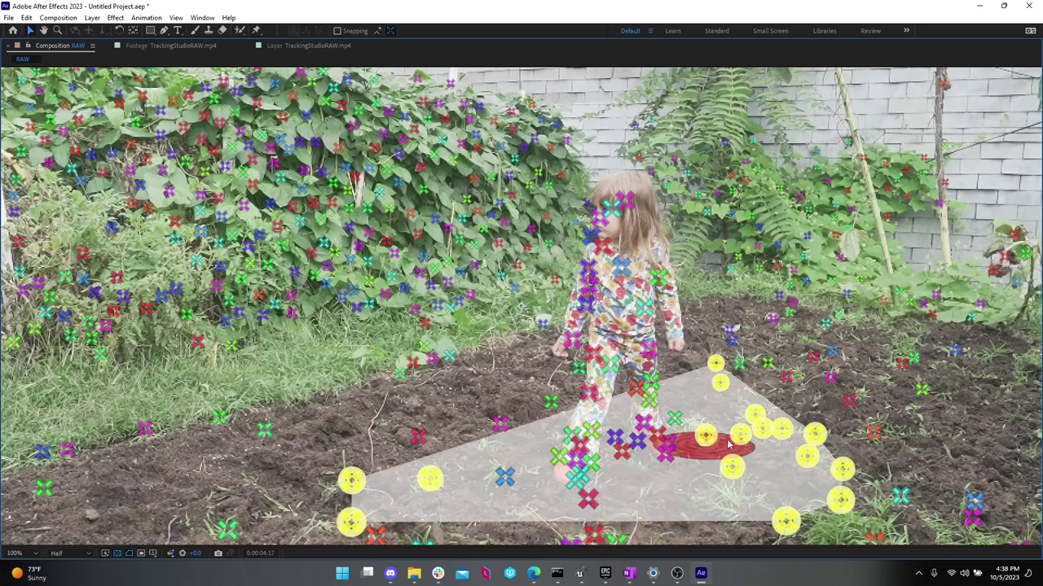